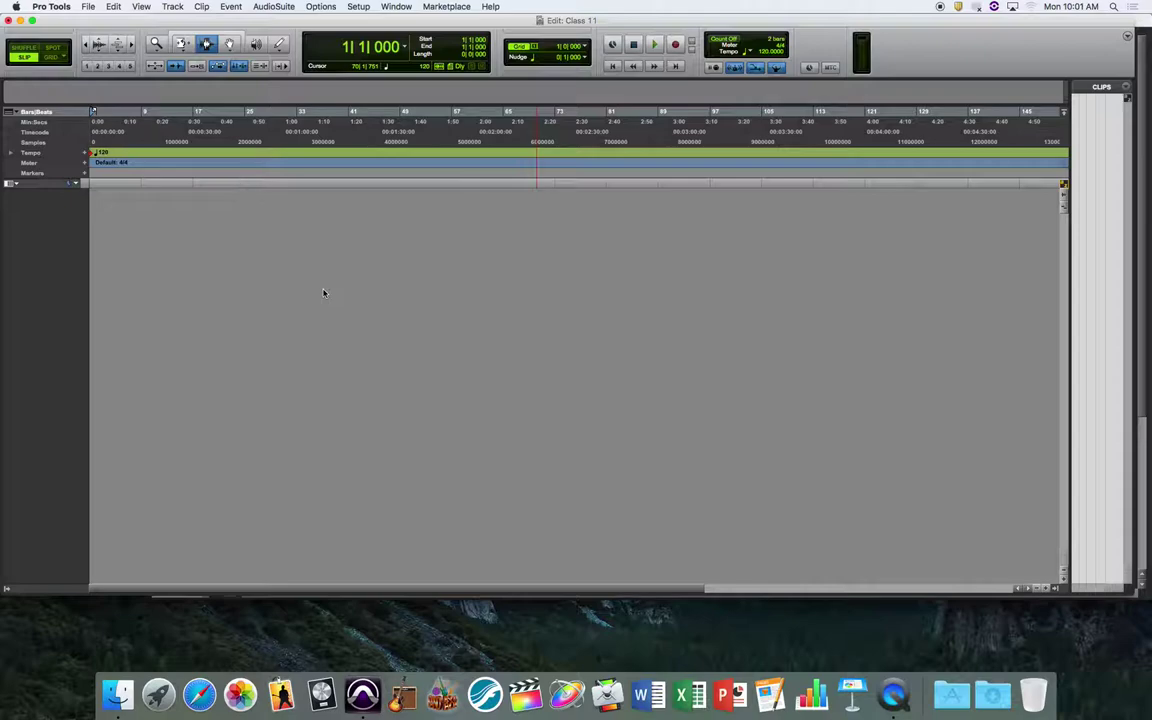
Step: Create one new stereo instrument track and show the Mix window
key("super+shift+n")
key("super+Down")
key("super+Down")
key("super+Down")
key("super+Down")
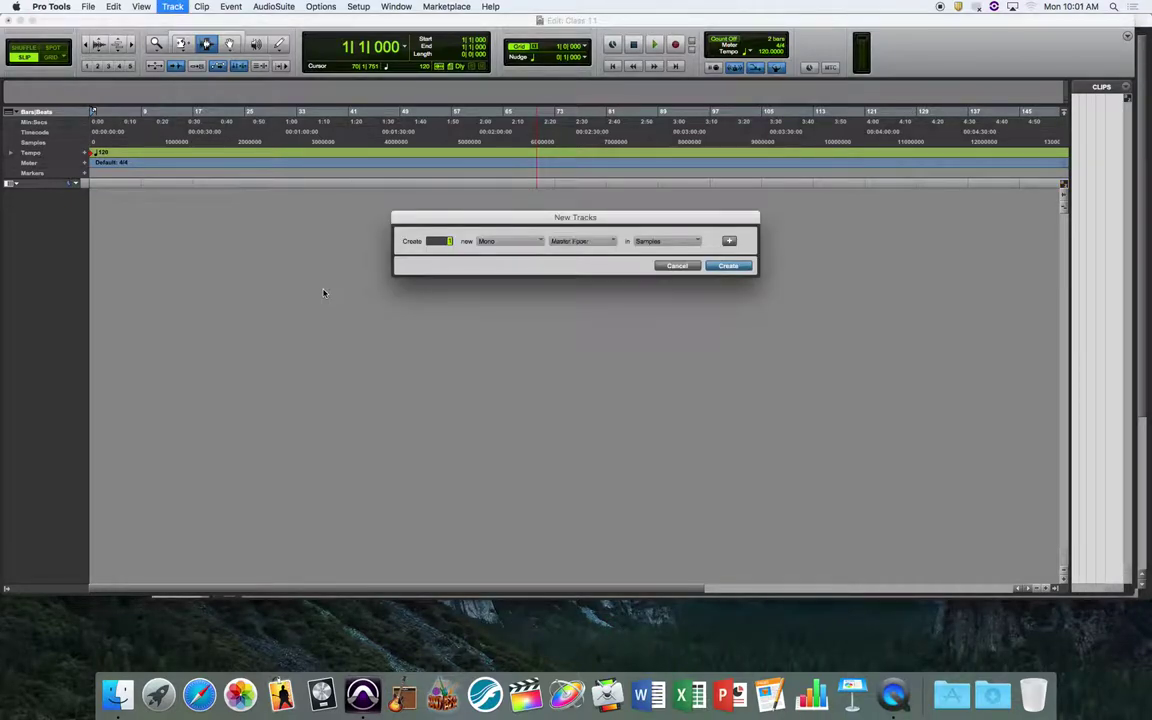
key("super+Down")
key("Return")
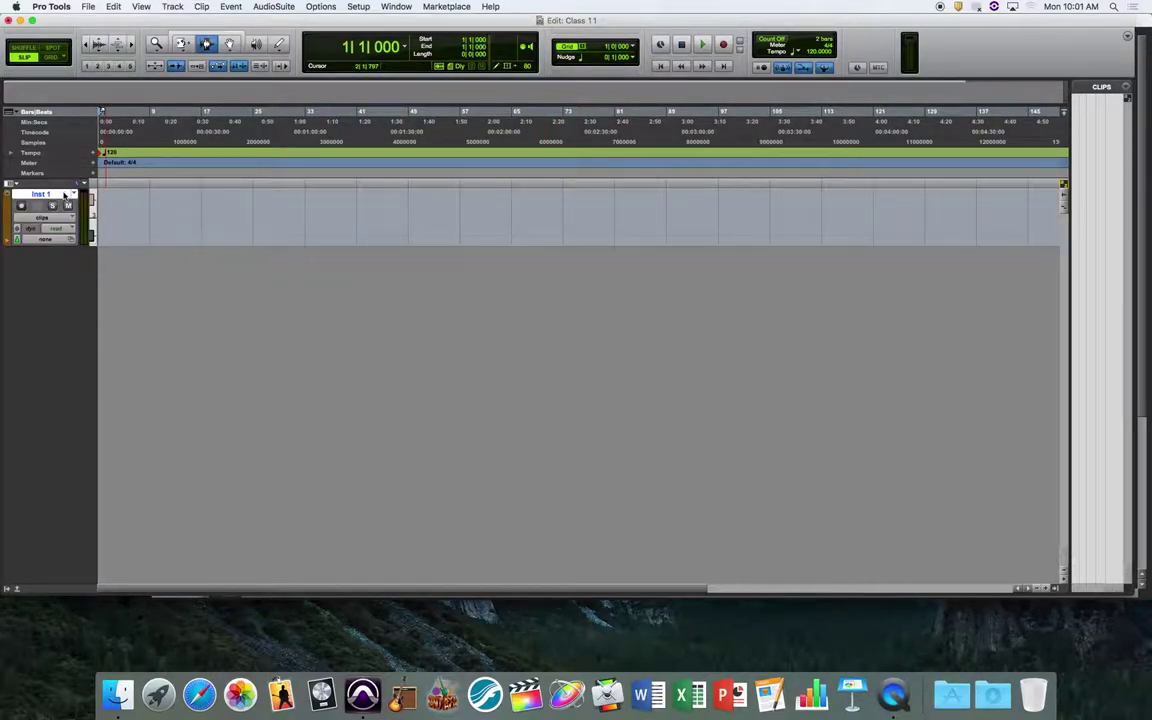
key("super+equal")
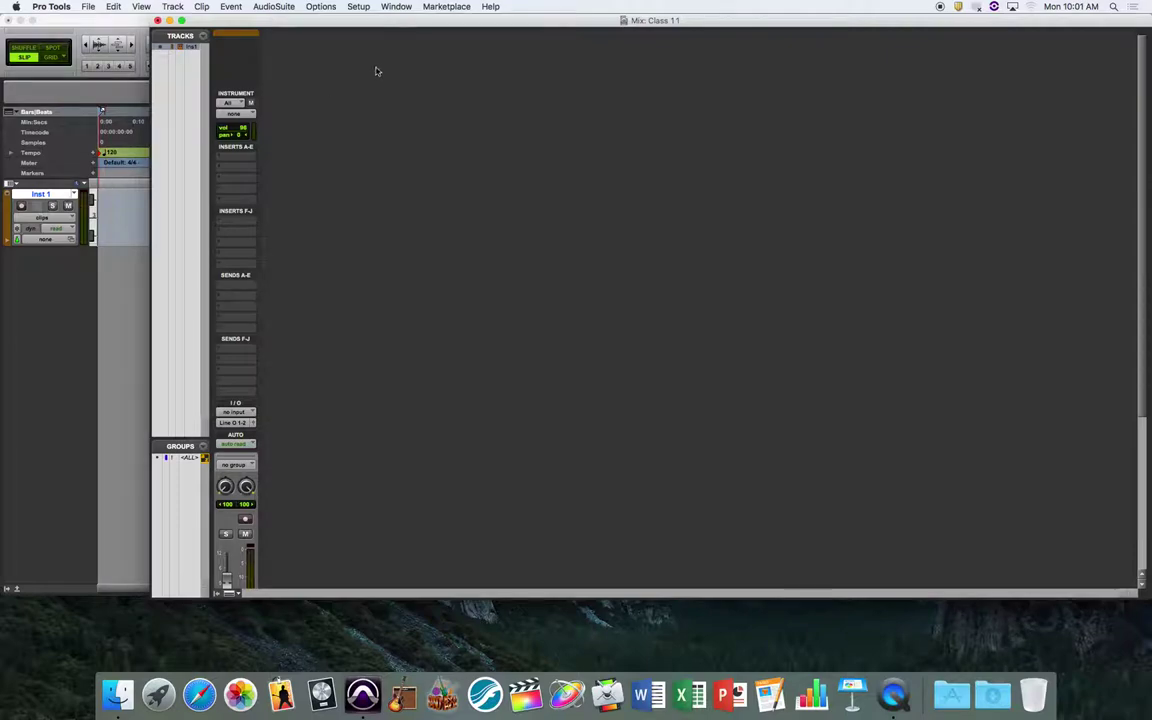
left_click(236, 157)
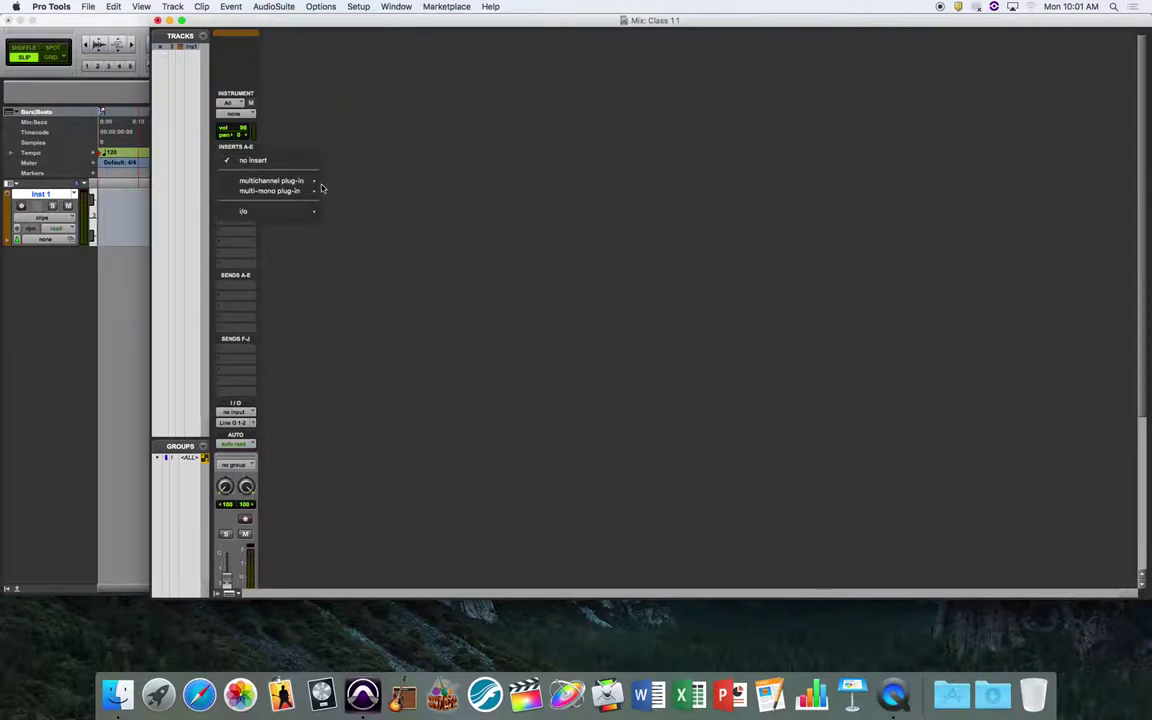
mouse_move(290, 180)
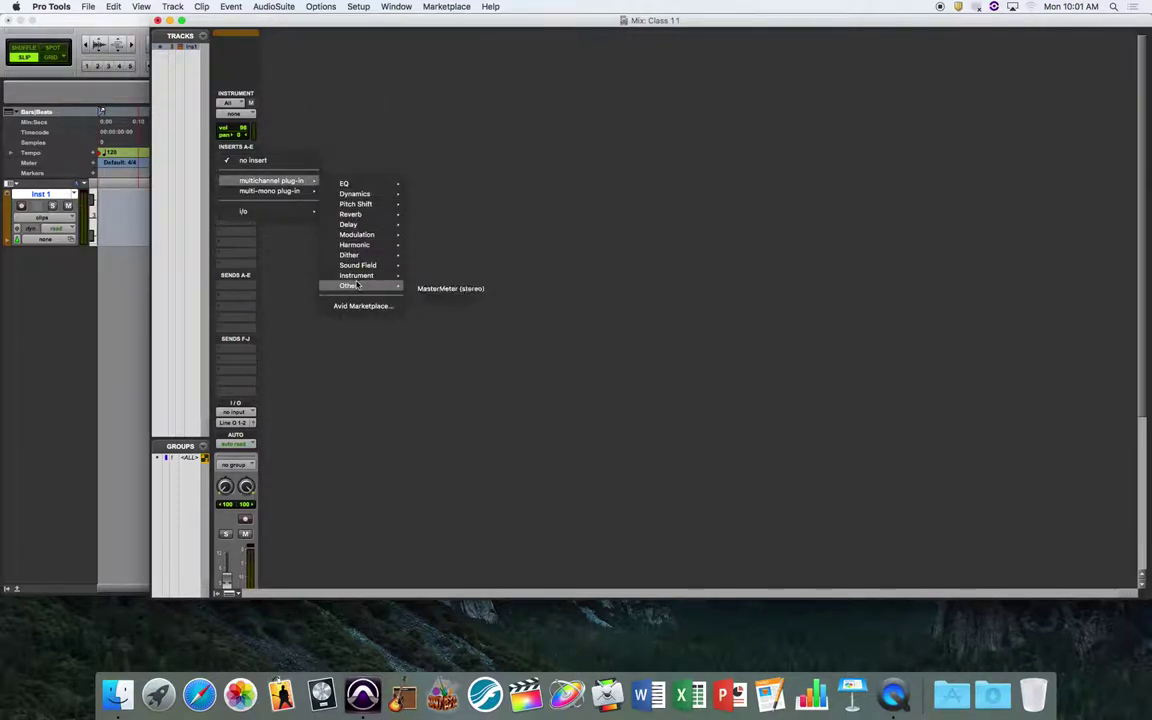
left_click(290, 160)
left_click(220, 159)
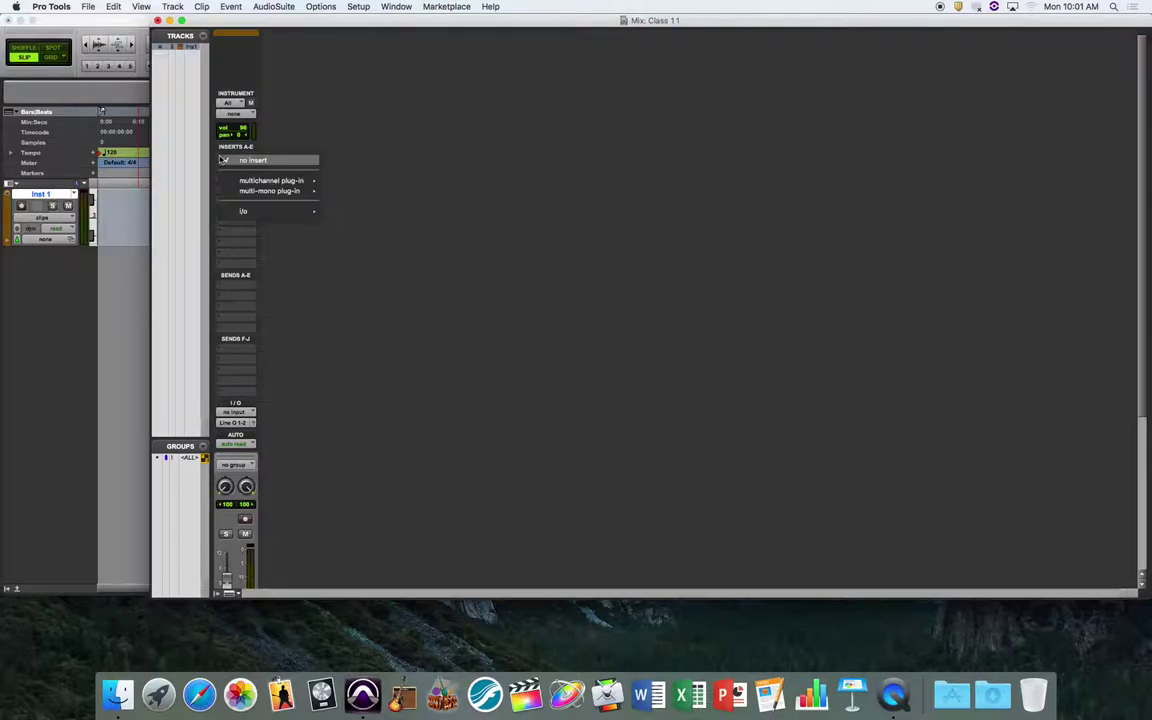
left_click(311, 141)
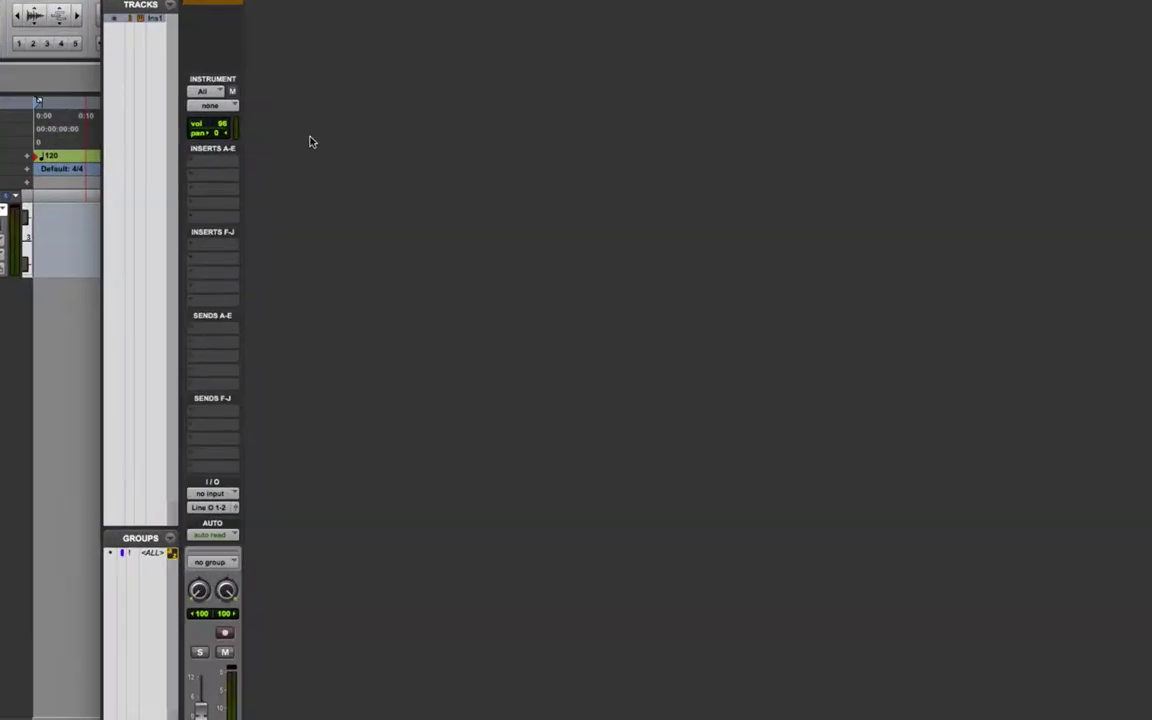
Step: Insert the multichannel instrument plug-in Xpand!2 (stereo) in the instrument track's first insert slot
left_click(186, 177)
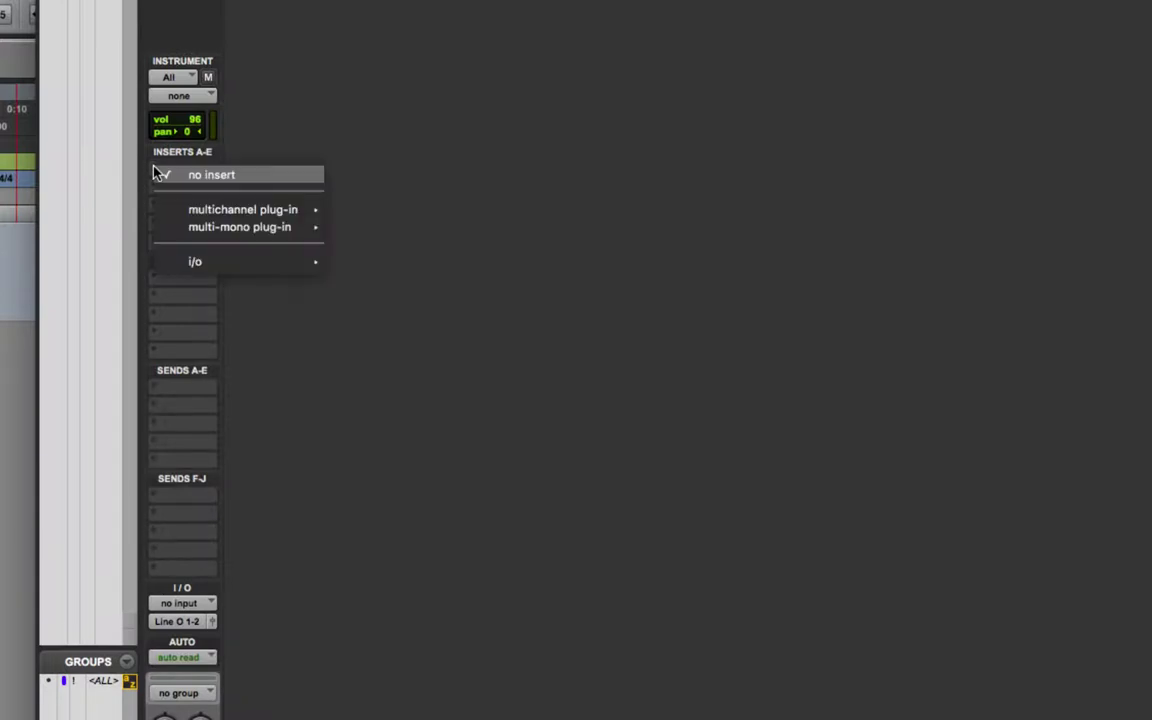
mouse_move(226, 209)
mouse_move(380, 340)
mouse_move(401, 374)
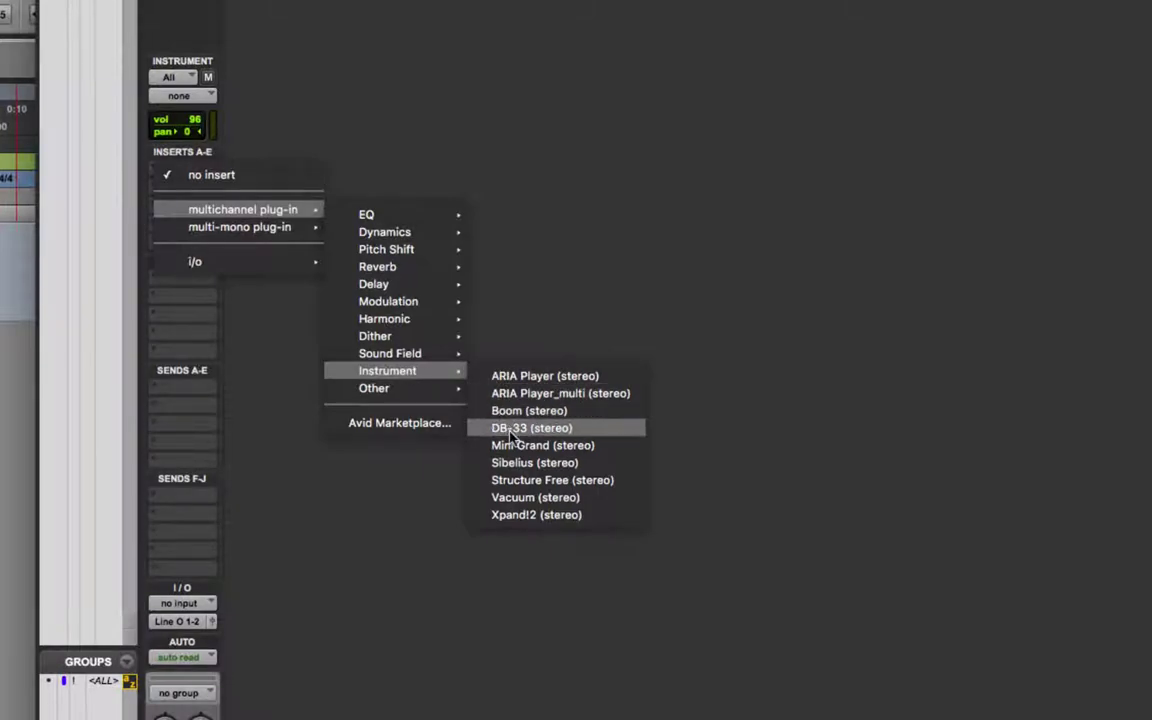
left_click(538, 515)
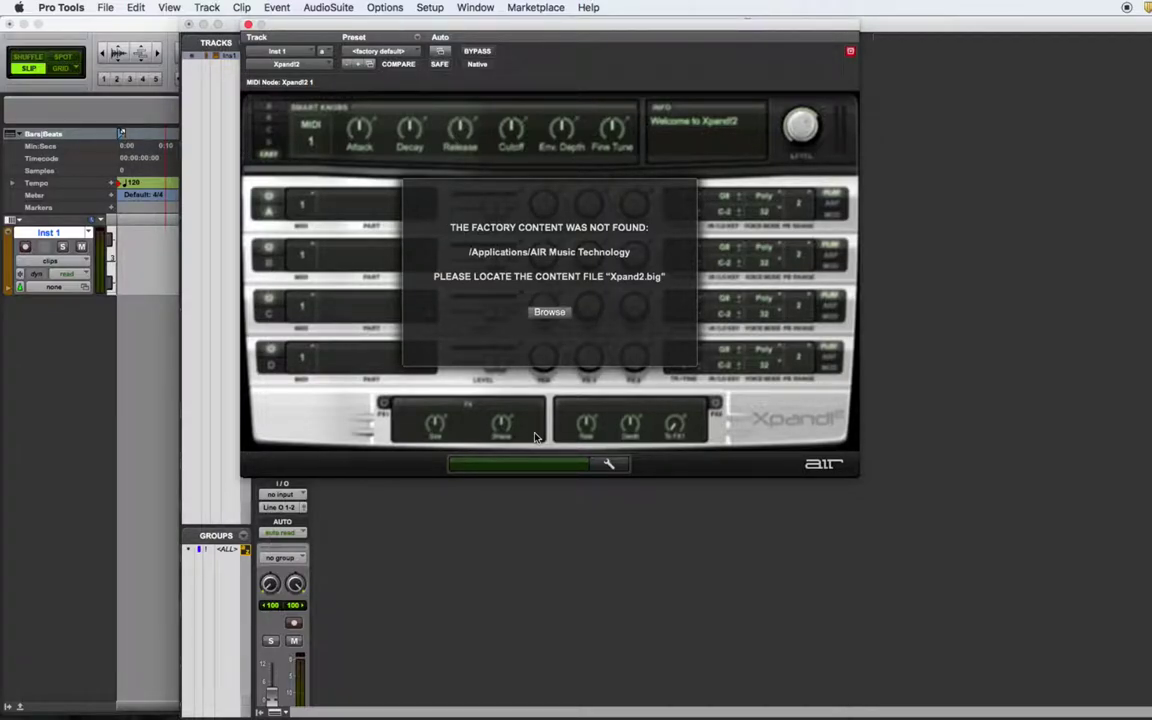
Step: Locate the missing Xpand!2 factory content by choosing the Xpand!2 folder inside Applications/AIR Music Technology
left_click(553, 313)
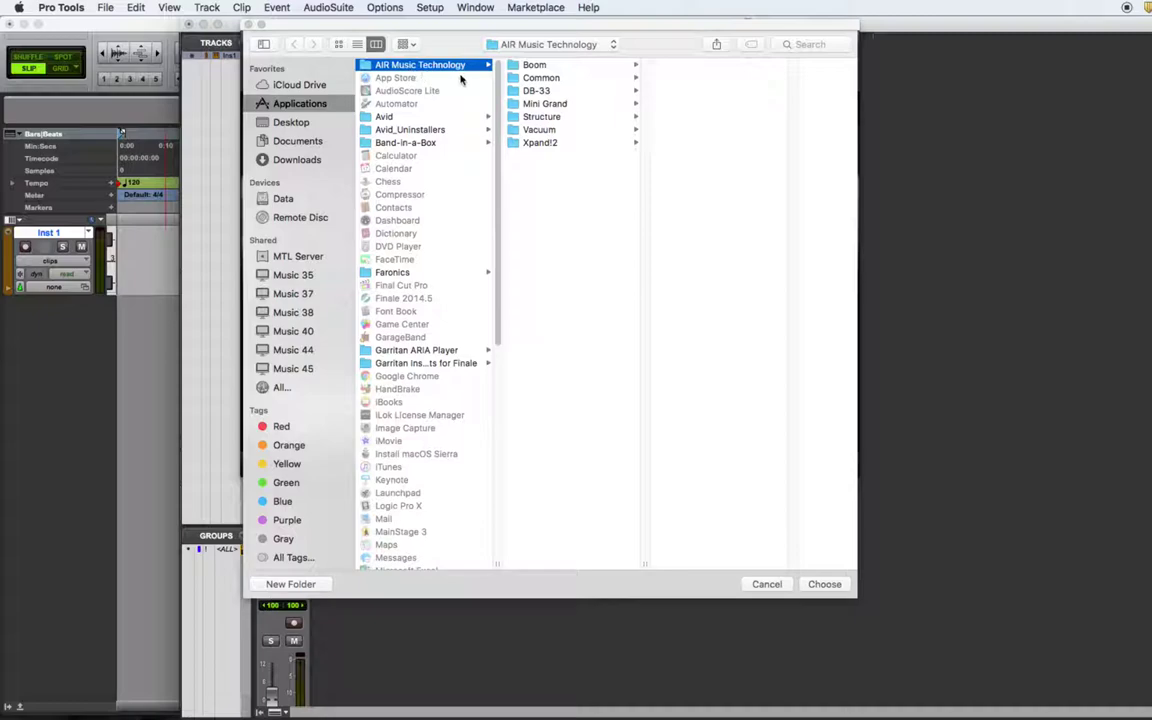
left_click(548, 145)
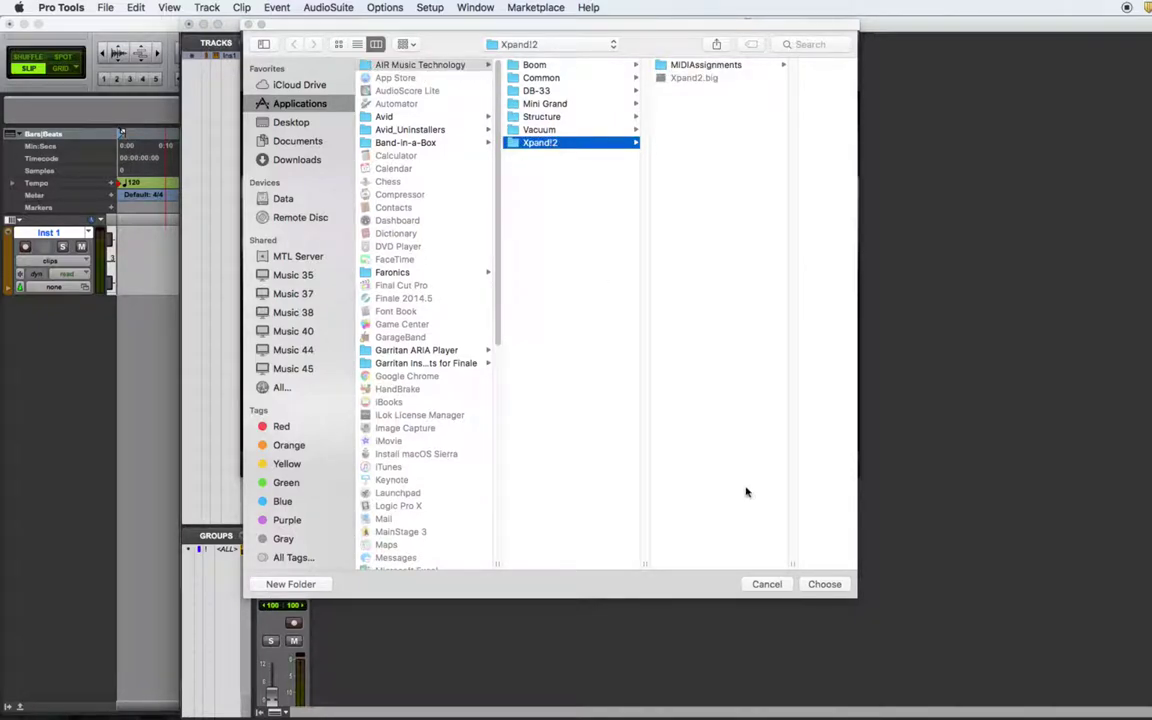
left_click(822, 591)
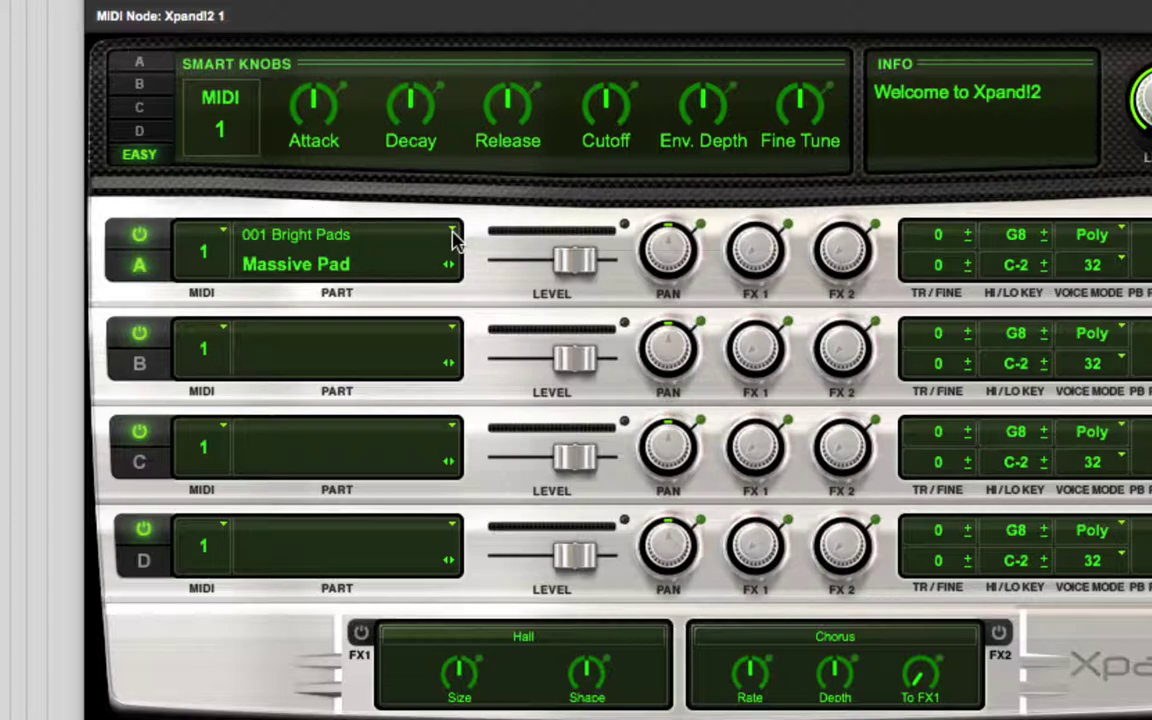
Step: Load the Spiccato Strings Up + Down+ patch from the 014 Strings category into part A of Xpand!2
left_click(452, 236)
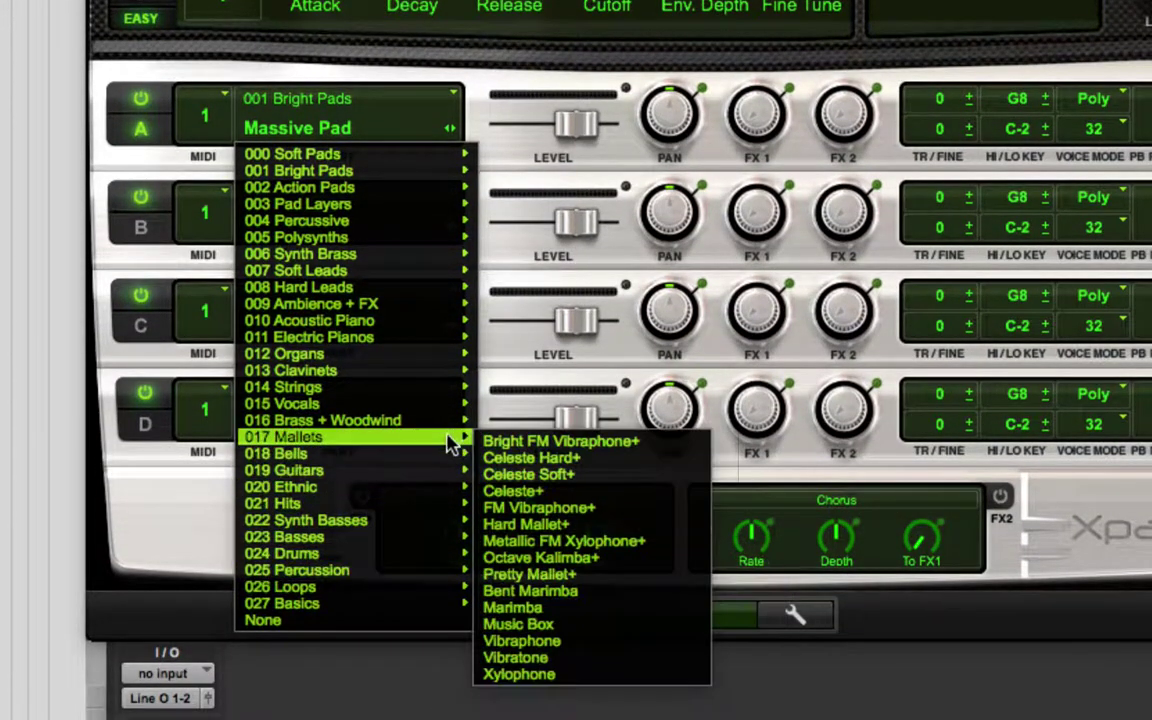
mouse_move(458, 452)
mouse_move(461, 393)
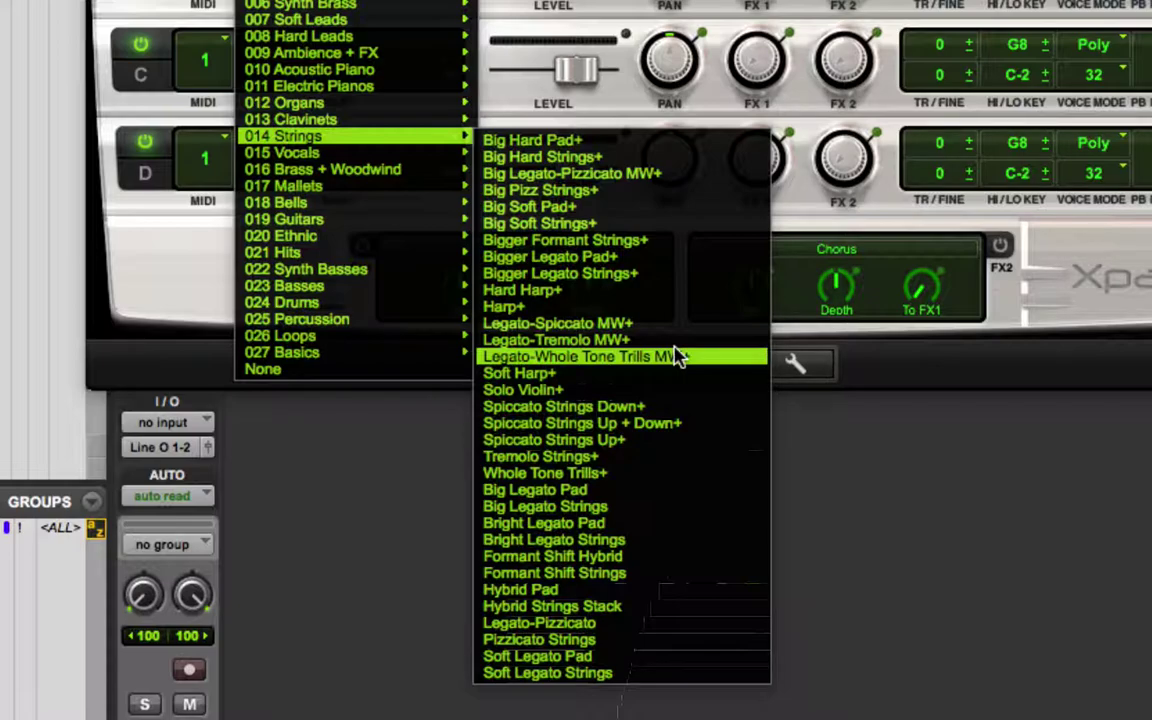
left_click(660, 432)
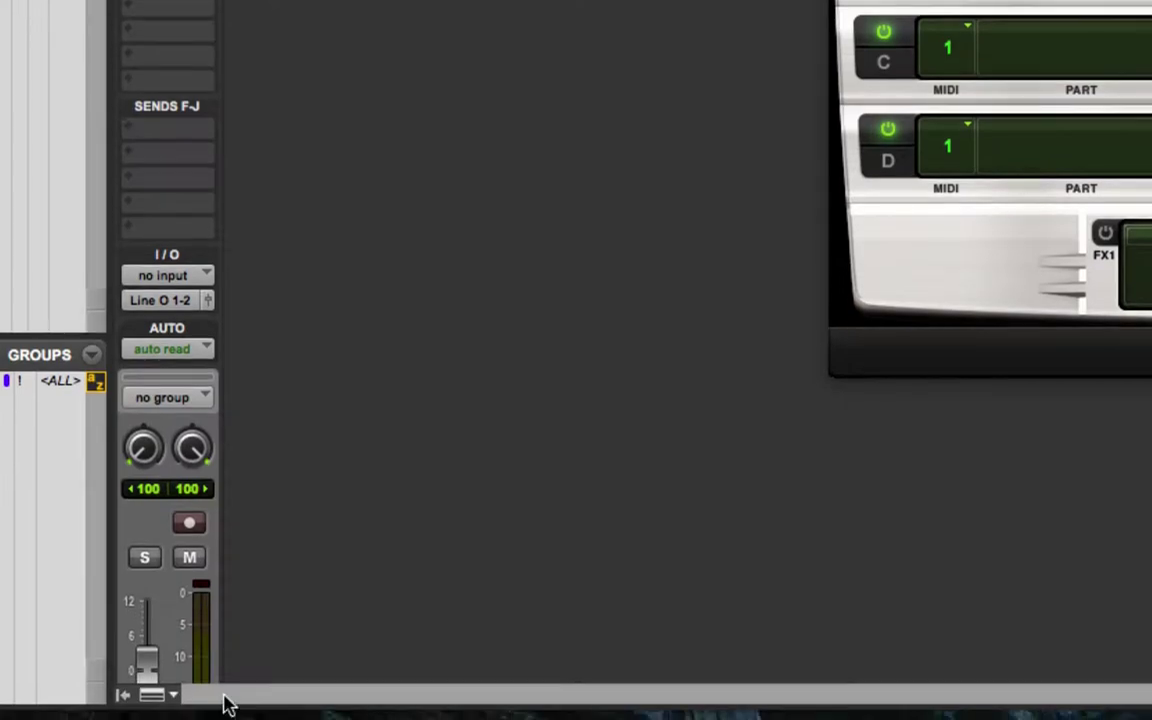
Step: Record-enable the instrument track and move the Xpand!2 window closer to its mixer strip
left_click(189, 523)
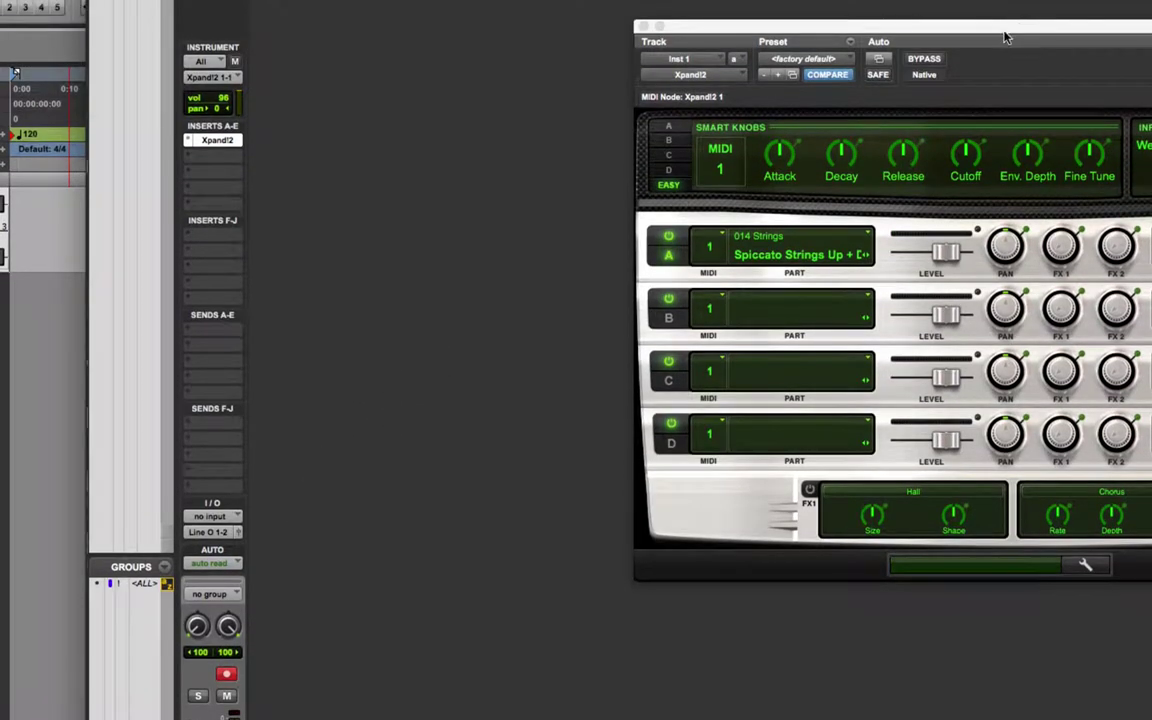
left_click_drag(784, 31, 403, 27)
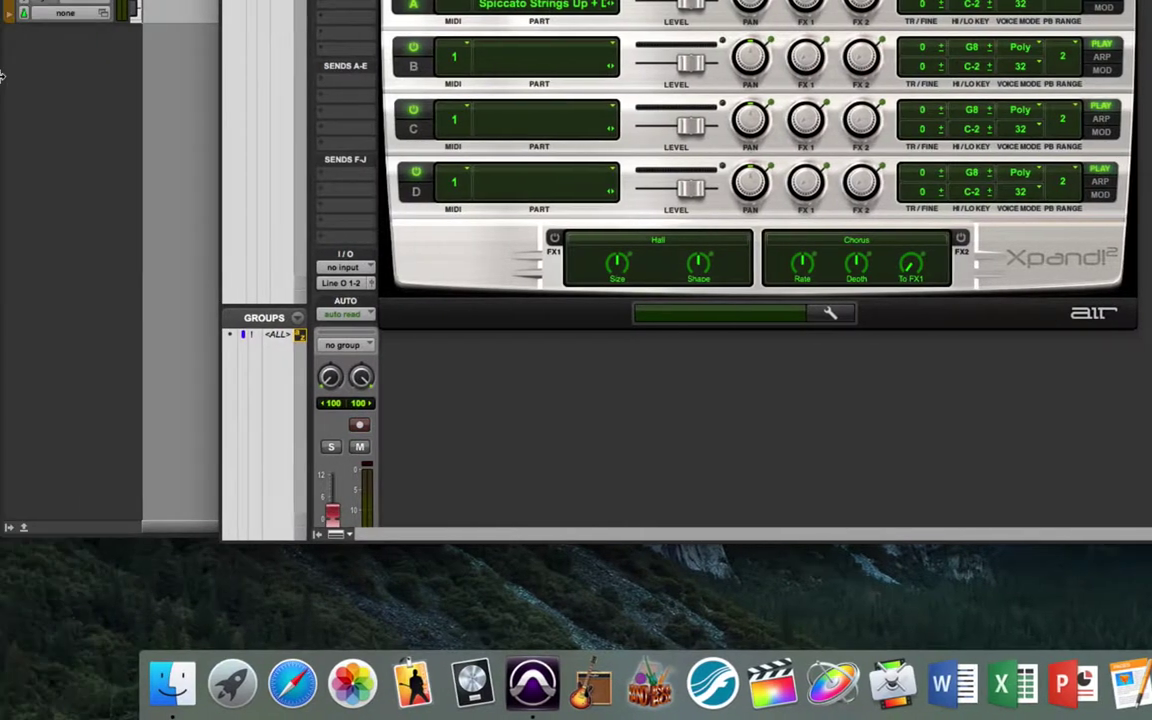
Step: Rename the Inst 1 track as Strings in the Edit window
left_click(57, 110)
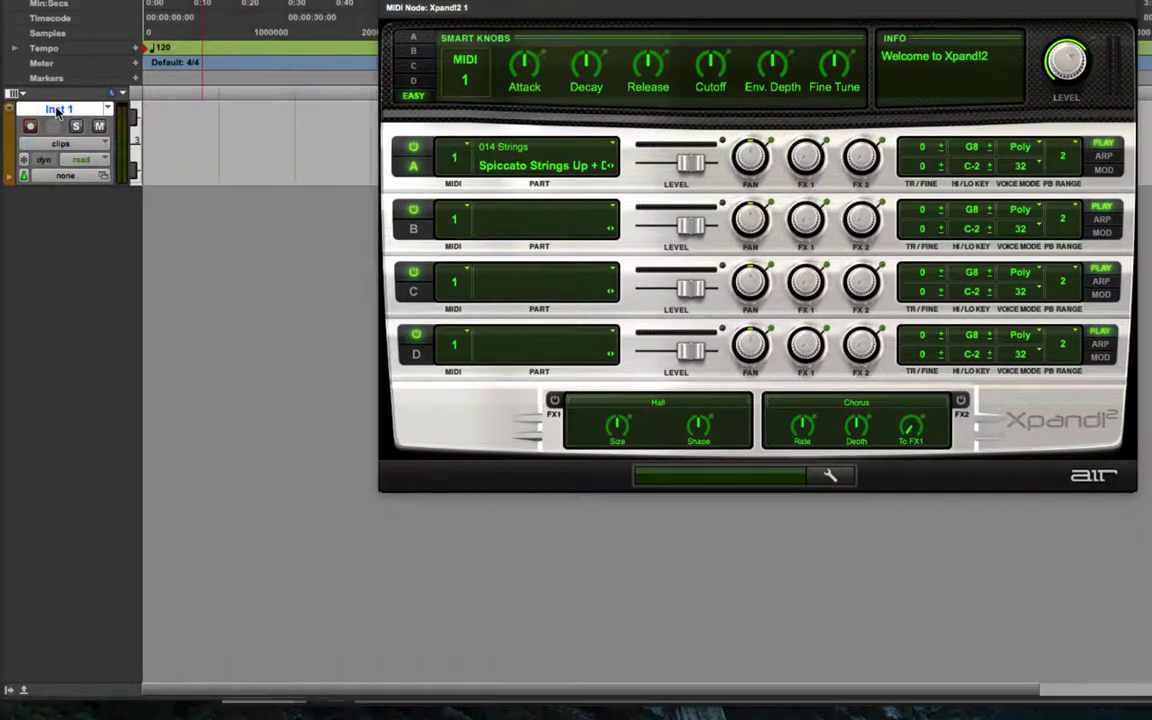
double_click(57, 110)
type("Strings")
key("Return")
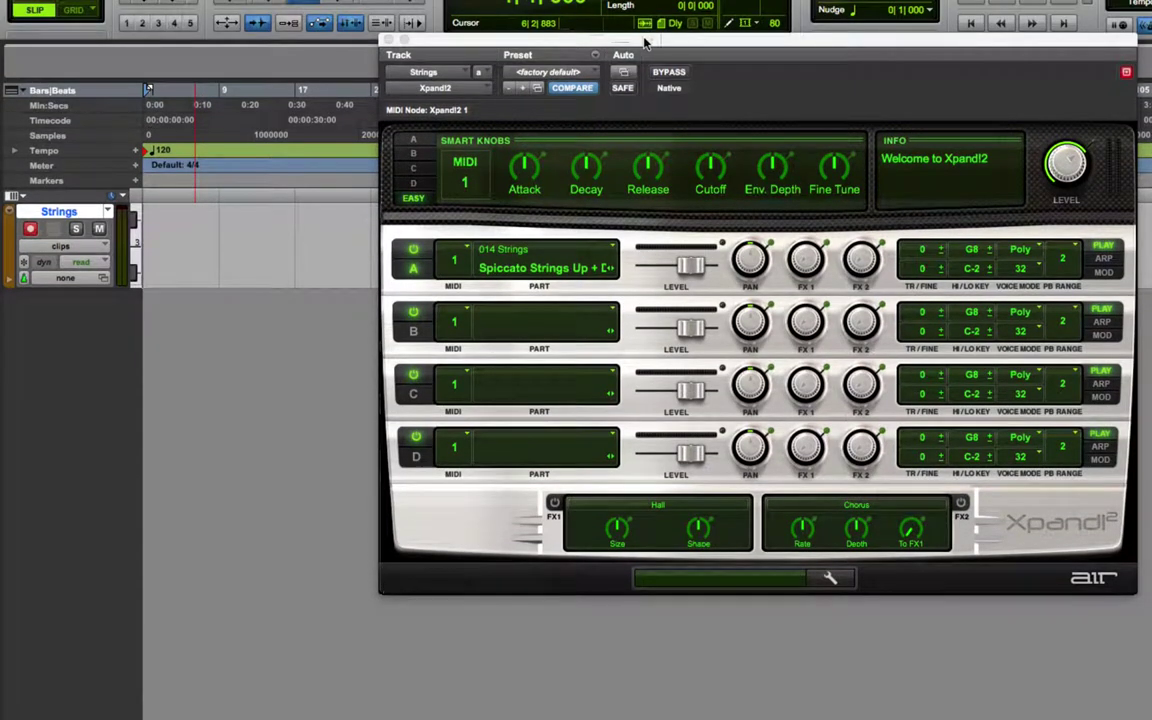
Step: Move the Xpand!2 window just below the transport controls and turn on part A's arpeggiator
left_click_drag(645, 43, 252, 85)
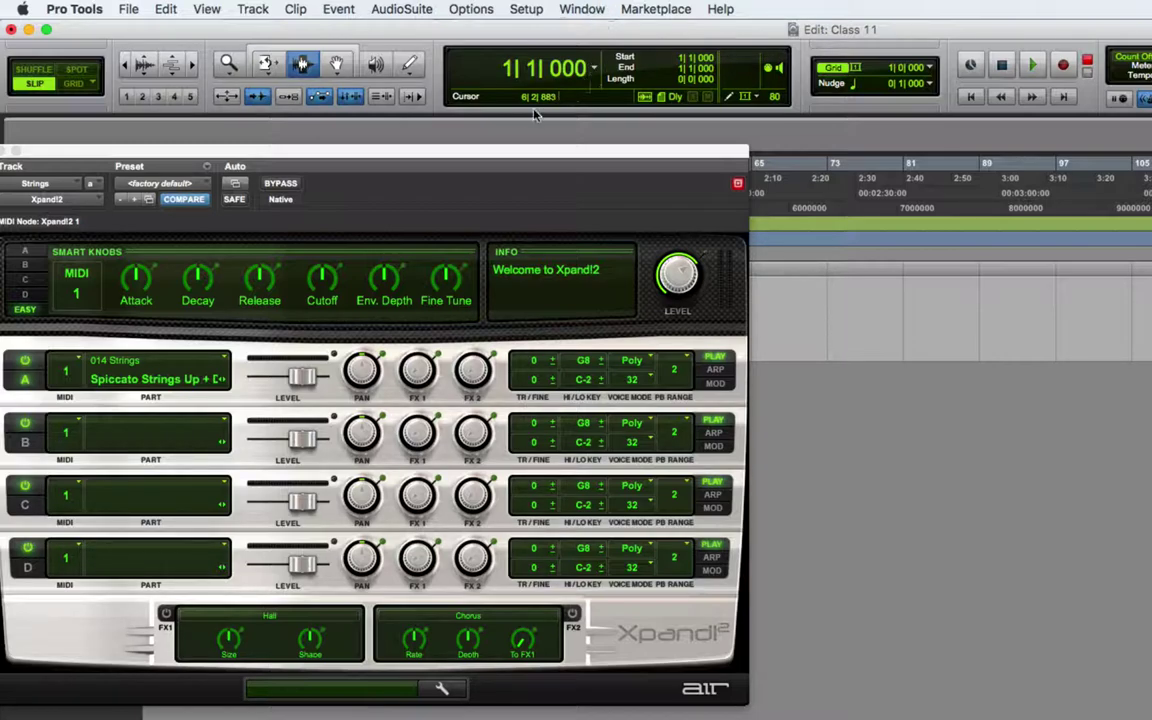
left_click_drag(517, 147, 586, 116)
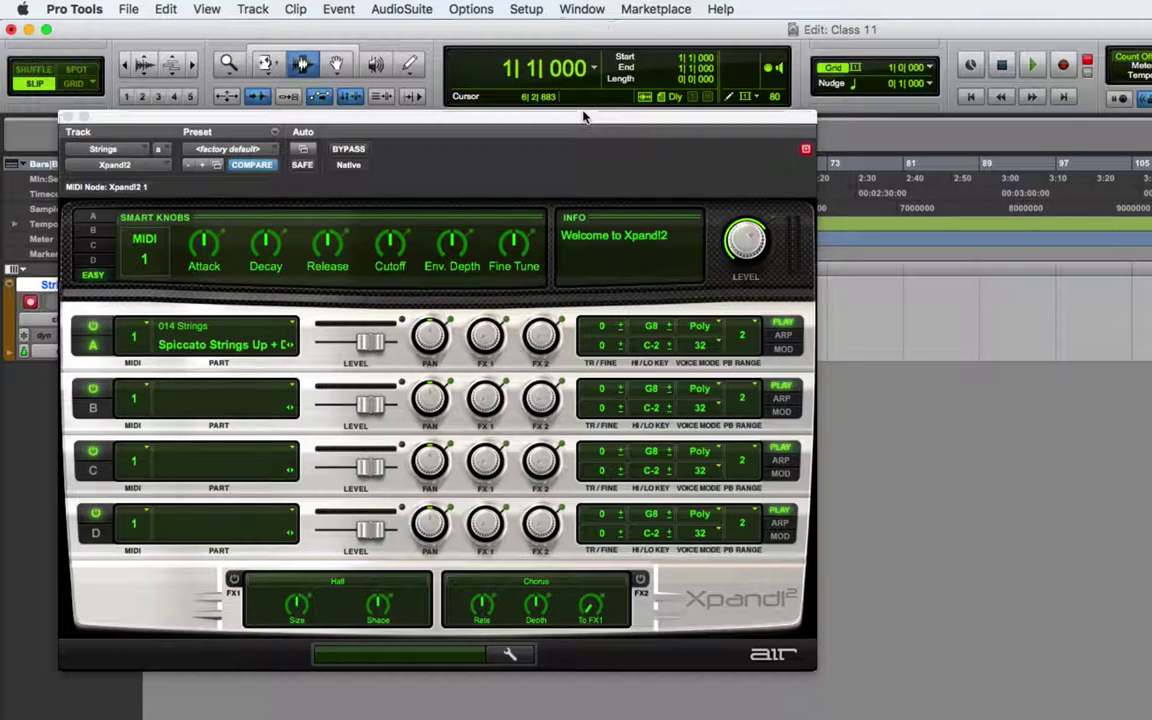
left_click(783, 336)
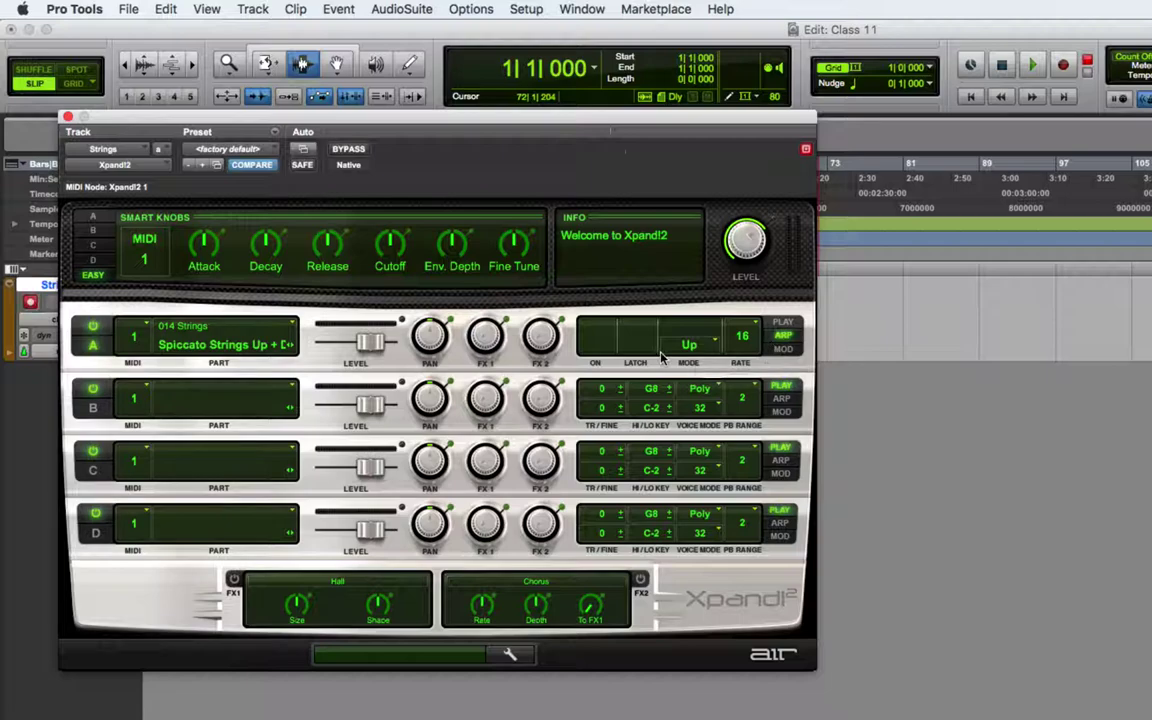
left_click(593, 341)
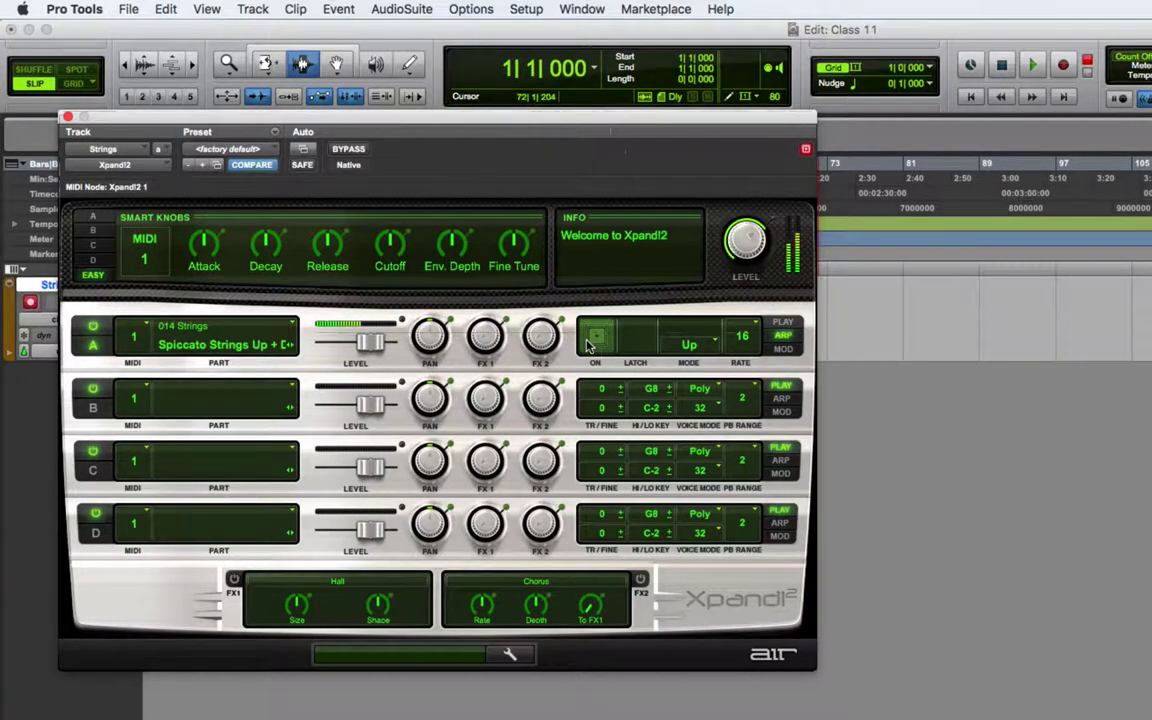
Step: Try part A's arpeggiator at rate 8, then set the rate to 8T and the mode to U & D 2
left_click(754, 335)
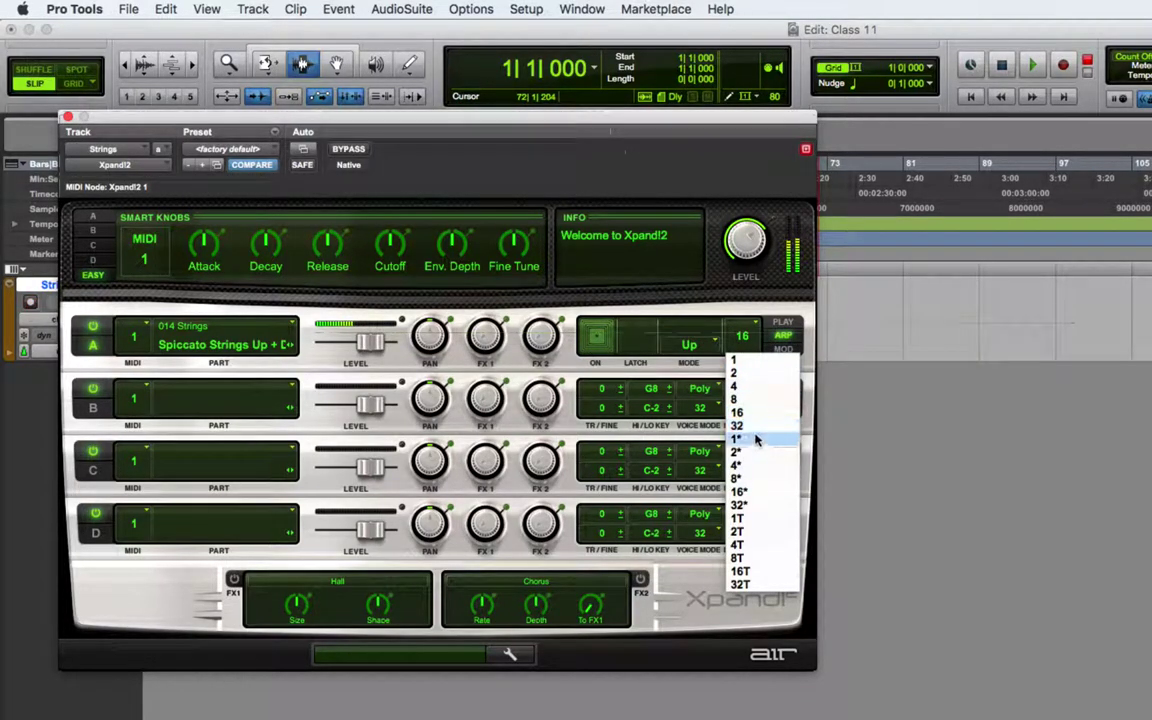
left_click(740, 399)
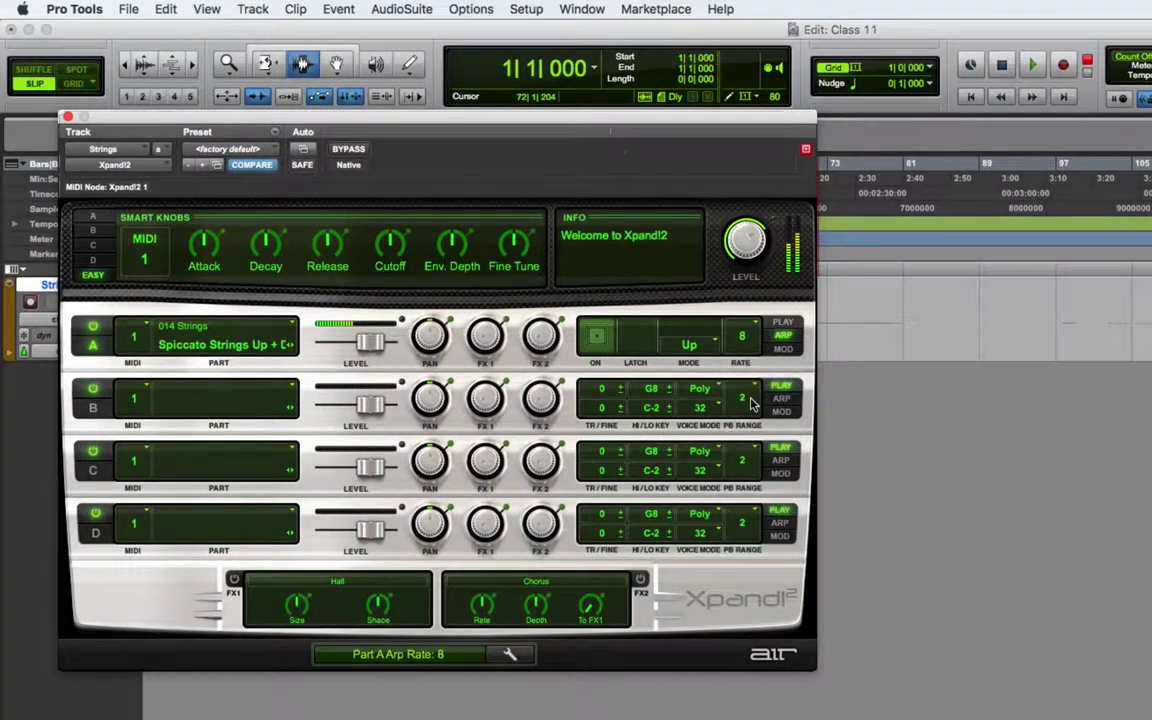
left_click(748, 337)
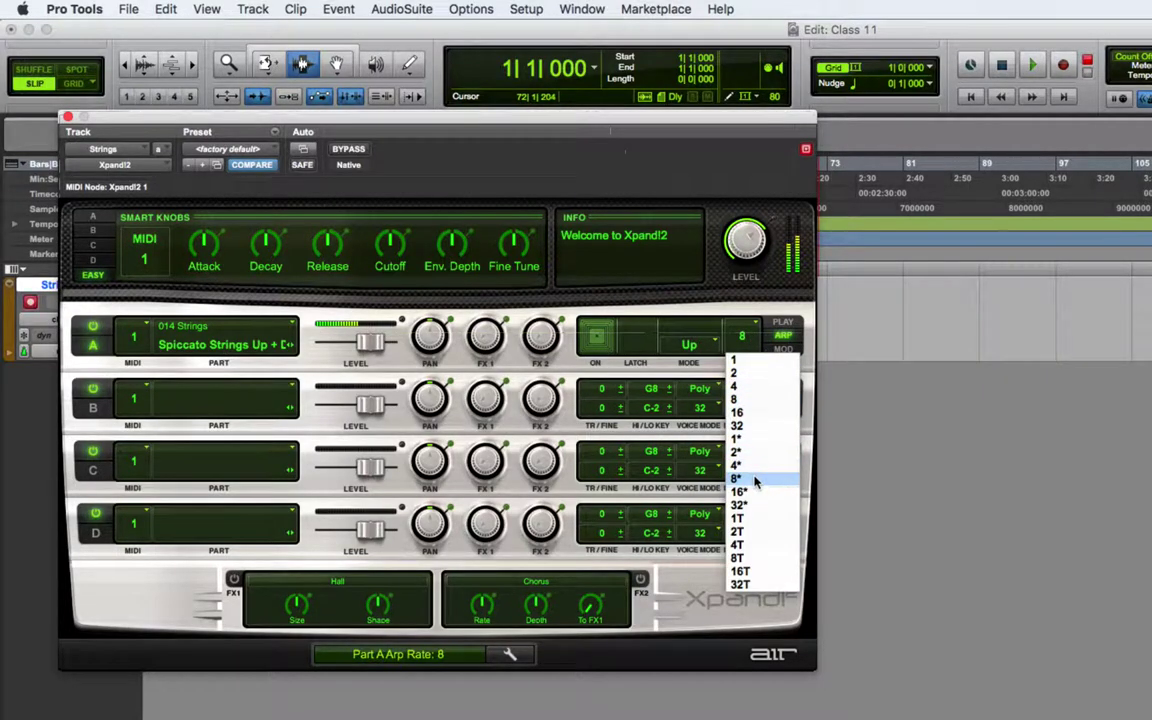
left_click(739, 559)
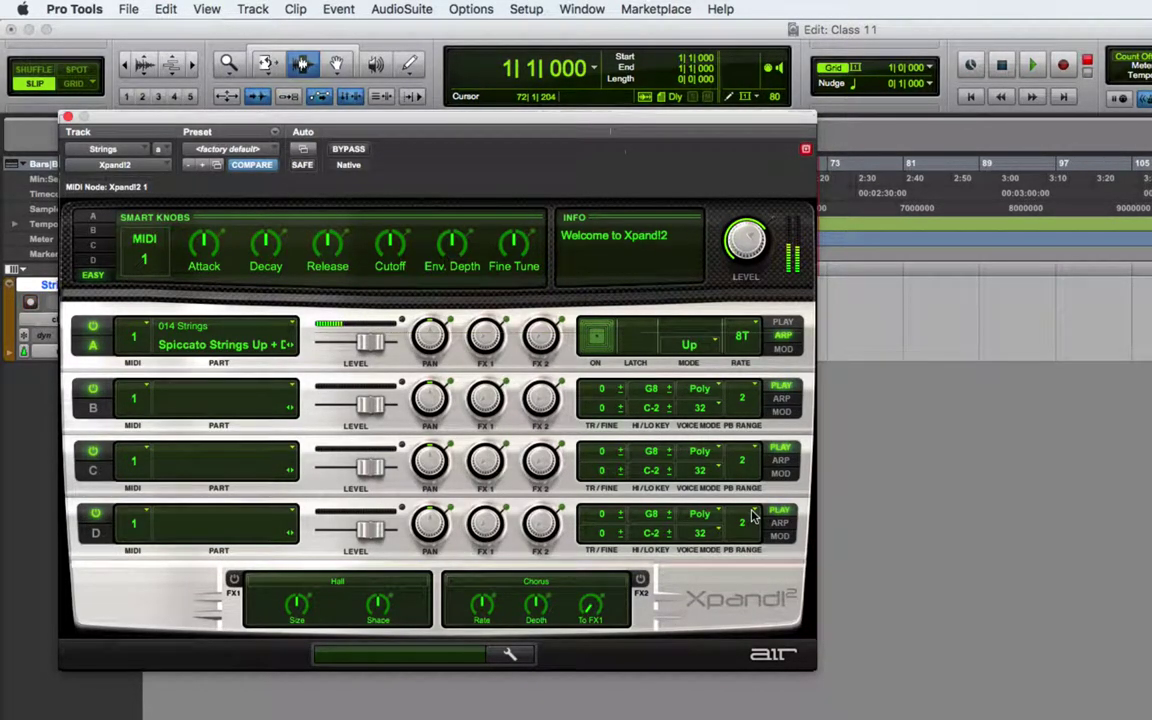
left_click(712, 345)
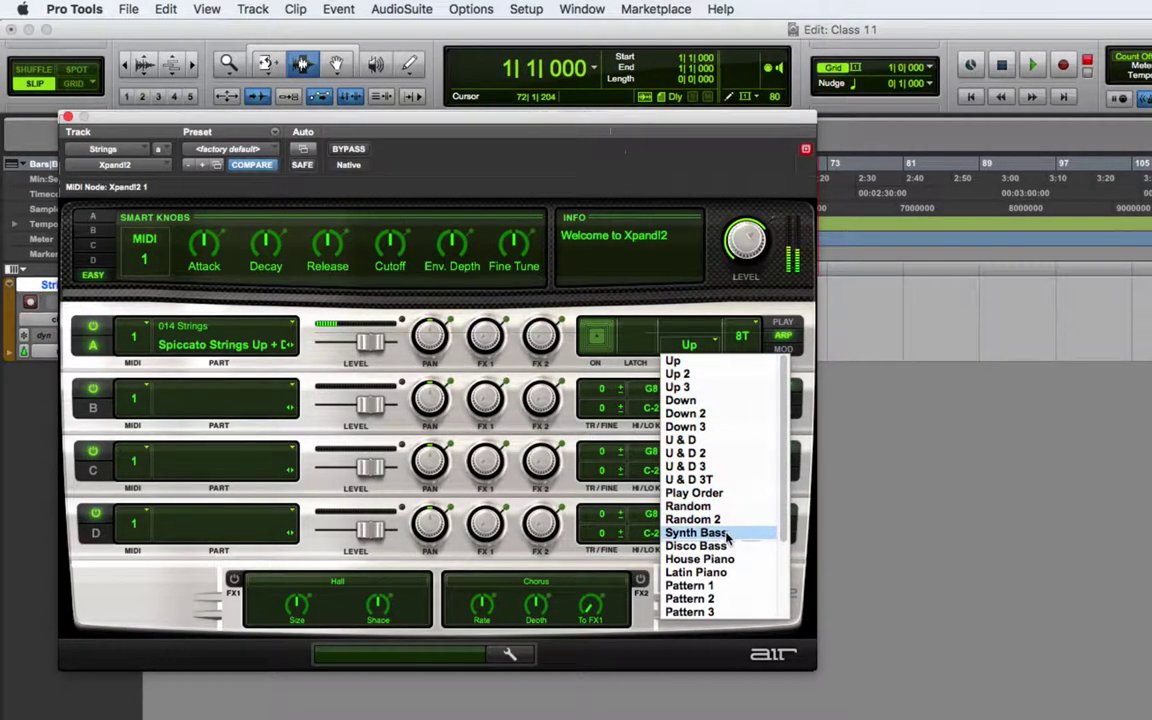
left_click(718, 453)
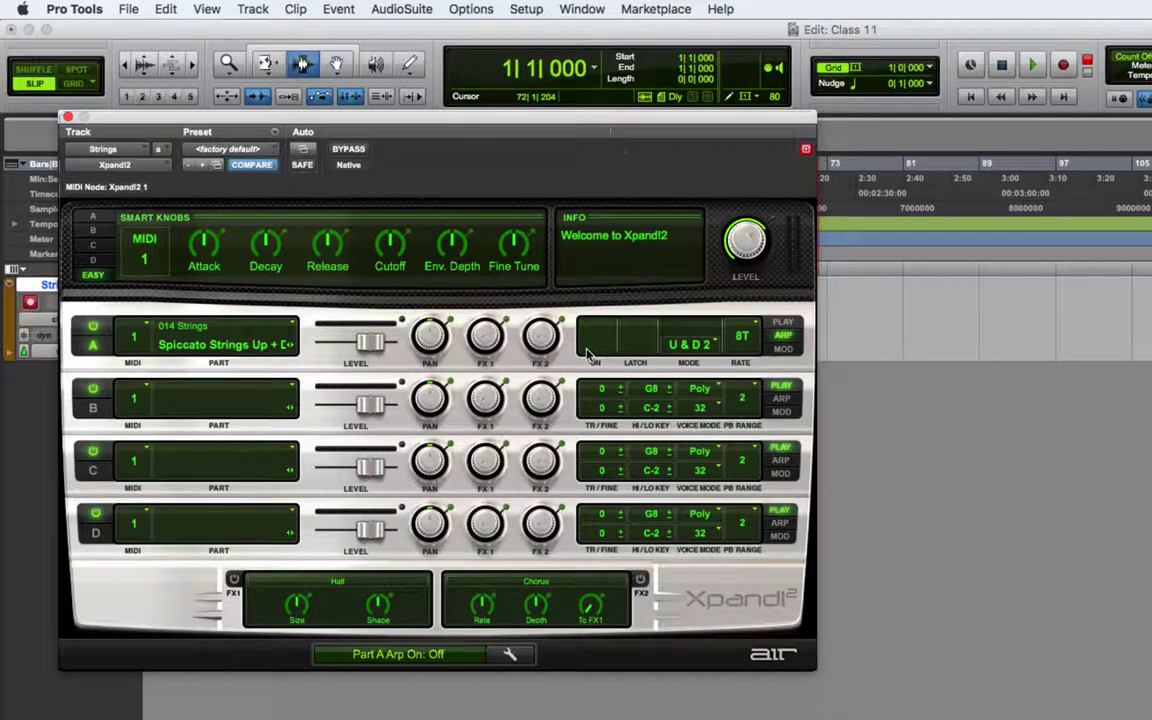
Step: Show the docked MIDI editor beneath the tracks and hide it again
left_click(582, 9)
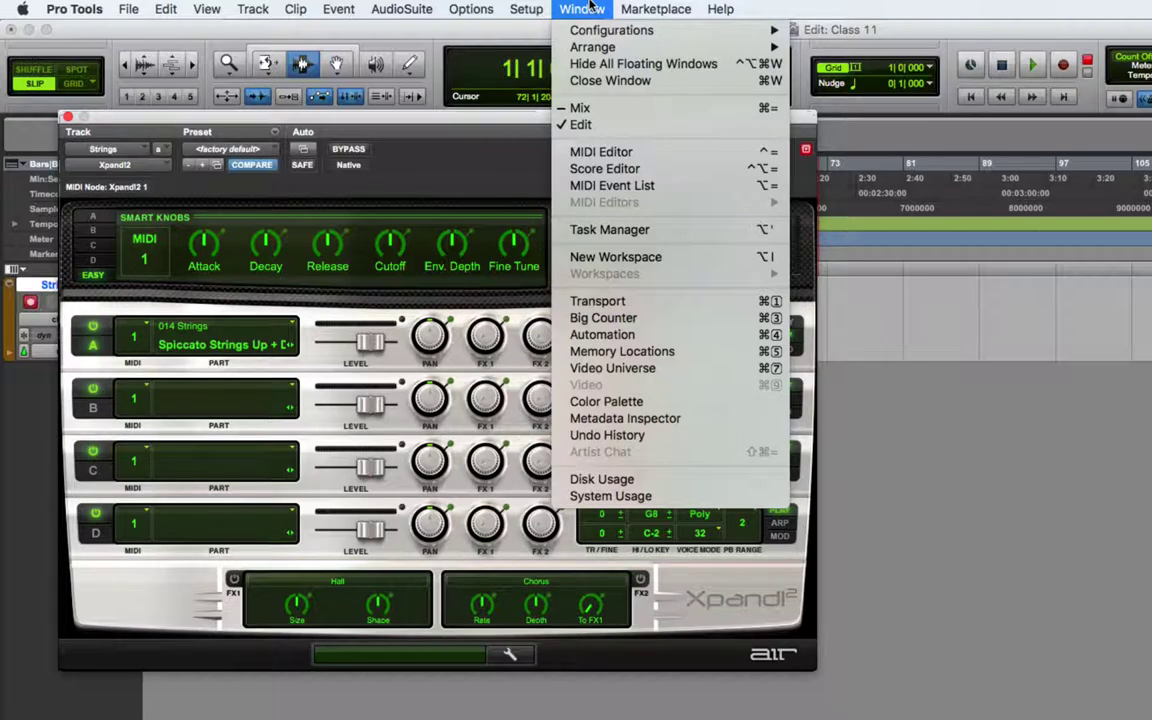
left_click(921, 227)
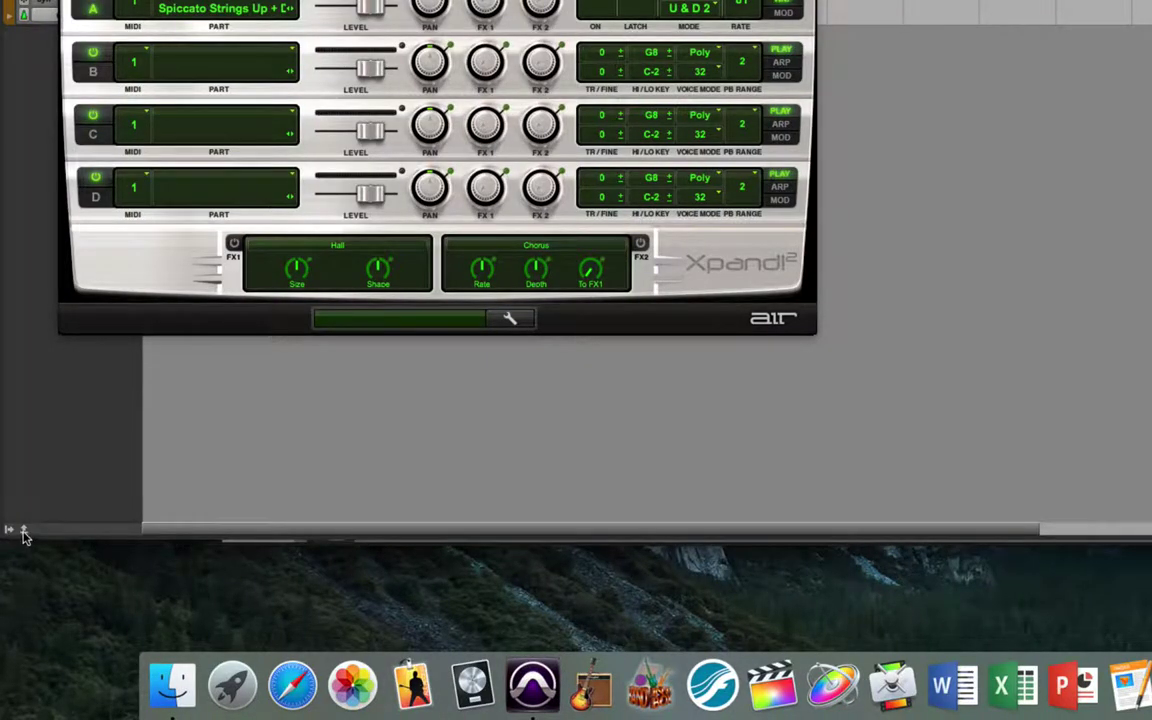
left_click(23, 531)
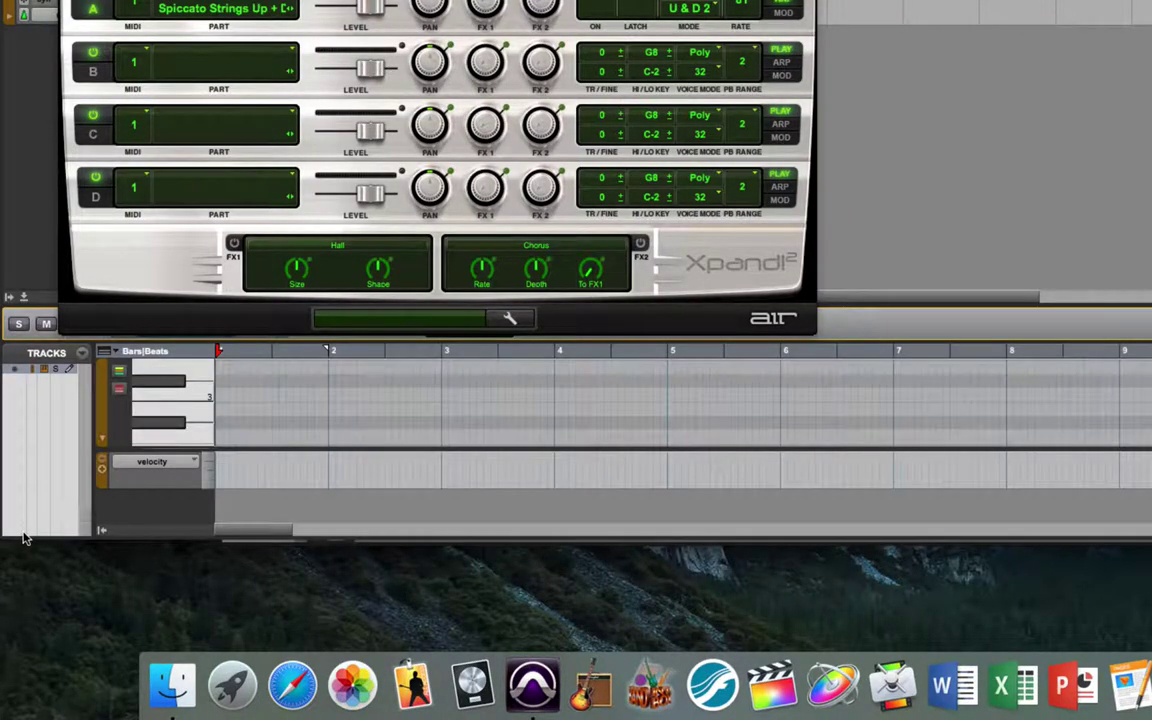
left_click(24, 298)
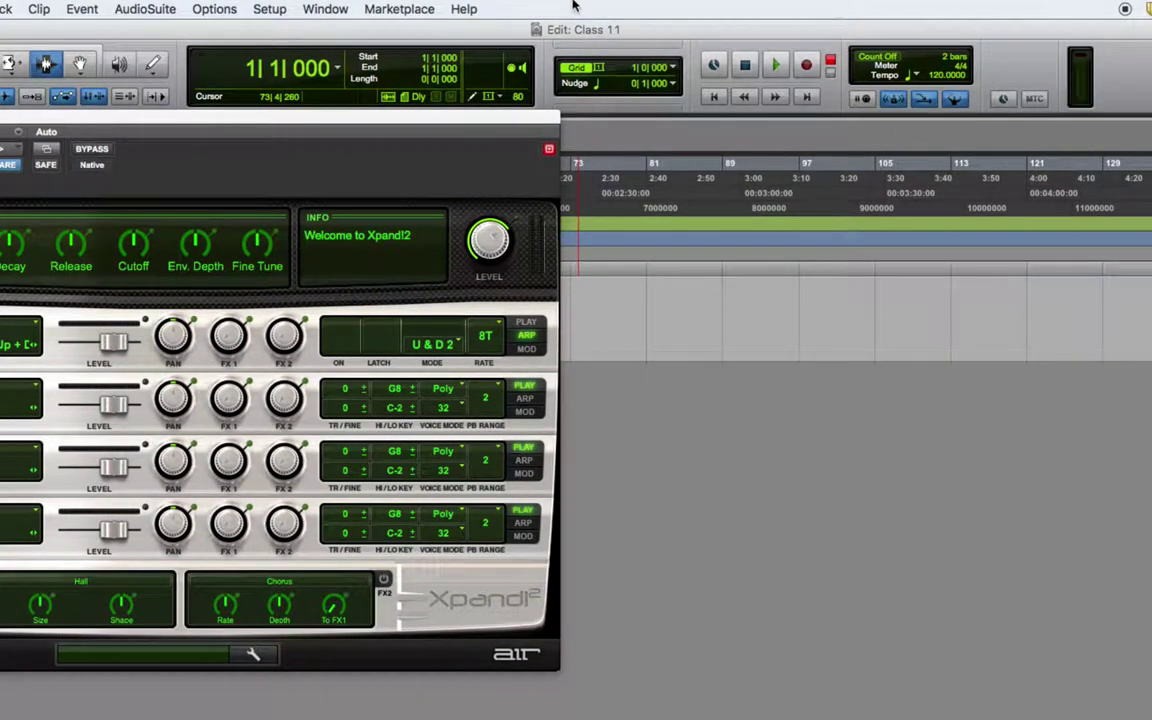
Step: Open the MIDI Editor window for the Strings track, place it over the Edit window and close the Xpand!2 window
left_click(324, 9)
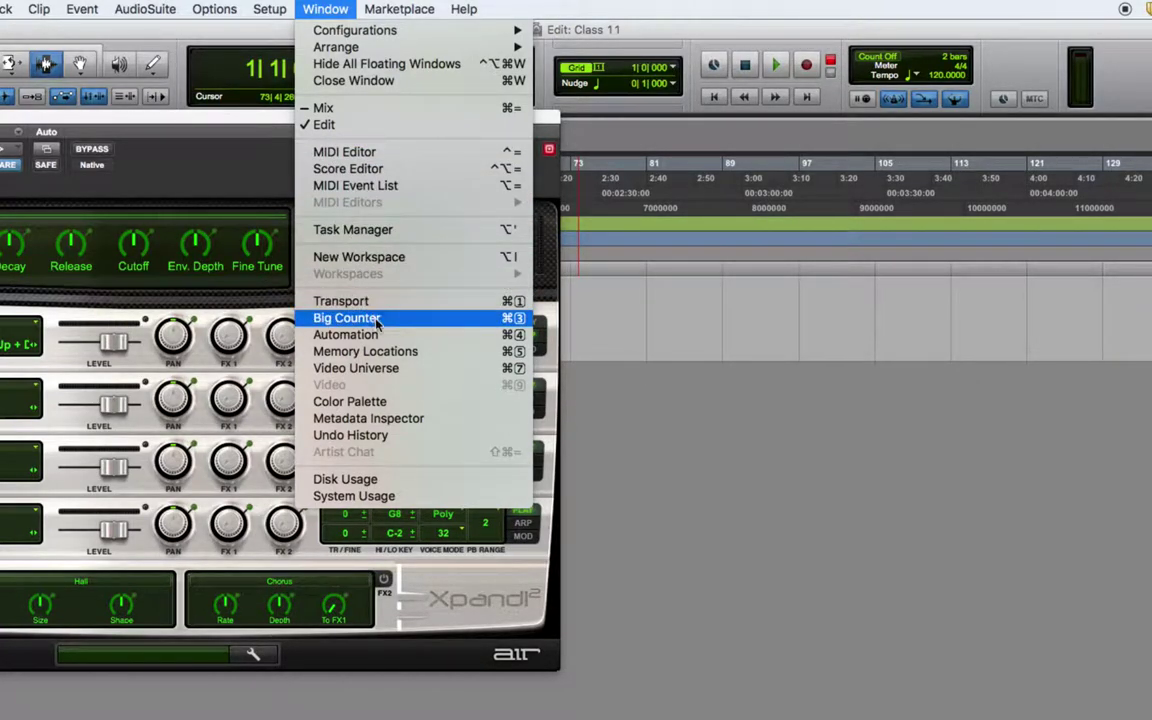
left_click(378, 152)
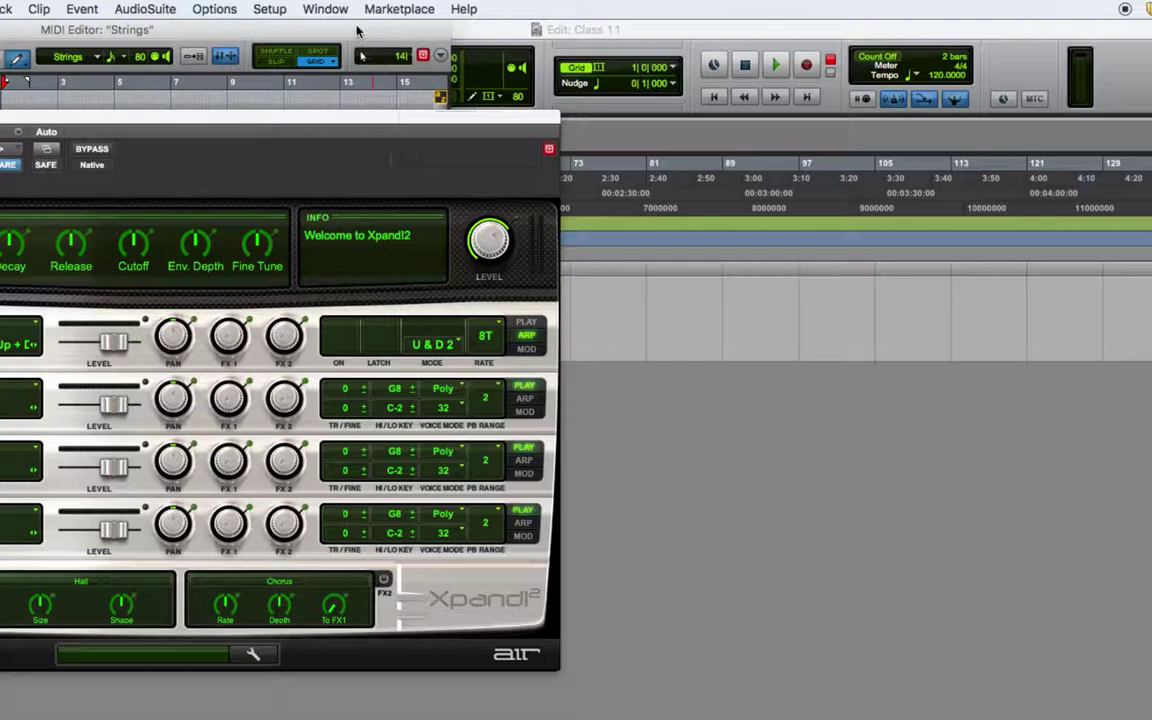
left_click_drag(340, 32, 548, 117)
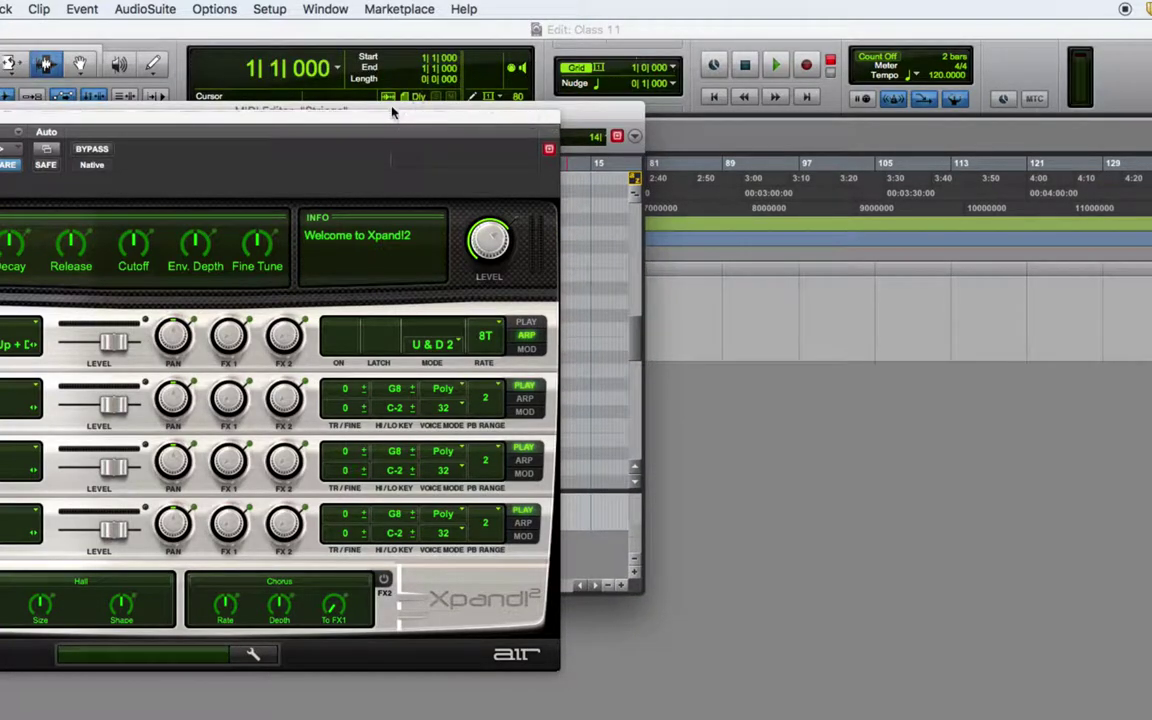
left_click_drag(355, 116, 591, 209)
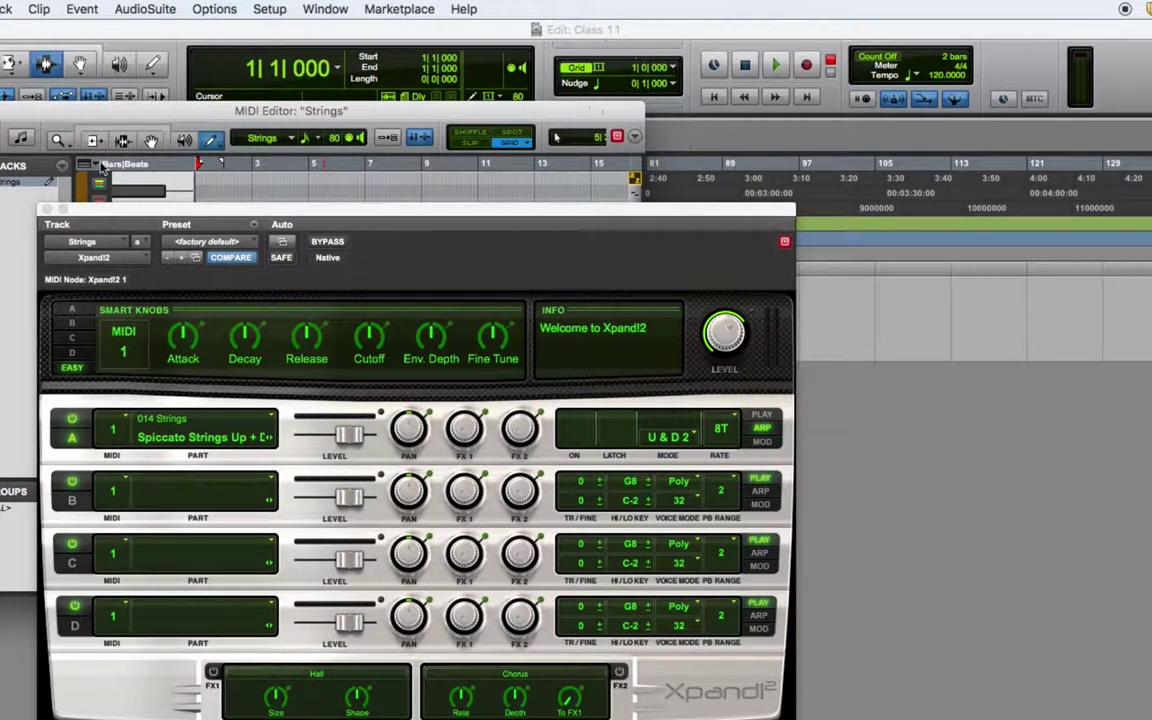
left_click(46, 209)
left_click_drag(172, 112, 266, 104)
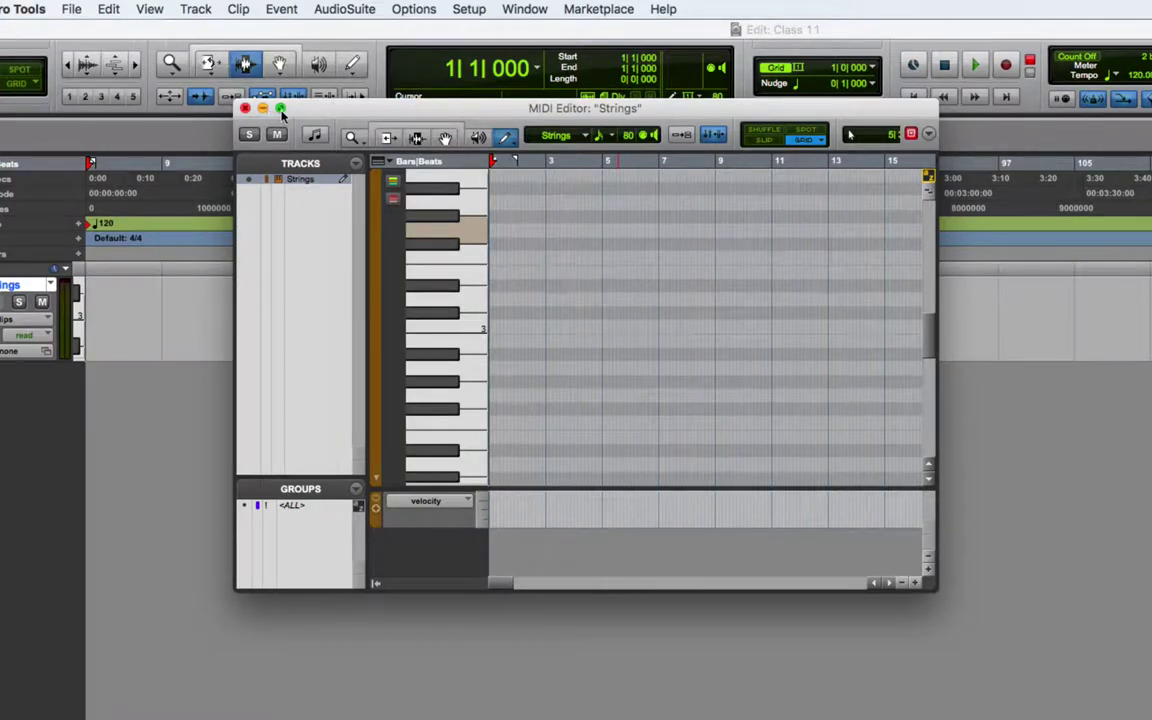
Step: Try the MIDI Editor in full screen, restore it to a window and enlarge that window
left_click(281, 109)
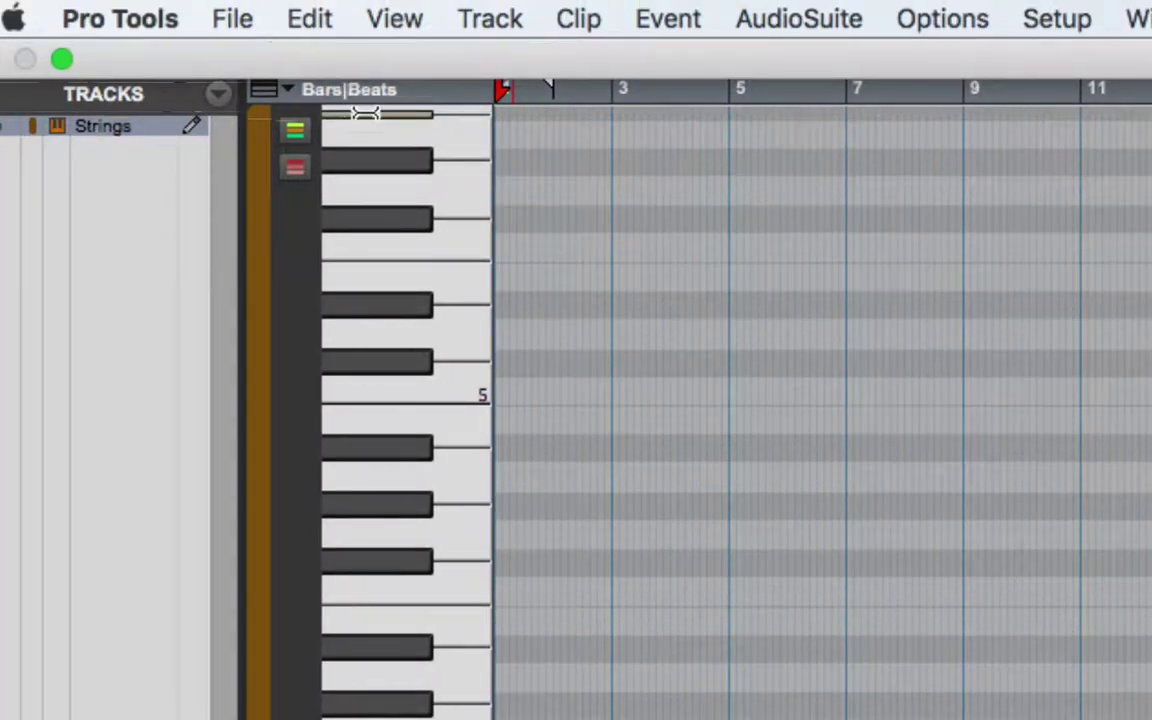
left_click(62, 59)
left_click_drag(716, 205, 103, 12)
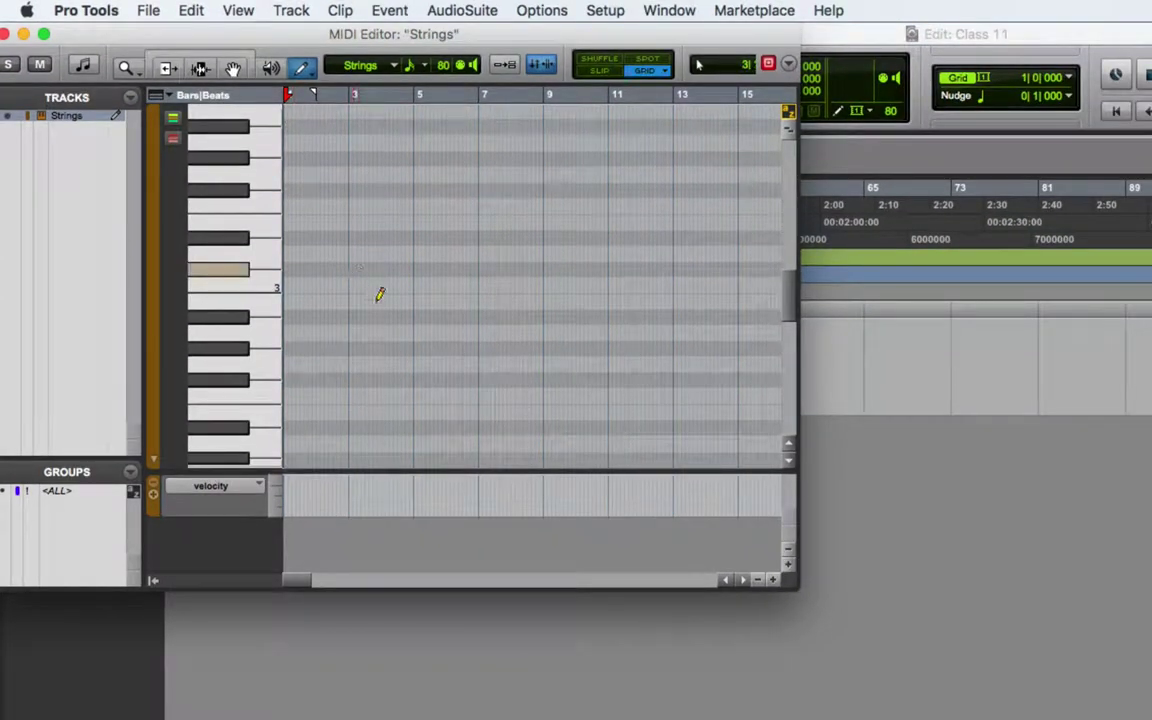
left_click_drag(794, 586, 1120, 718)
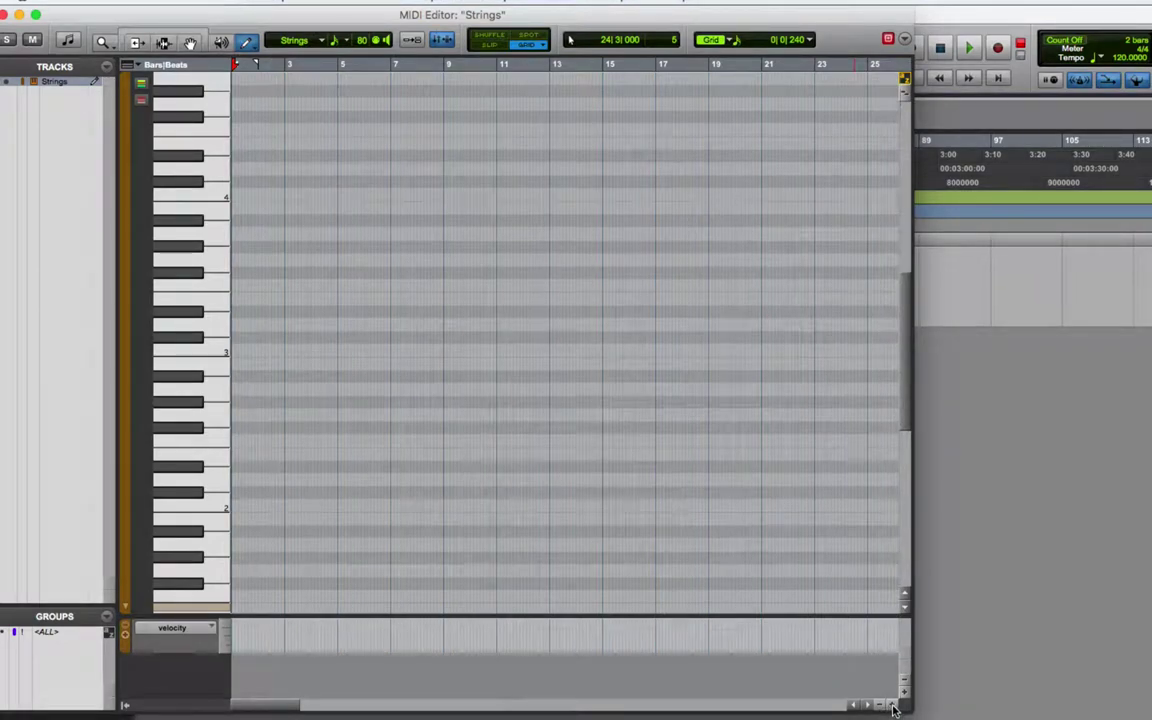
Step: Draw a 1/16 note on C3 at the start of bar 1
left_click(894, 708)
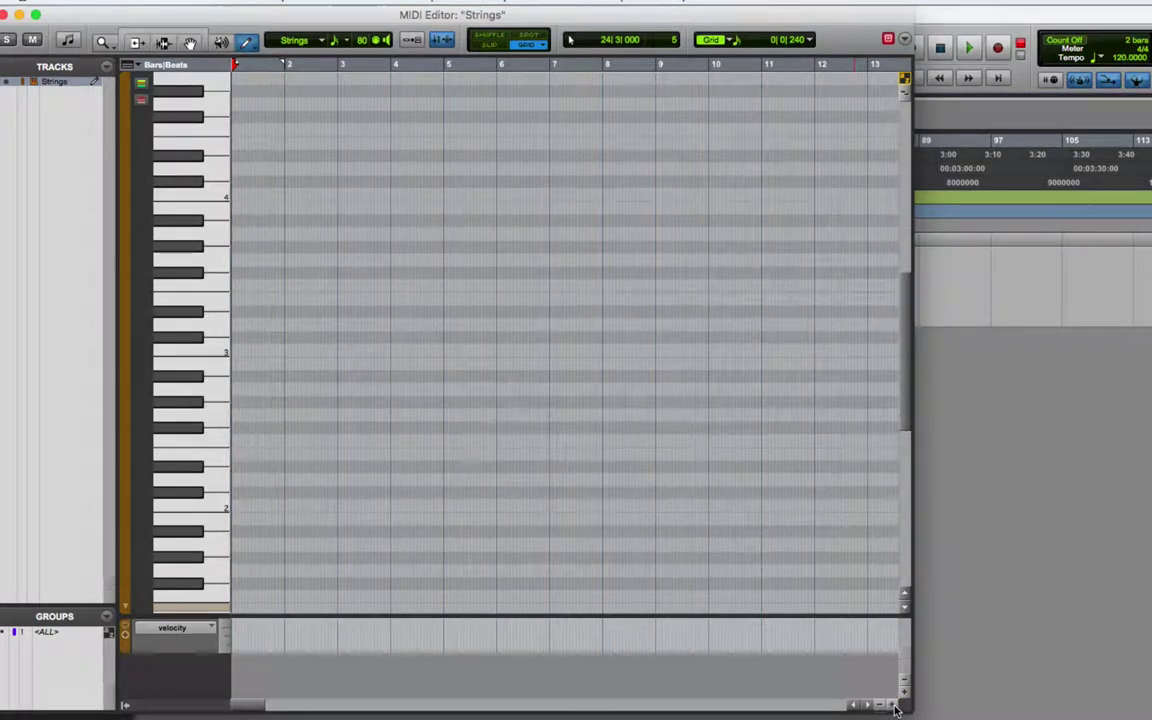
left_click(894, 708)
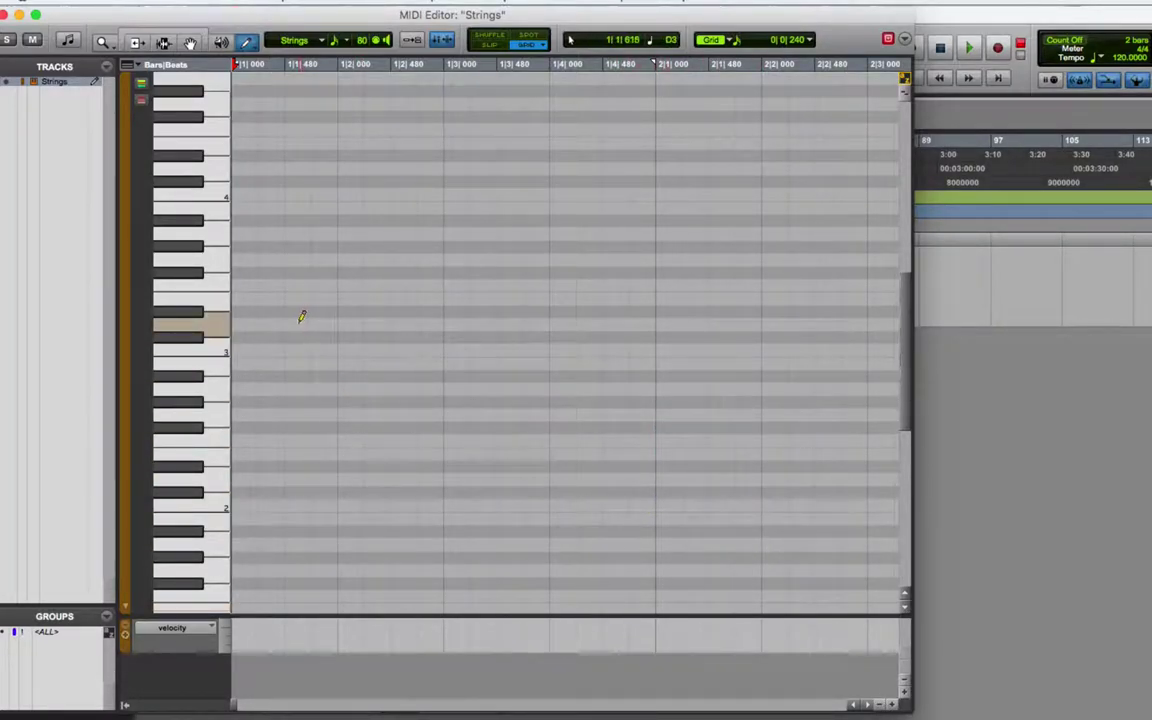
left_click(890, 706)
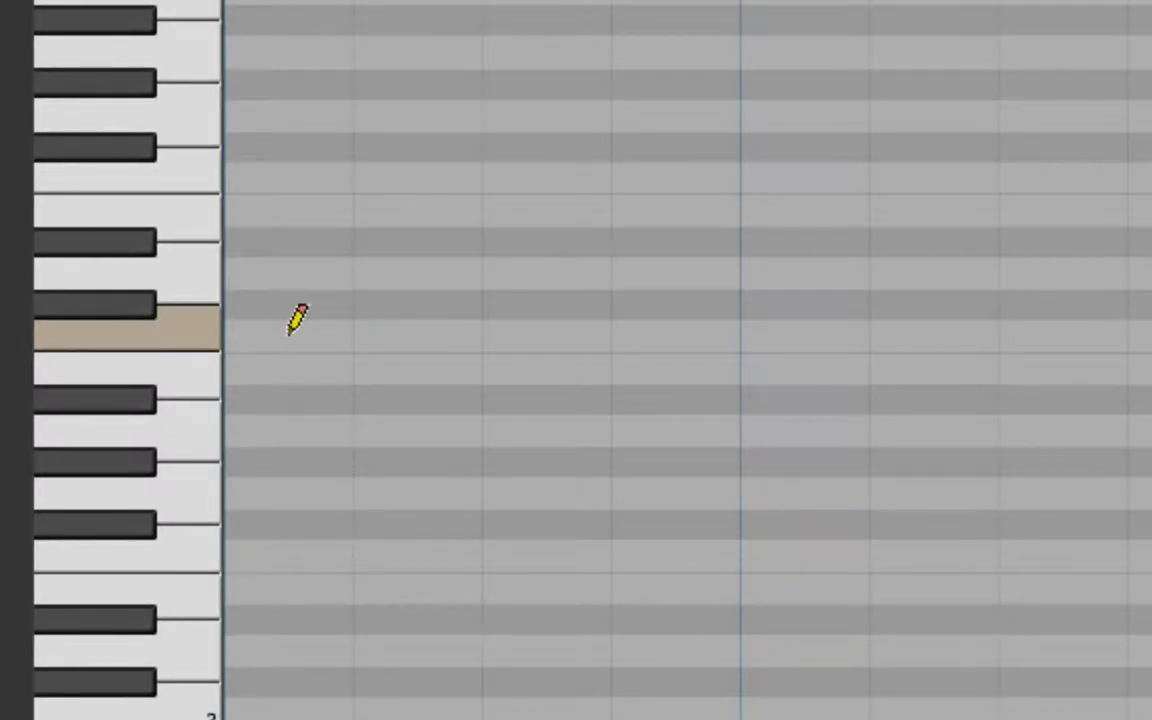
left_click(228, 334)
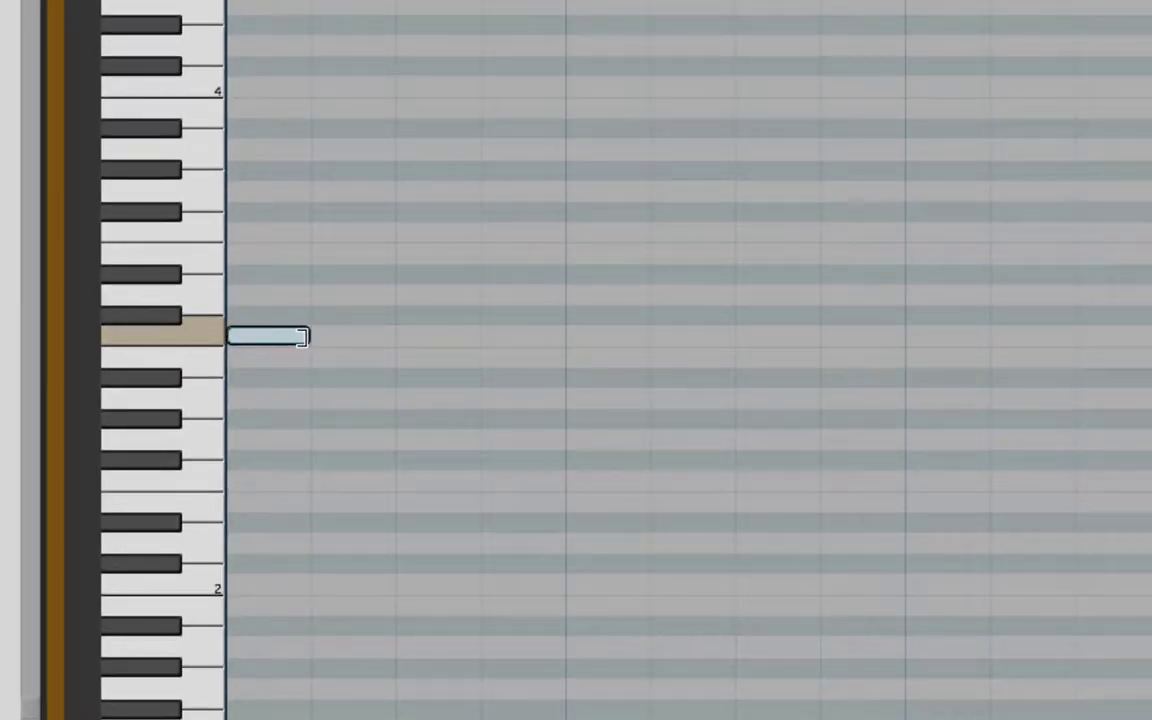
mouse_move(303, 337)
left_mouse_down()
mouse_move(550, 335)
mouse_move(270, 341)
left_mouse_up()
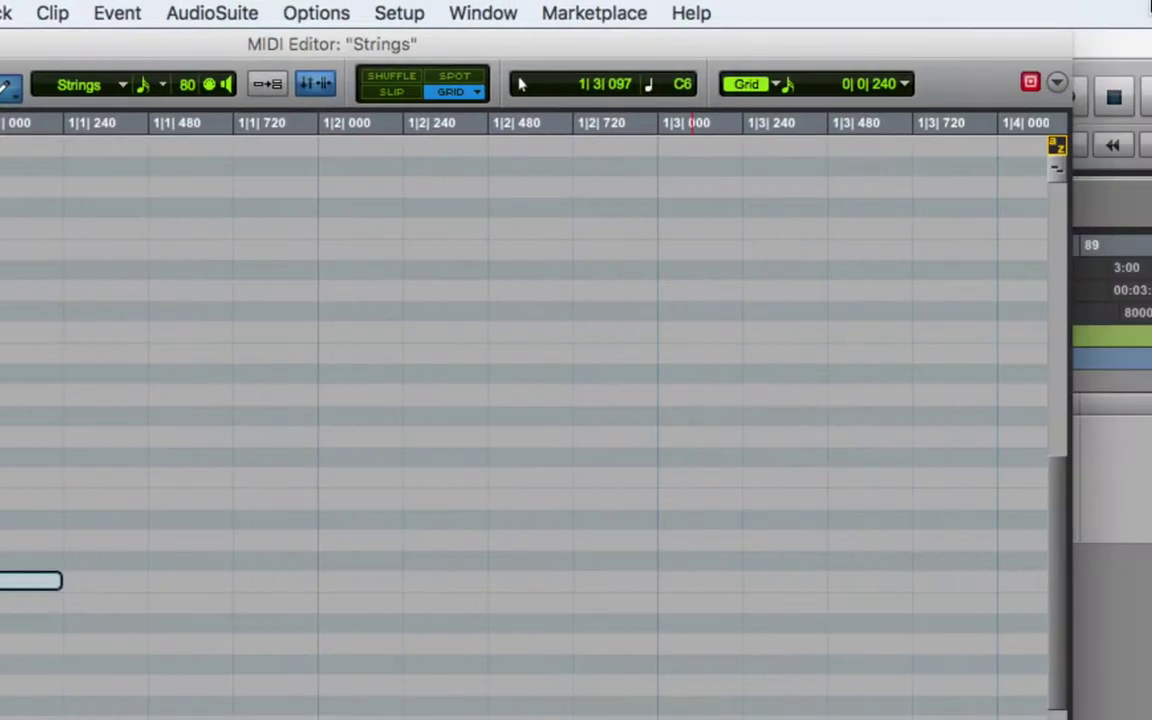
Step: Set the MIDI Editor's grid value to a 1/4 note
left_click(733, 88)
left_click(750, 88)
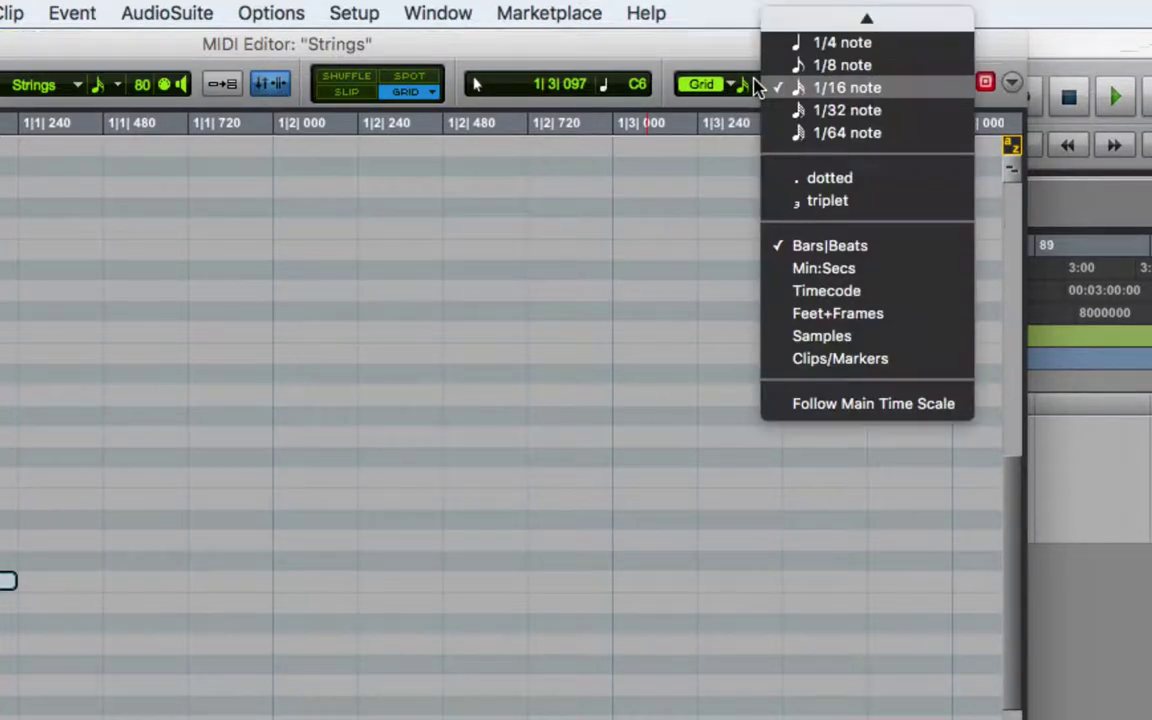
mouse_move(777, 14)
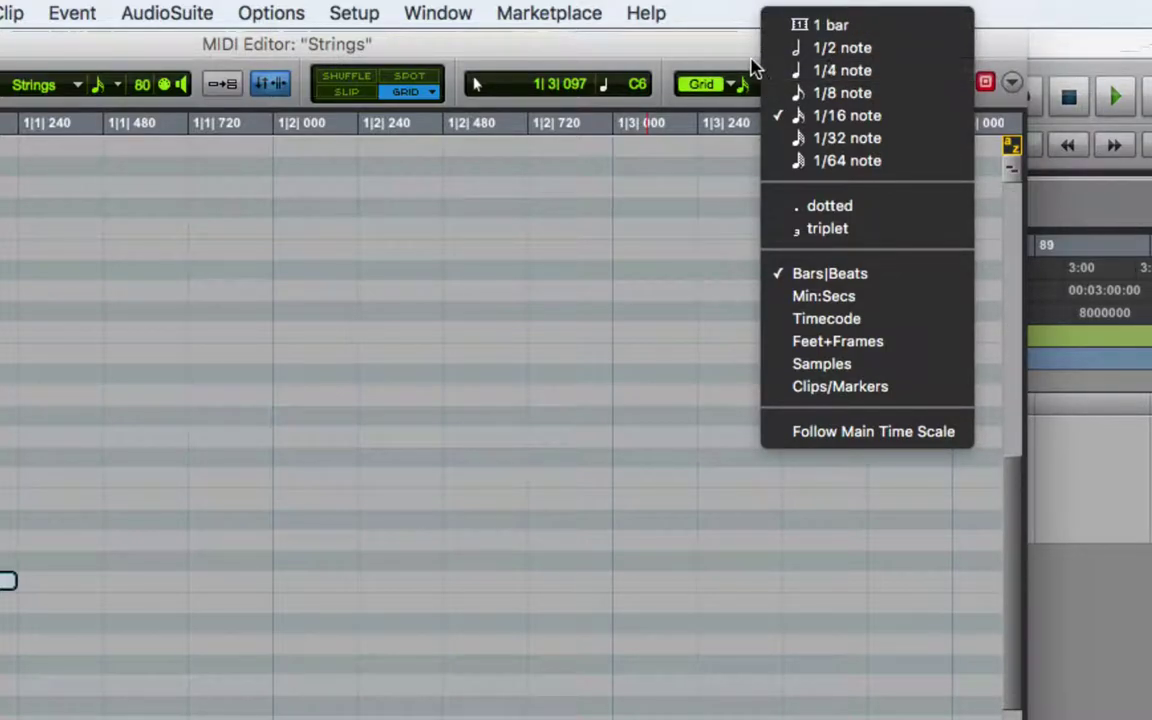
left_click(754, 68)
key("super+plus")
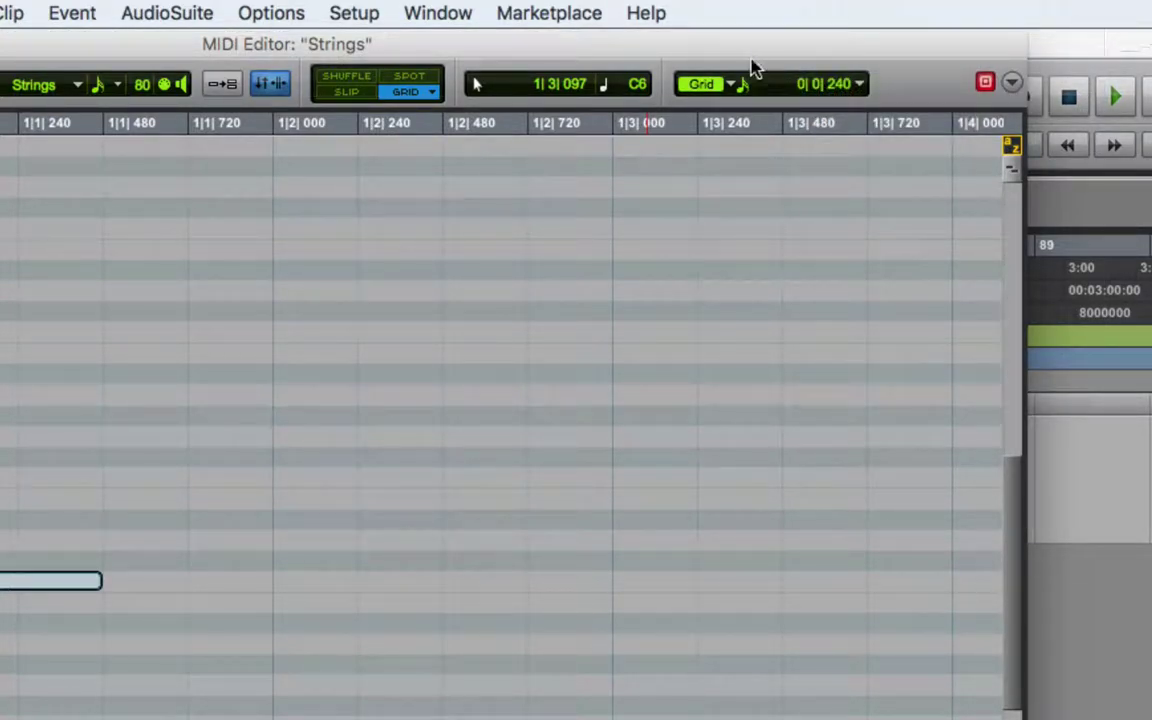
left_click(733, 84)
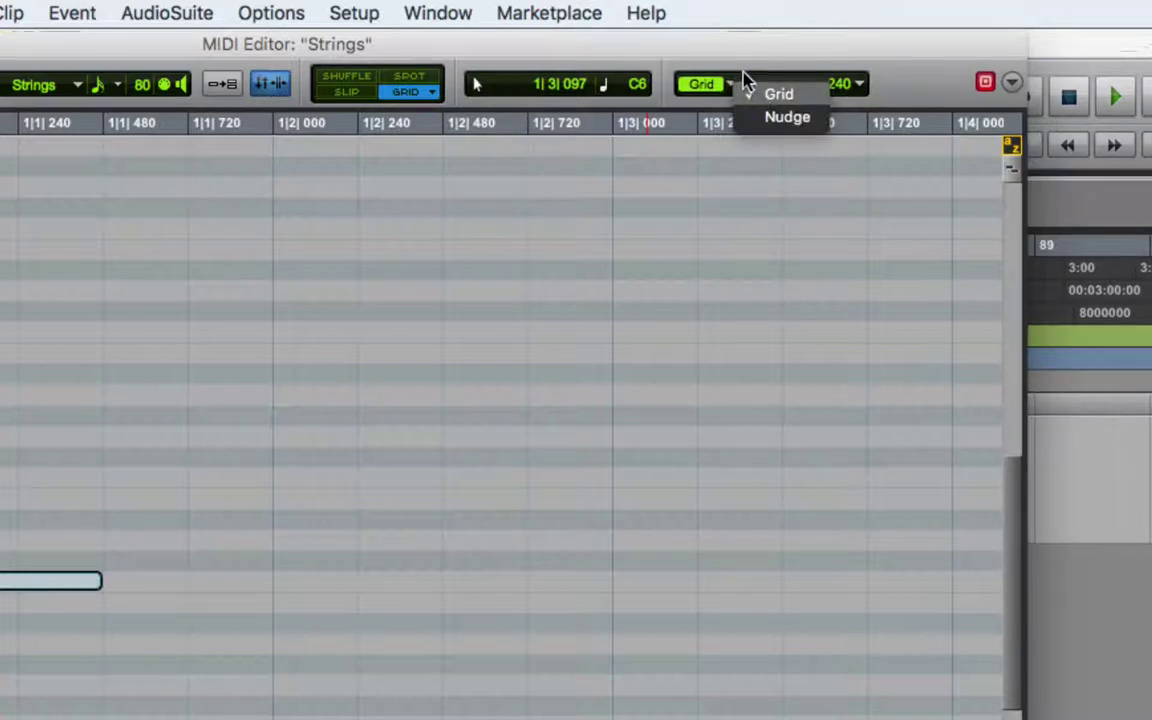
left_click(756, 94)
left_click(753, 90)
left_click(800, 69)
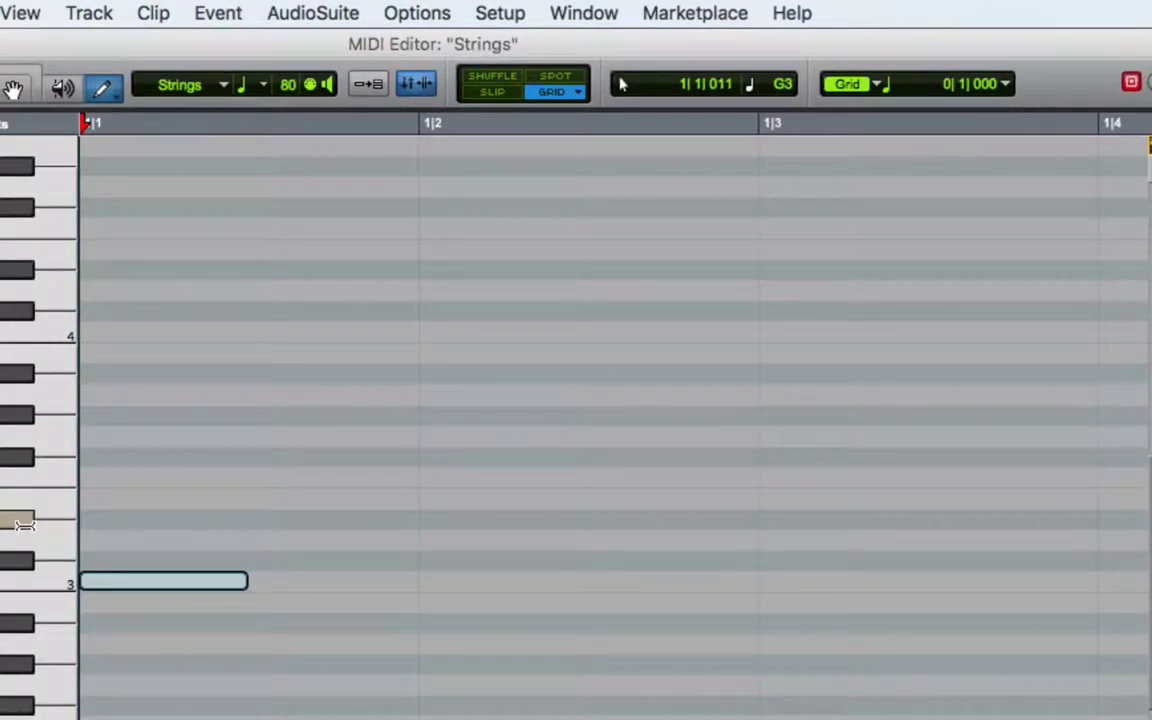
Step: Undo the test note on C3, try a quarter note on the first beat of bar 1 and undo it too
key("super+minus")
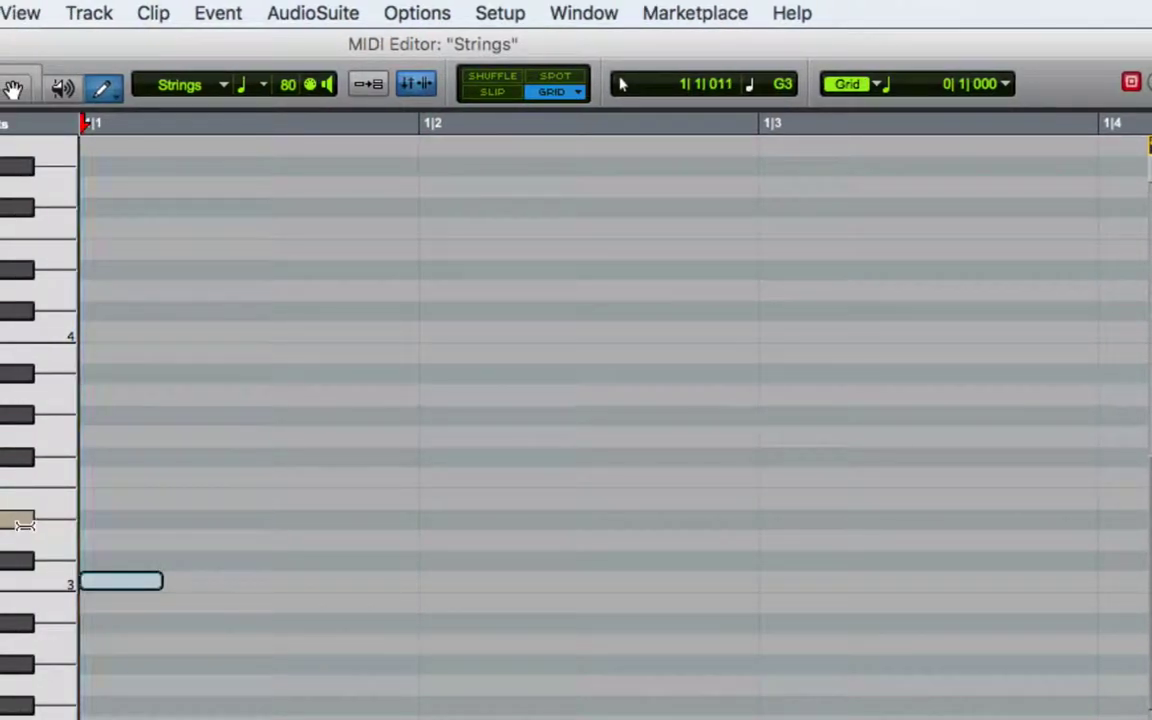
key("super+z")
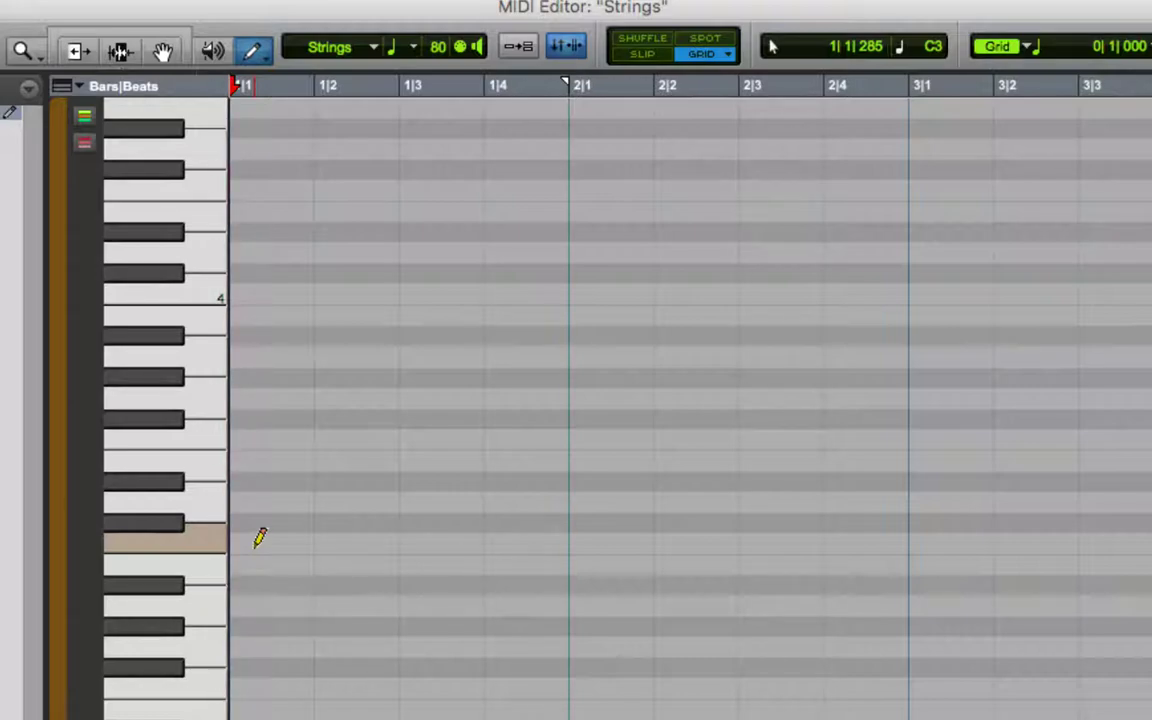
left_click(256, 545)
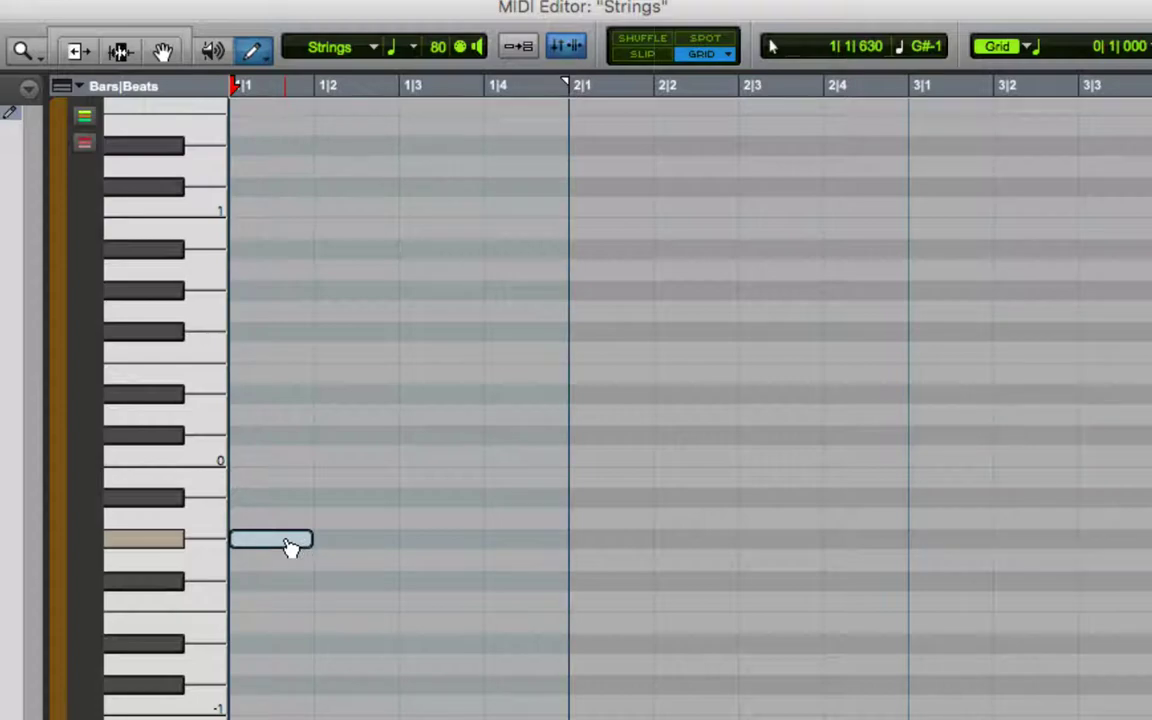
left_click_drag(289, 547, 270, 457)
key("super+z")
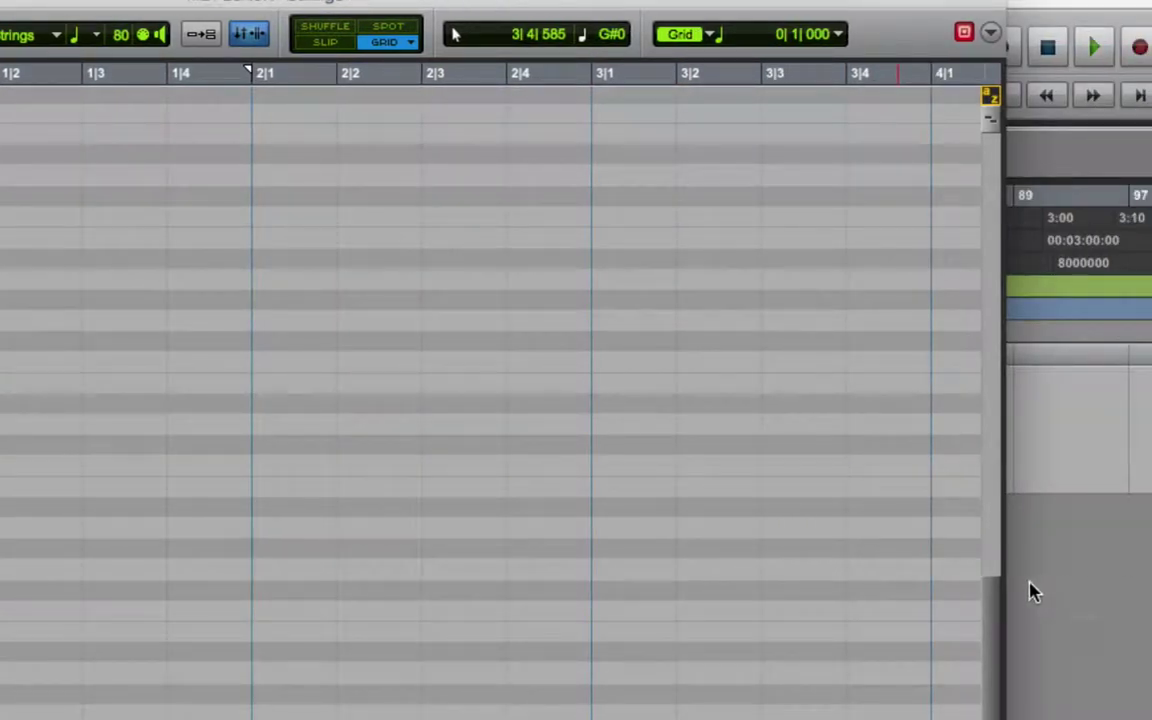
Step: Draw quarter notes C3, D3, F3 and E3 on the four beats of bar 1
left_click_drag(990, 591, 990, 462)
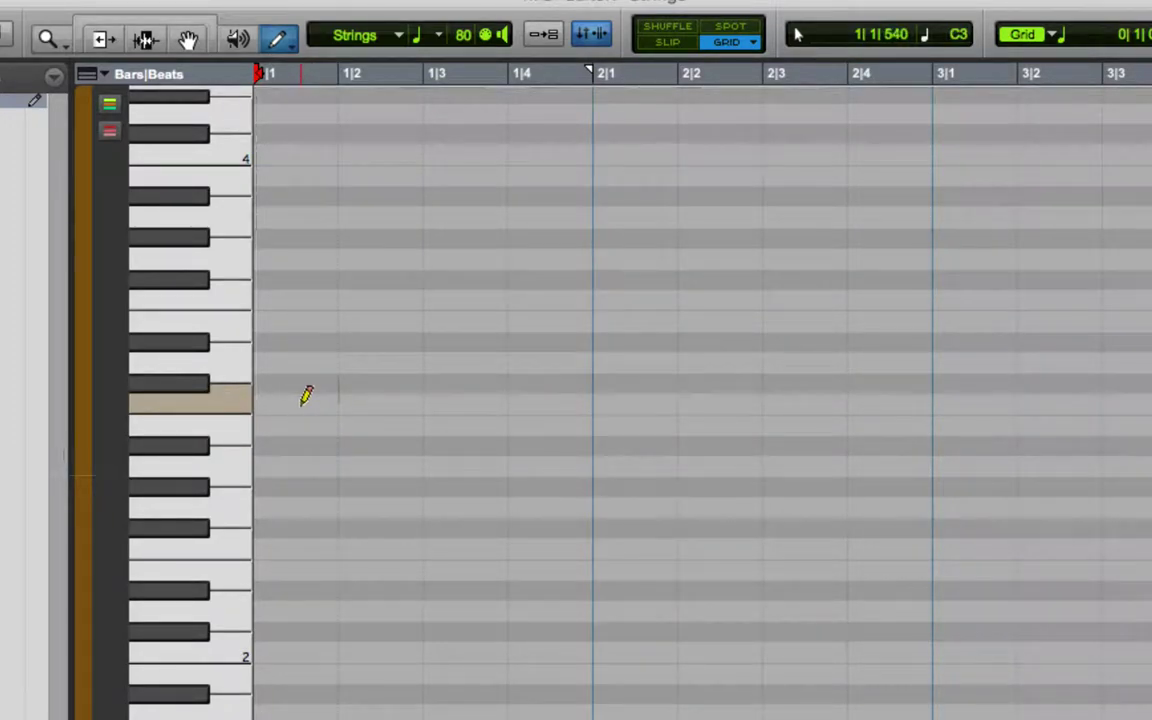
left_click(306, 396)
left_click(403, 362)
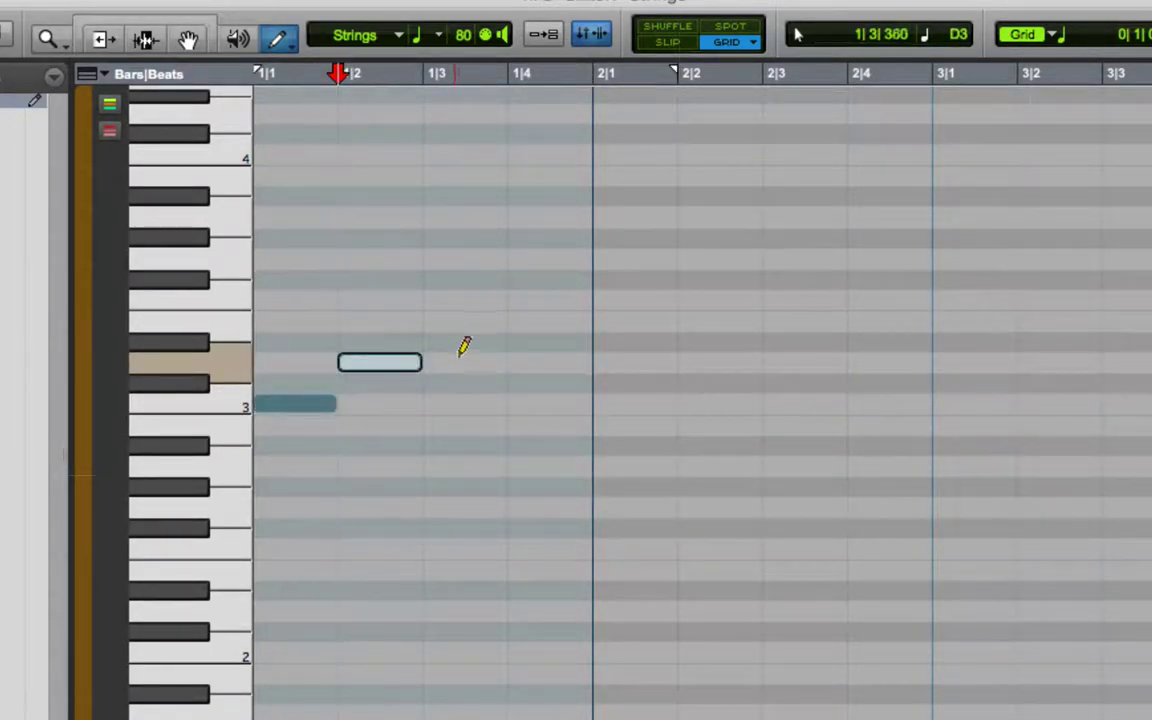
left_click(491, 300)
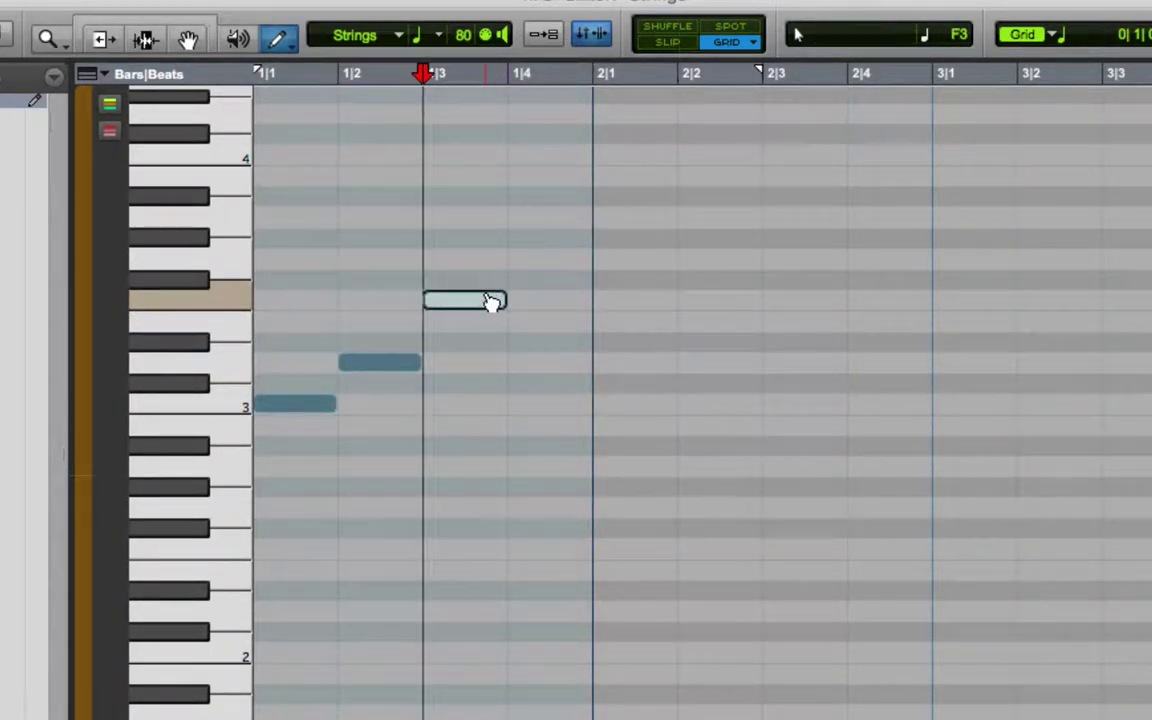
left_click(556, 320)
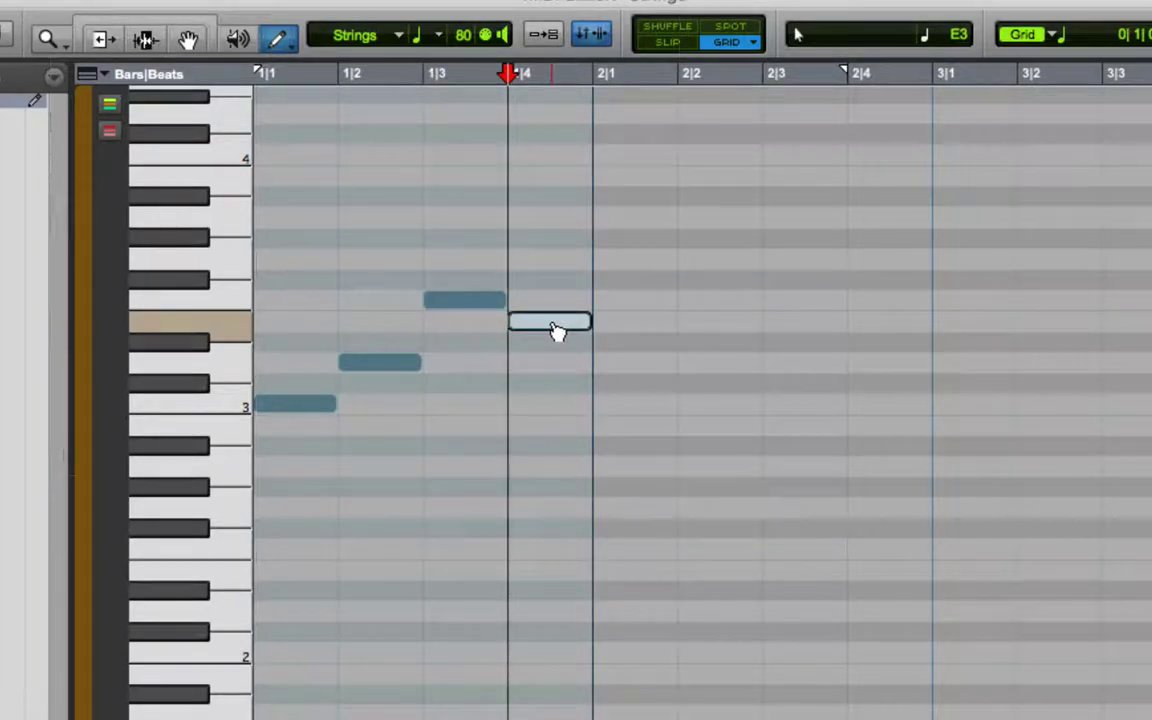
Step: Repeat the quarter notes C3, D3, F3 and E3 on the four beats of bar 2
left_click(625, 402)
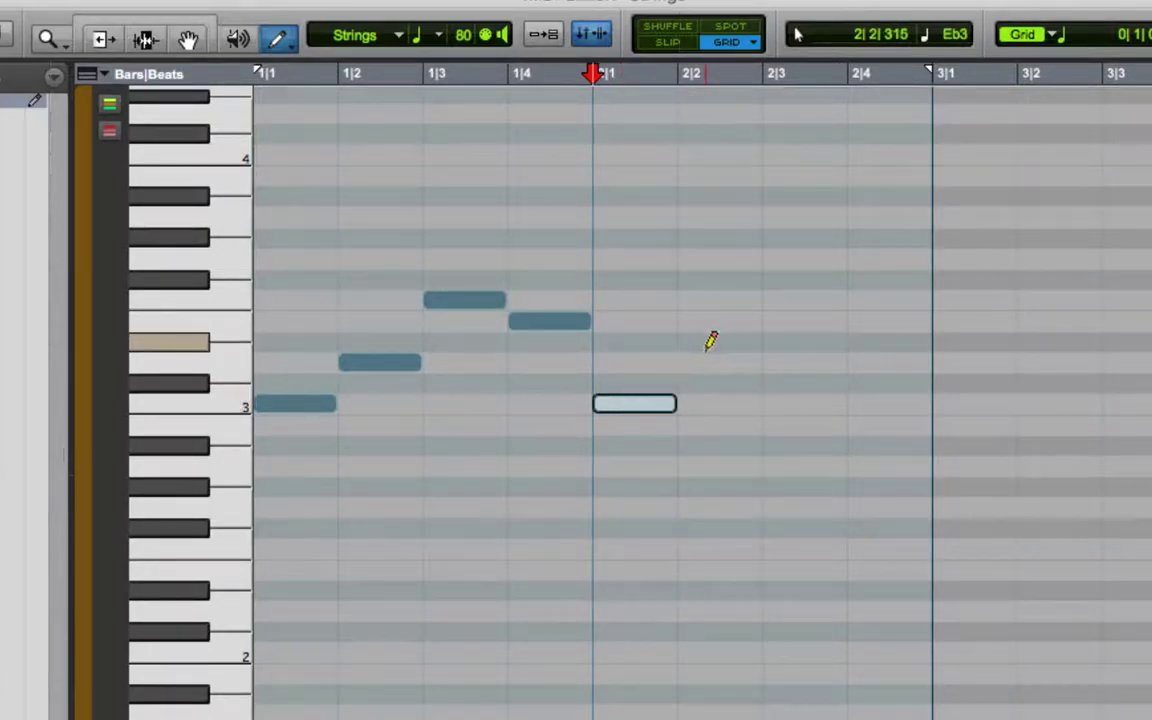
left_click(710, 360)
left_click(783, 300)
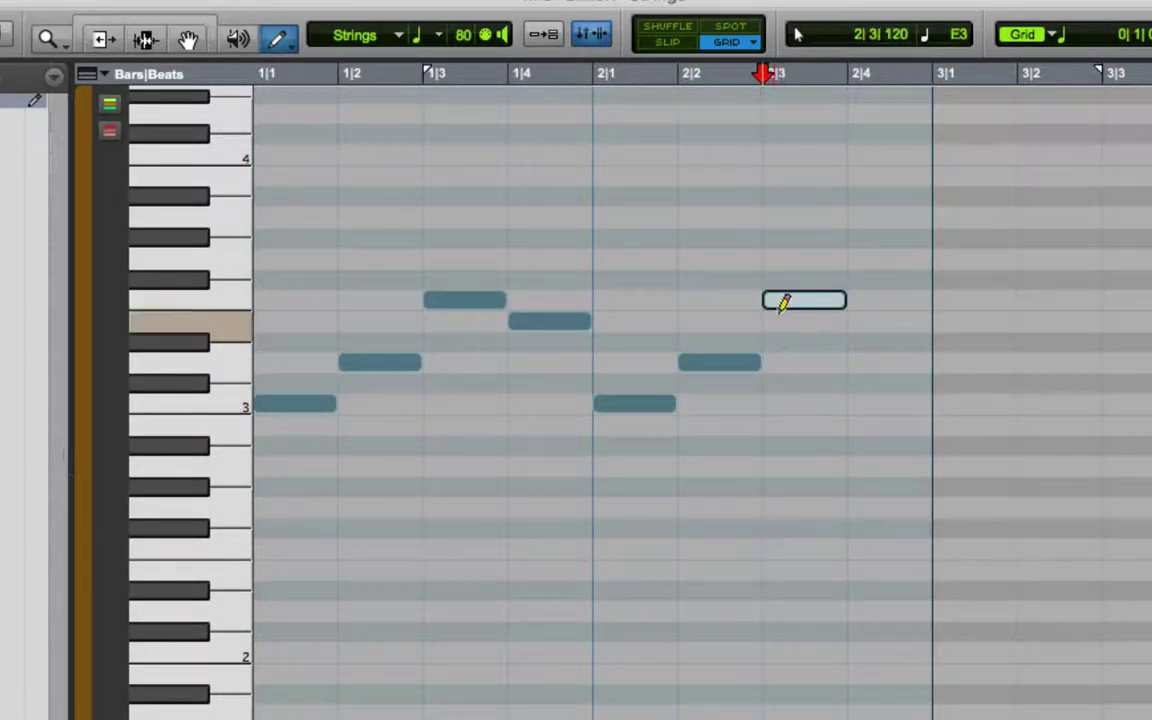
left_click(866, 320)
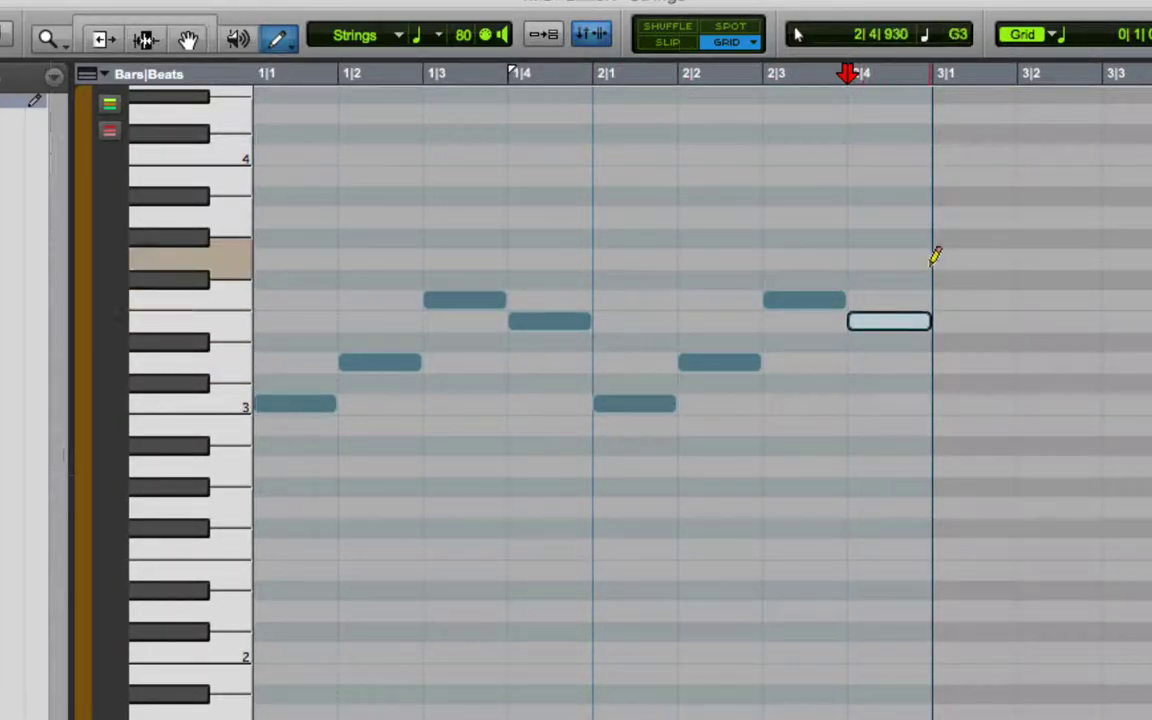
Step: Draw quarter notes G3, F3, A3 and G3 on the four beats of bar 3
left_click(966, 258)
left_click(1049, 299)
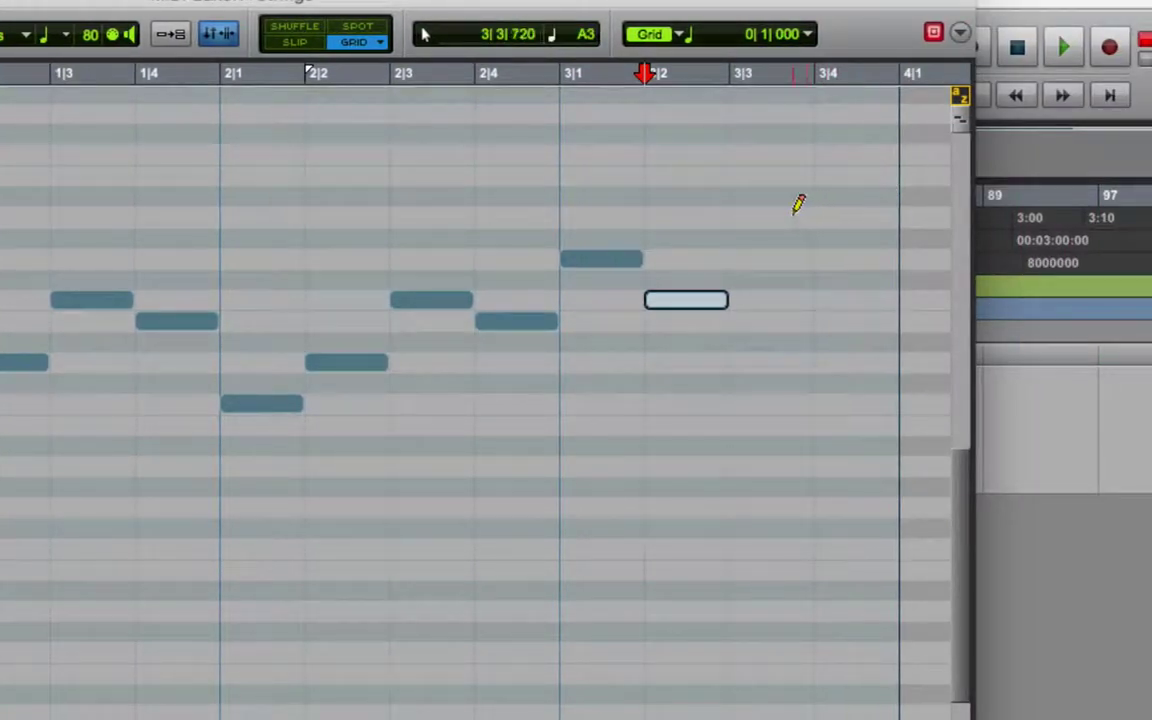
left_click(1010, 217)
left_click(856, 258)
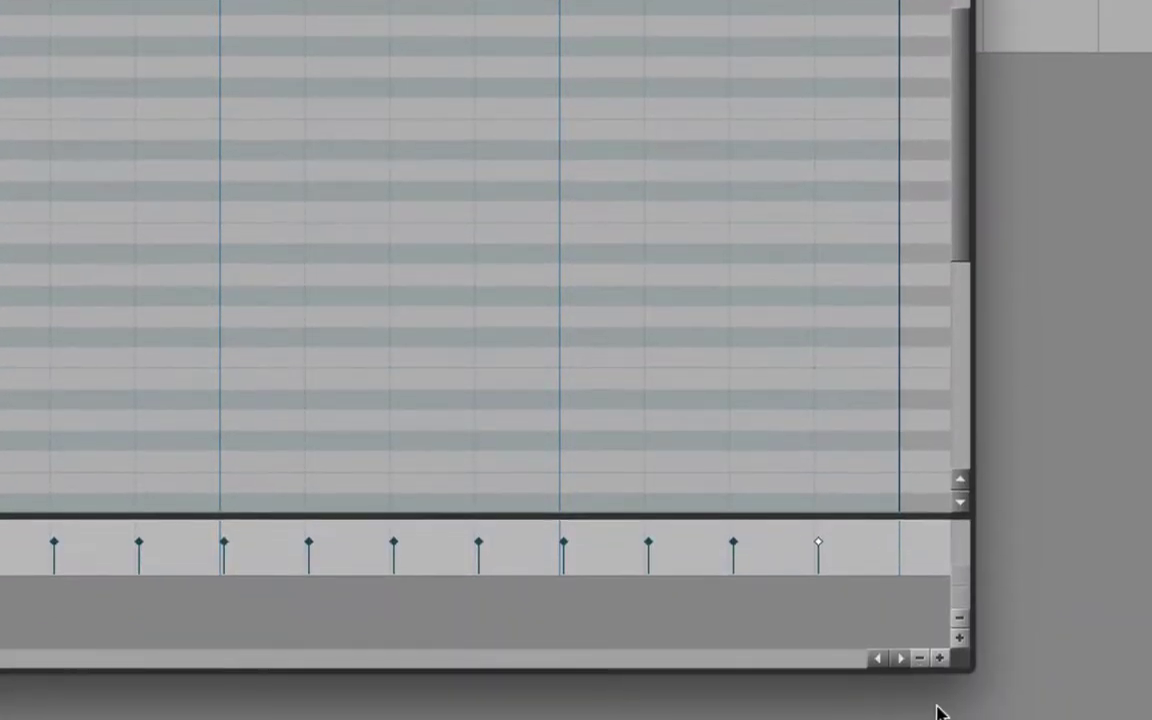
Step: Draw quarter notes C3, D3, F3 and E3 on the four beats of bar 4 and play back the melody
left_click(900, 658)
left_click(900, 658)
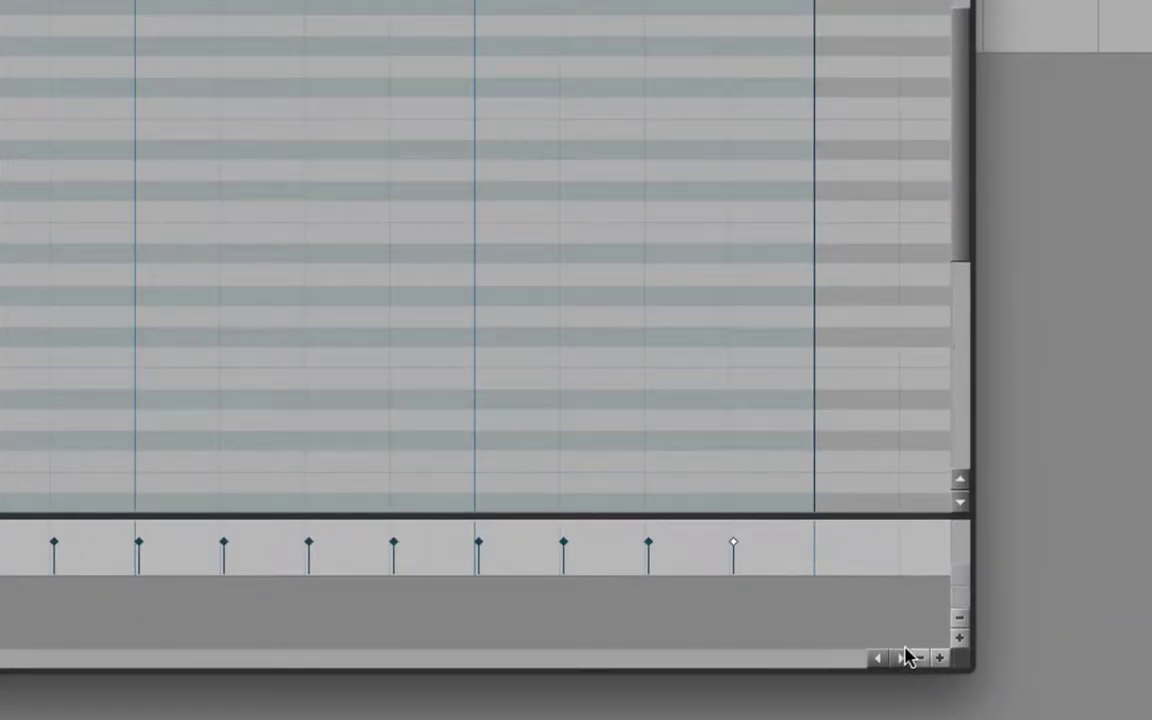
left_click(900, 658)
left_click(900, 658)
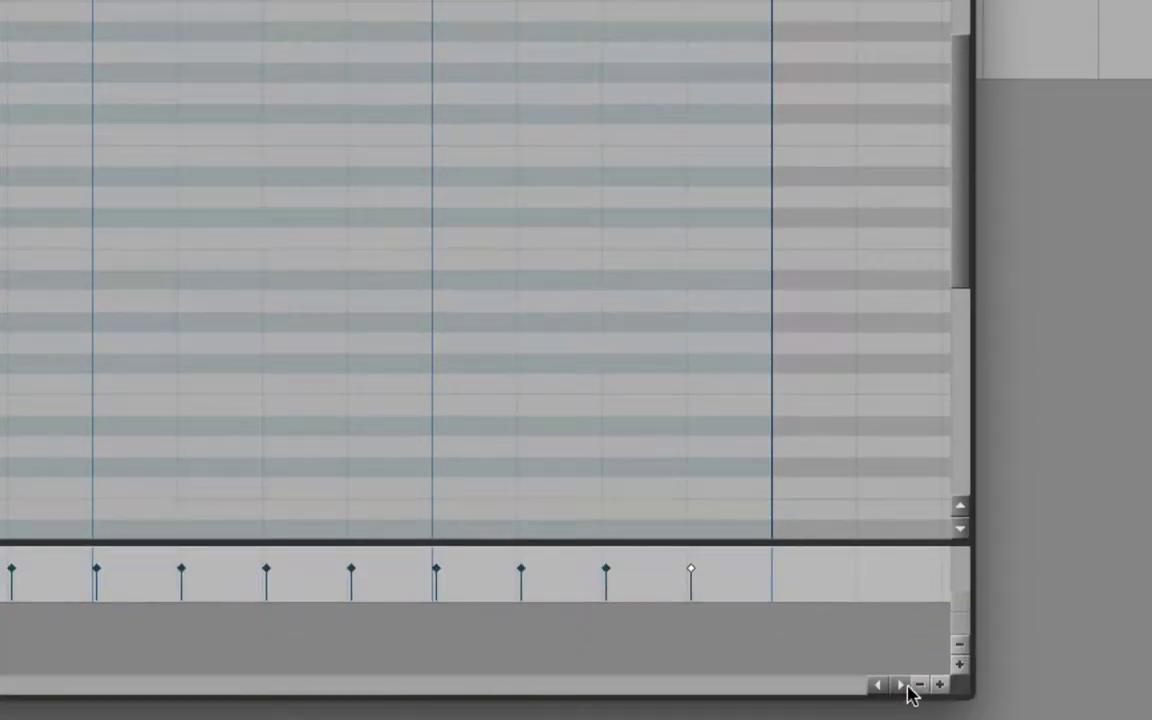
left_click(900, 688)
left_click(900, 688)
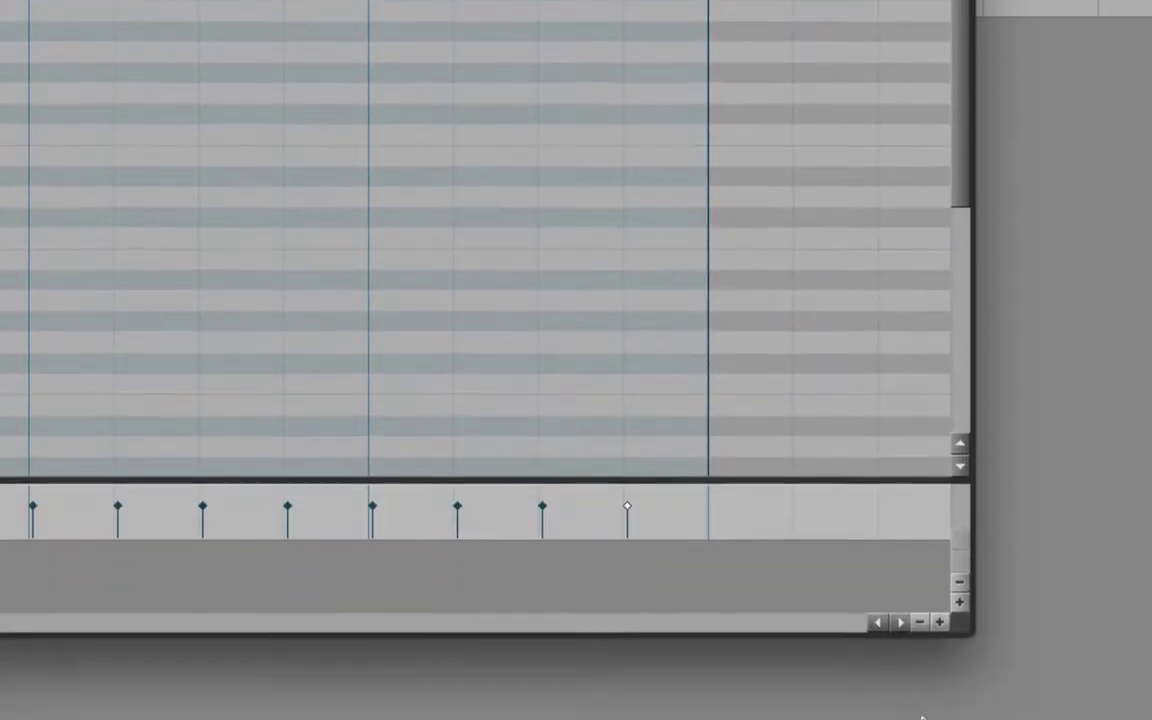
left_click(899, 620)
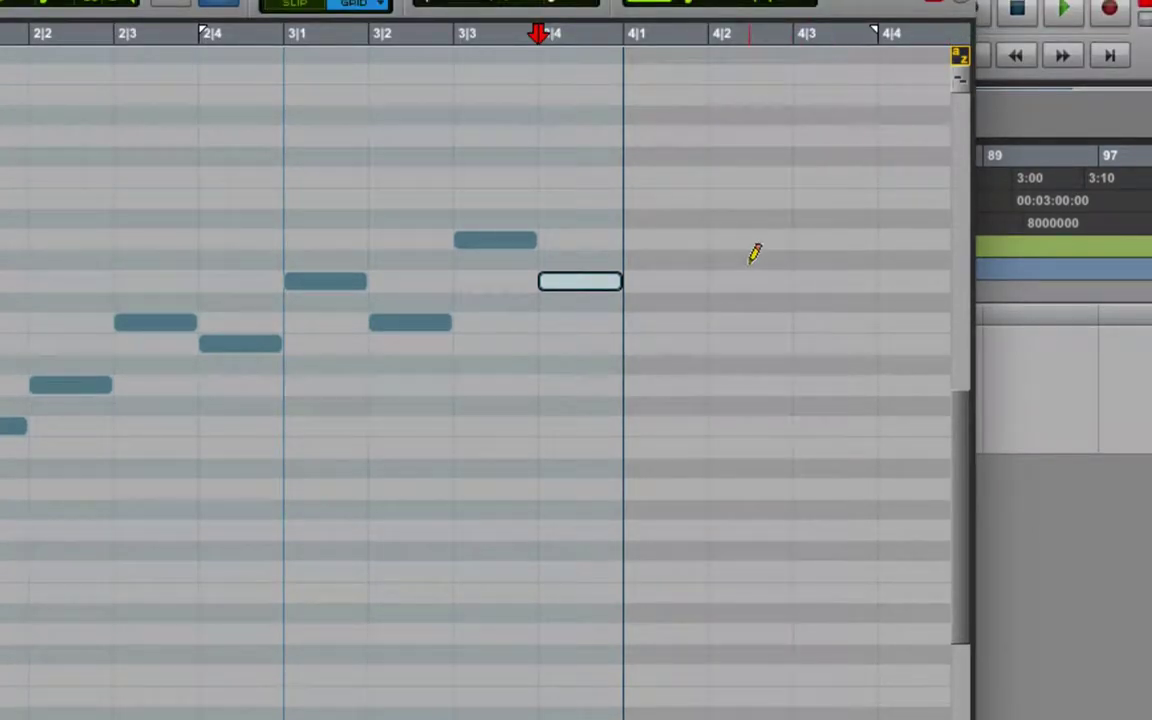
left_click(655, 427)
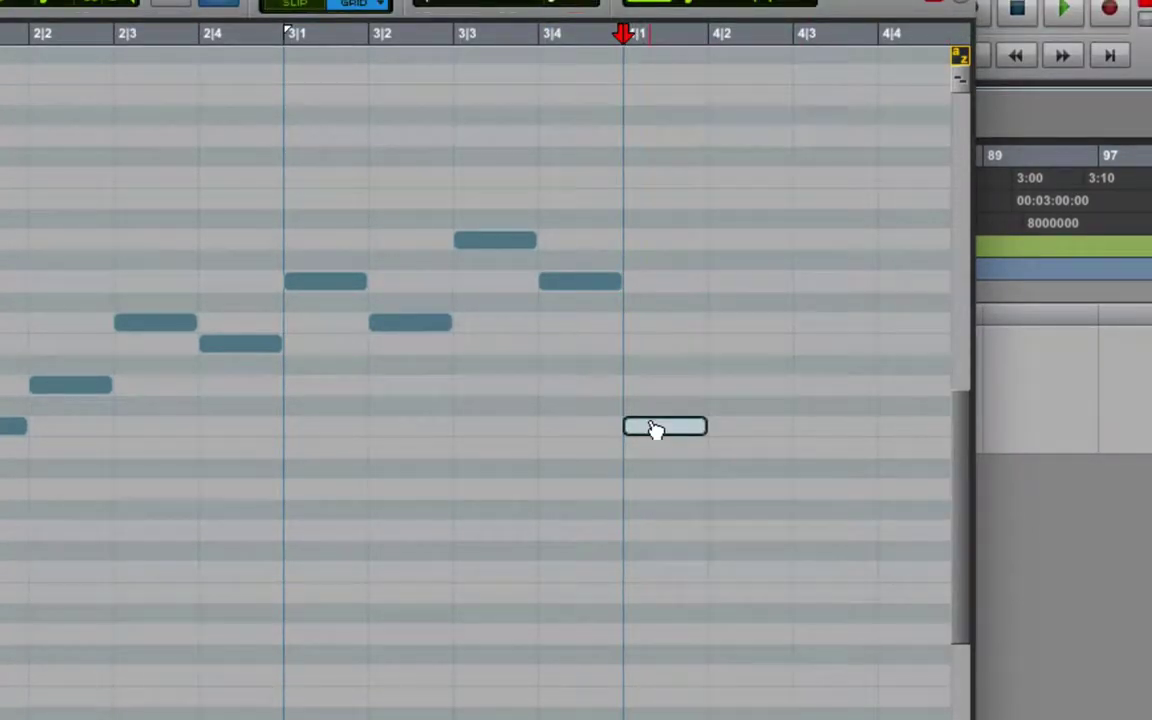
left_click(745, 385)
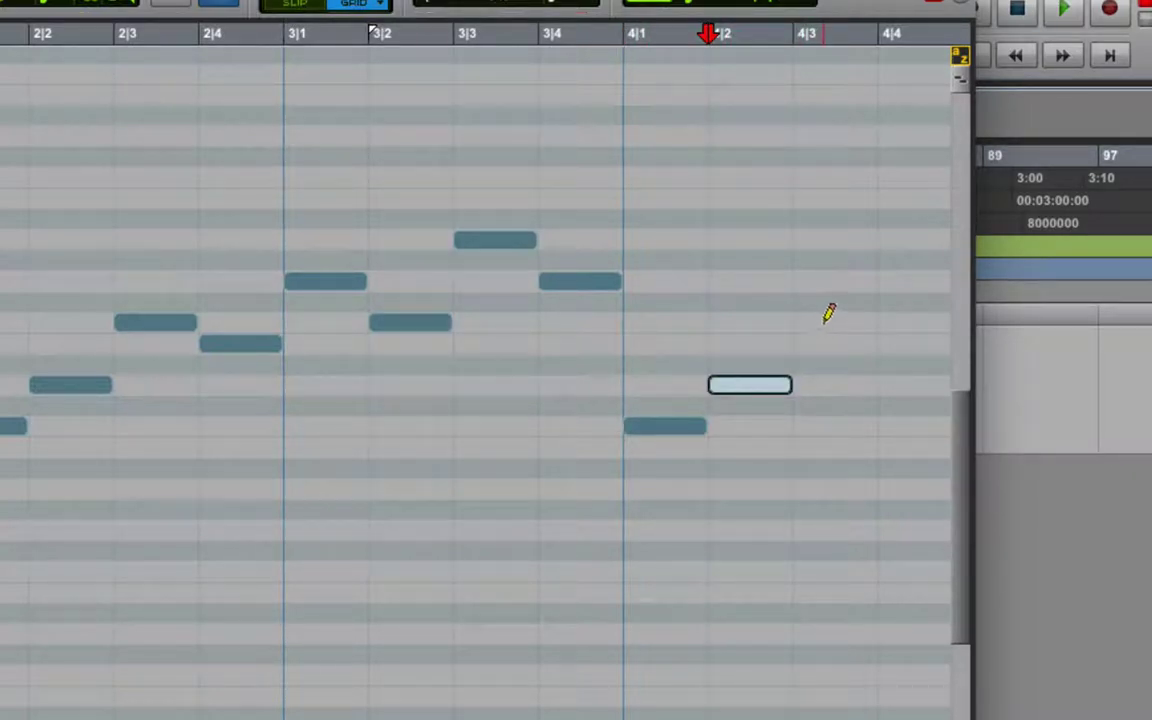
left_click(830, 322)
left_click(890, 345)
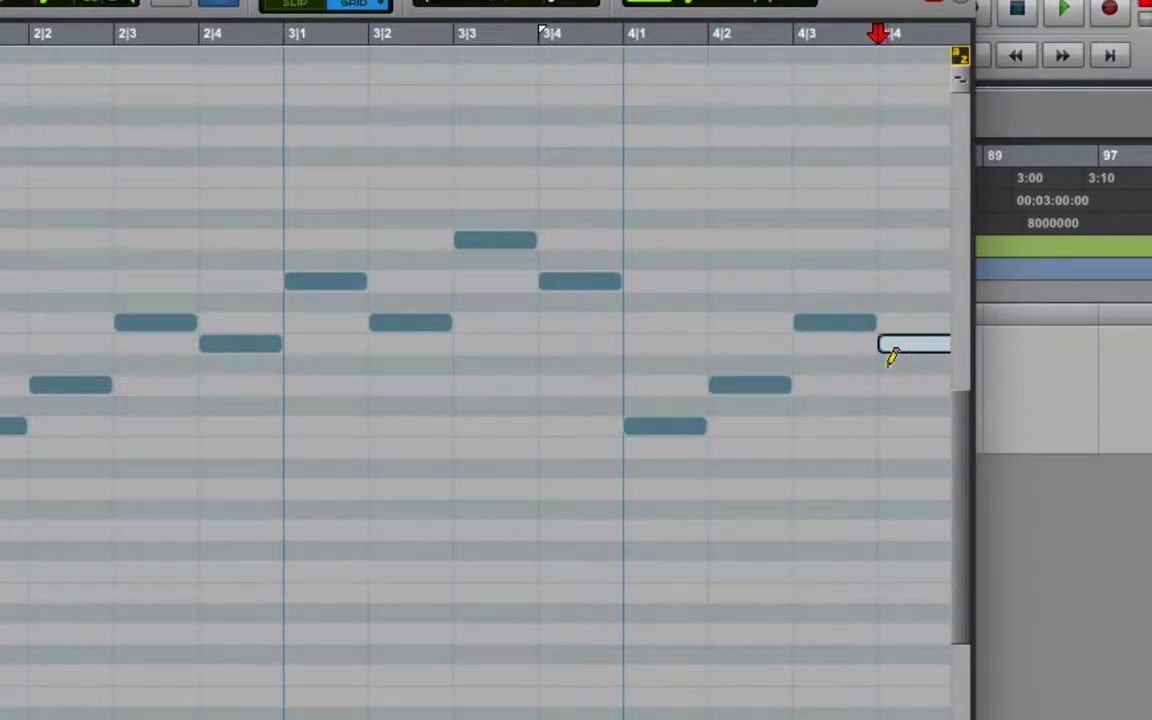
key("space")
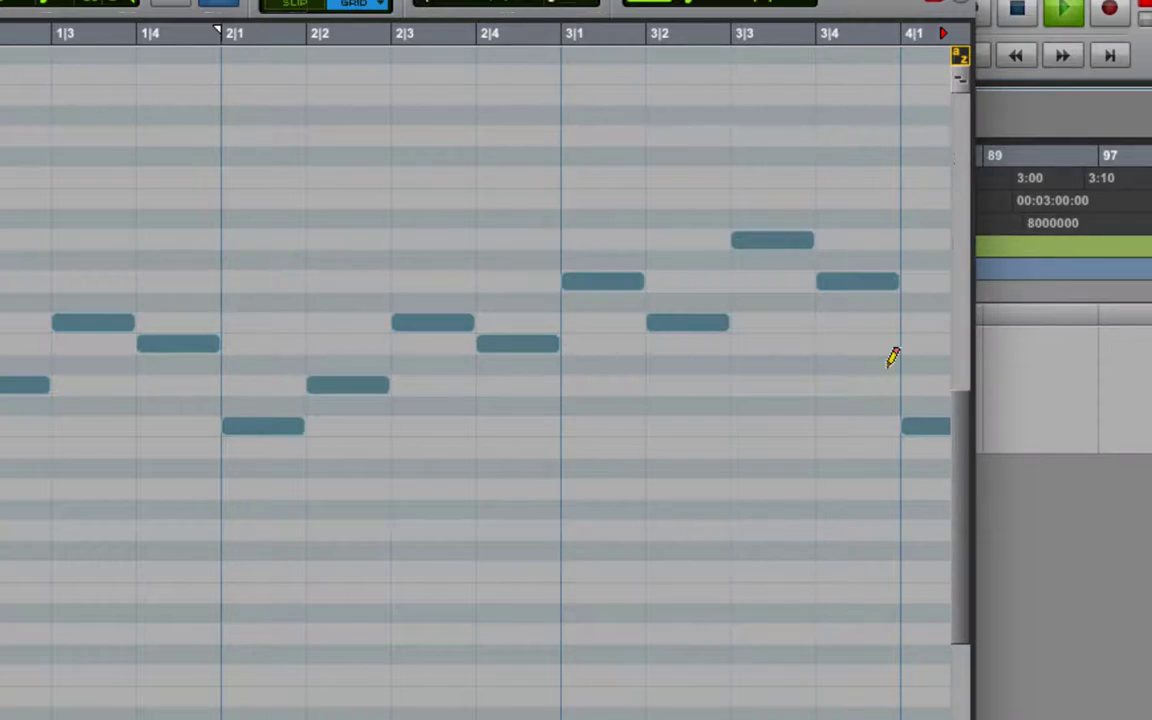
key("space")
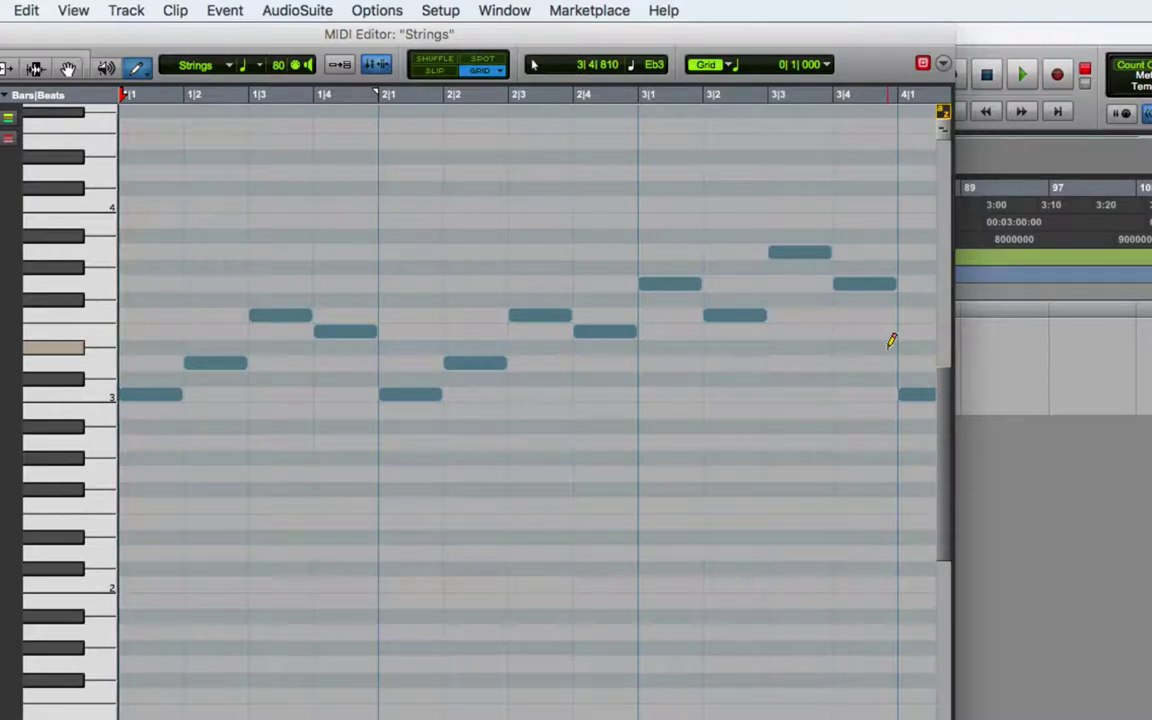
Step: Try stacking quarter notes D3, E3 and G3 above the C3 on beat 1 of bar 1, play the chord and undo the three notes
left_click(158, 362)
left_click(158, 331)
left_click(158, 284)
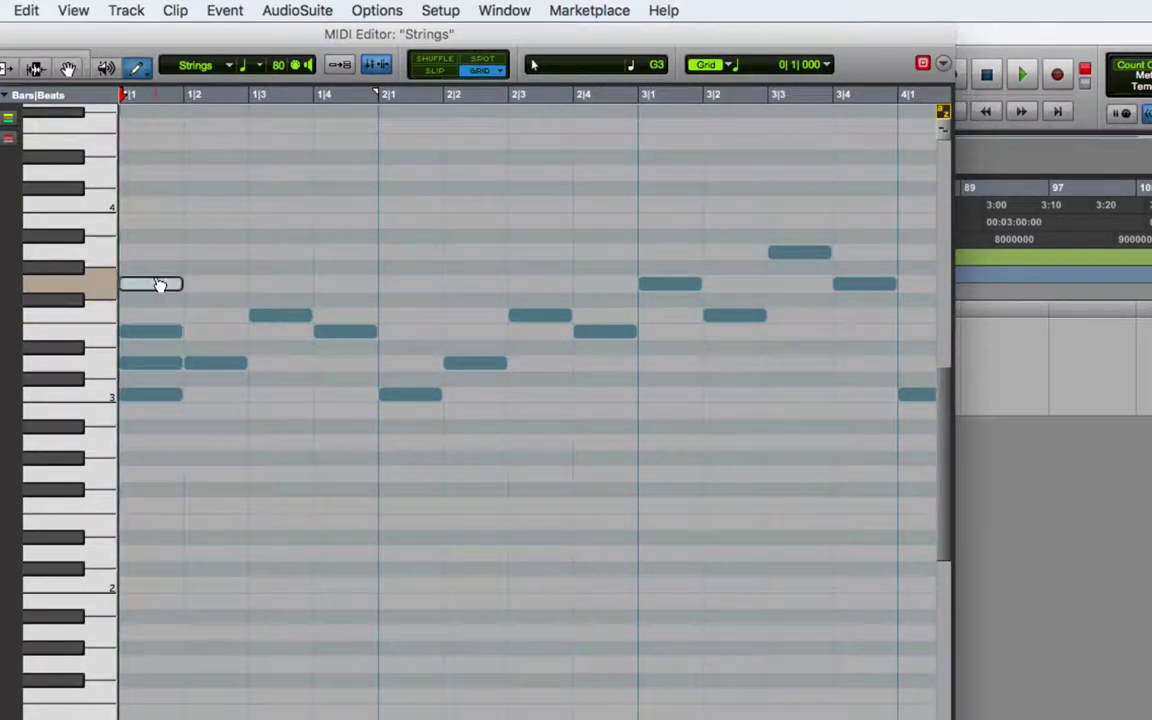
key("space")
key("space")
key("super+z")
key("super+z")
key("super+z")
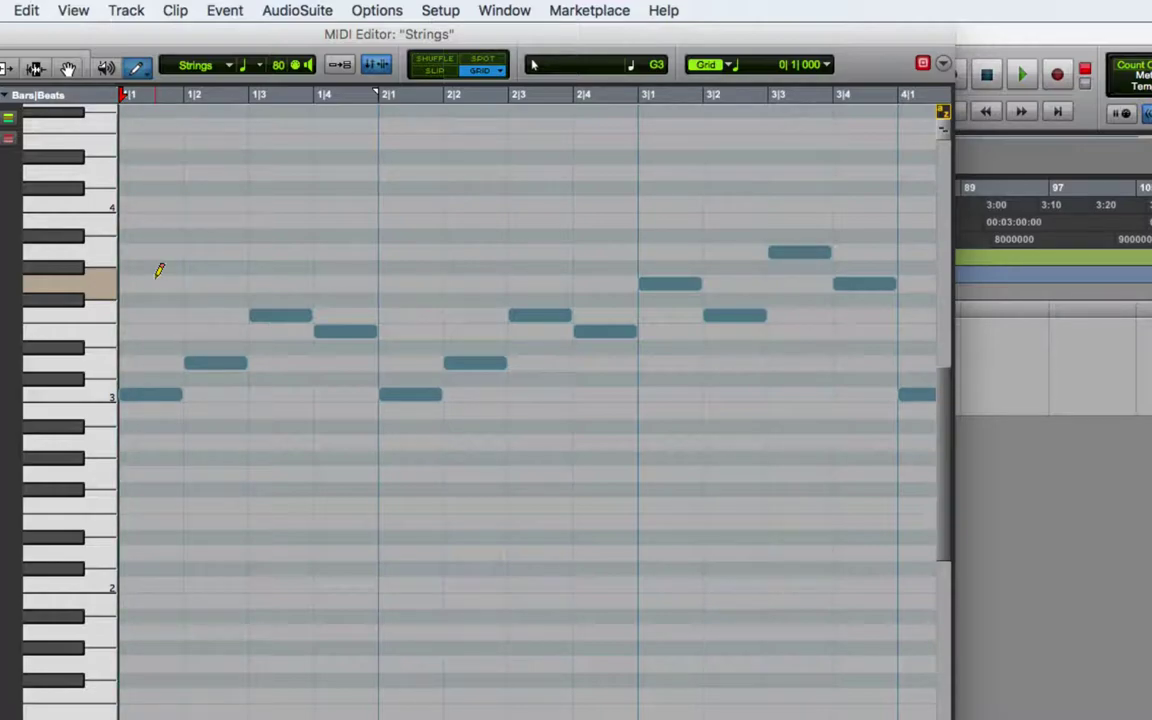
Step: Move the MIDI Editor aside to reveal the Strings track and create a new playlist for it named Strings.01
left_click_drag(113, 38, 649, 62)
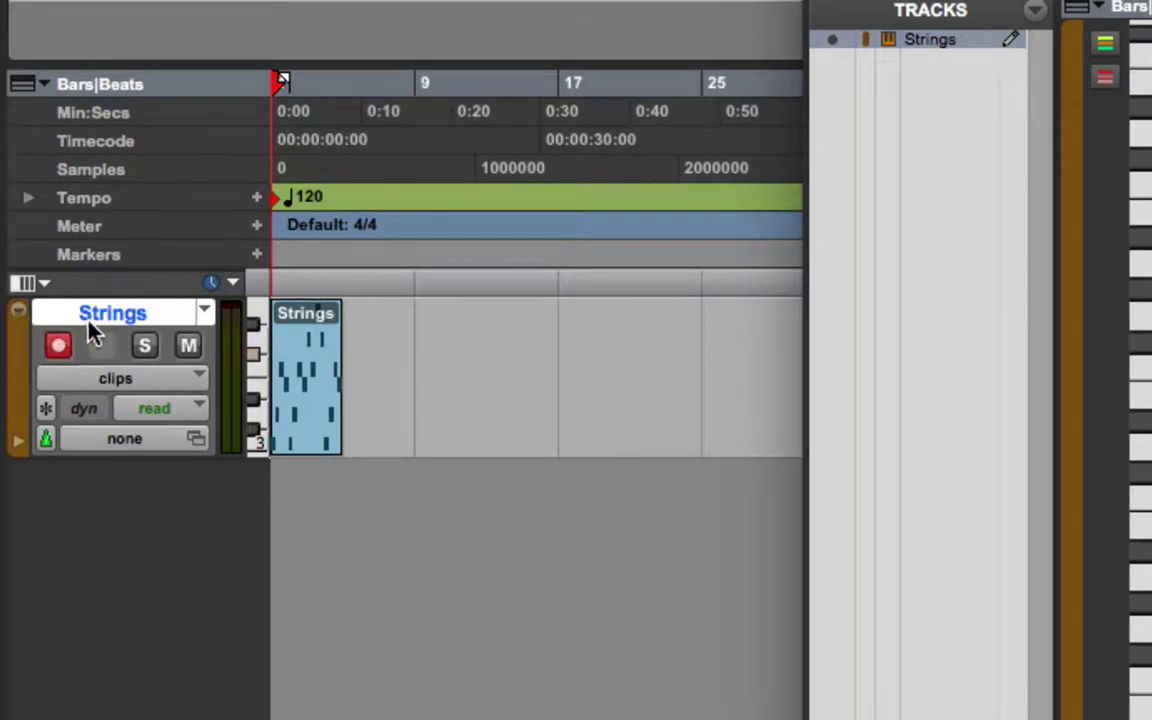
left_click(200, 315)
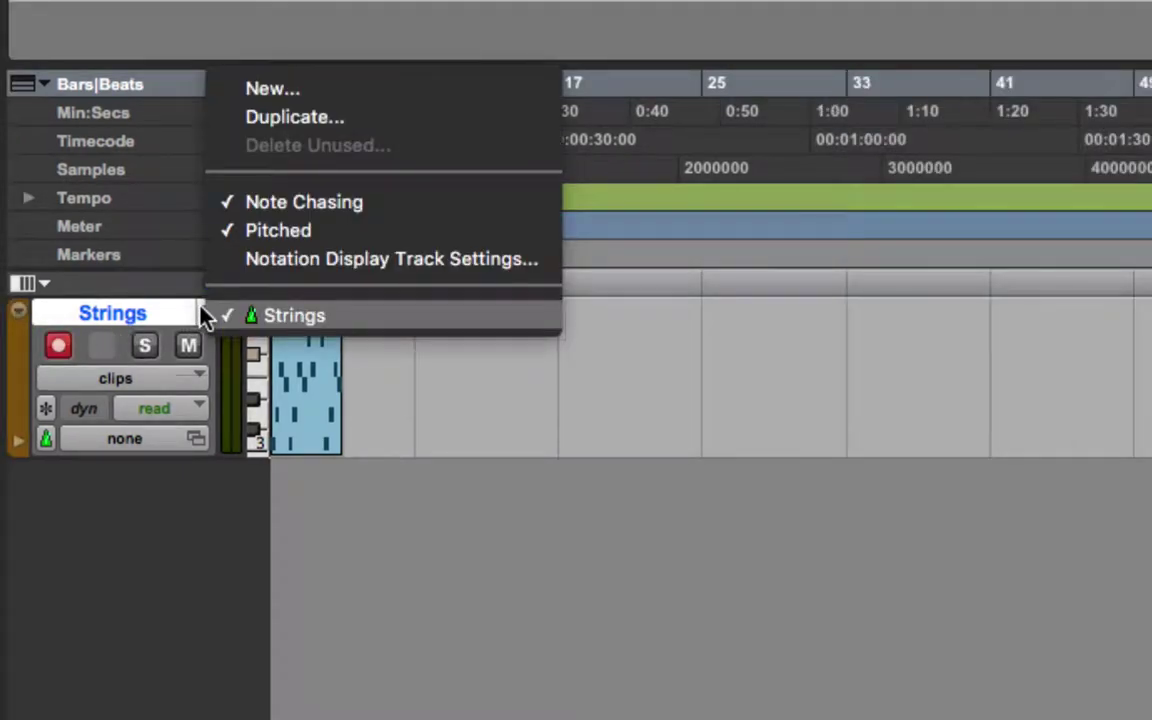
left_click(206, 315)
left_click(257, 91)
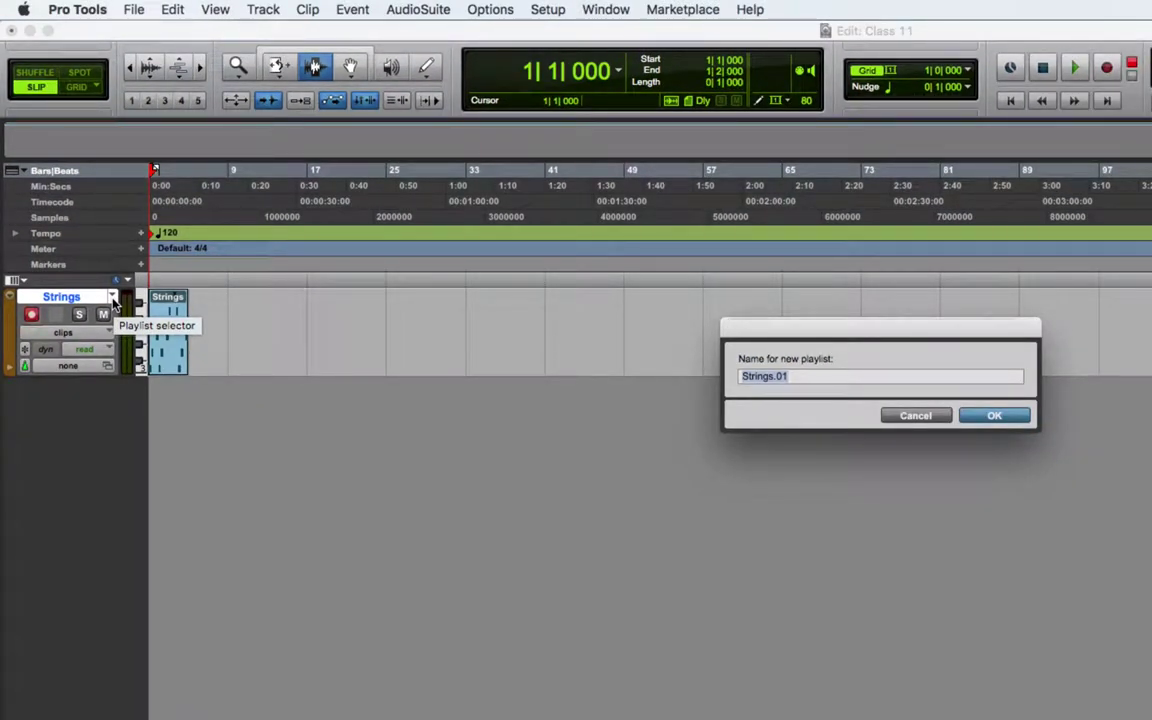
key("Return")
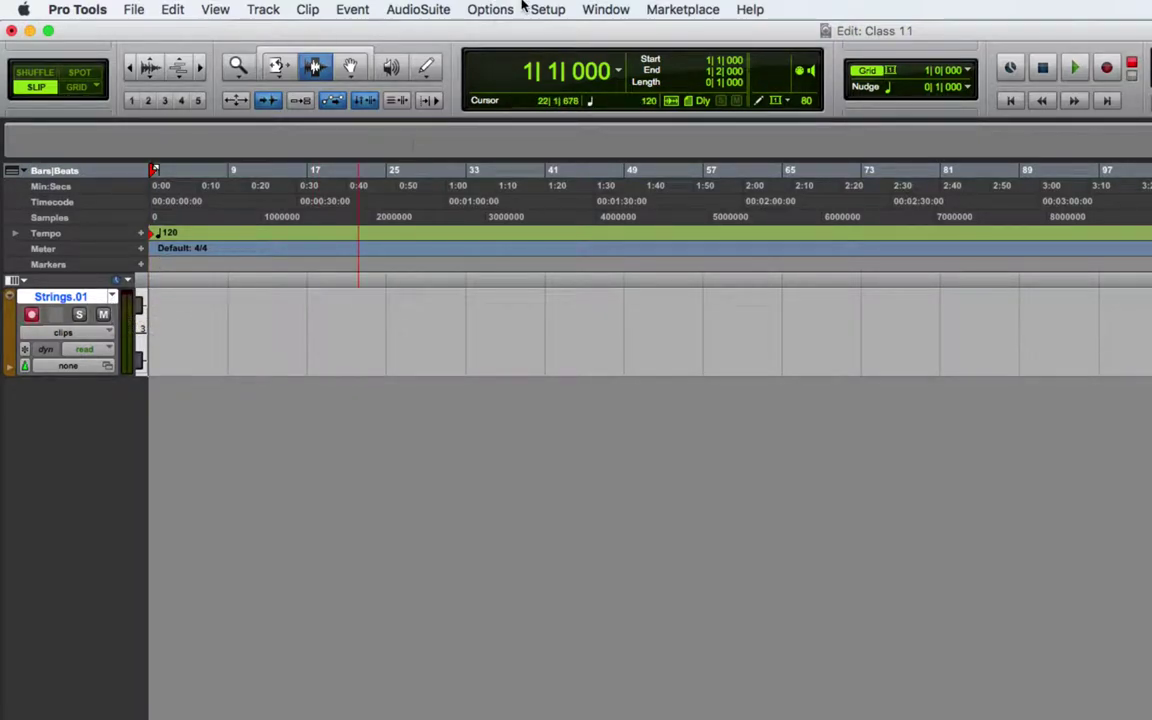
Step: Bring up the MIDI Editor for the empty Strings.01 playlist and reposition it so the bars are in view
key("super+equal")
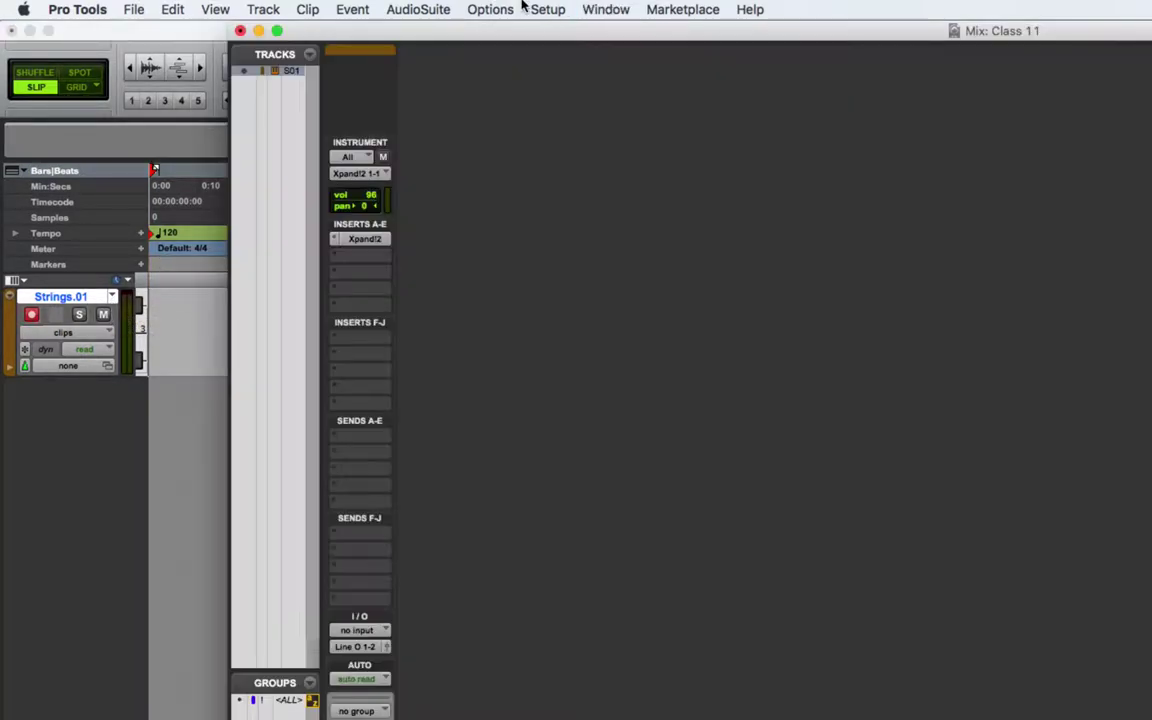
left_click(608, 12)
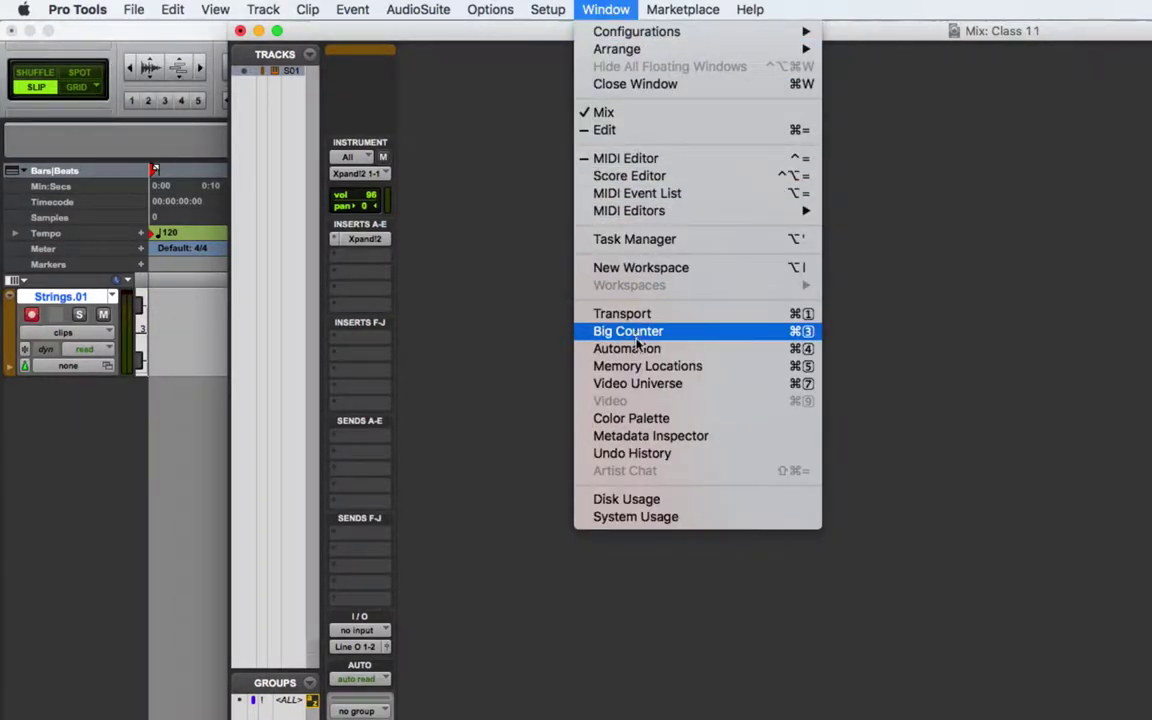
left_click(672, 160)
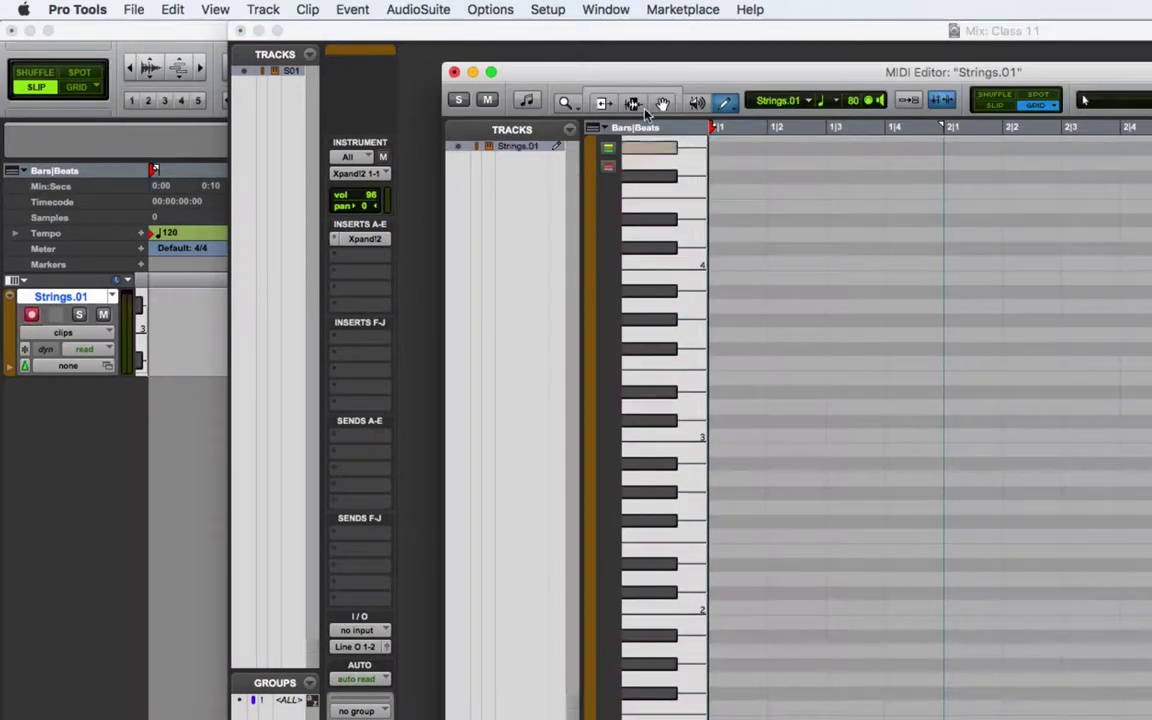
left_click_drag(646, 82, 372, 57)
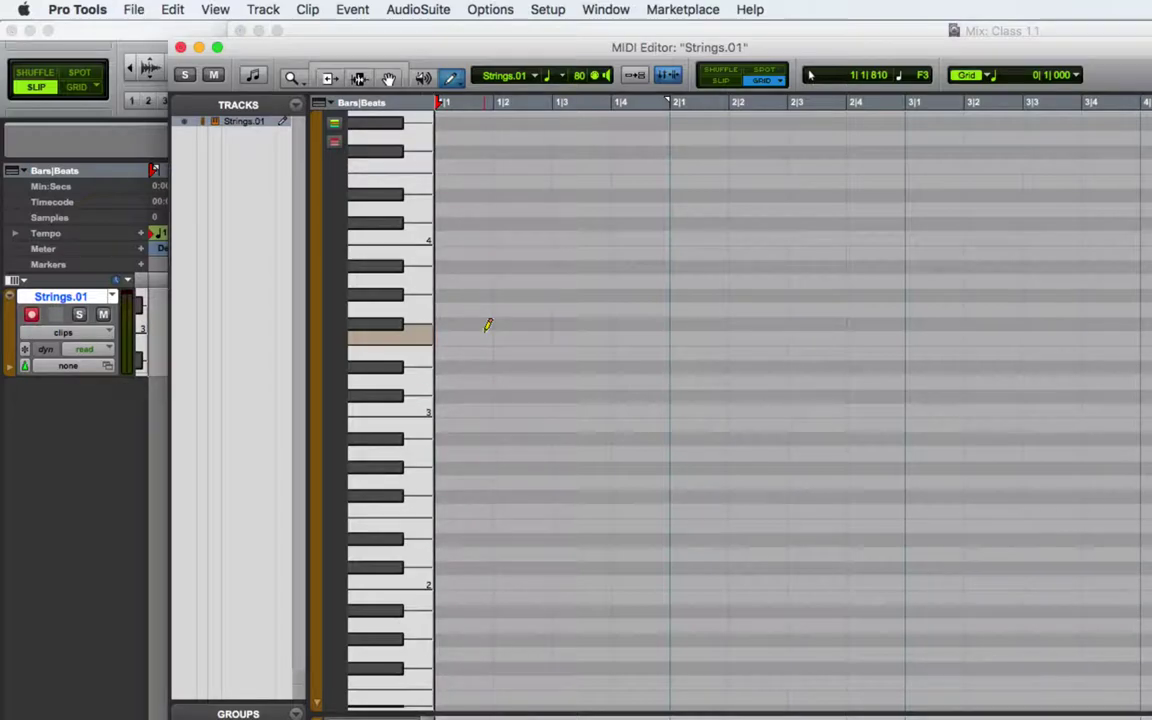
Step: Draw quarter notes B3, G3, B3 and F3 on the four beats of bar 1
left_click(471, 251)
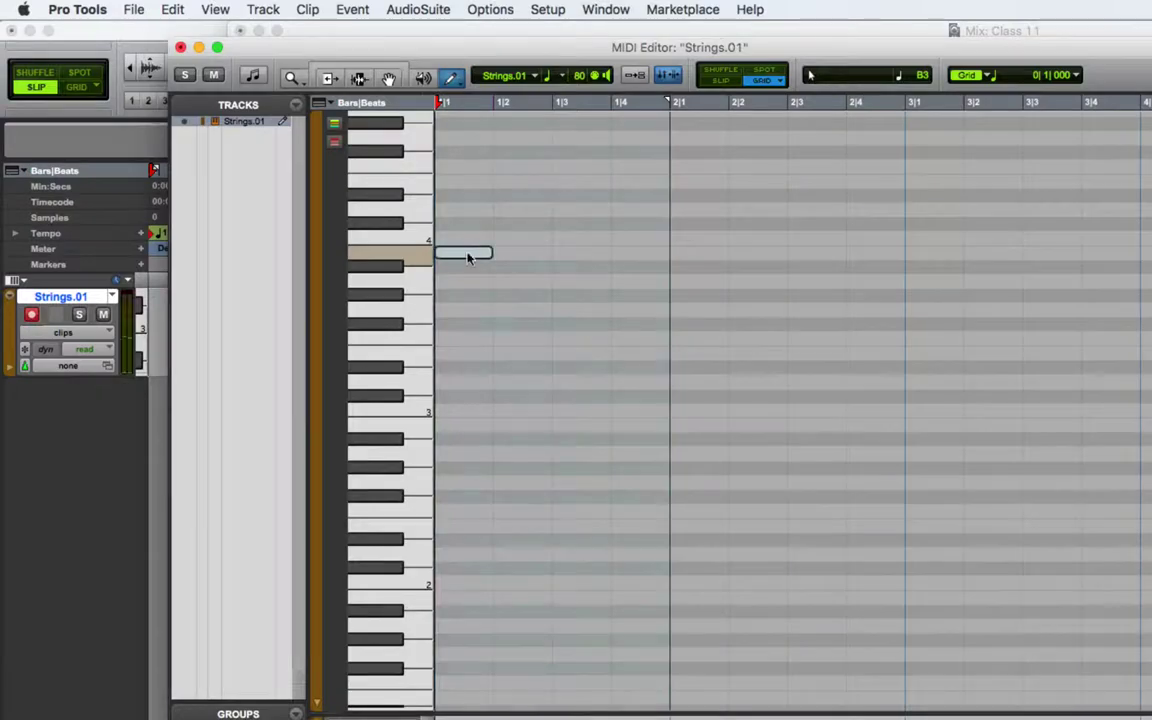
left_click(535, 304)
left_click(593, 252)
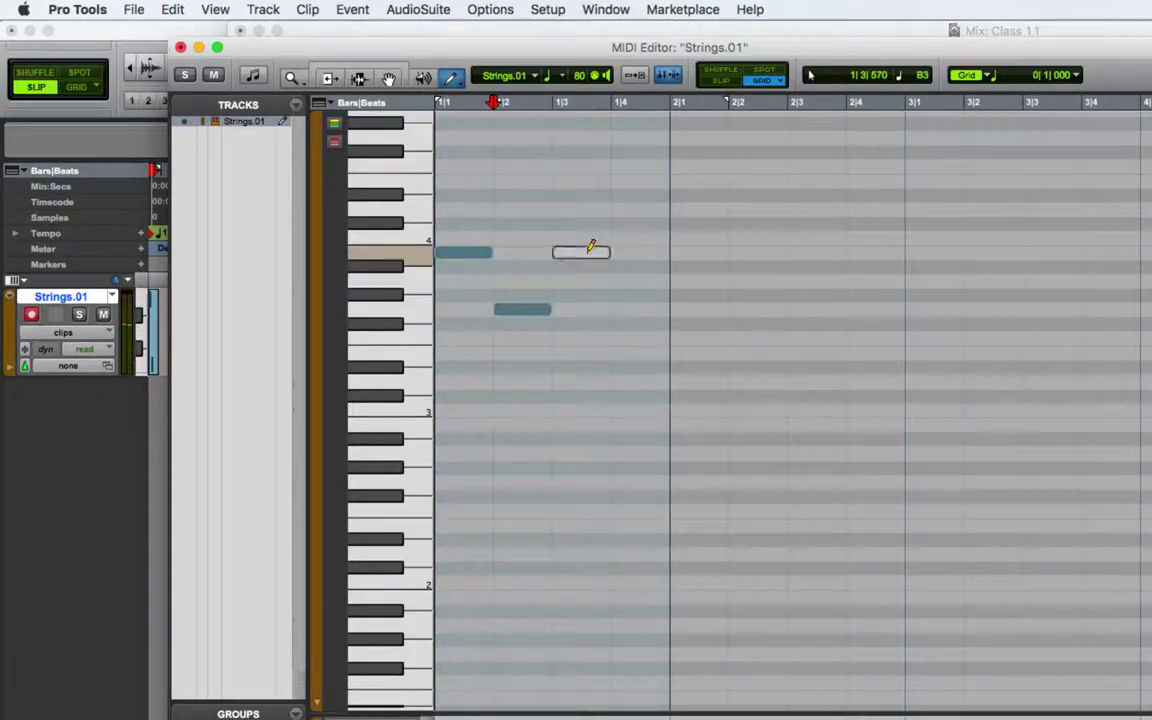
left_click(640, 340)
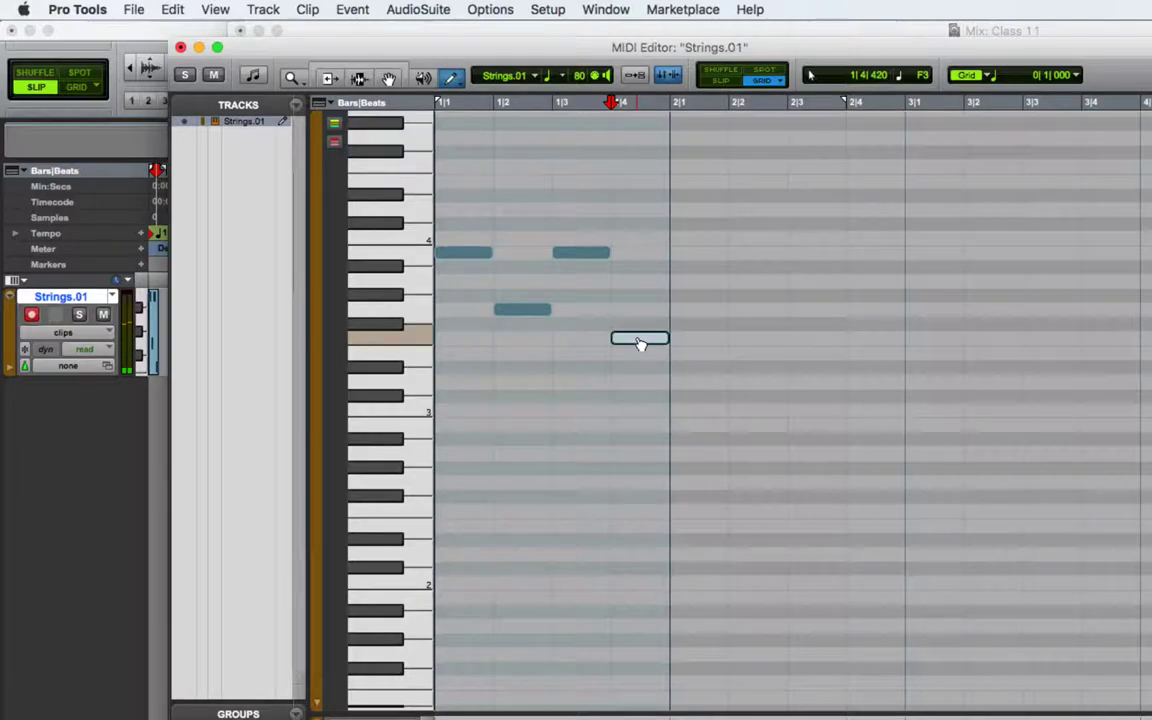
Step: Draw quarter notes A3, F3, G3 and C3 on the four beats of bar 2
left_click(687, 284)
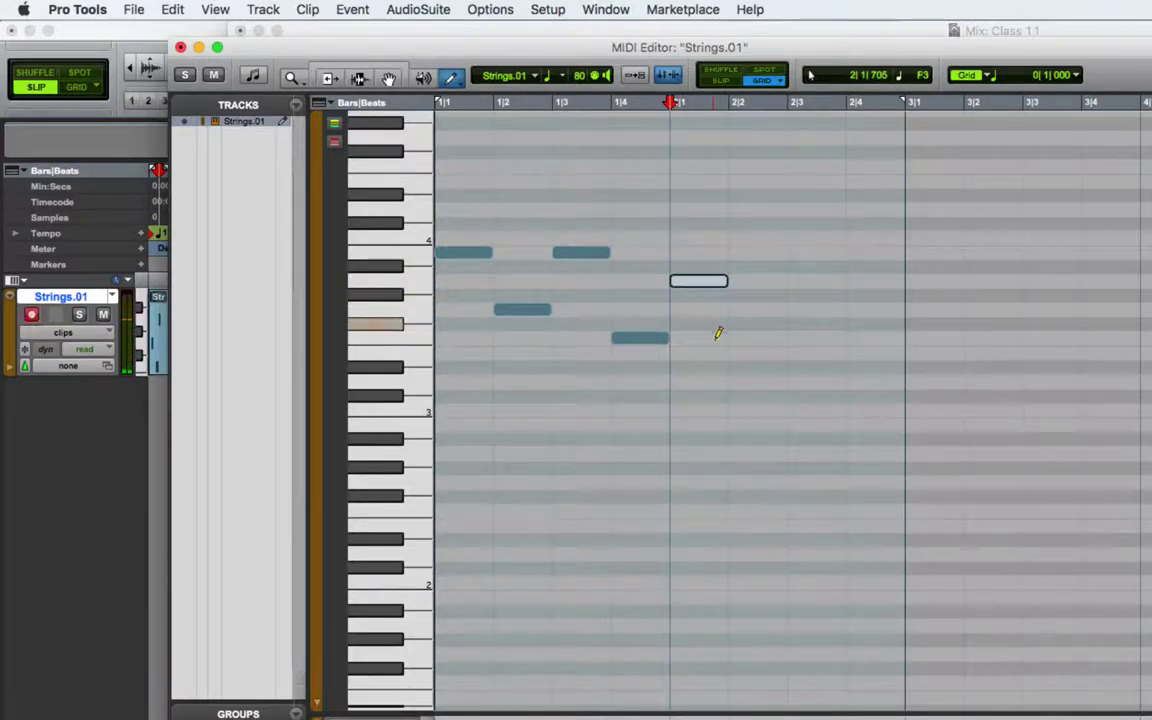
left_click(753, 337)
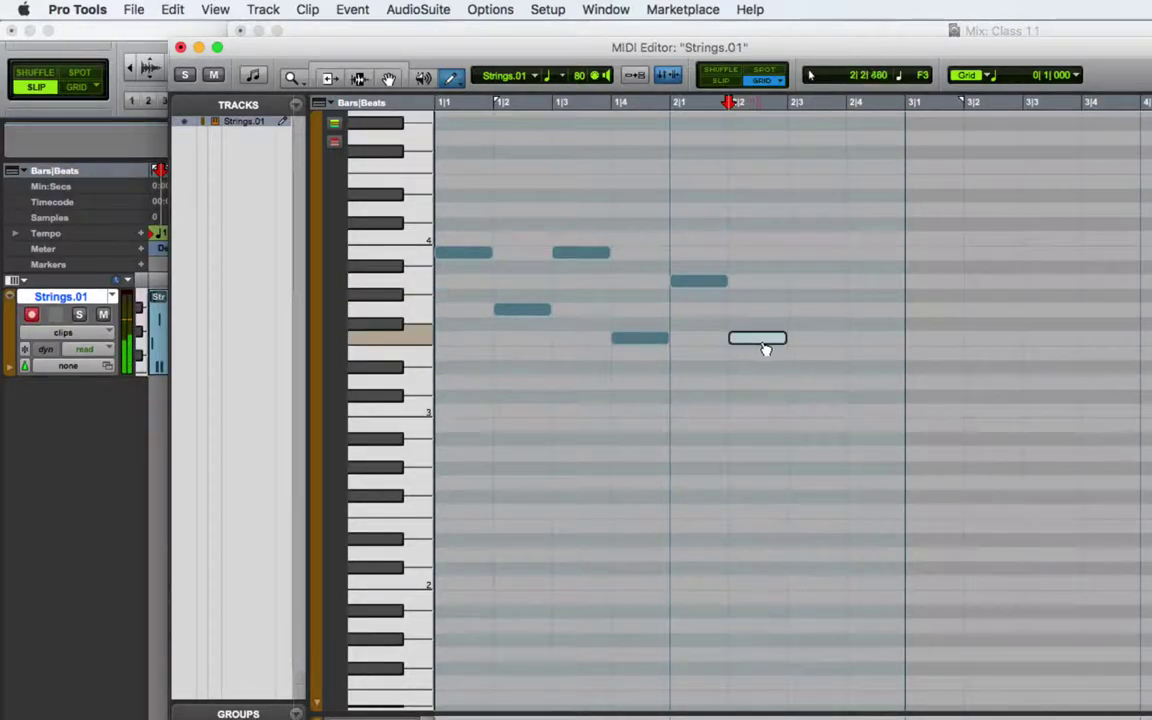
left_click(820, 310)
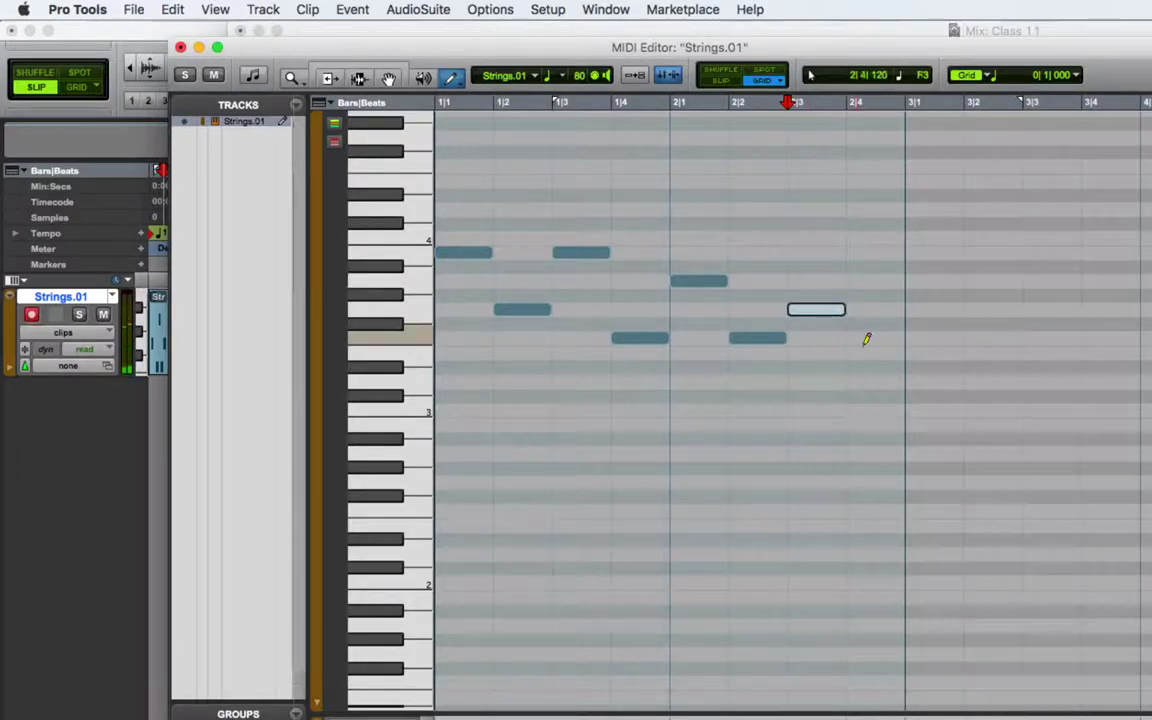
left_click(882, 409)
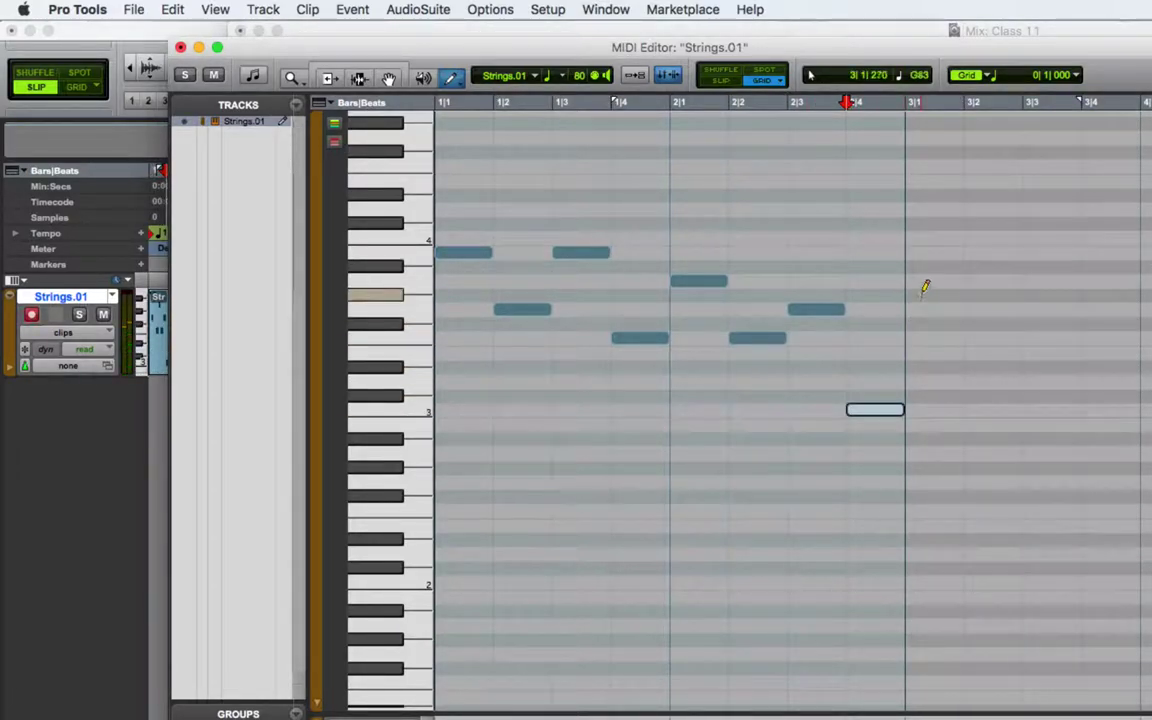
Step: Select all the notes in bars 1 and 2 with the Grabber tool and duplicate them into bars 3 and 4
left_click(388, 78)
left_click_drag(881, 248, 434, 419)
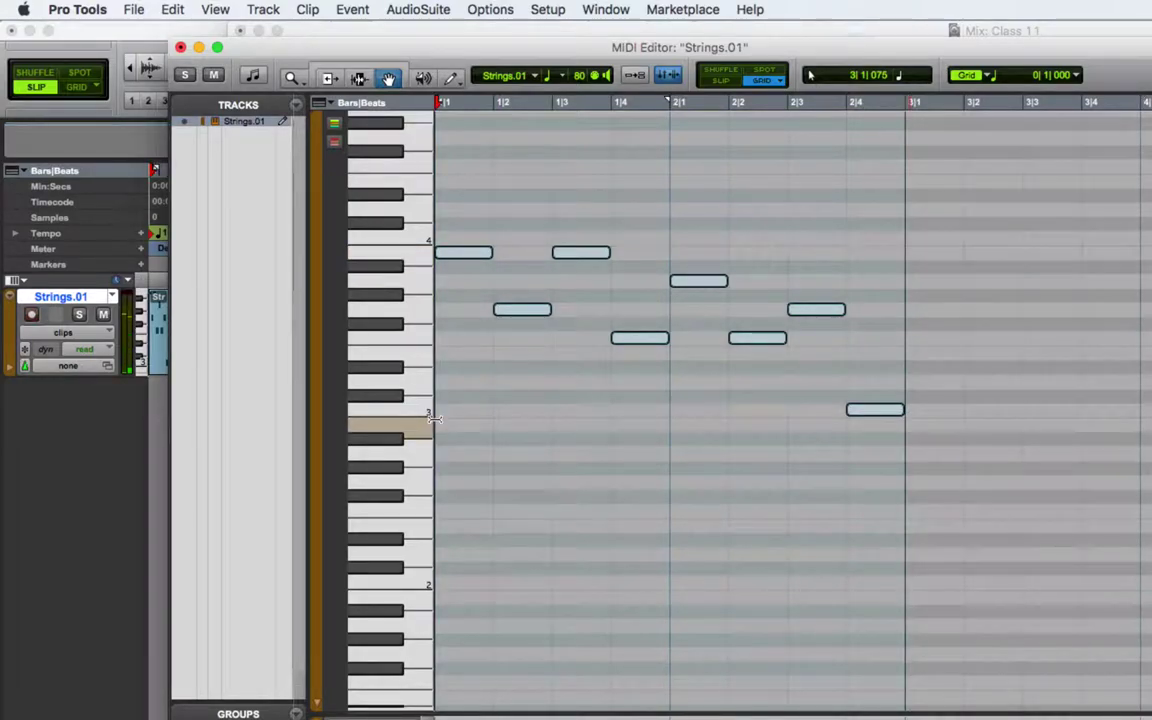
key("super+d")
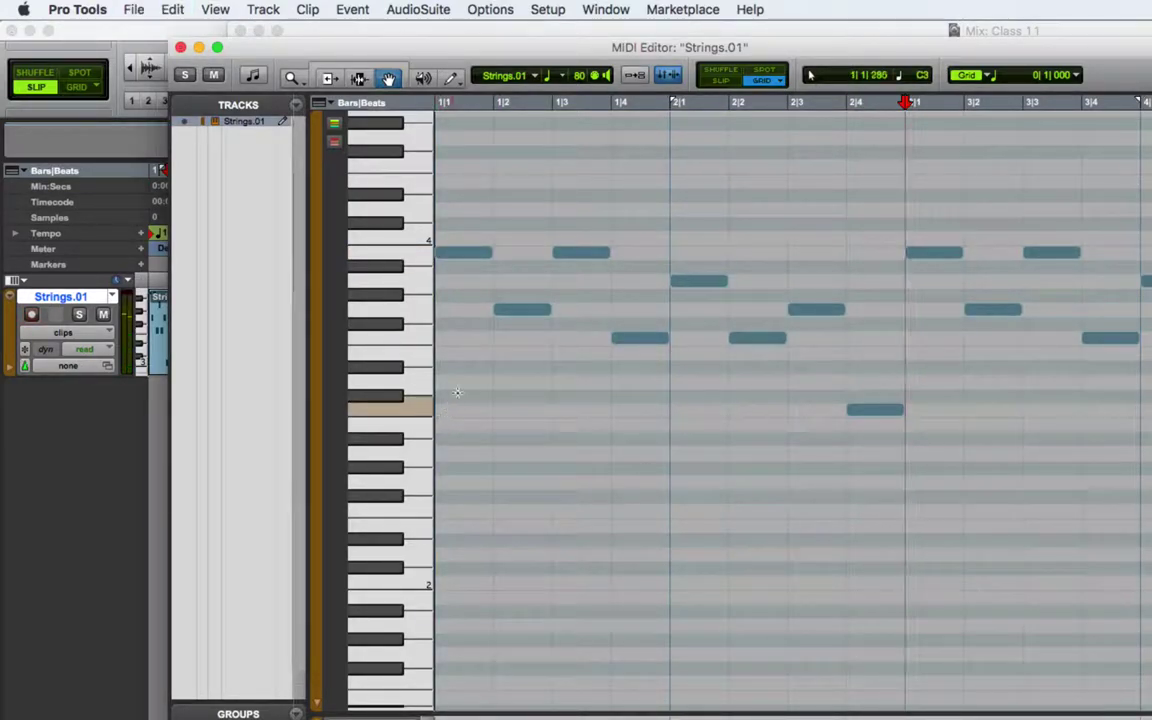
Step: Return to the start of the session and play back the new Strings.01 melody
key("Return")
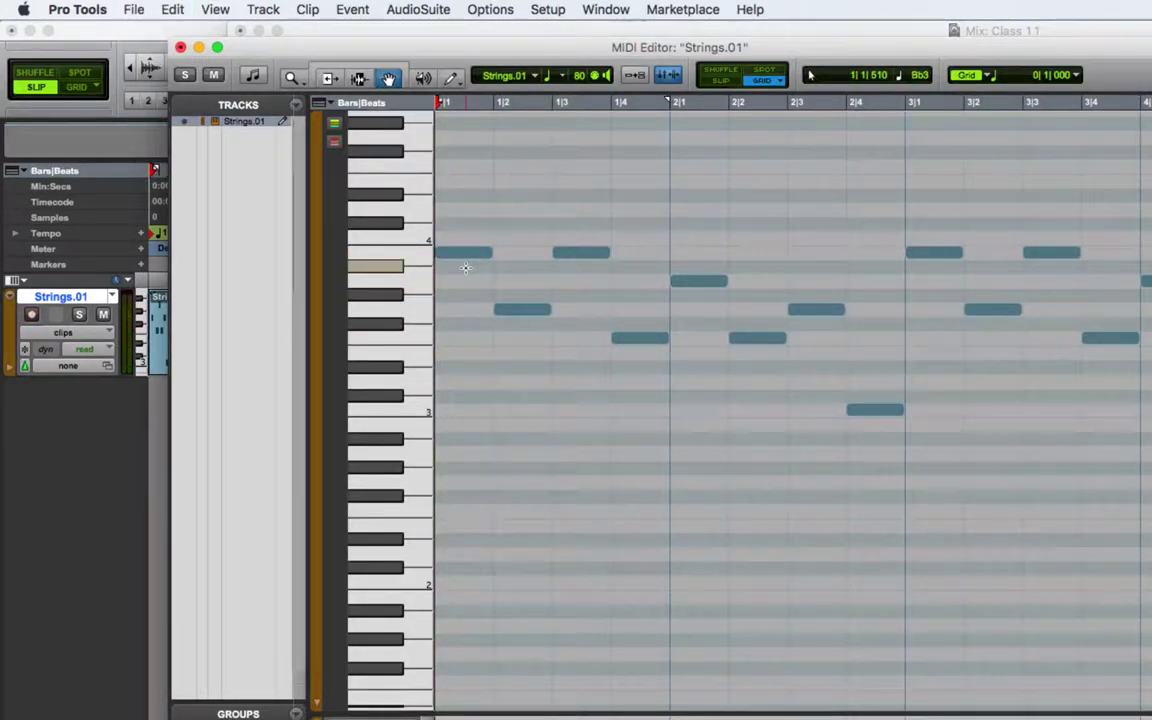
key("space")
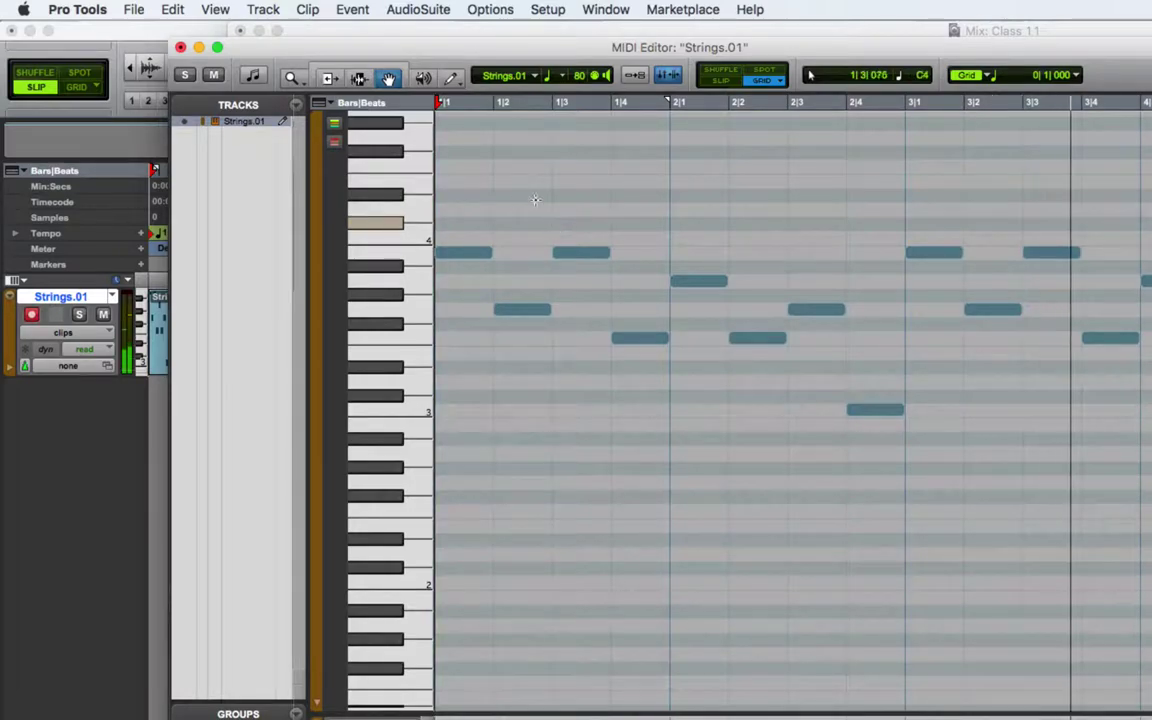
key("space")
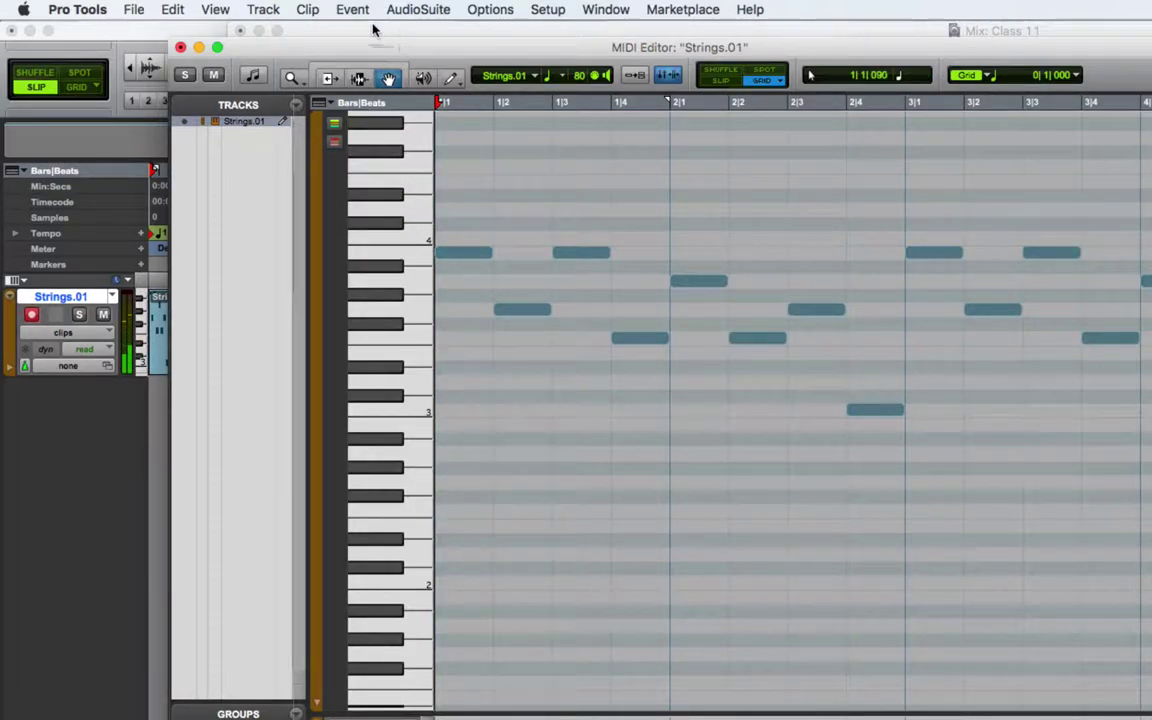
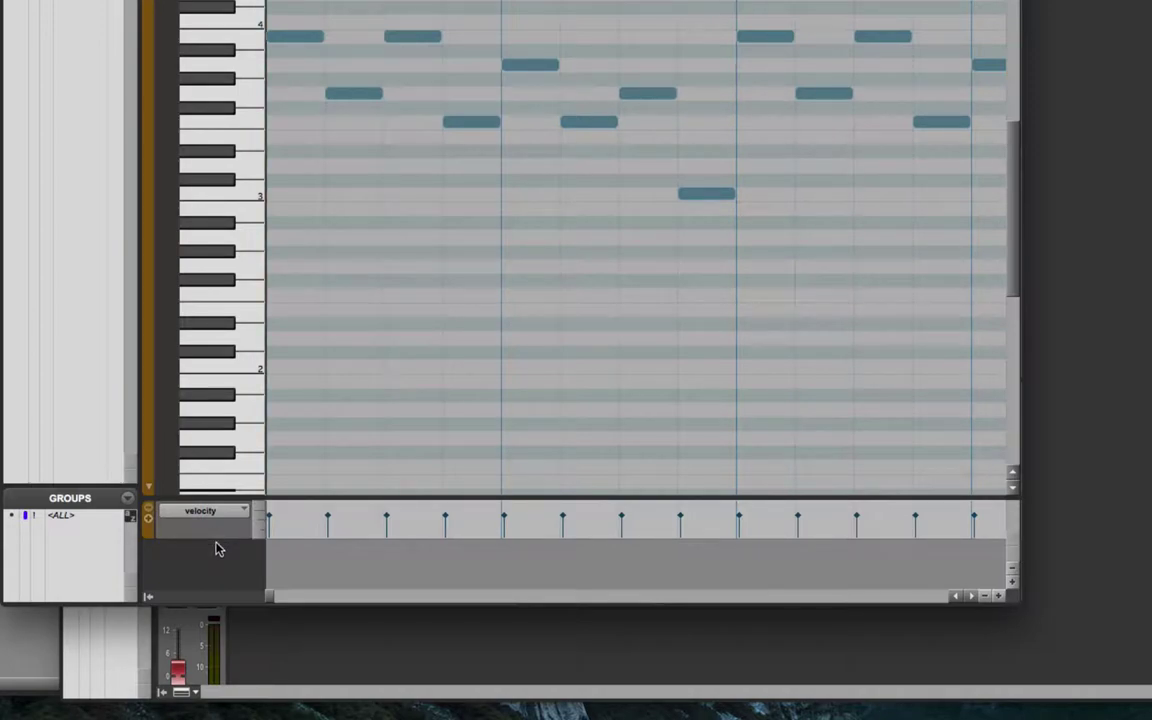
Step: Enlarge the MIDI Editor window and expand the velocity lane to make the velocity stalks taller
left_click_drag(218, 536, 221, 595)
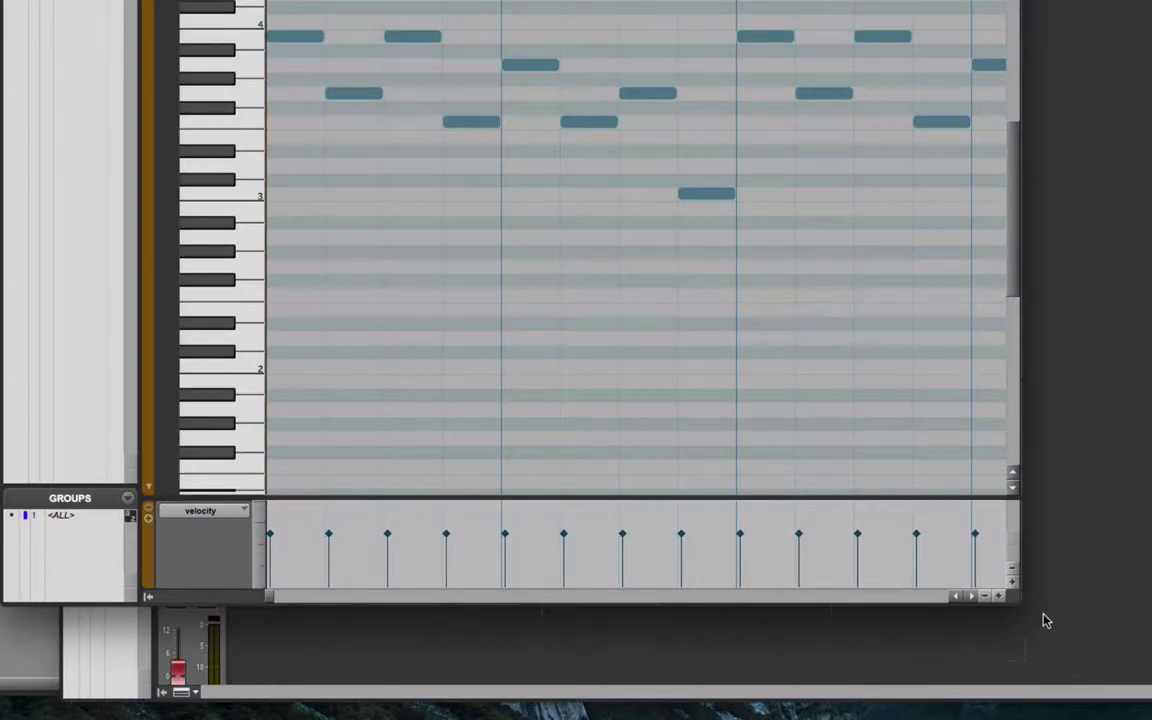
left_click_drag(1016, 607, 1130, 714)
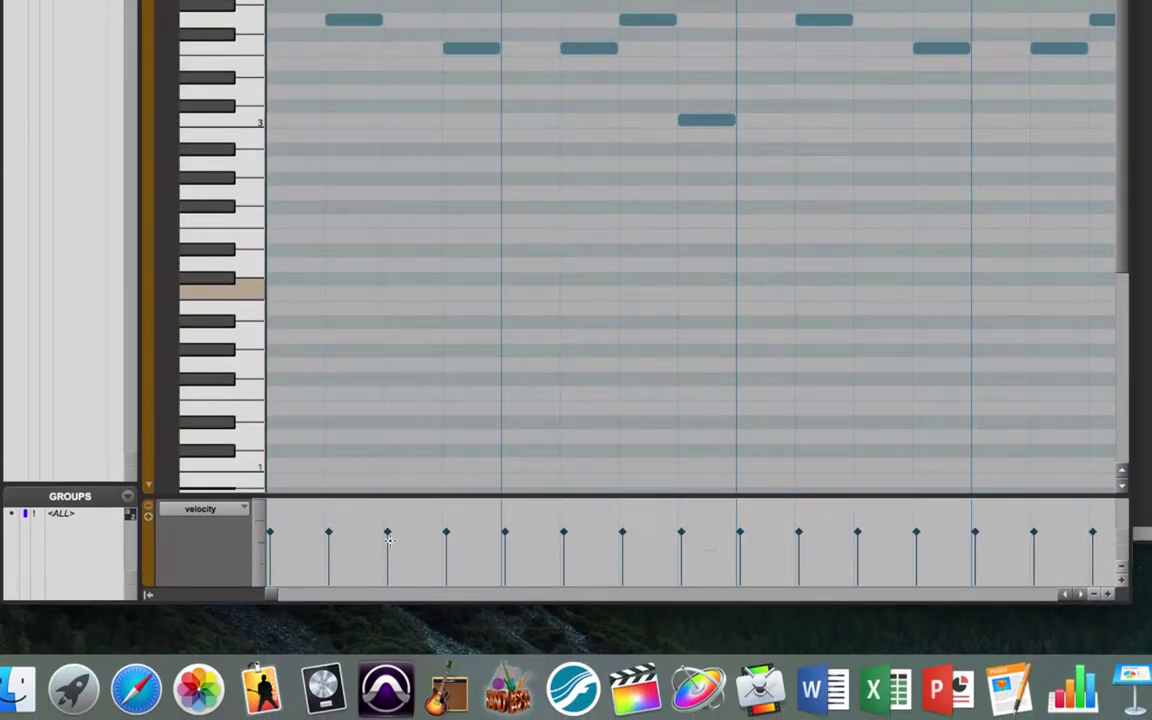
left_click_drag(220, 494, 216, 314)
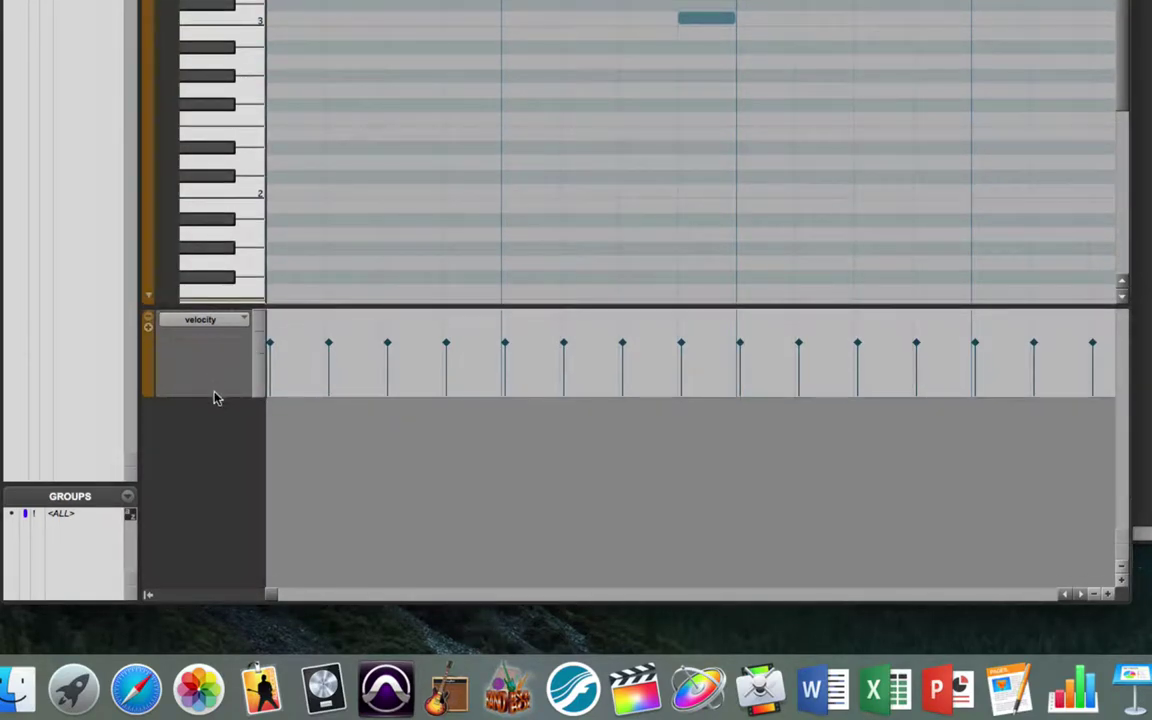
left_click_drag(226, 395, 226, 484)
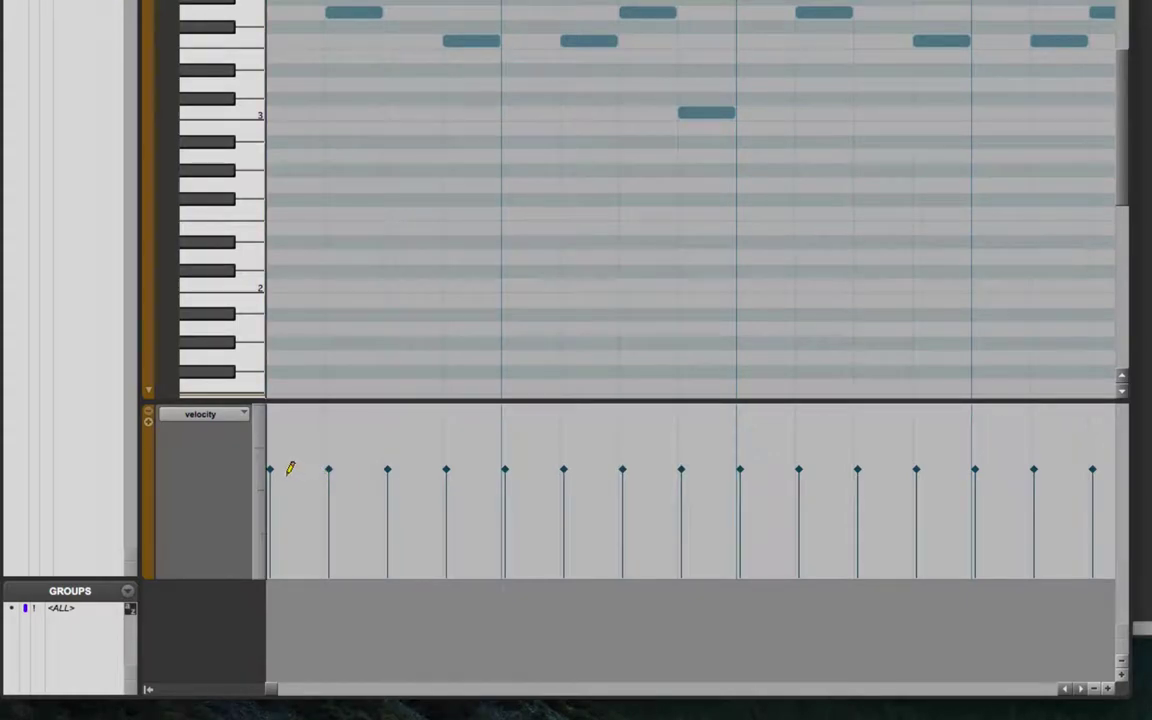
Step: Lower the velocity of the first note in bar 1 slightly
left_click(271, 510)
mouse_move(271, 474)
left_mouse_down()
mouse_move(276, 503)
mouse_move(275, 470)
left_mouse_up()
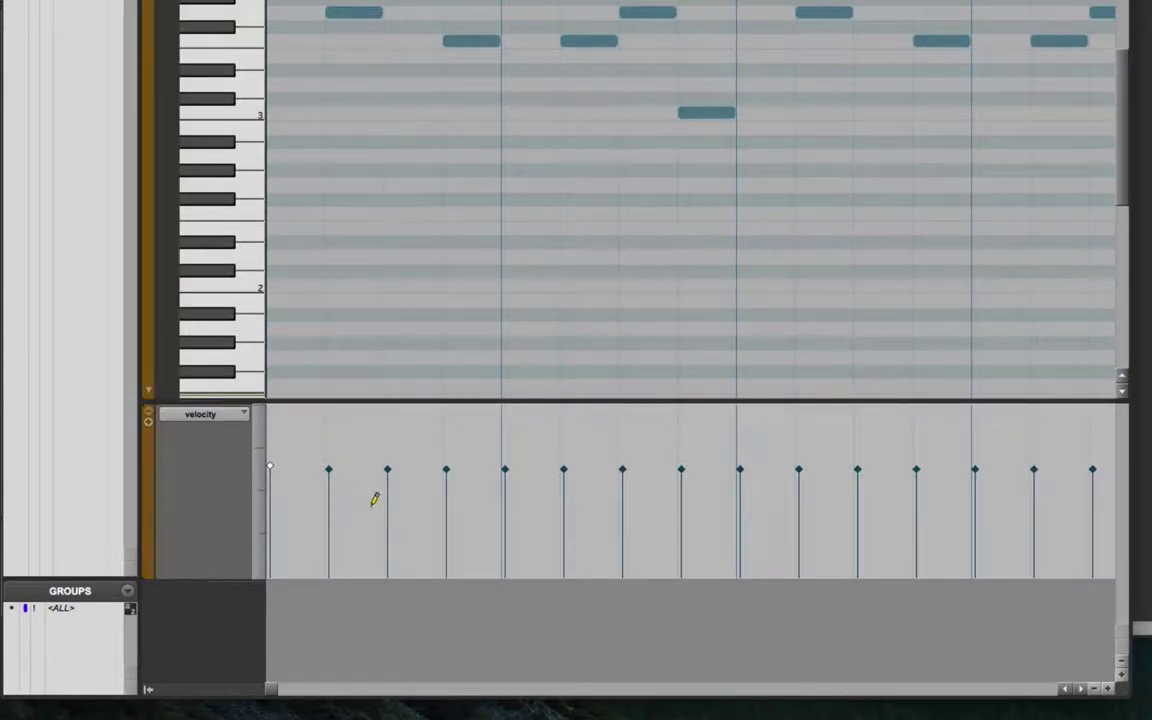
left_click_drag(274, 466, 278, 499)
Step: Select all the notes, try drawing new velocities over the first beats of bar 1, and undo the attempt
key("super+a")
mouse_move(340, 463)
left_mouse_down()
mouse_move(402, 484)
mouse_move(314, 467)
left_mouse_up()
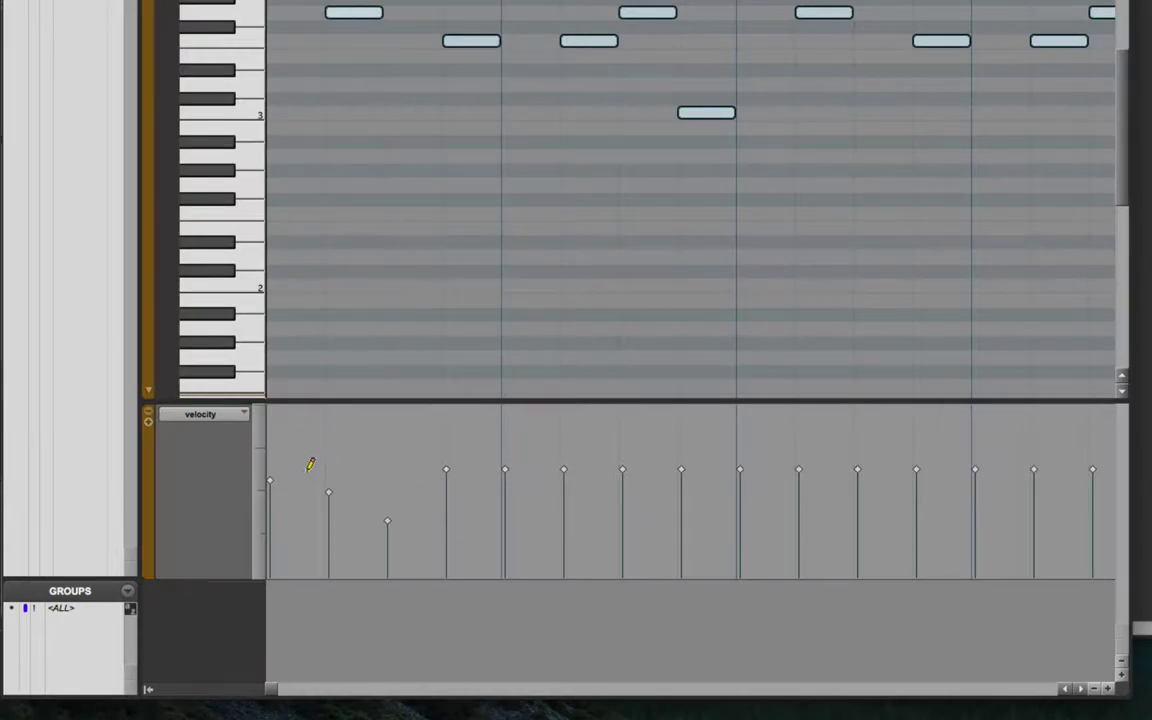
key("super+z")
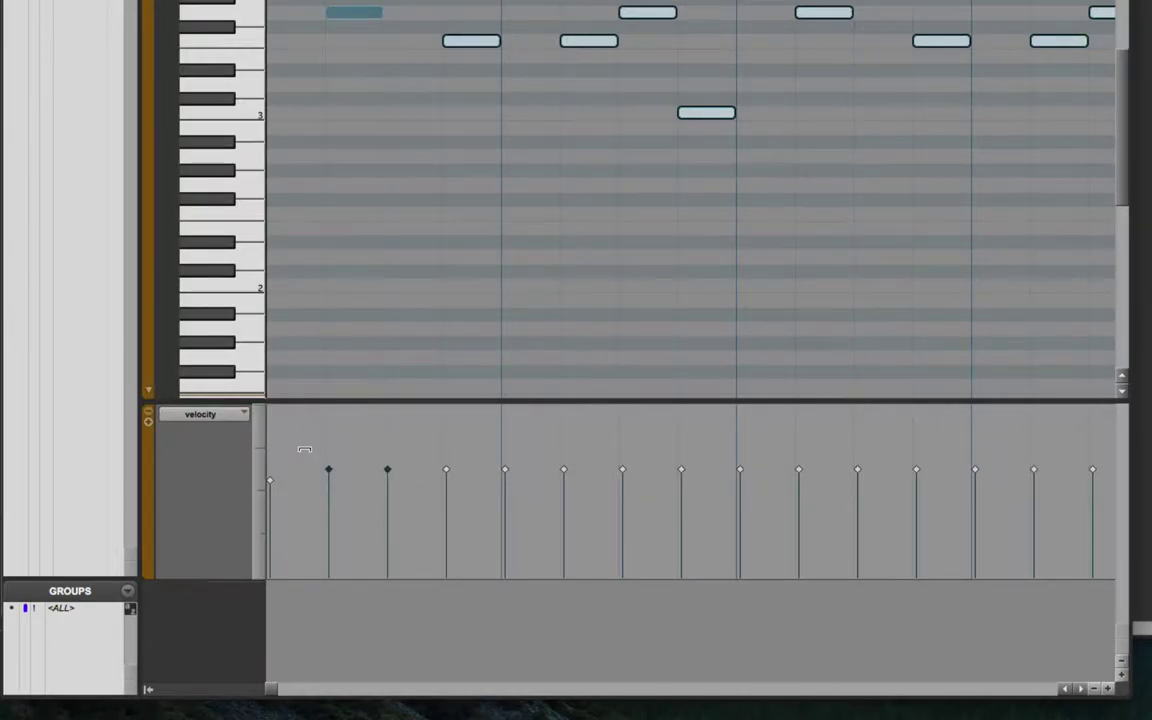
key("super+z")
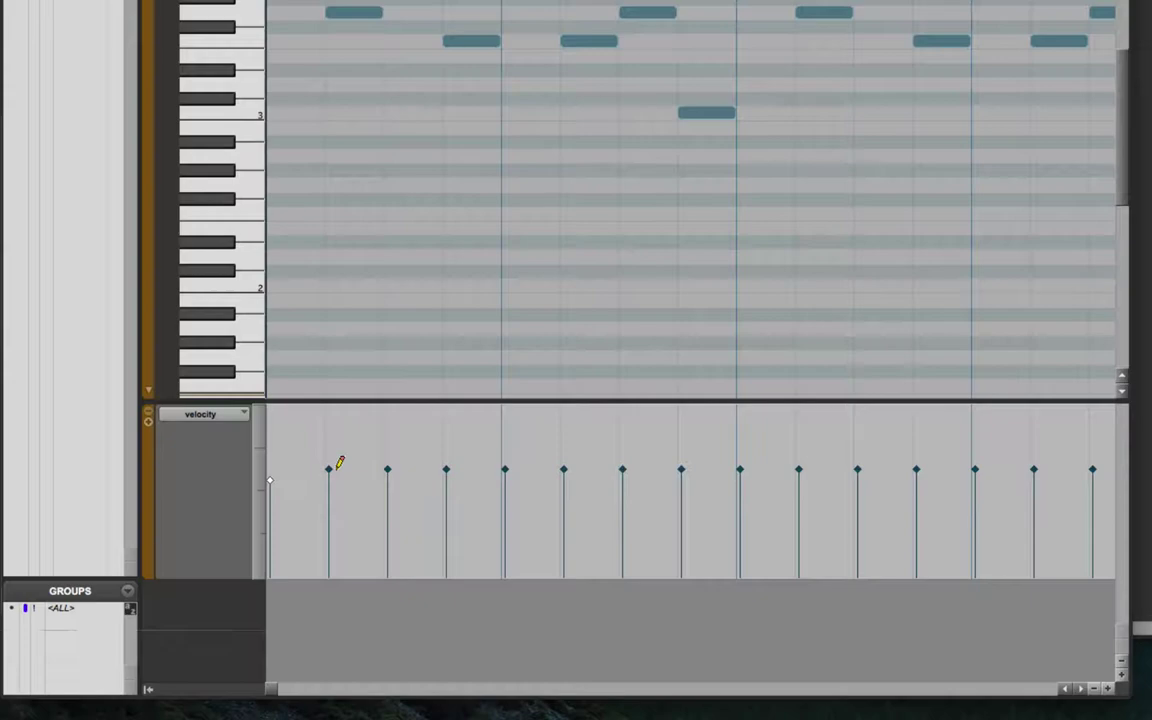
Step: Select all the notes, draw a varying velocity contour across all four bars with the Pencil tool, and play it back
key("super+a")
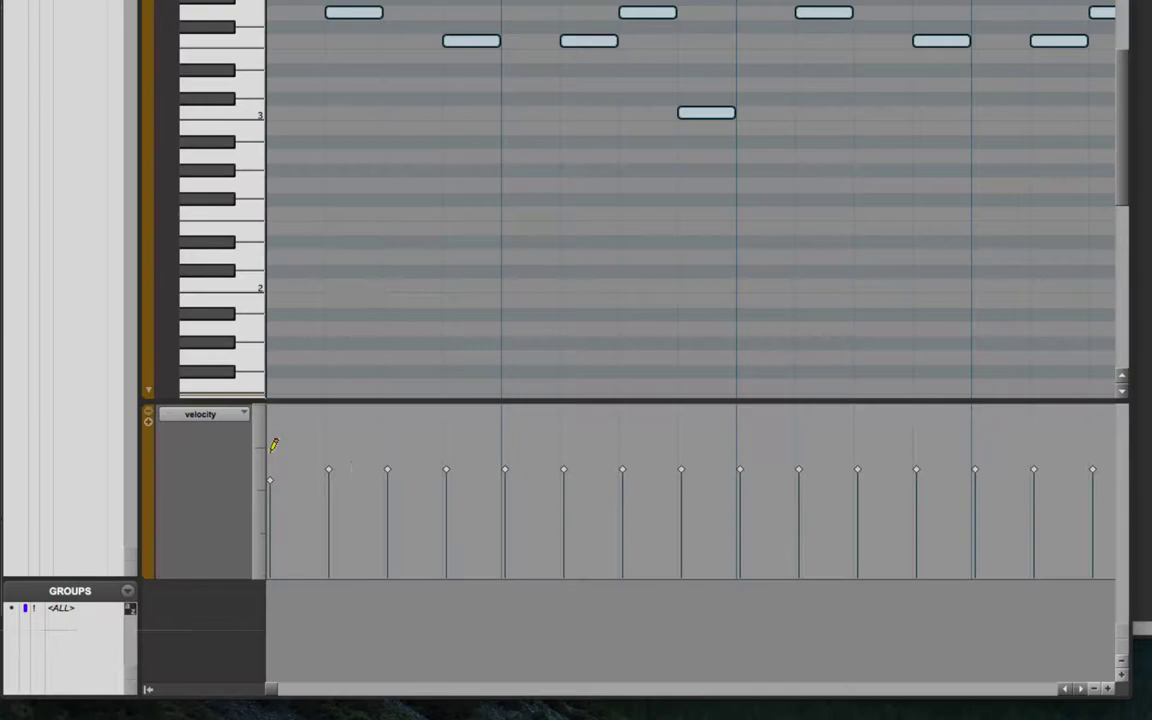
mouse_move(298, 442)
left_mouse_down()
mouse_move(383, 460)
mouse_move(609, 437)
mouse_move(749, 455)
mouse_move(814, 506)
mouse_move(1143, 506)
mouse_move(955, 487)
left_mouse_up()
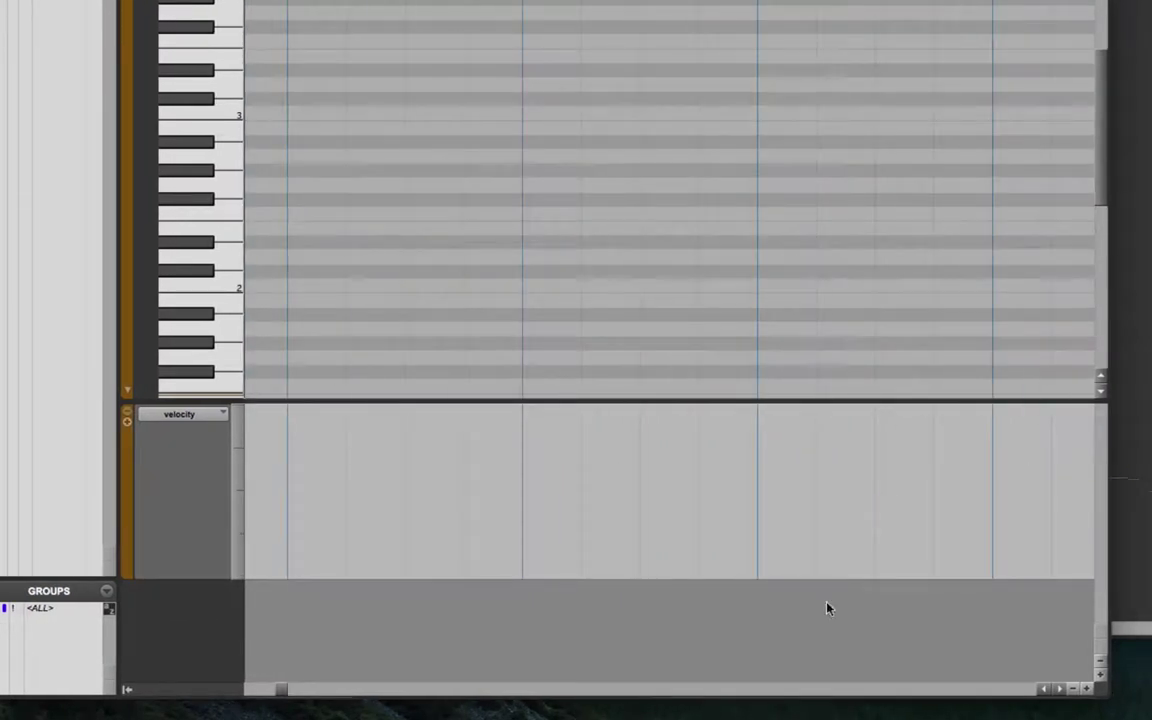
left_click_drag(279, 689, 219, 692)
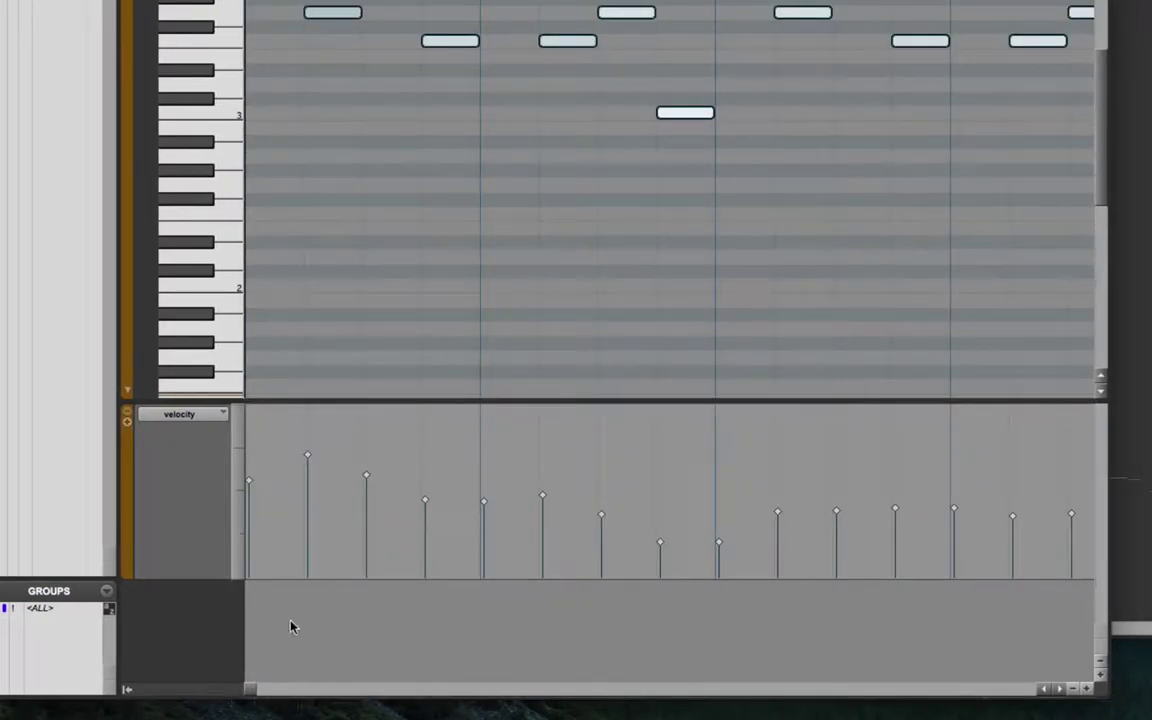
mouse_move(285, 478)
left_mouse_down()
mouse_move(380, 492)
mouse_move(515, 487)
left_mouse_up()
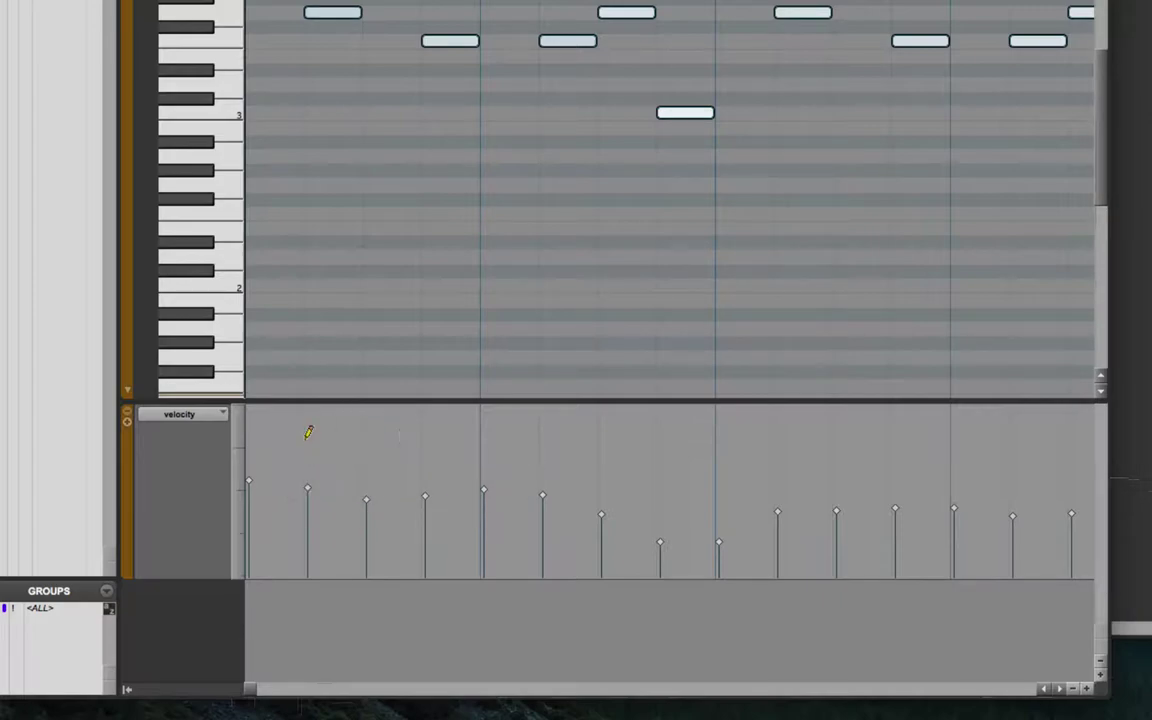
mouse_move(345, 458)
left_mouse_down()
mouse_move(546, 505)
mouse_move(715, 468)
mouse_move(853, 461)
mouse_move(868, 446)
mouse_move(856, 442)
mouse_move(1070, 470)
left_mouse_up()
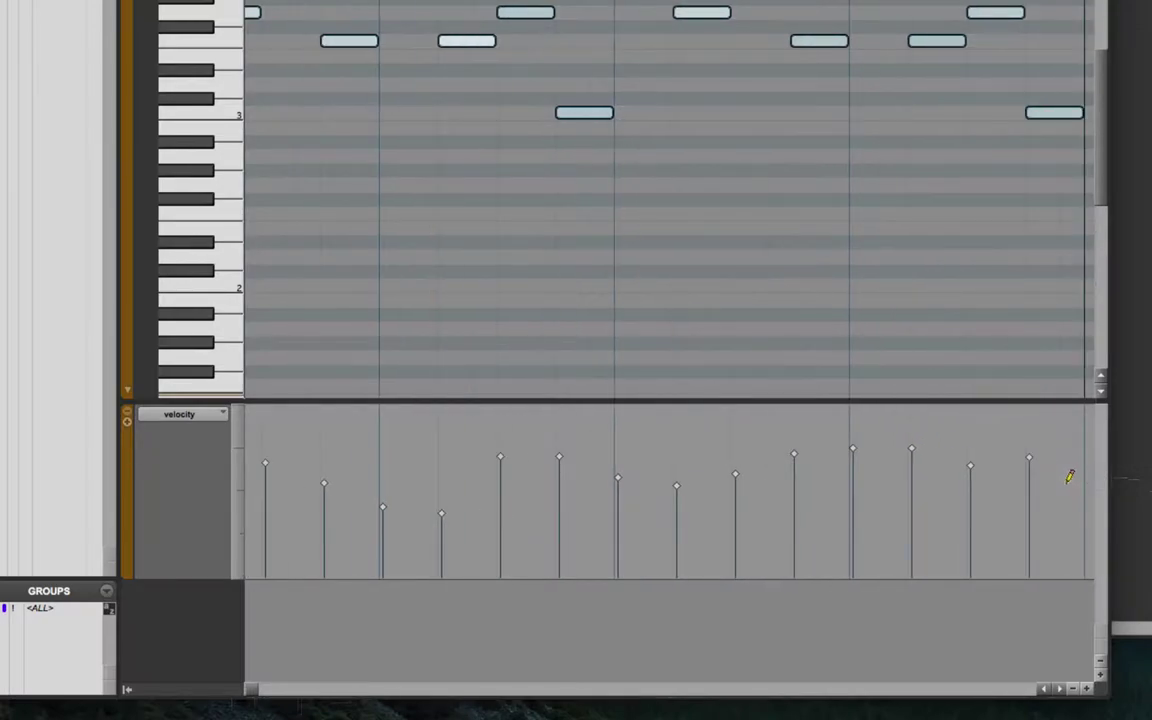
key("space")
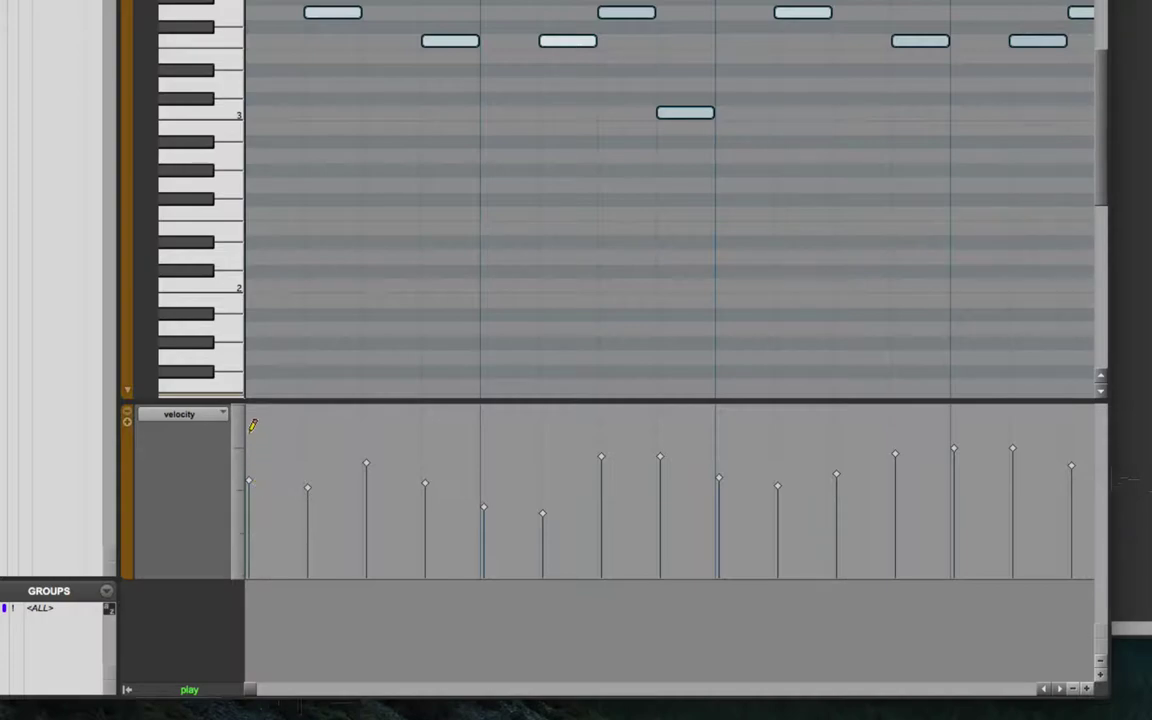
Step: Try adjusting the velocities of the first two notes individually and undo the last adjustment
left_click_drag(275, 429, 327, 478)
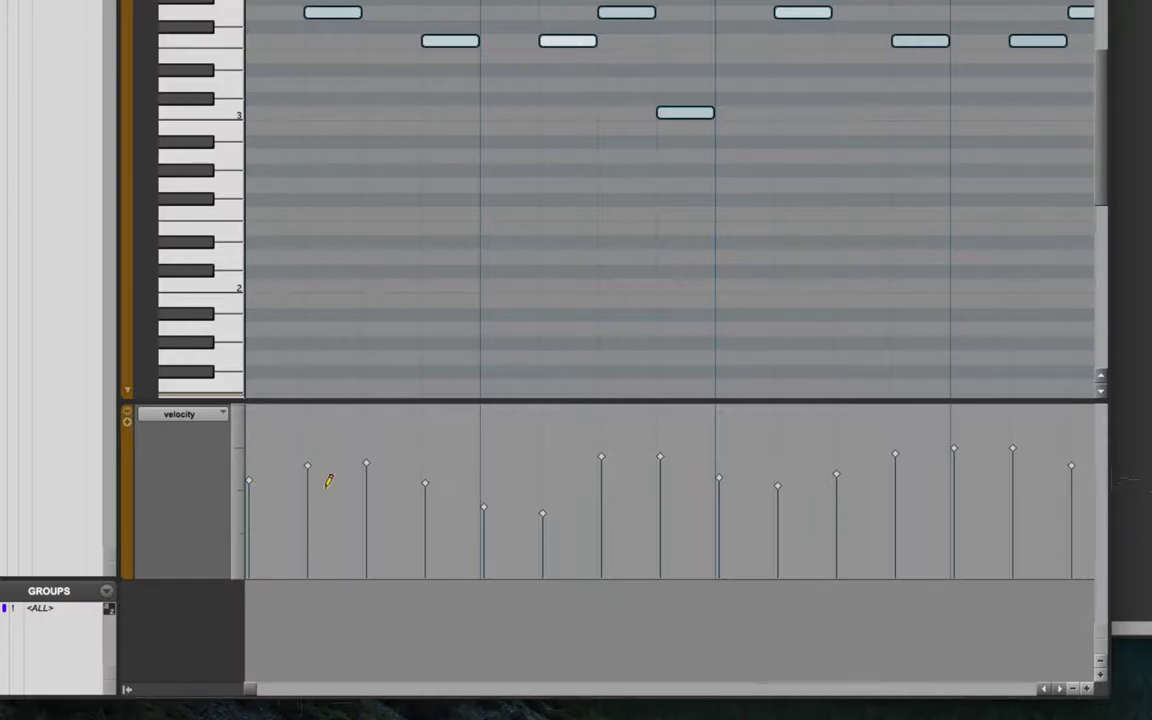
left_click_drag(252, 483, 252, 464)
key("super+z")
Step: With all notes selected, raise the first note's velocity and draw a low-to-high rising velocity curve through the rest of bars 1 and 2
key("super+a")
left_click_drag(256, 425, 240, 438)
mouse_move(291, 514)
left_mouse_down()
mouse_move(324, 519)
mouse_move(692, 460)
mouse_move(575, 466)
left_mouse_up()
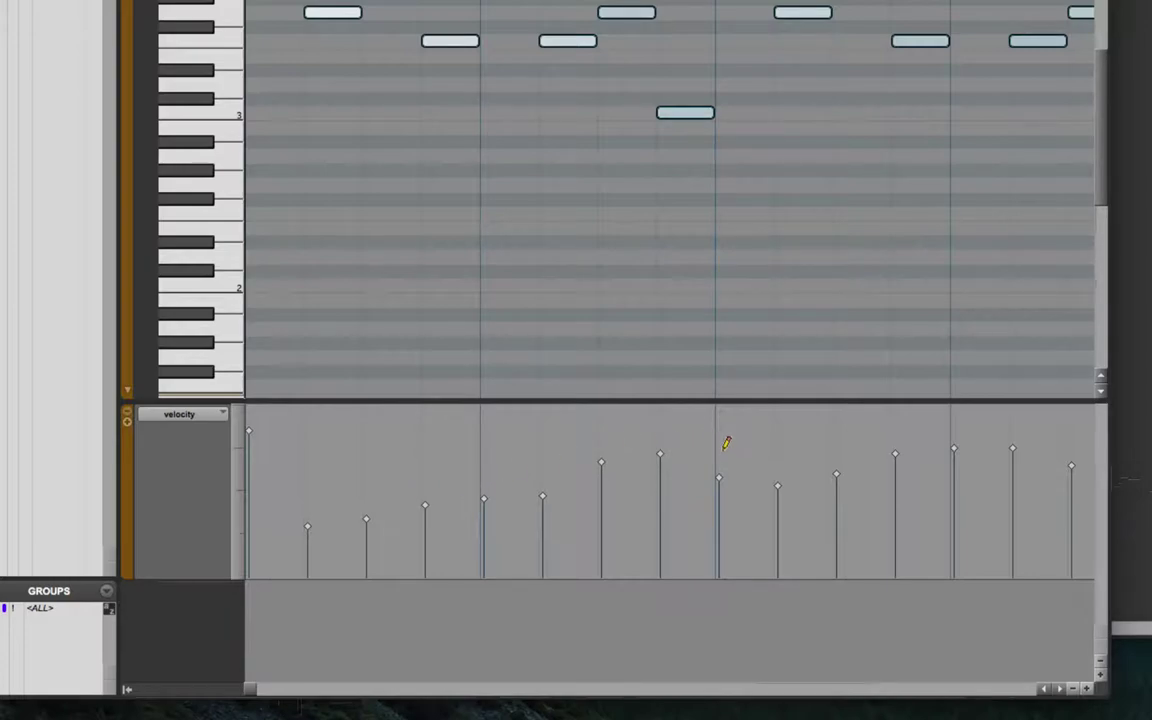
Step: Draw velocities that fall from a high first beat through bar 3, then use moderate velocities for the first three beats of bar 4
mouse_move(700, 422)
left_mouse_down()
mouse_move(810, 442)
mouse_move(862, 472)
left_mouse_up()
left_click(890, 500)
left_click(953, 476)
left_click_drag(1008, 479, 1079, 490)
Step: Play back the melody with the redrawn velocities and review the contour from the start of bar 1
key("space")
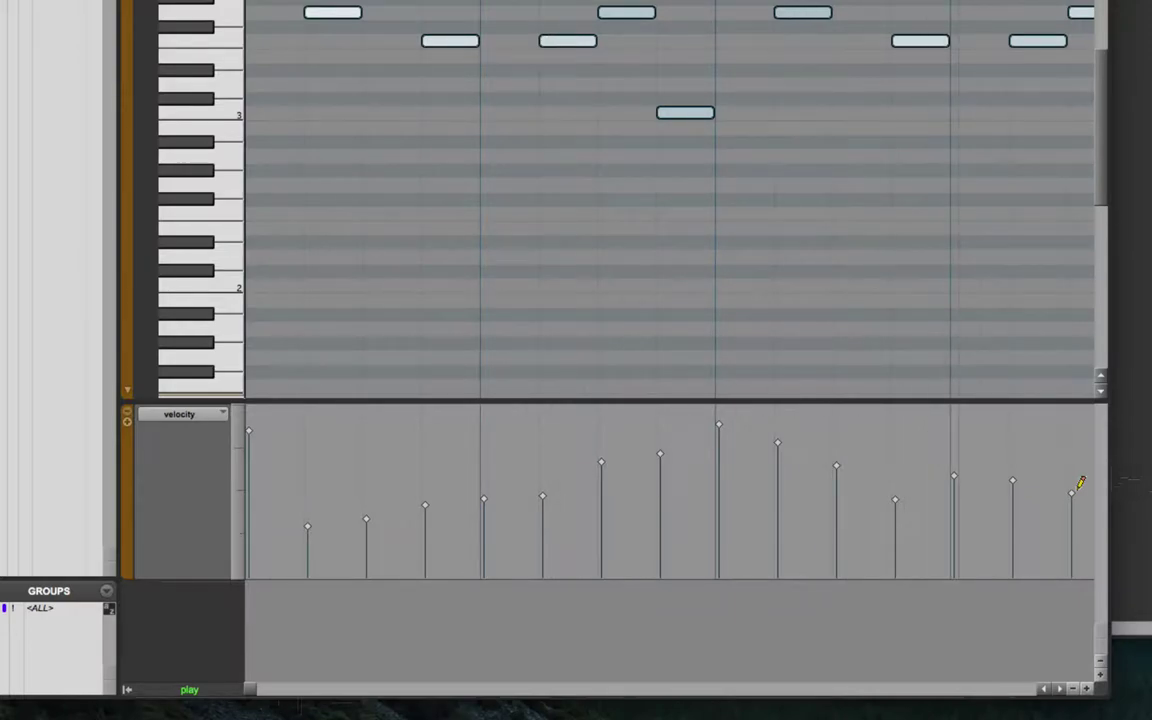
left_click(1056, 687)
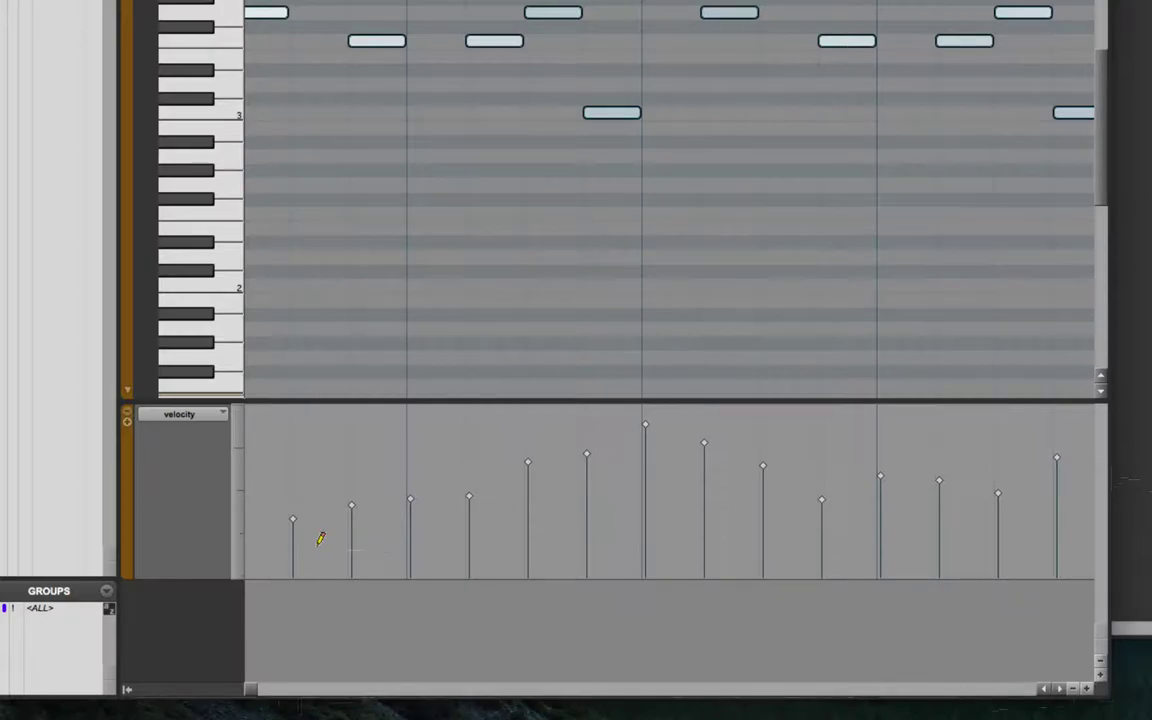
left_click_drag(244, 693, 231, 689)
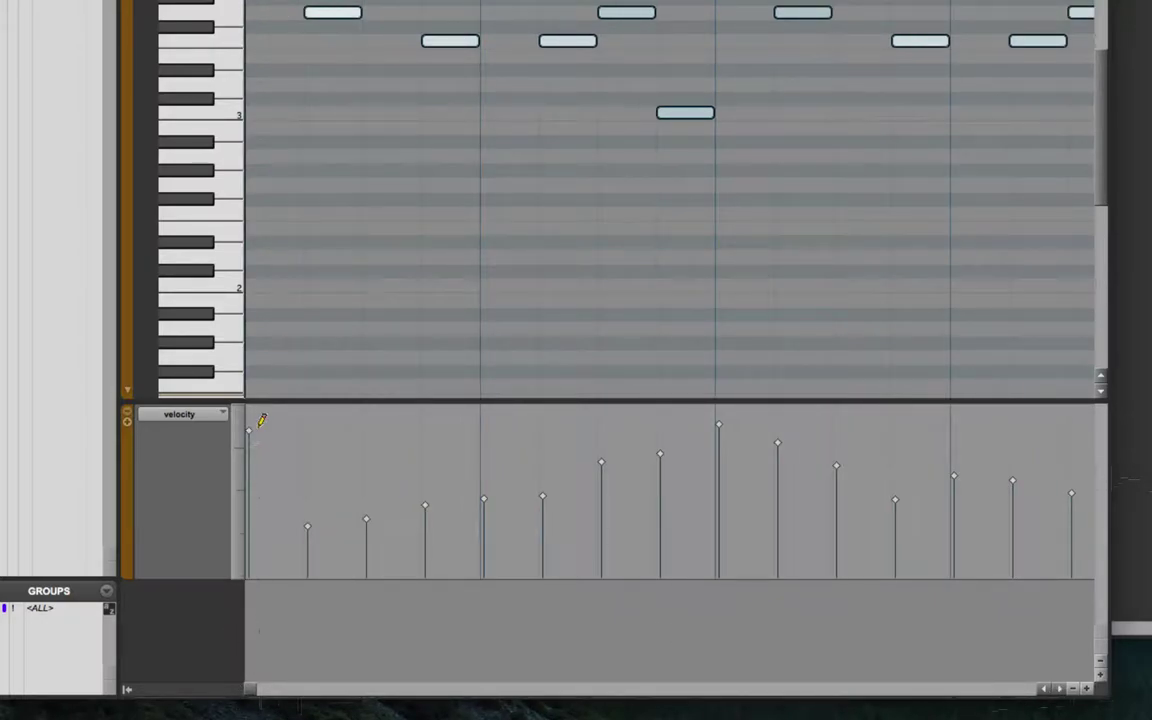
mouse_move(252, 436)
left_mouse_down()
mouse_move(249, 506)
mouse_move(257, 437)
mouse_move(257, 535)
mouse_move(264, 469)
mouse_move(275, 471)
mouse_move(285, 566)
mouse_move(288, 483)
mouse_move(285, 500)
left_mouse_up()
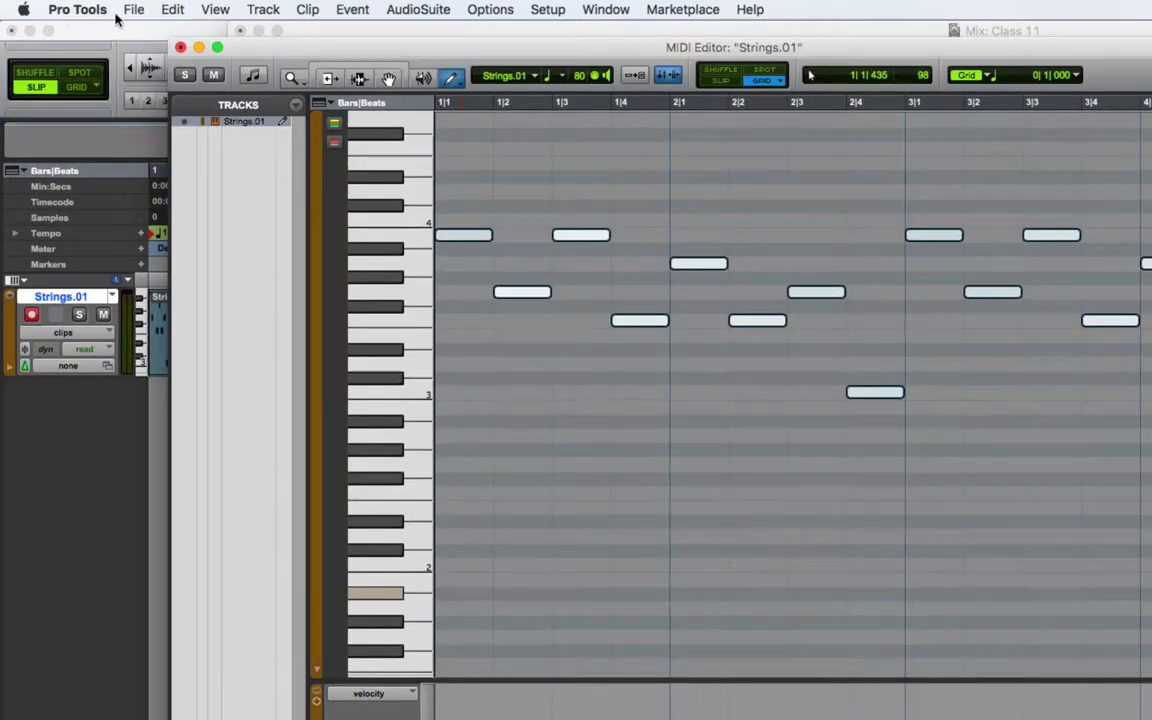
Step: Move the MIDI Editor aside, start duplicating the Strings.01 playlist from the Edit window, and bring its naming dialog into view
left_click_drag(242, 47, 455, 52)
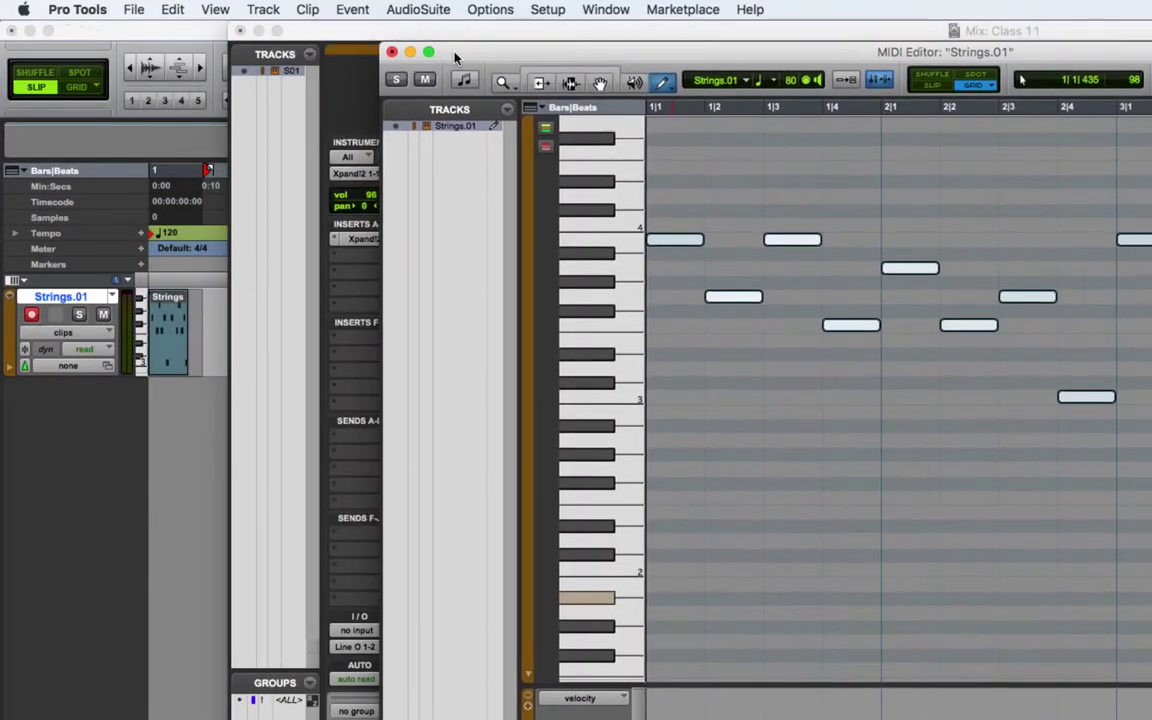
left_click(119, 145)
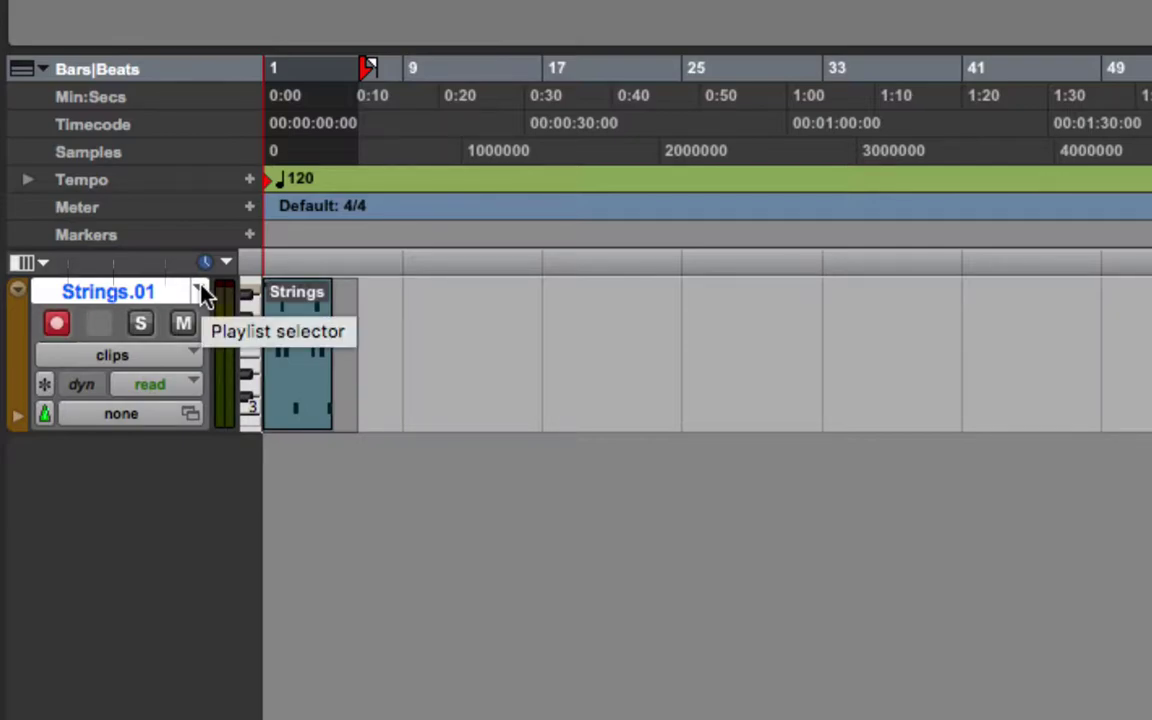
left_click(200, 288)
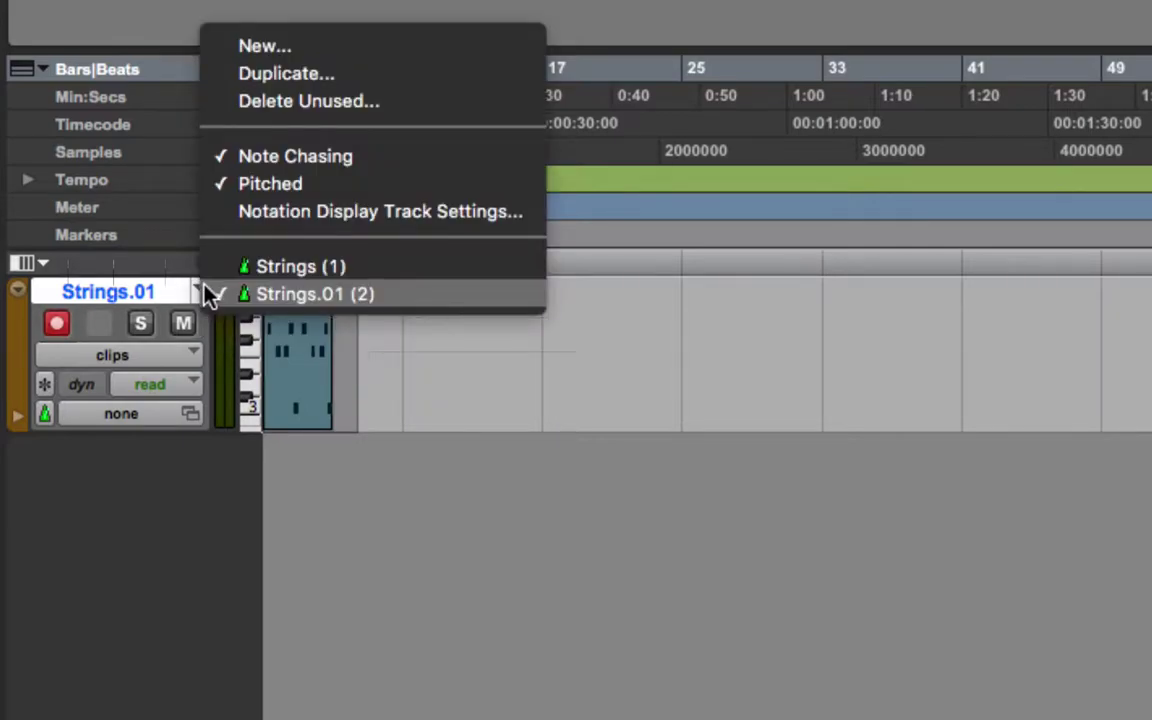
left_click(361, 76)
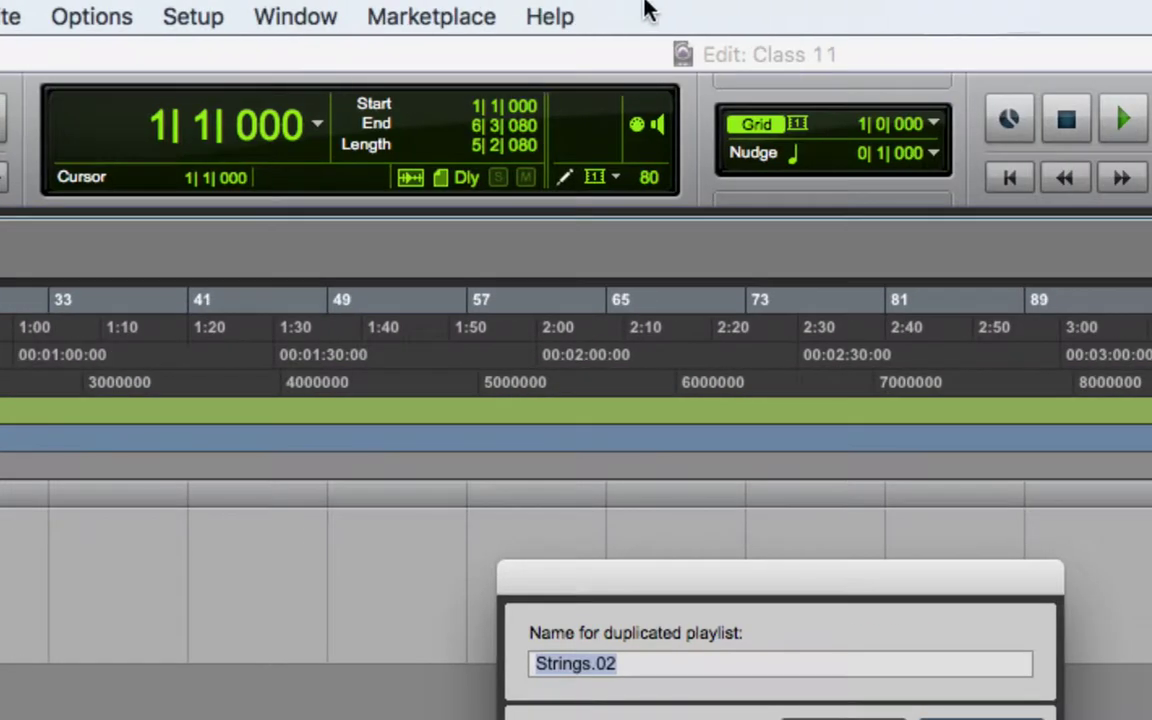
left_click(440, 14)
left_click(748, 576)
left_click_drag(748, 576, 355, 115)
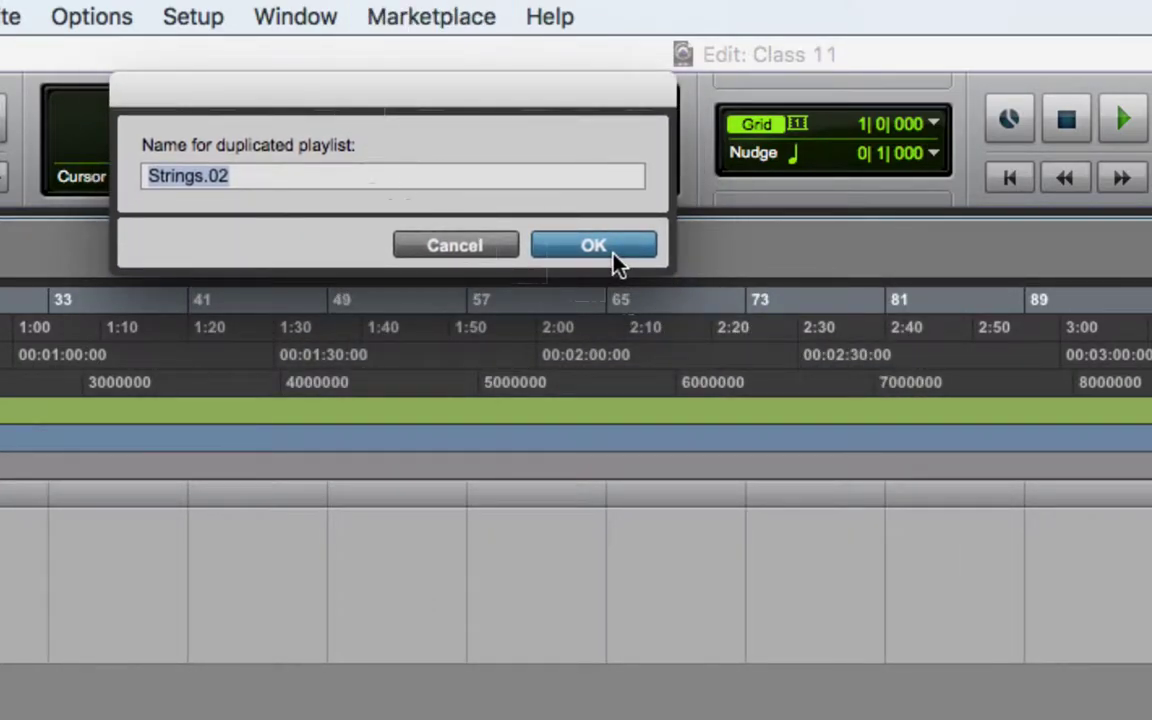
Step: Name the duplicated playlist Strings Transposed and confirm it
left_click_drag(310, 182, 205, 180)
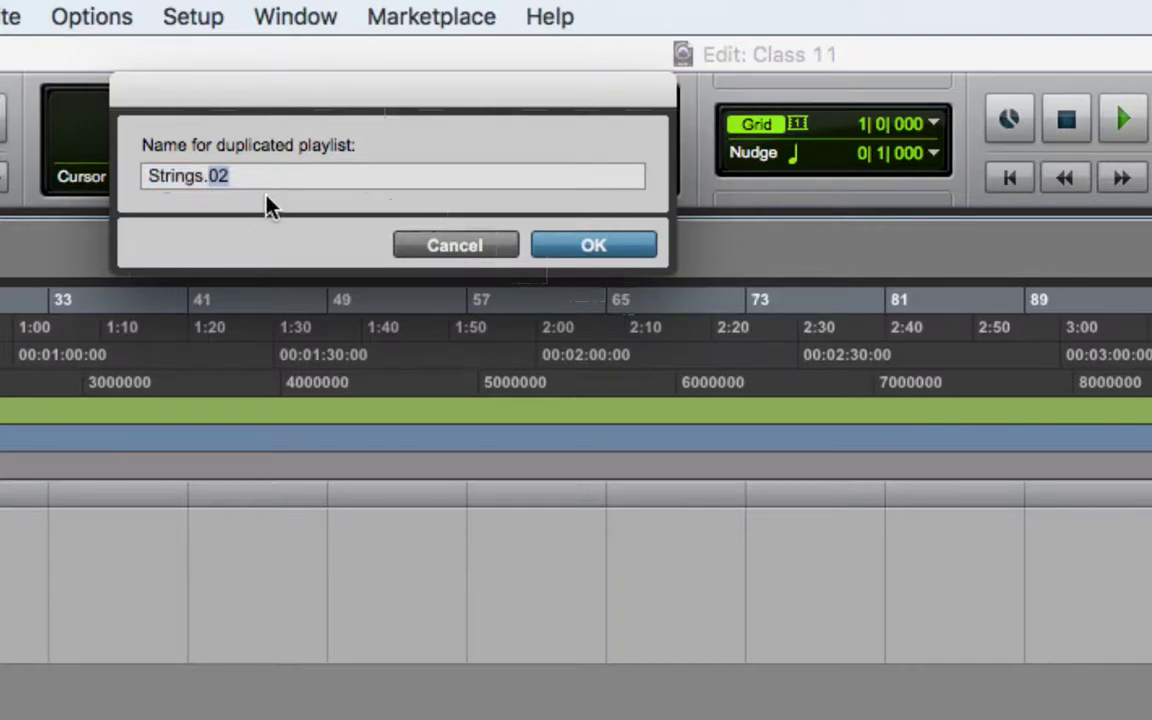
key("BackSpace")
key("BackSpace")
key("BackSpace")
type("Transposed")
key("Return")
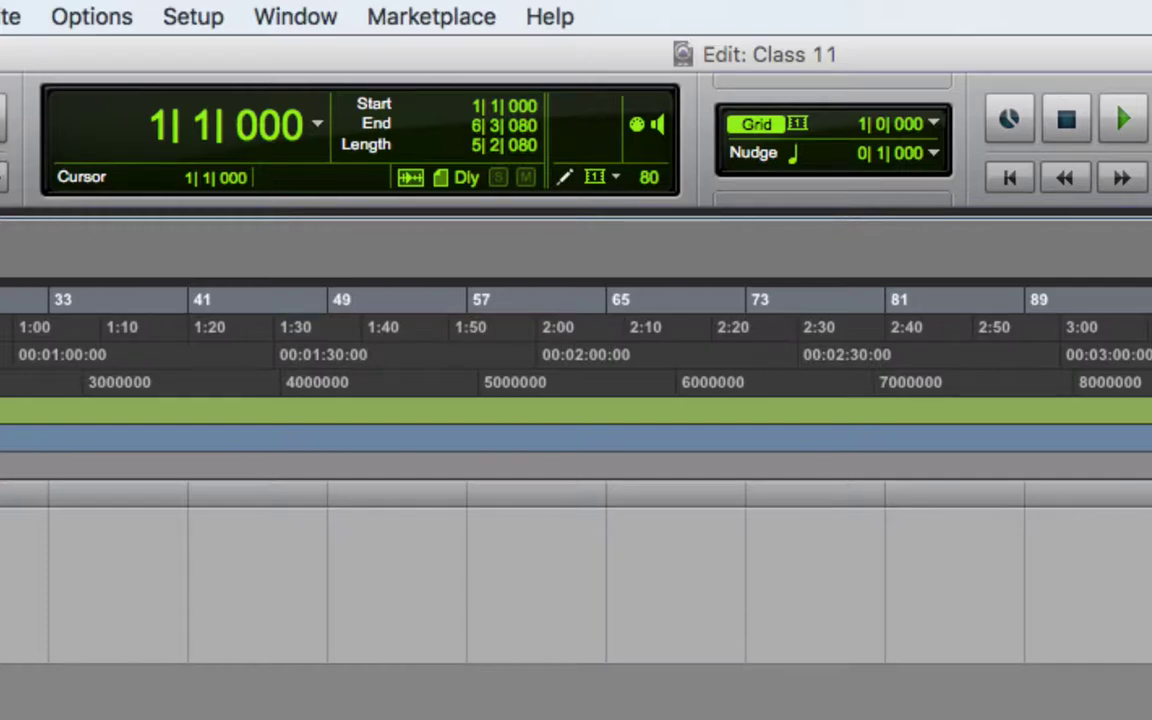
Step: Reopen the MIDI Editor on the Strings Transposed playlist and switch to the Grabber tool
left_click(306, 20)
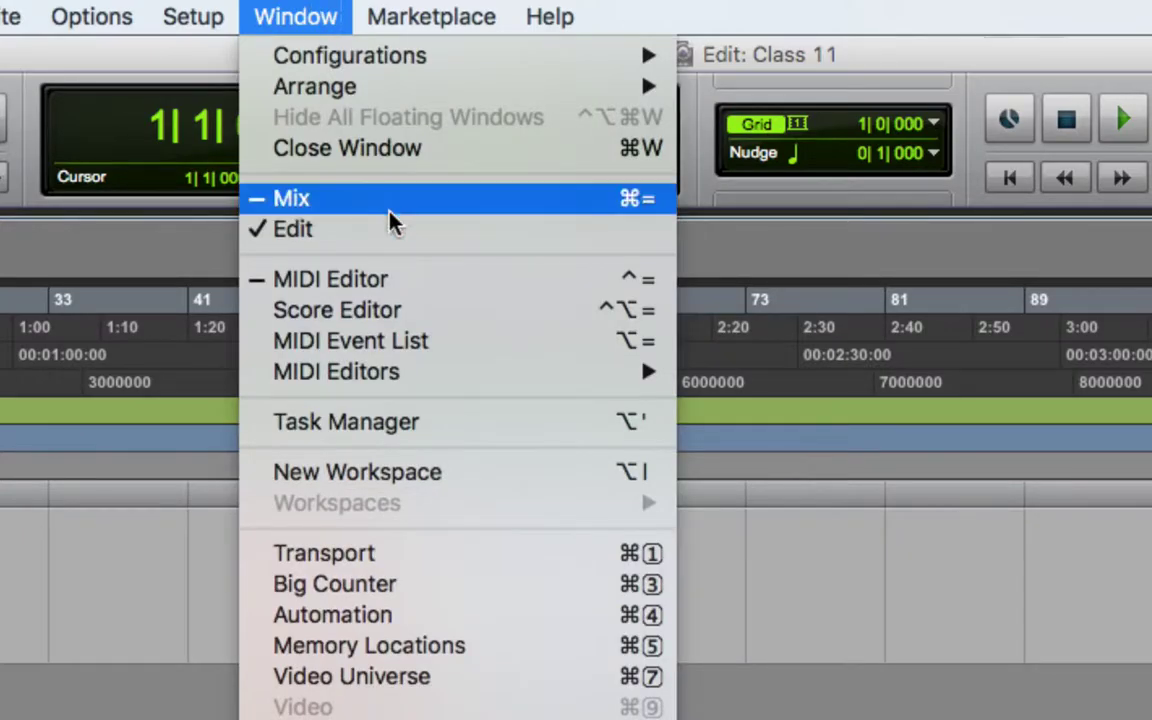
left_click(423, 278)
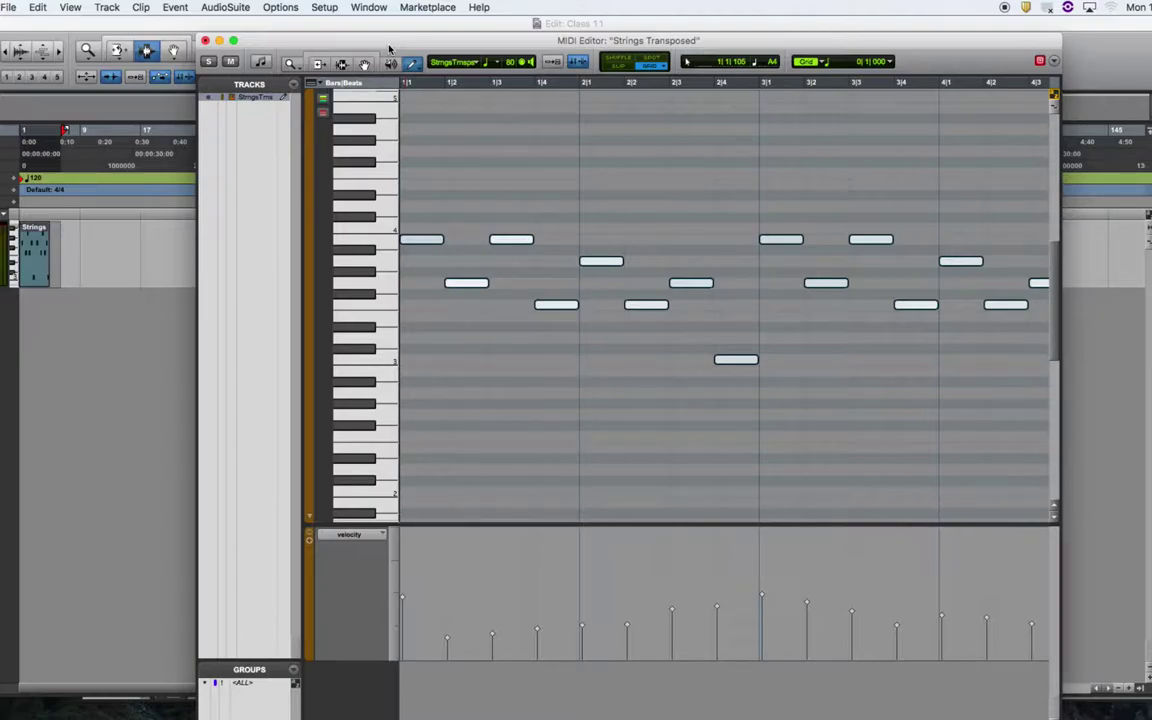
left_click(365, 64)
Step: Select all the notes, transpose them up two semitones so the first note becomes C#4, and play back the result
left_click(438, 130)
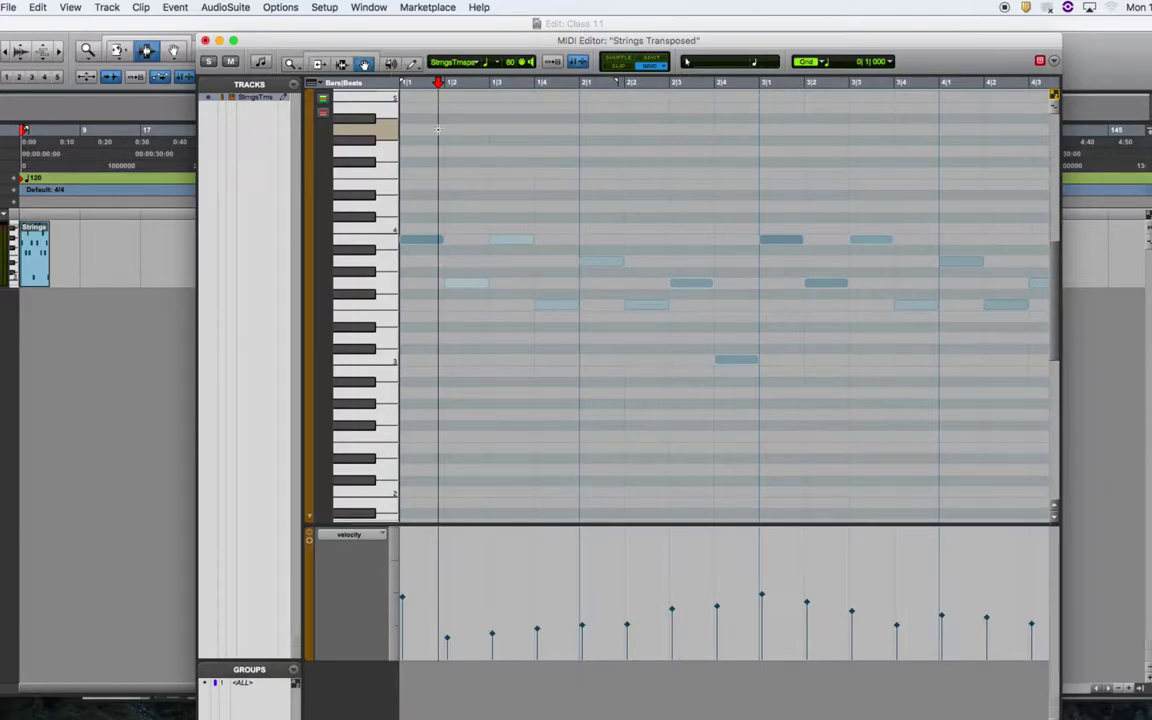
key("super+a")
left_click(438, 130)
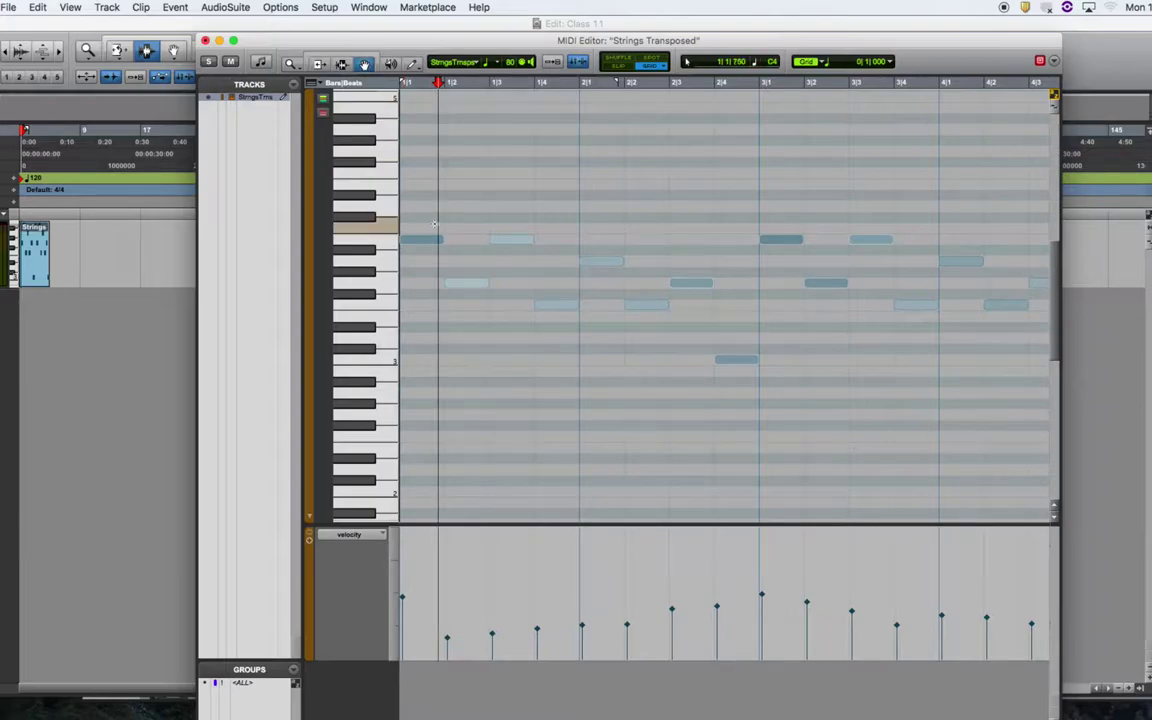
key("super+a")
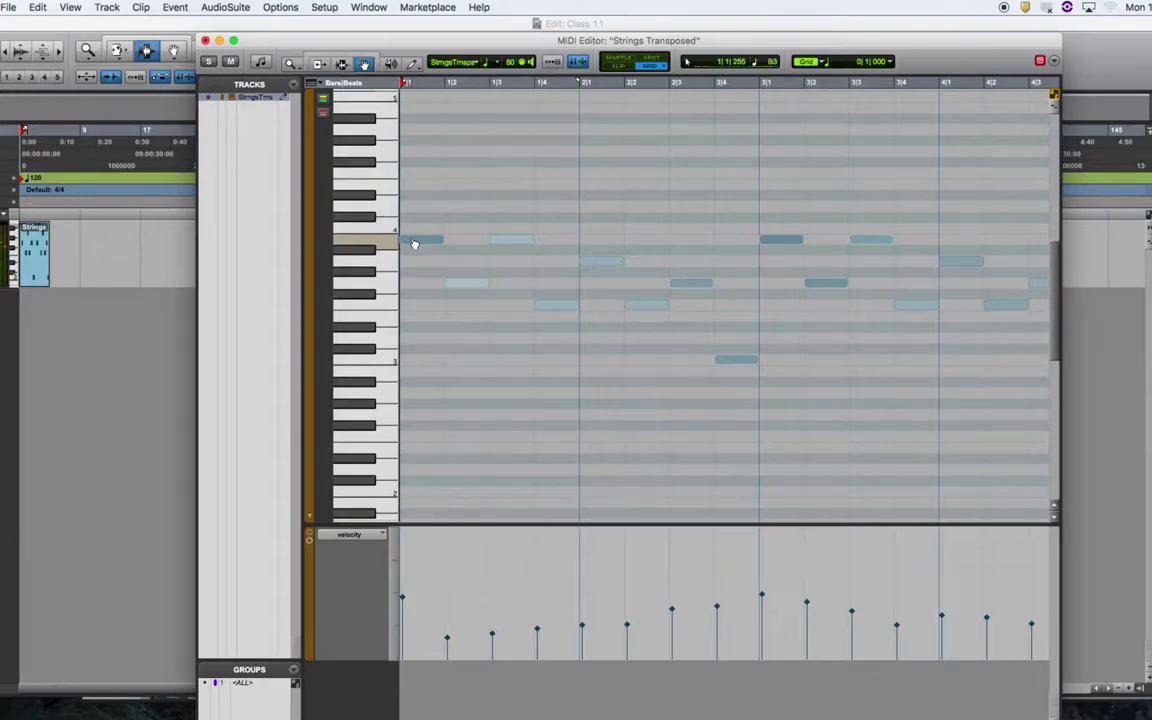
left_click(422, 241)
key("super+a")
left_click_drag(425, 244, 419, 225)
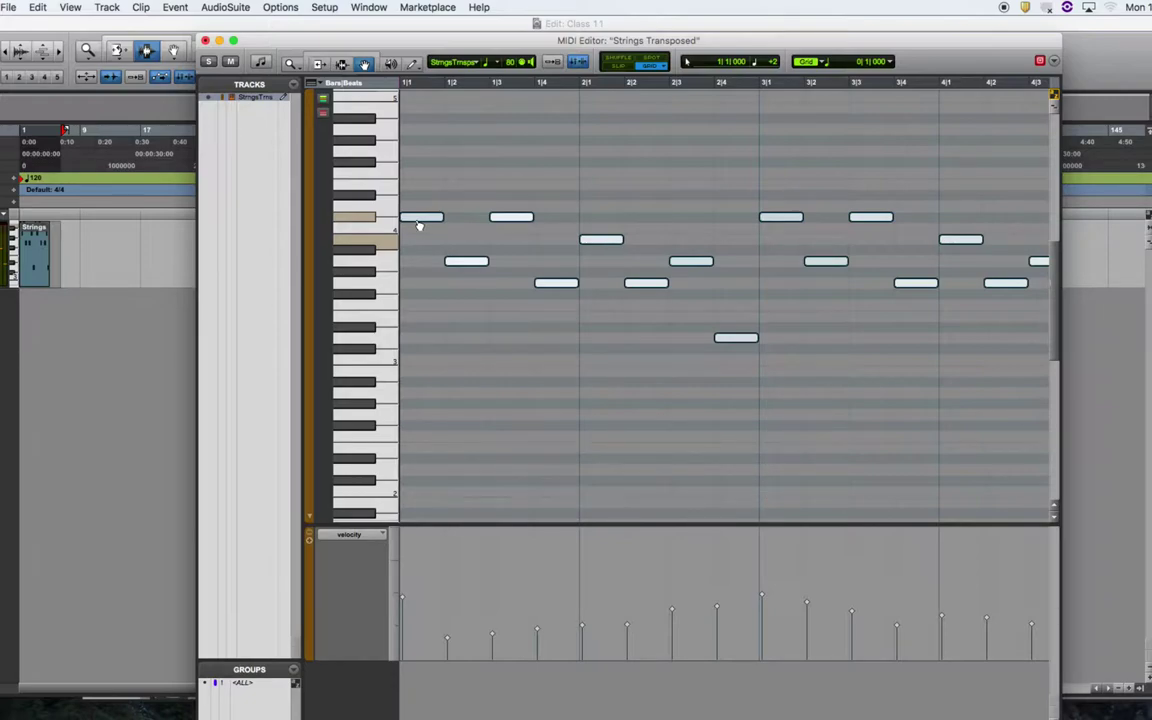
mouse_move(419, 225)
left_mouse_down()
mouse_move(408, 241)
mouse_move(411, 225)
left_mouse_up()
key("space")
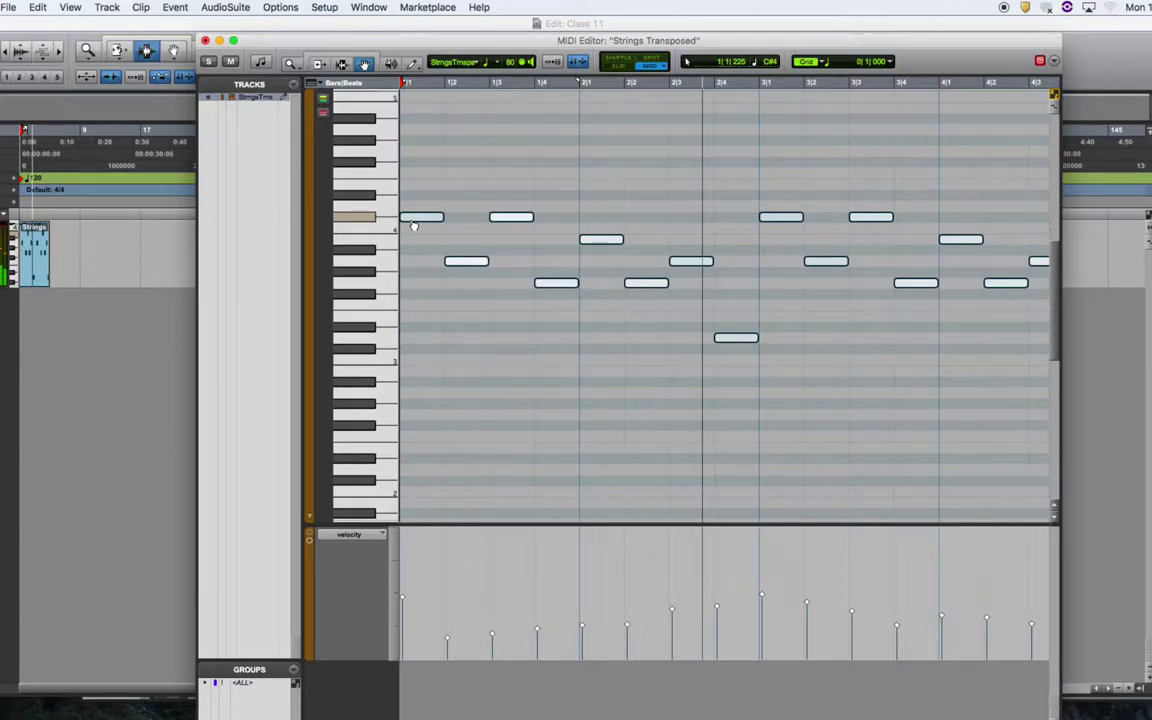
key("space")
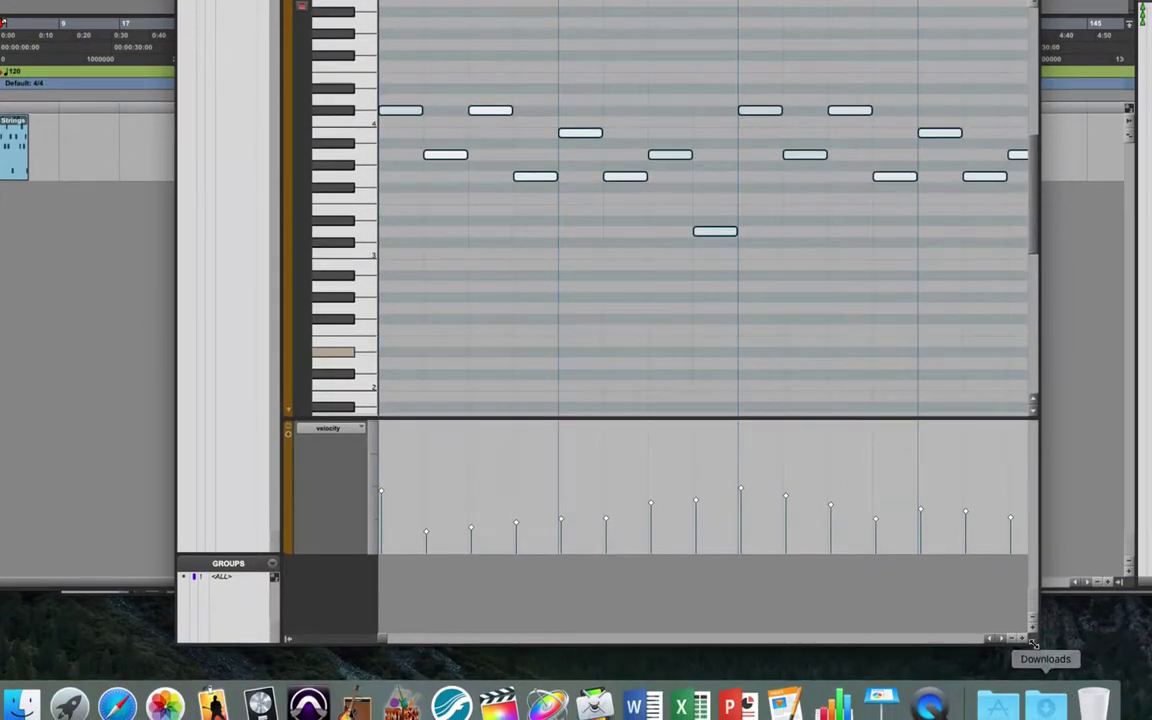
Step: Undo the two-semitone transposition of all the notes
left_click(1011, 638)
left_click(1011, 638)
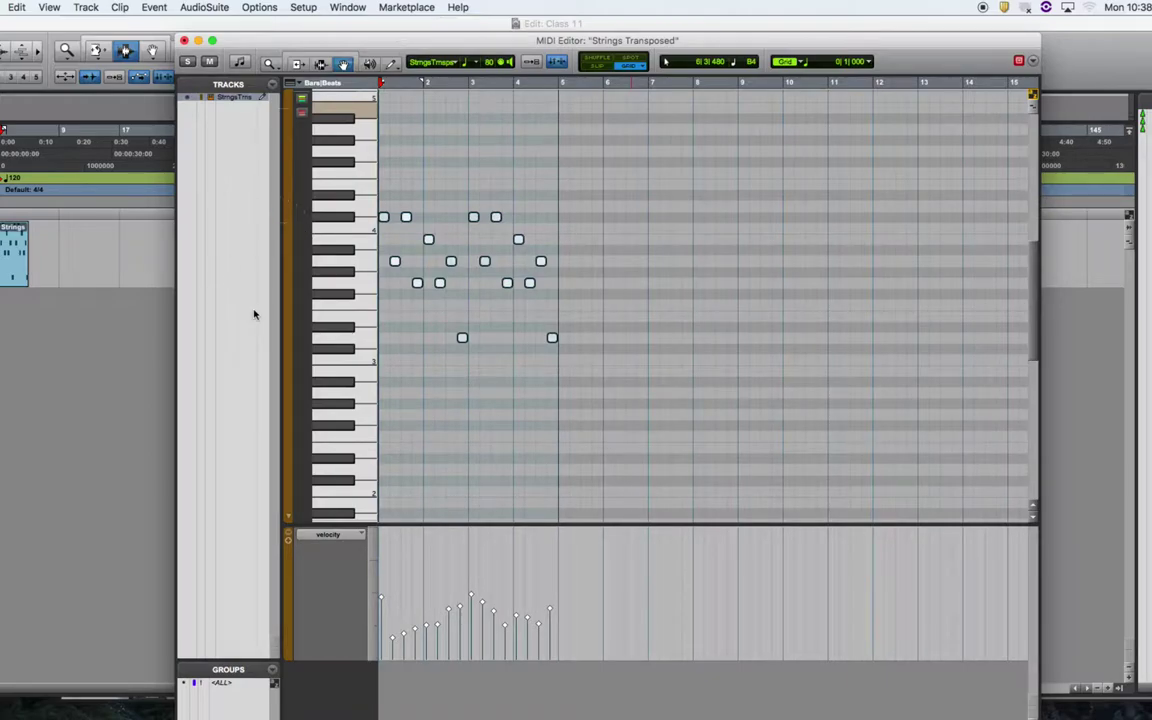
key("super+z")
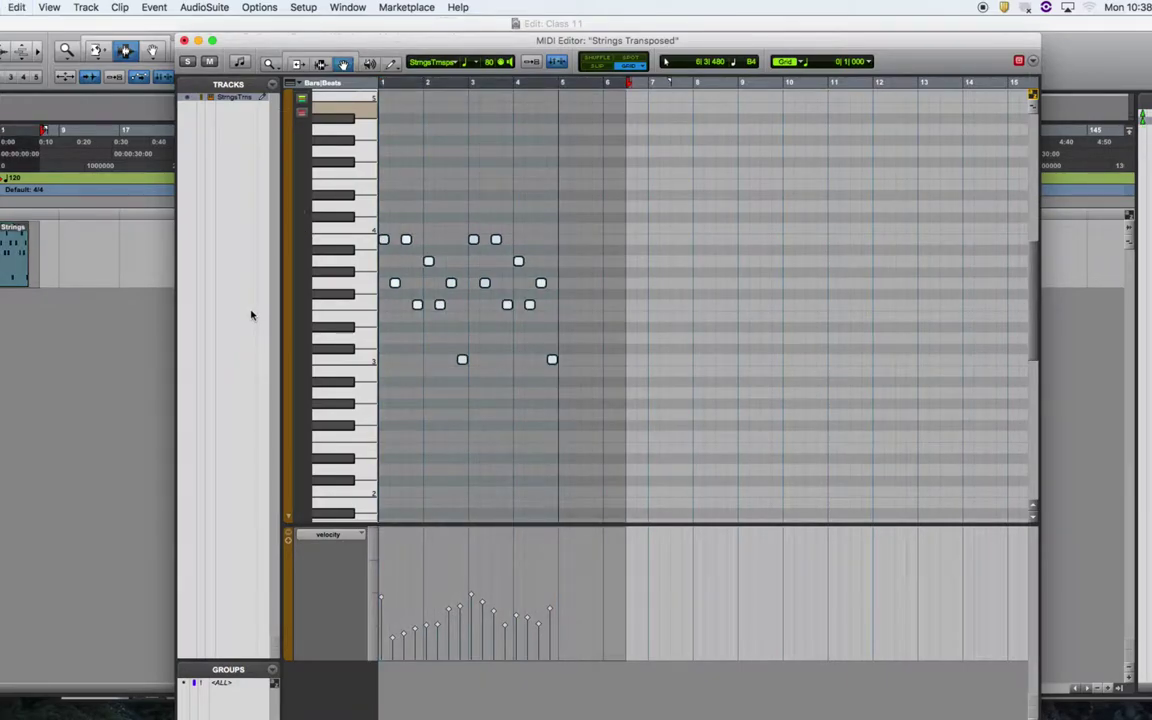
left_click(458, 219)
key("super+a")
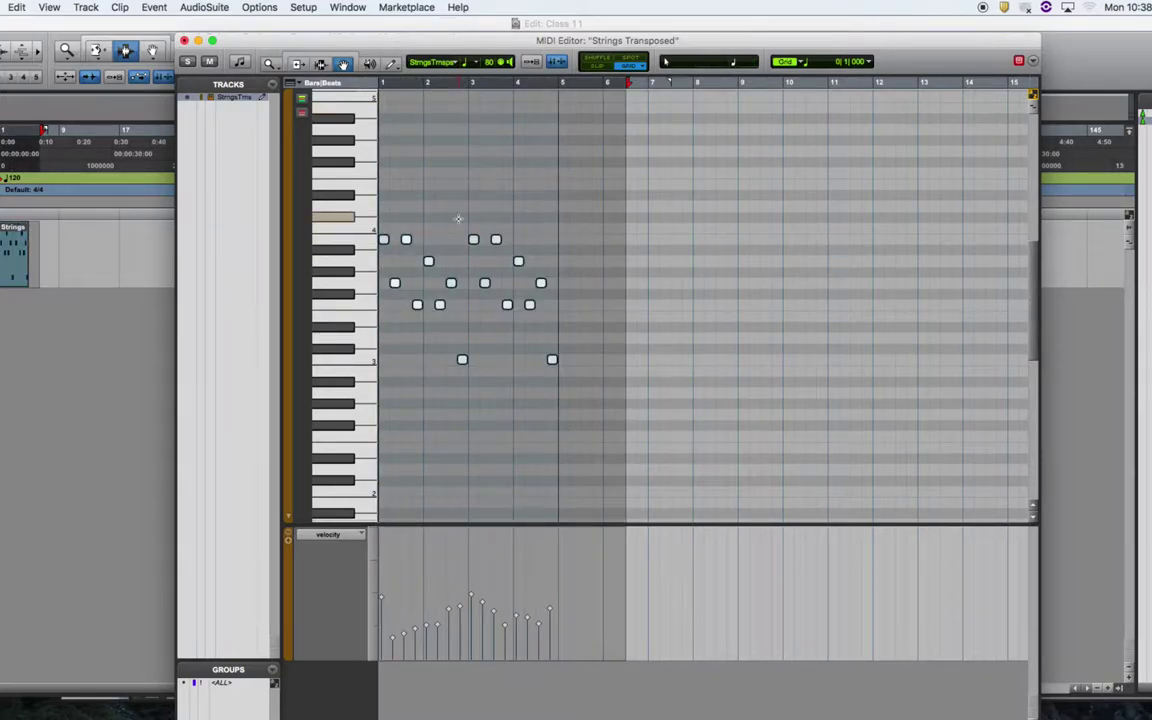
key("super+d")
key("super+z")
Step: Reopen the MIDI Editor, duplicate the four-bar phrase to start at bar 5, and transpose the copy up two semitones to begin on C#4
key("super+w")
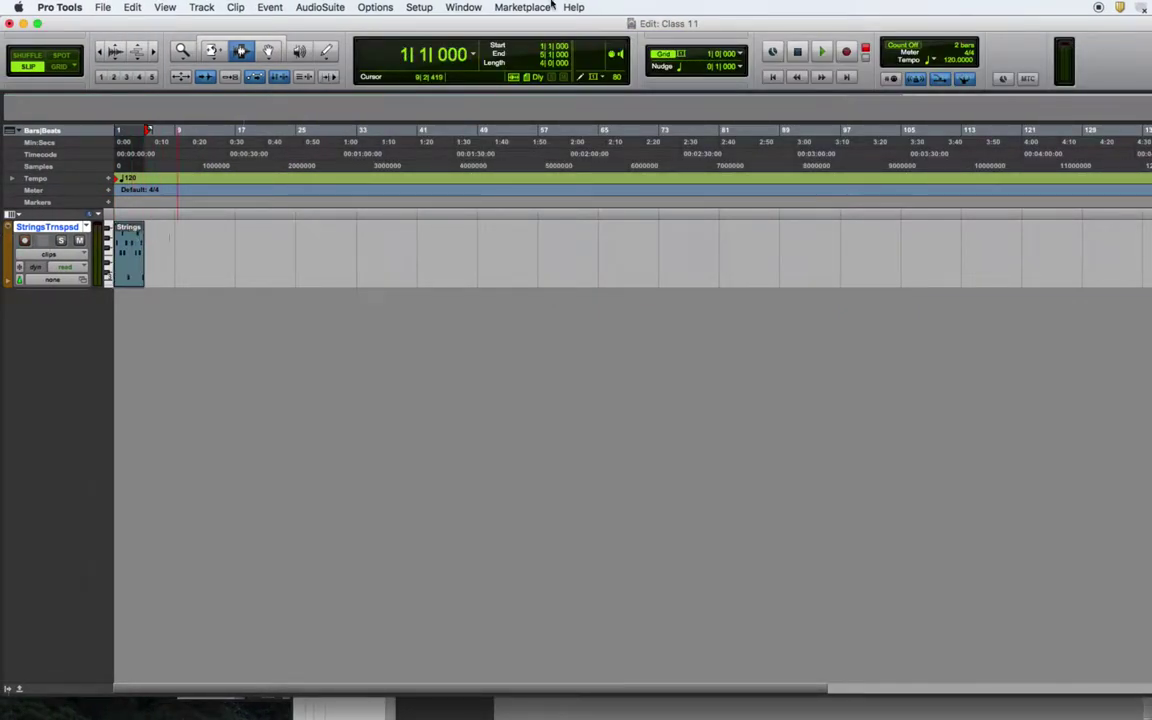
left_click(463, 7)
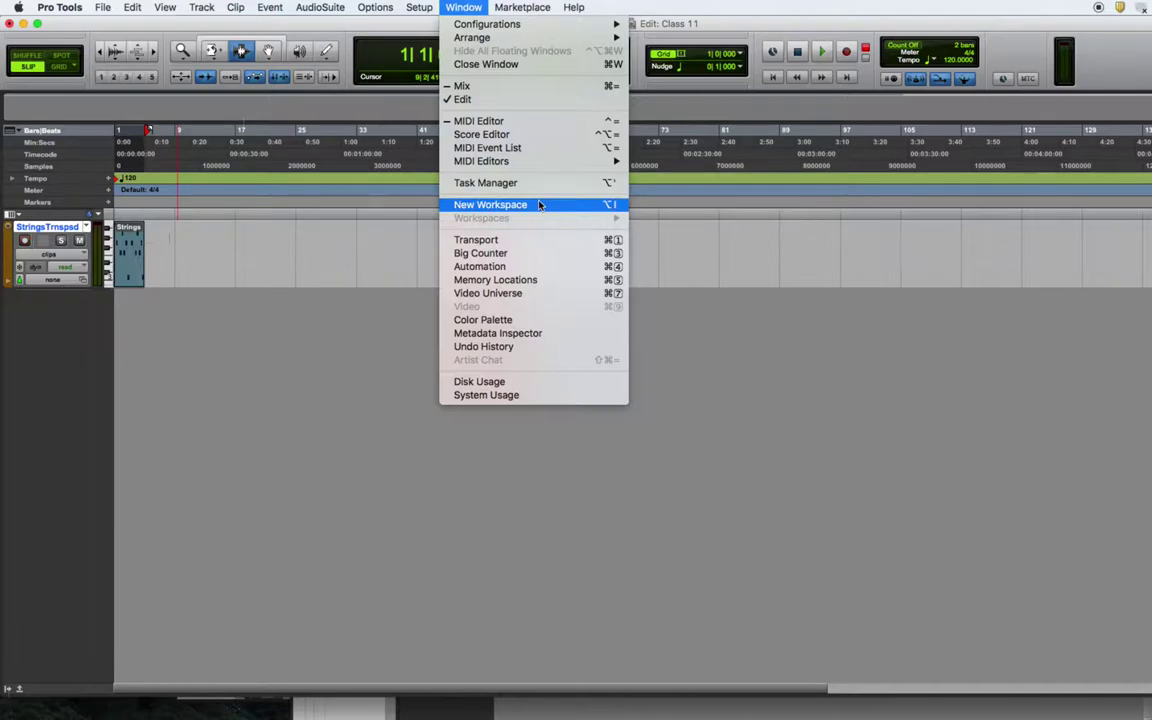
left_click(522, 120)
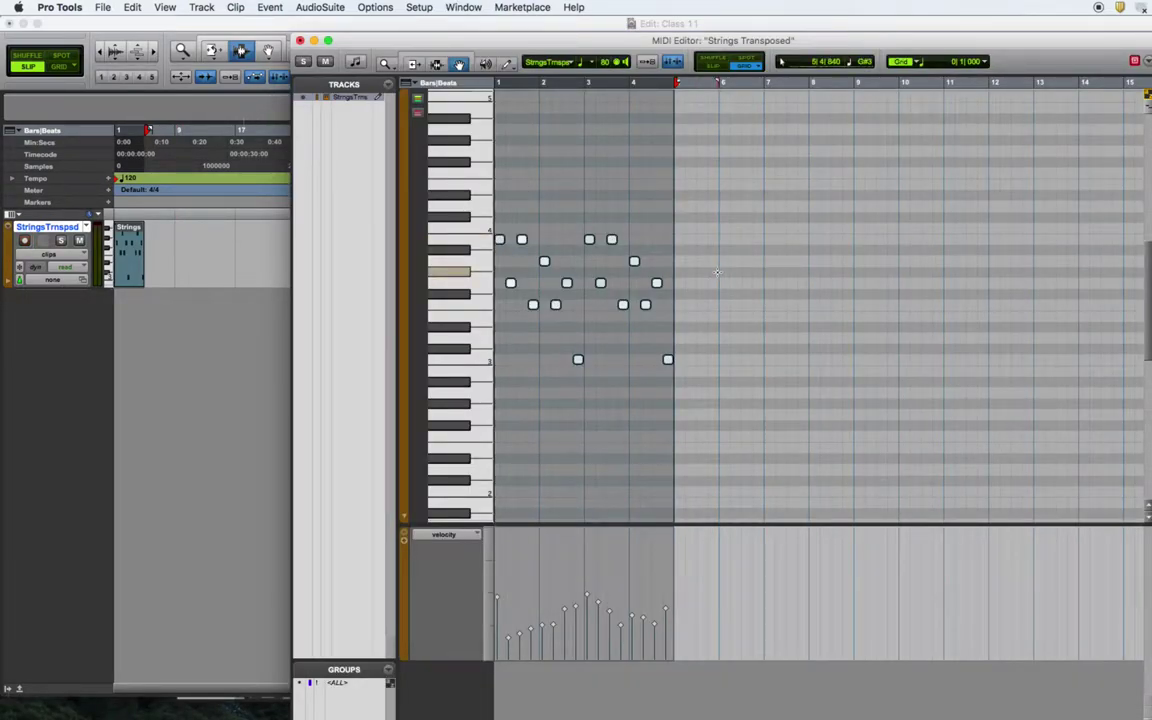
key("super+d")
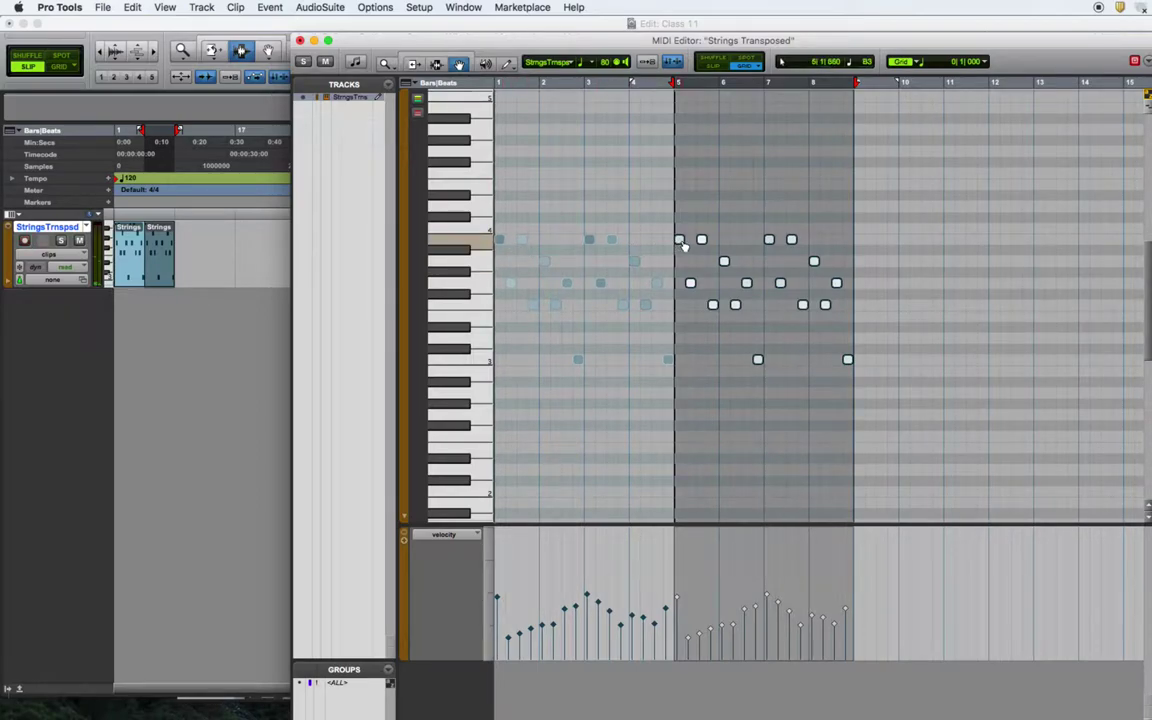
left_click_drag(679, 242, 680, 227)
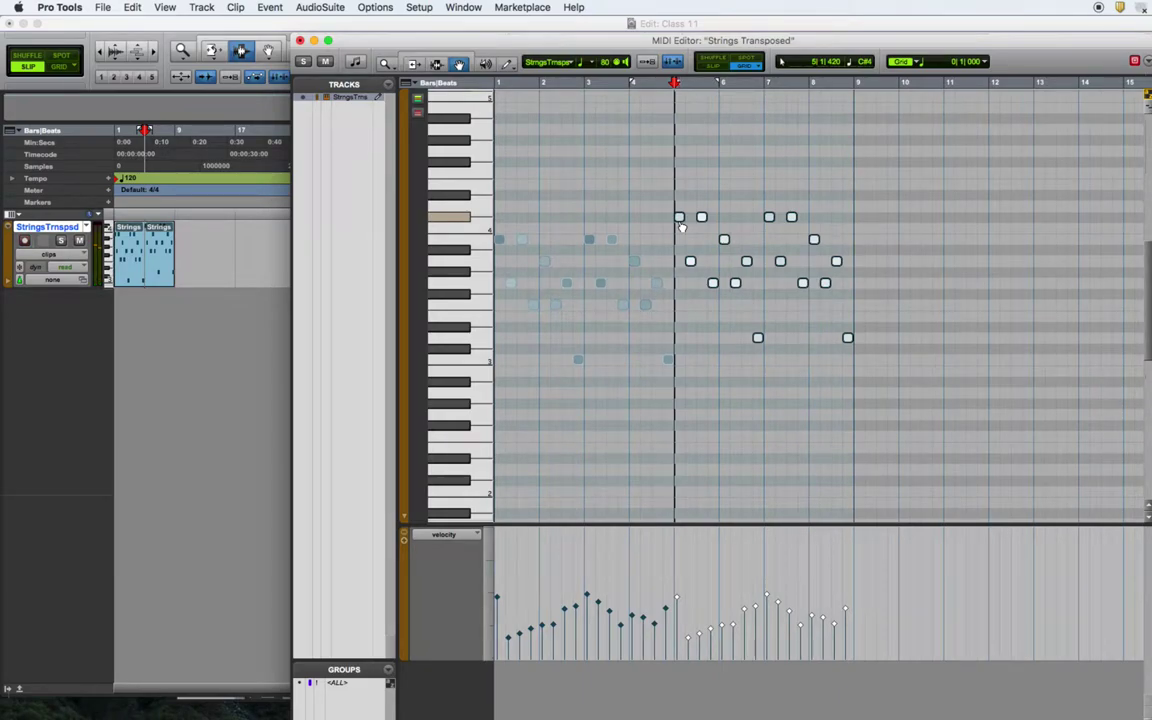
Step: During playback from the start, duplicate the second phrase to bar 9 and transpose the copy up one semitone
key("Return")
key("space")
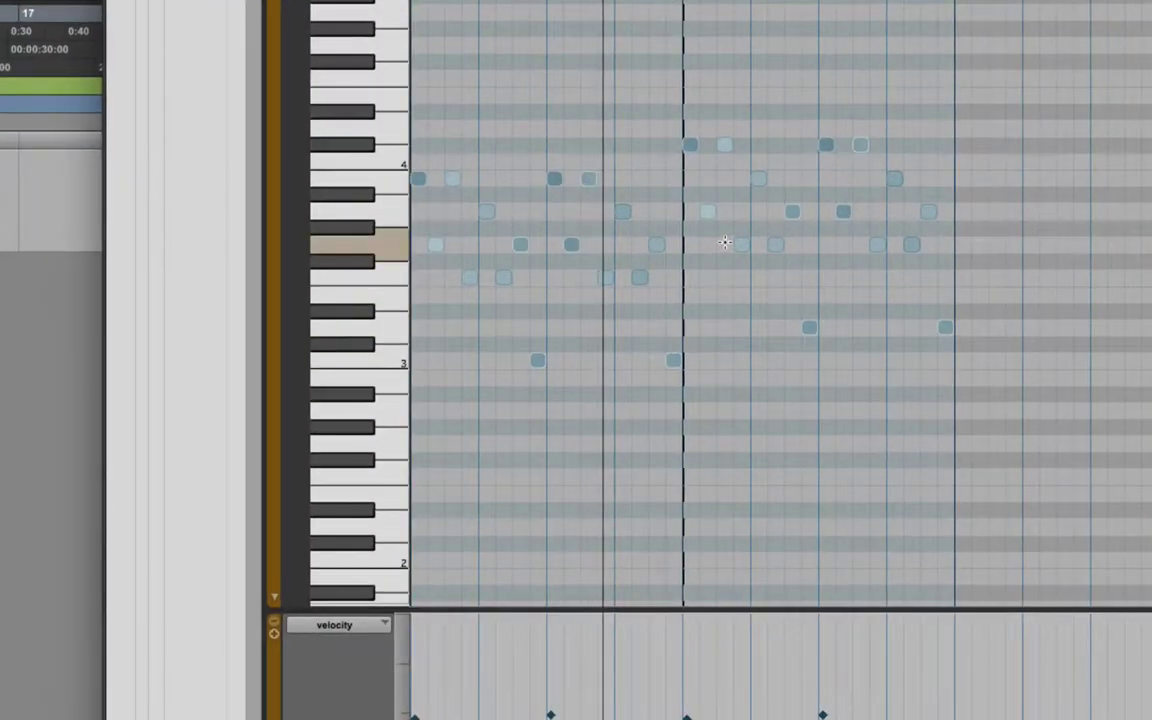
left_click_drag(685, 97, 1001, 351)
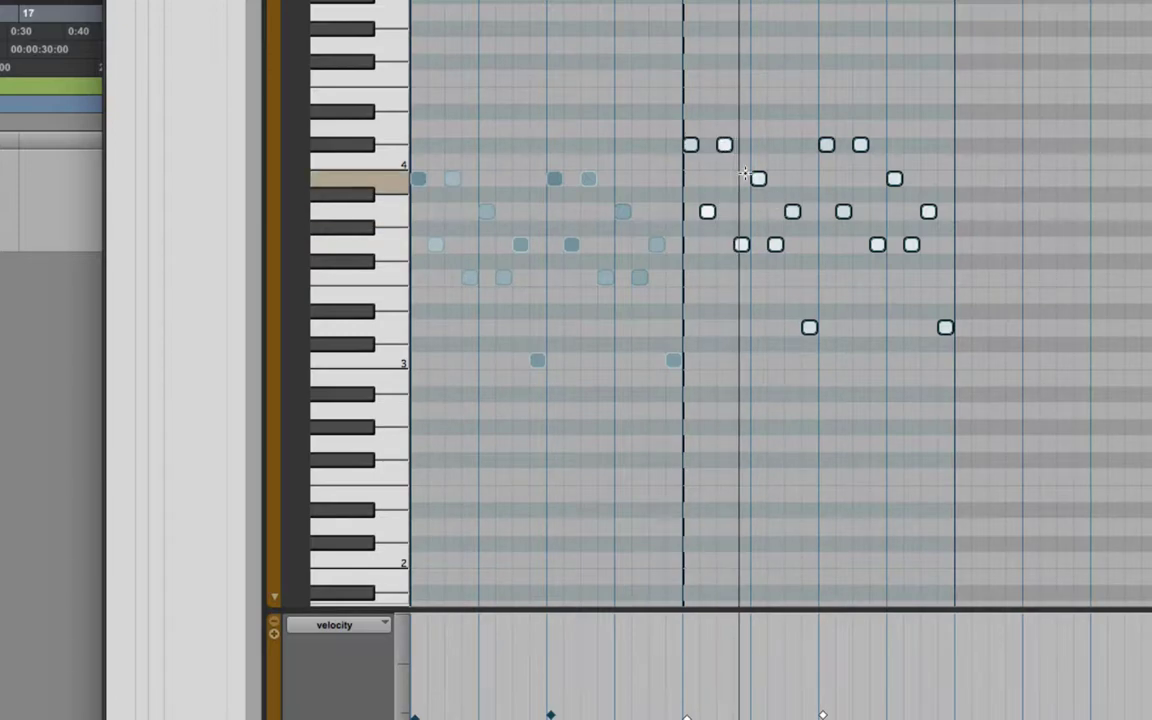
key("super+d")
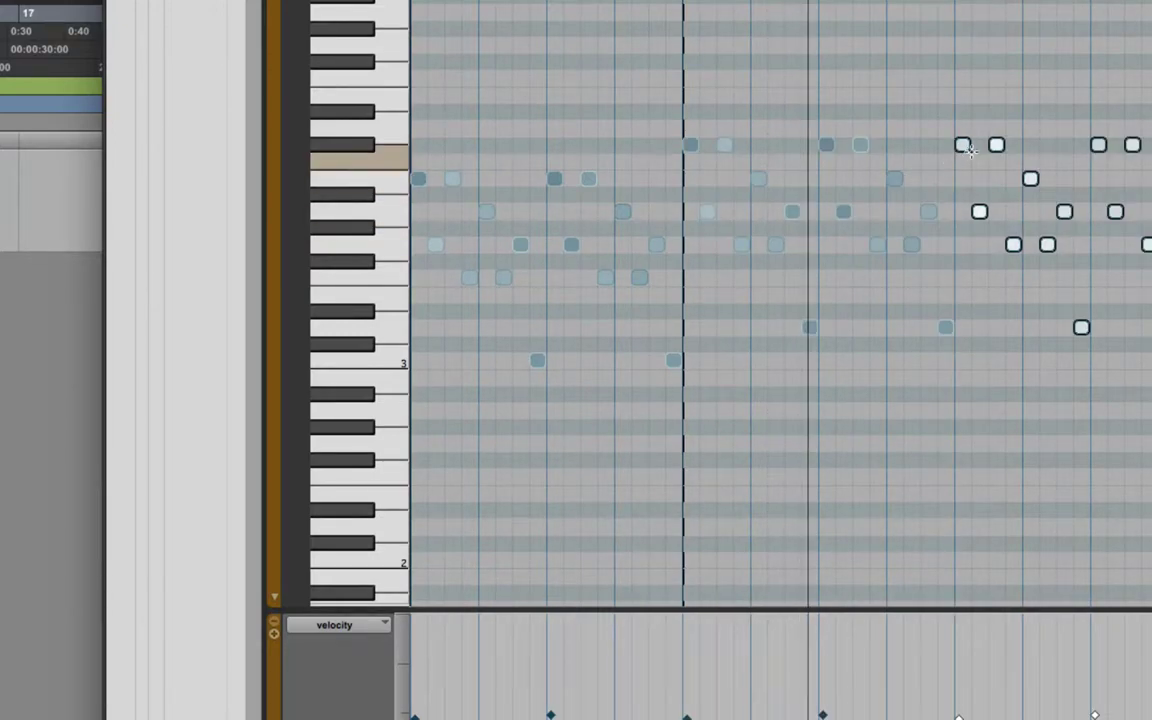
left_click_drag(962, 147, 962, 129)
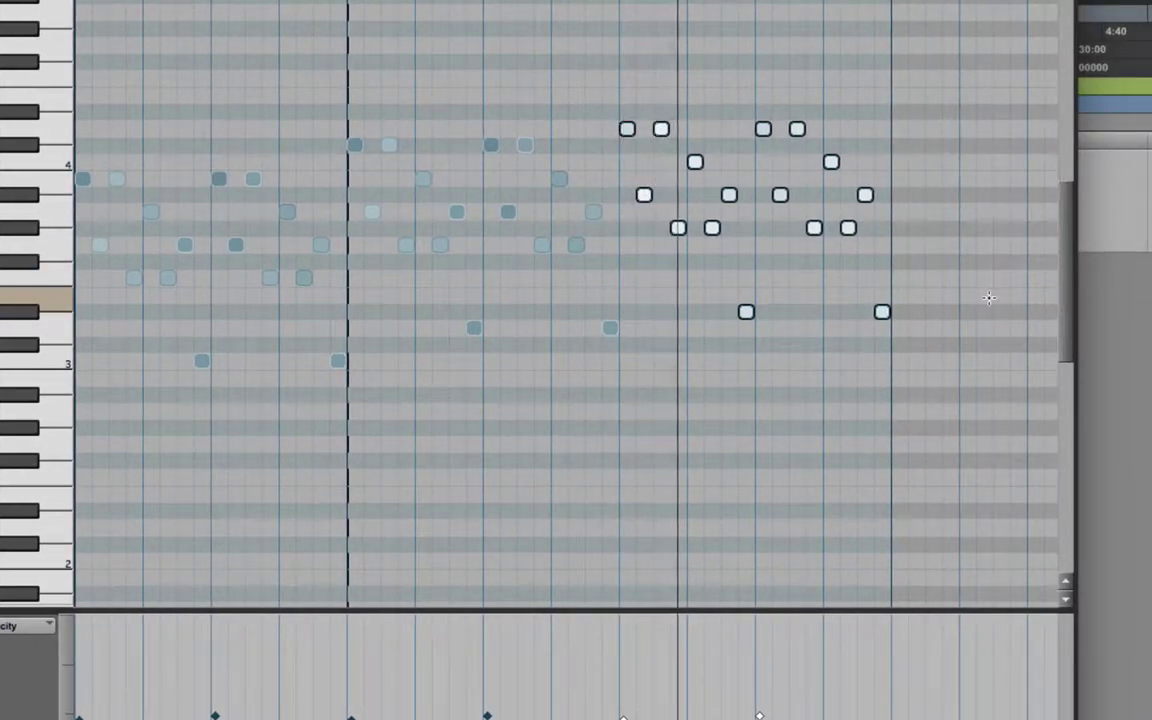
Step: Duplicate the third phrase to bar 13 and transpose that copy up two semitones
key("ctrl+d")
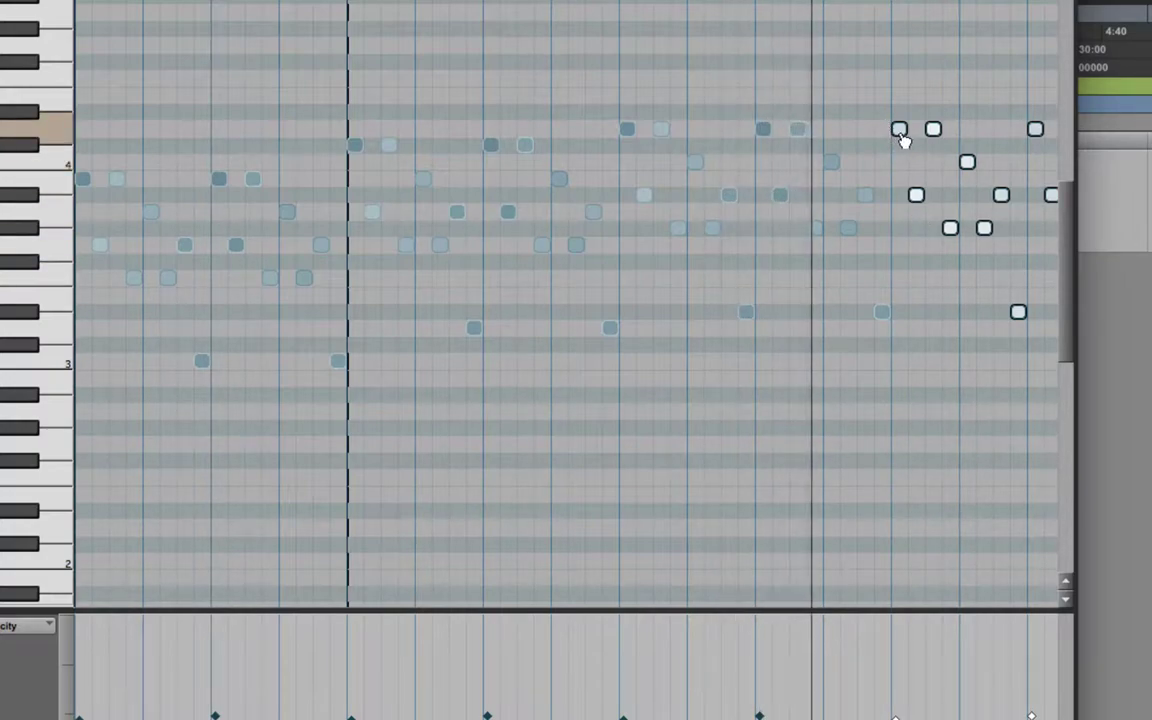
left_click_drag(902, 140, 902, 100)
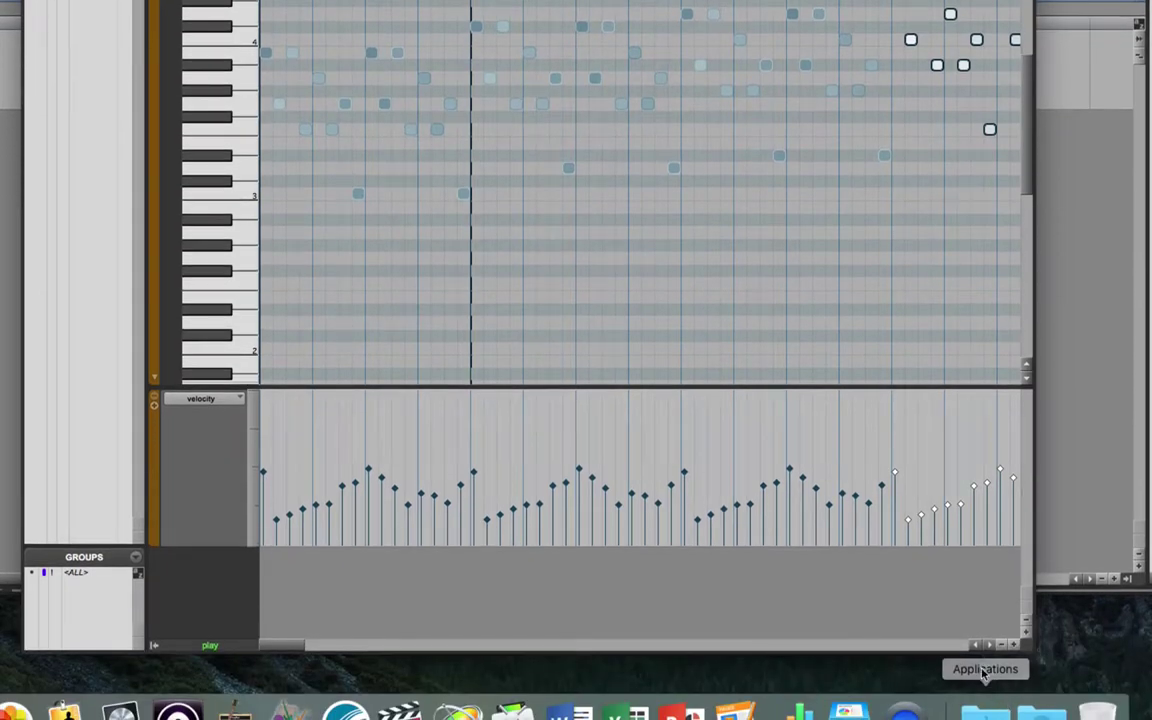
left_click(1002, 646)
left_click(1002, 646)
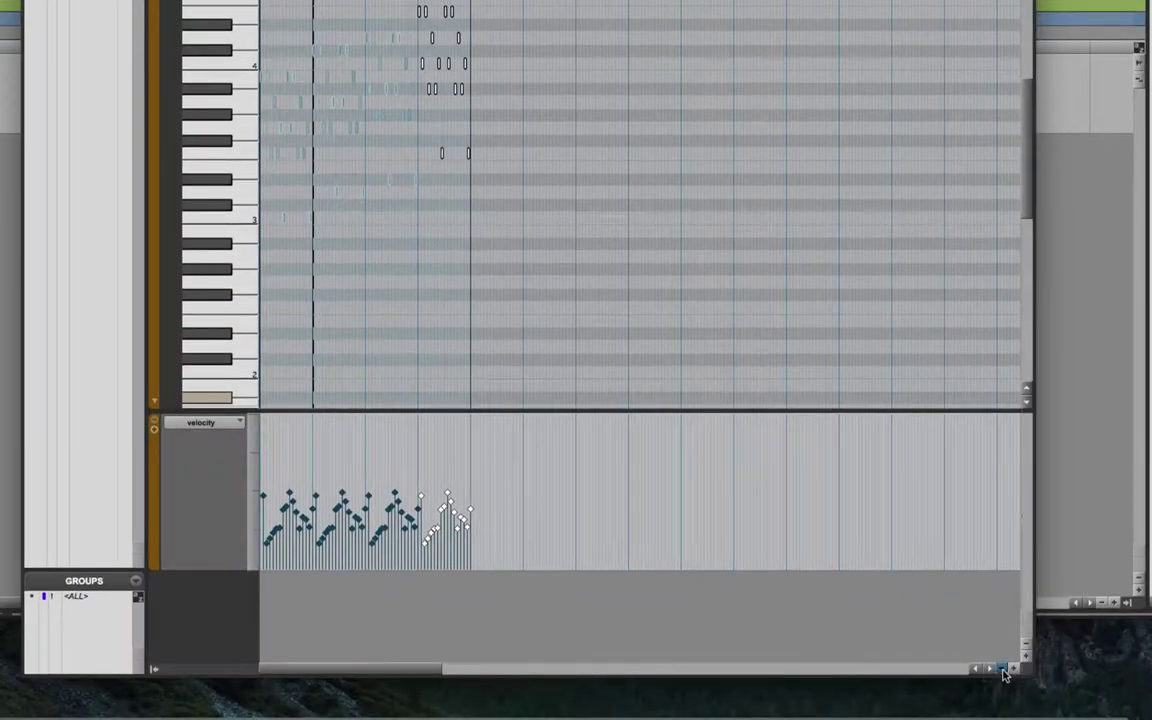
left_click(1002, 669)
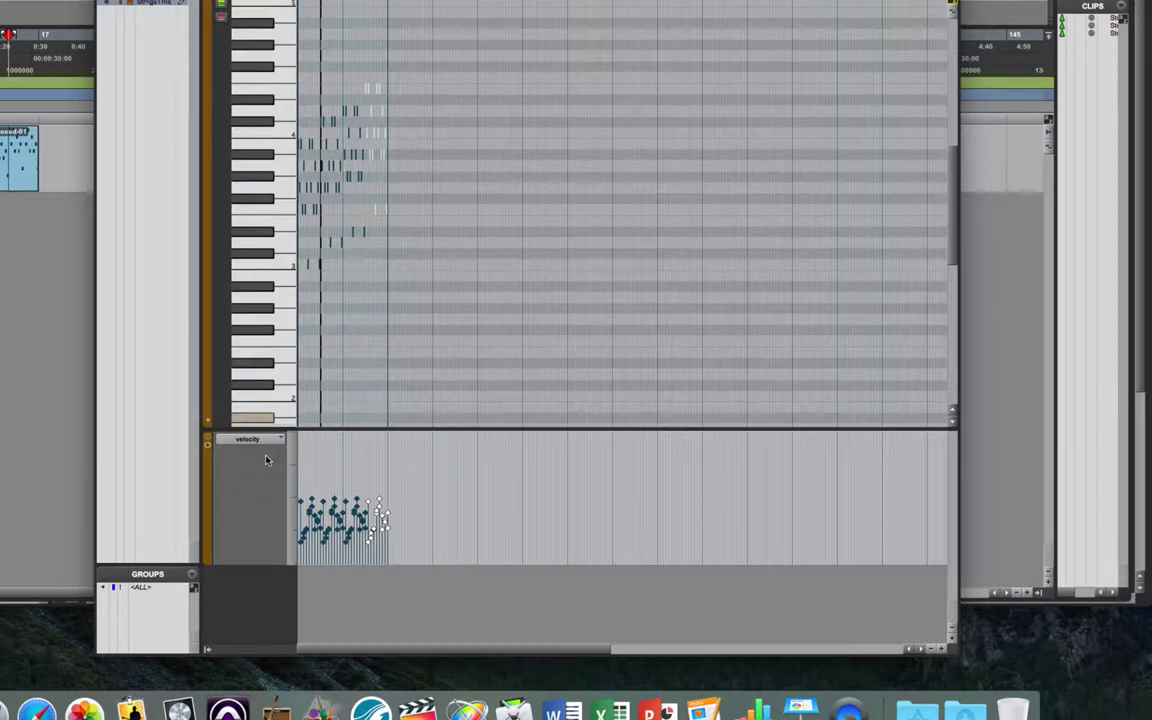
Step: Preview an additional MIDI volume lane below velocity and the notation display, returning to the piano roll with only the velocity lane
left_click(207, 447)
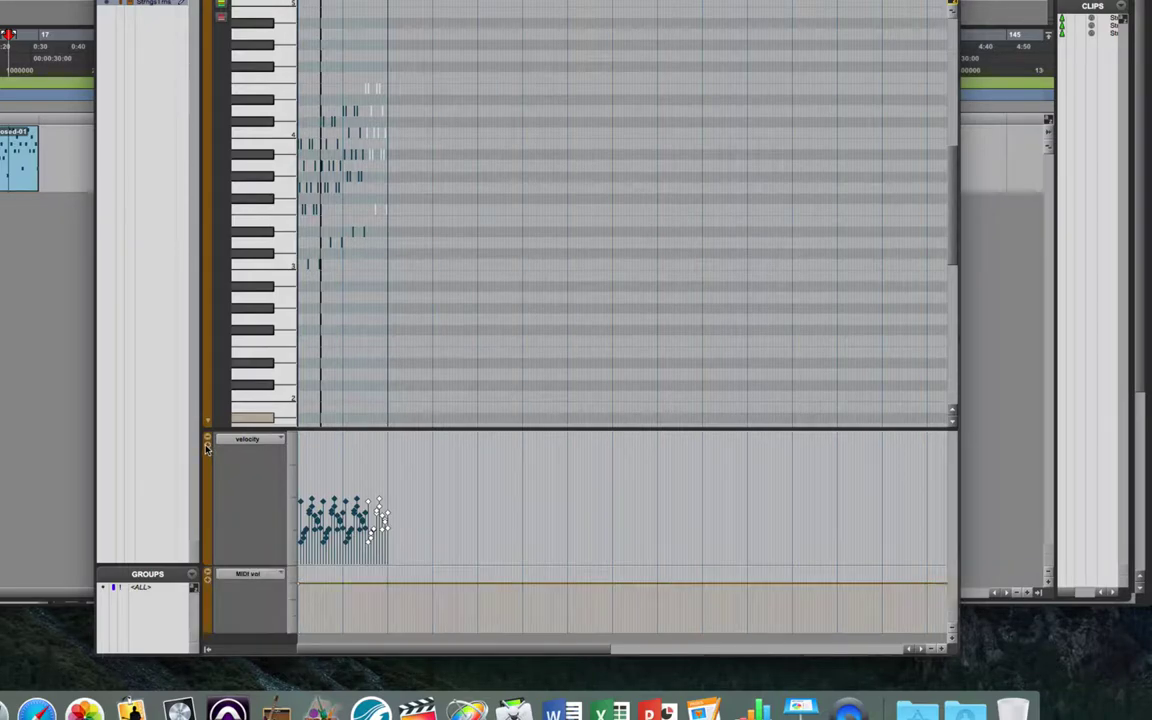
left_click(207, 575)
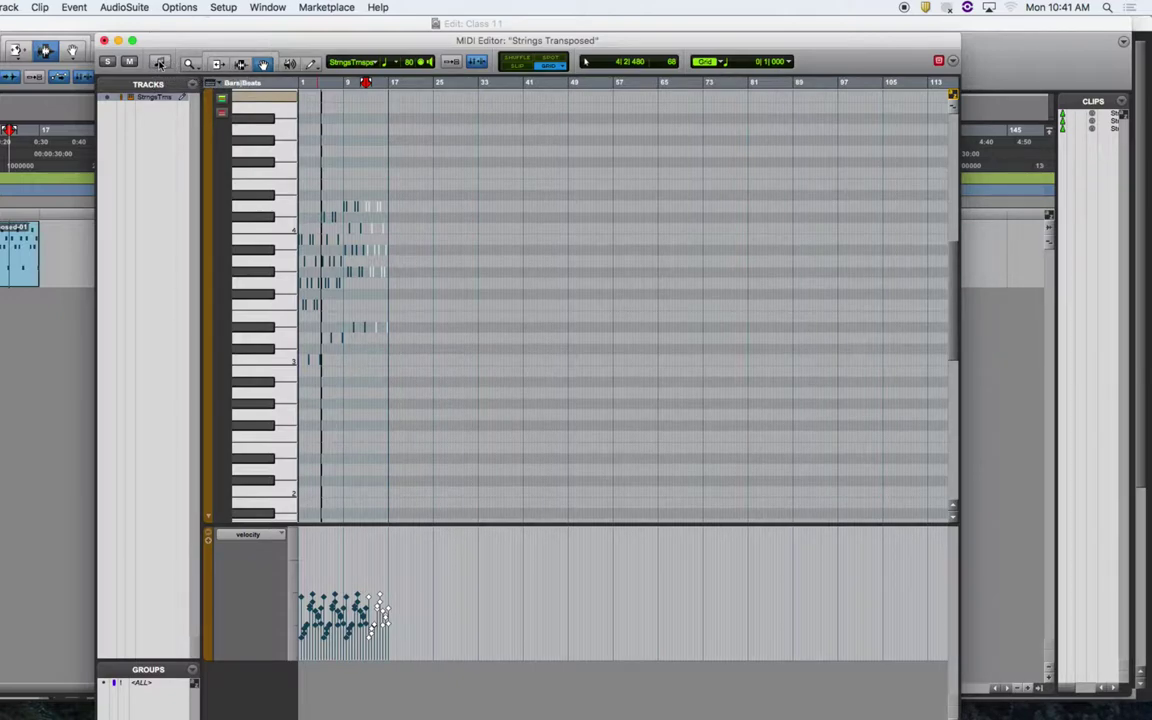
left_click(158, 63)
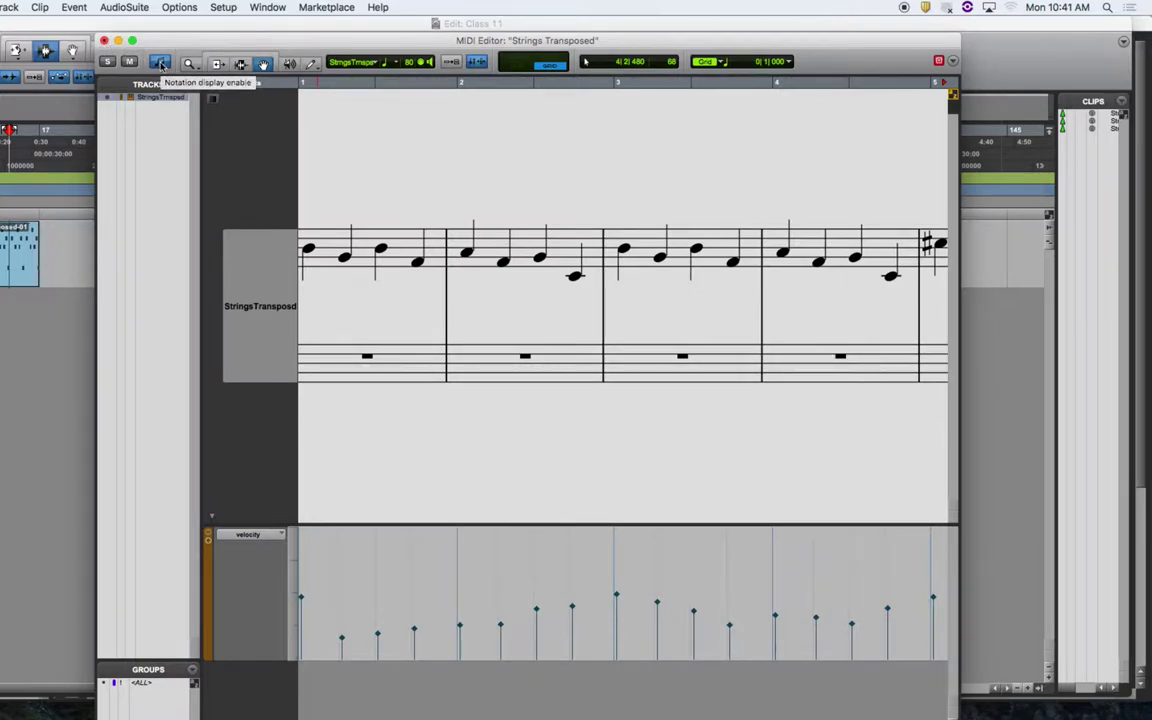
left_click(161, 64)
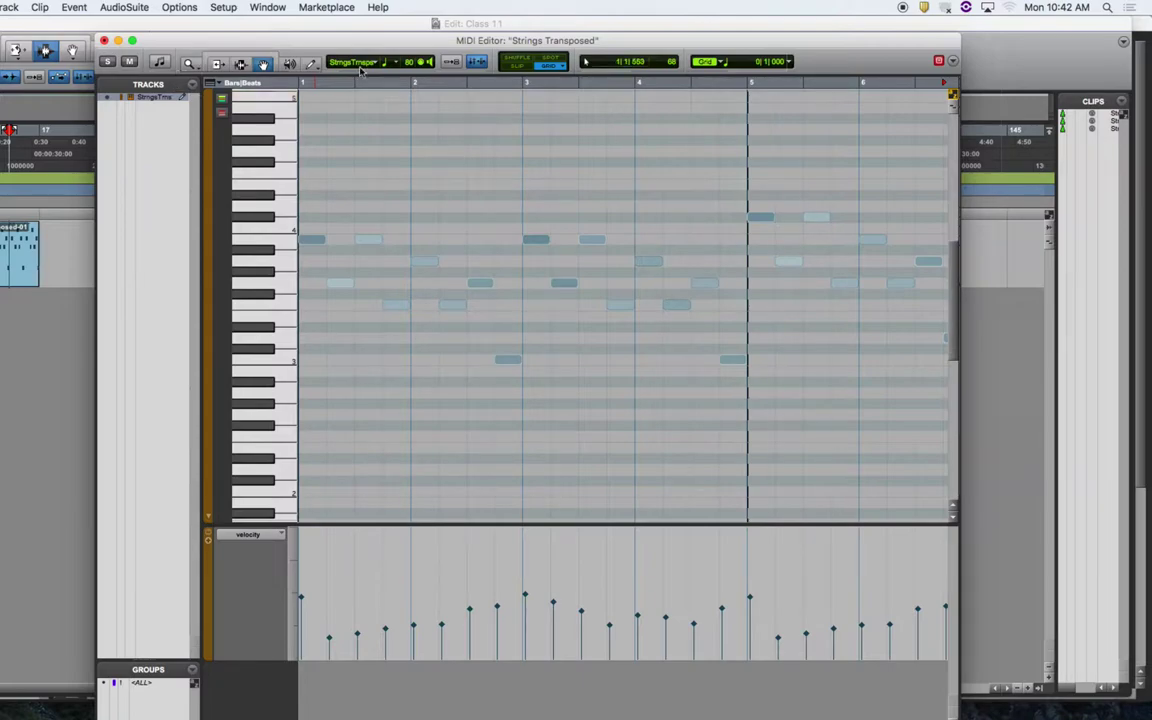
Step: Try Slip mode and the Trimmer tool on the first note, and return to Grid mode with the Grabber
left_click(512, 66)
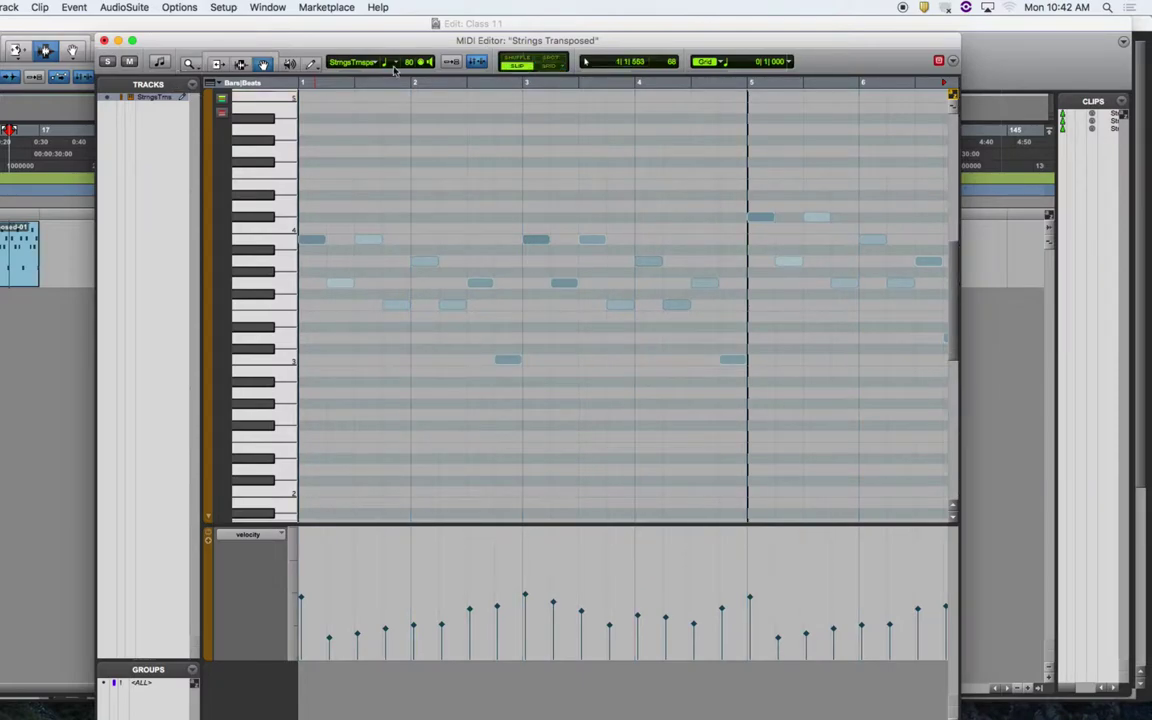
left_click(315, 243)
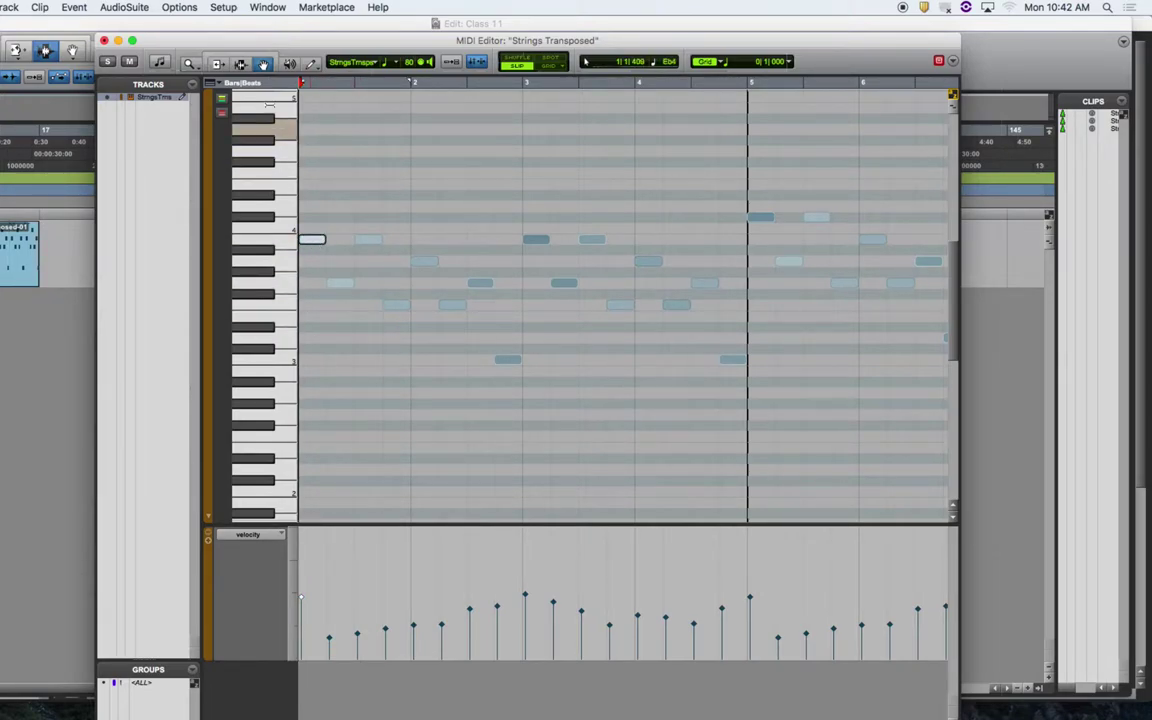
left_click(218, 65)
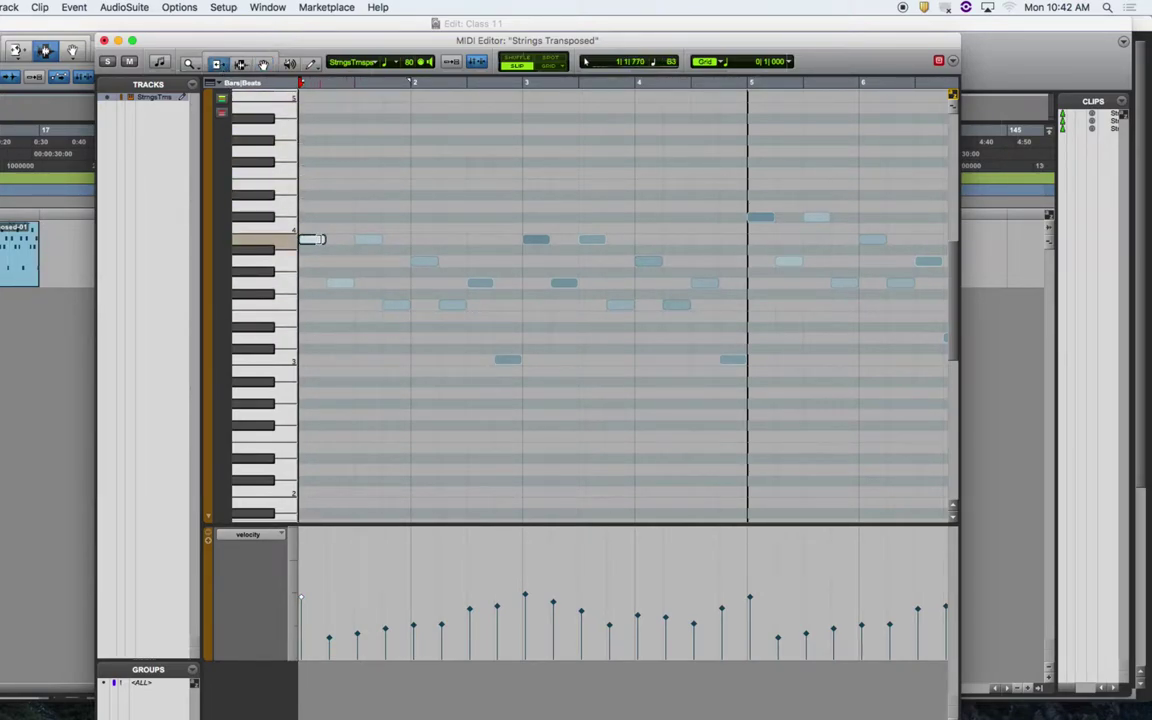
left_click(263, 64)
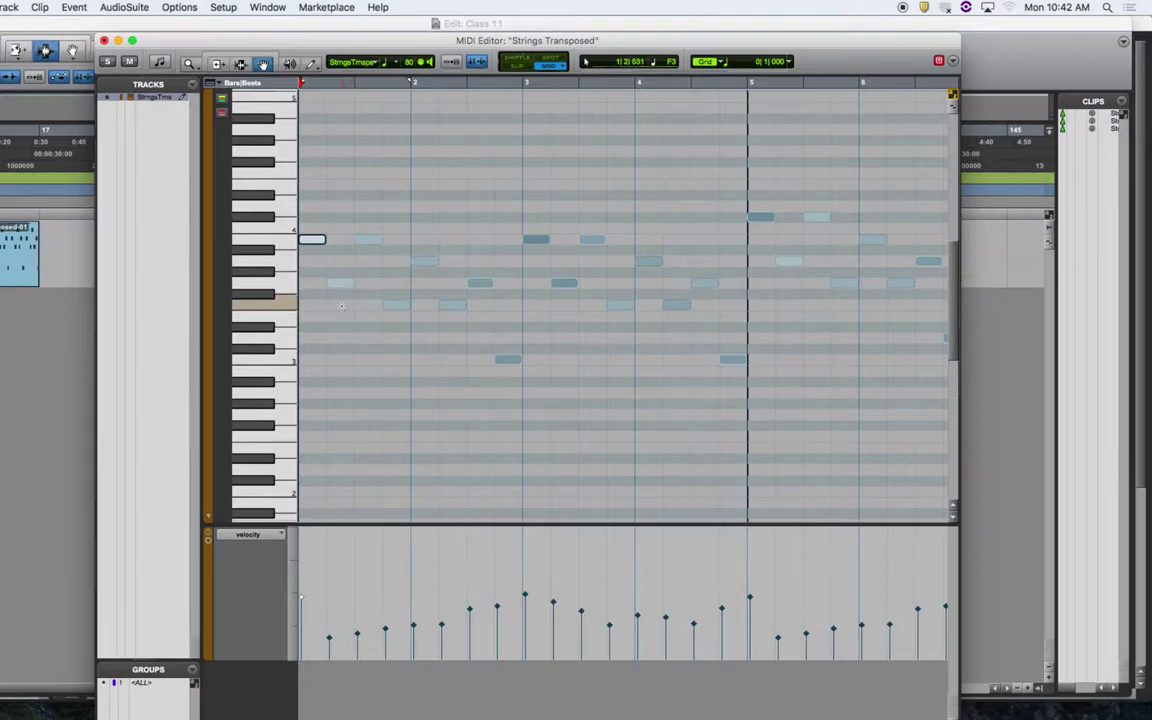
Step: Try selecting notes in bar 1 individually and as a marquee group, clearing the selection each time
left_click(400, 308, "shift")
left_click(373, 265)
left_click(317, 242)
left_click_drag(316, 212, 414, 339)
left_click(367, 272)
Step: Select six nonadjacent notes across bars 1 to 6, raise them one semitone, and play the result from the start
left_click(313, 241)
left_click(395, 304, "shift")
left_click(537, 241, "shift")
left_click(676, 305, "shift")
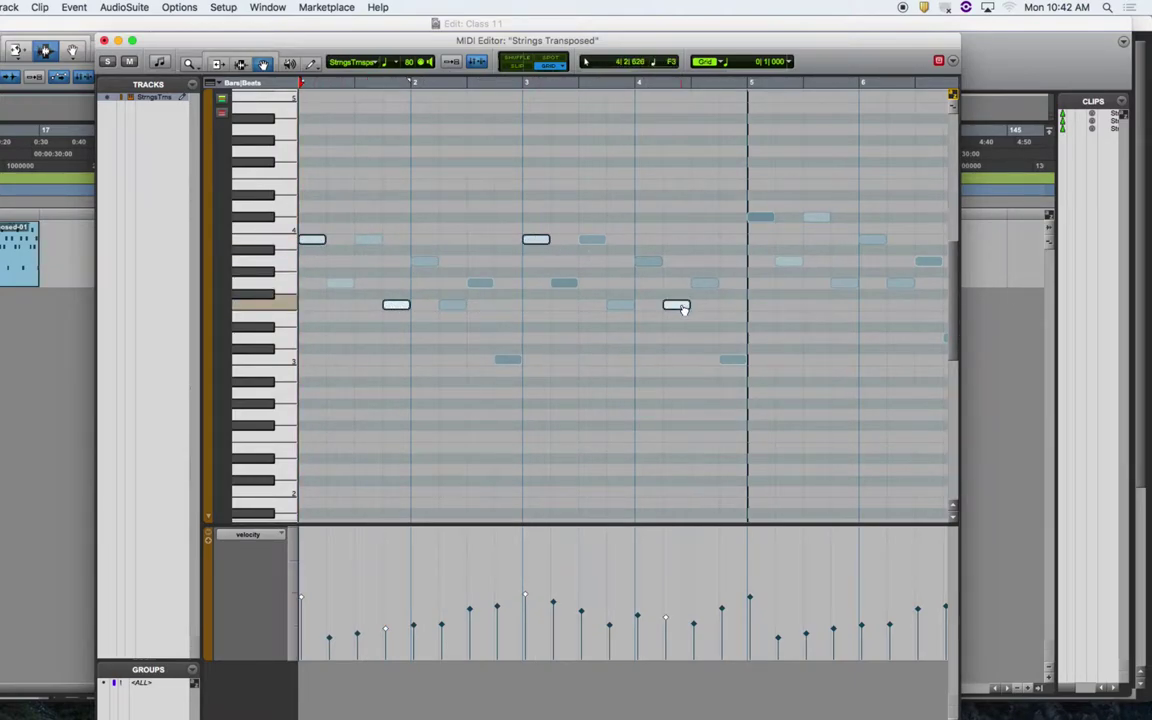
left_click(816, 218, "shift")
left_click(900, 283, "shift")
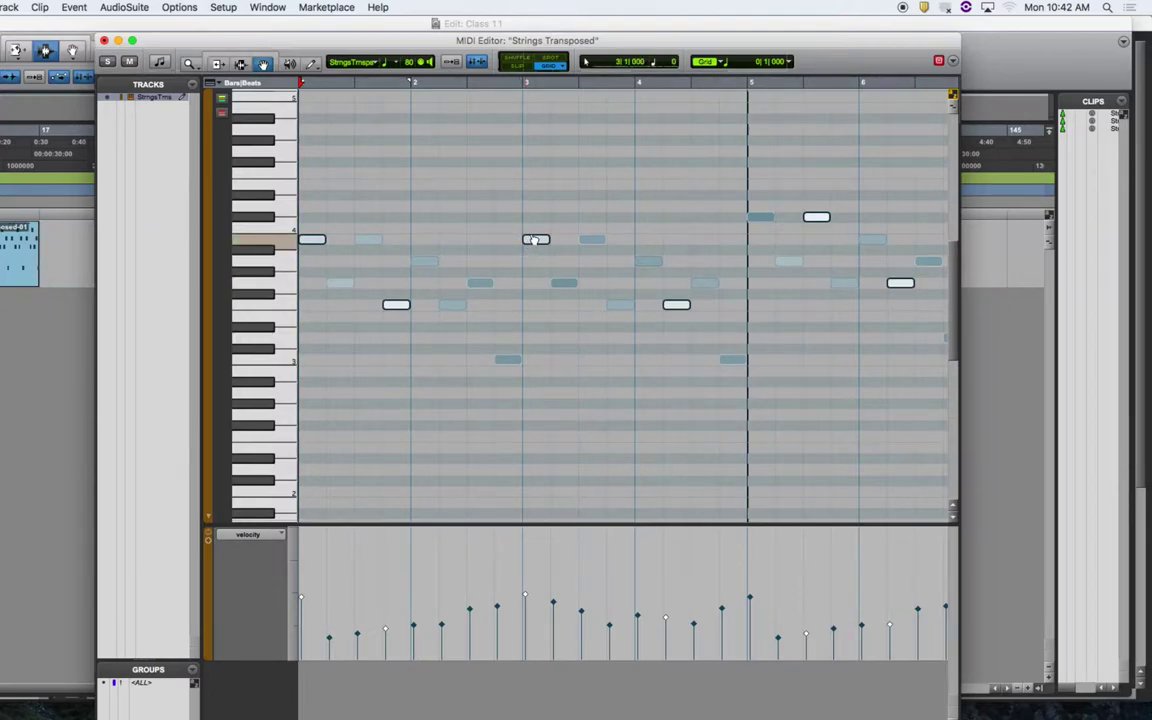
left_click_drag(532, 243, 534, 236)
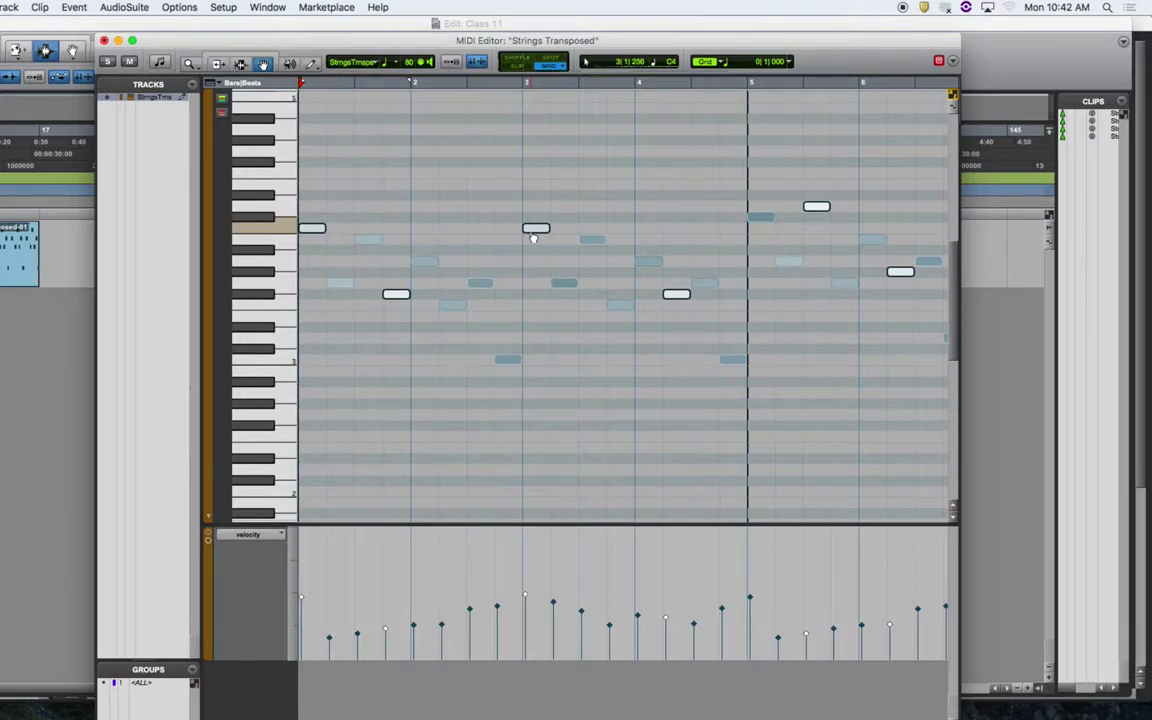
key("Return")
key("space")
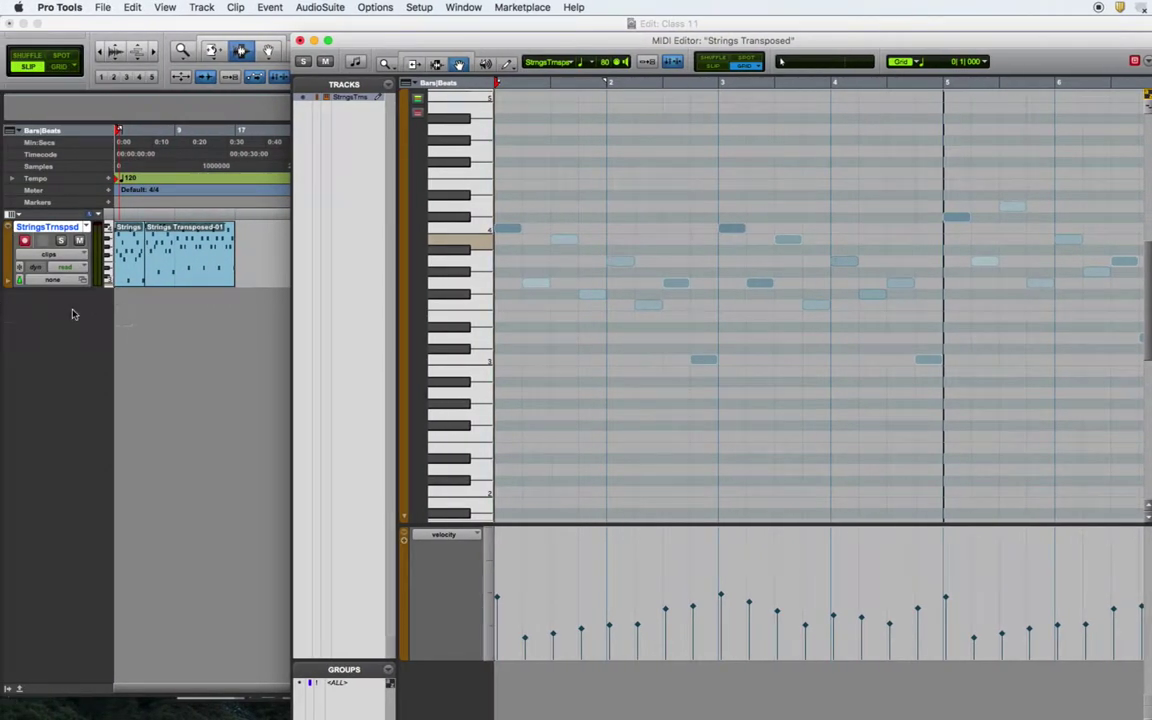
Step: Return to the Edit window and duplicate the StringsTrnspsd track without copying its clips
left_click(73, 314)
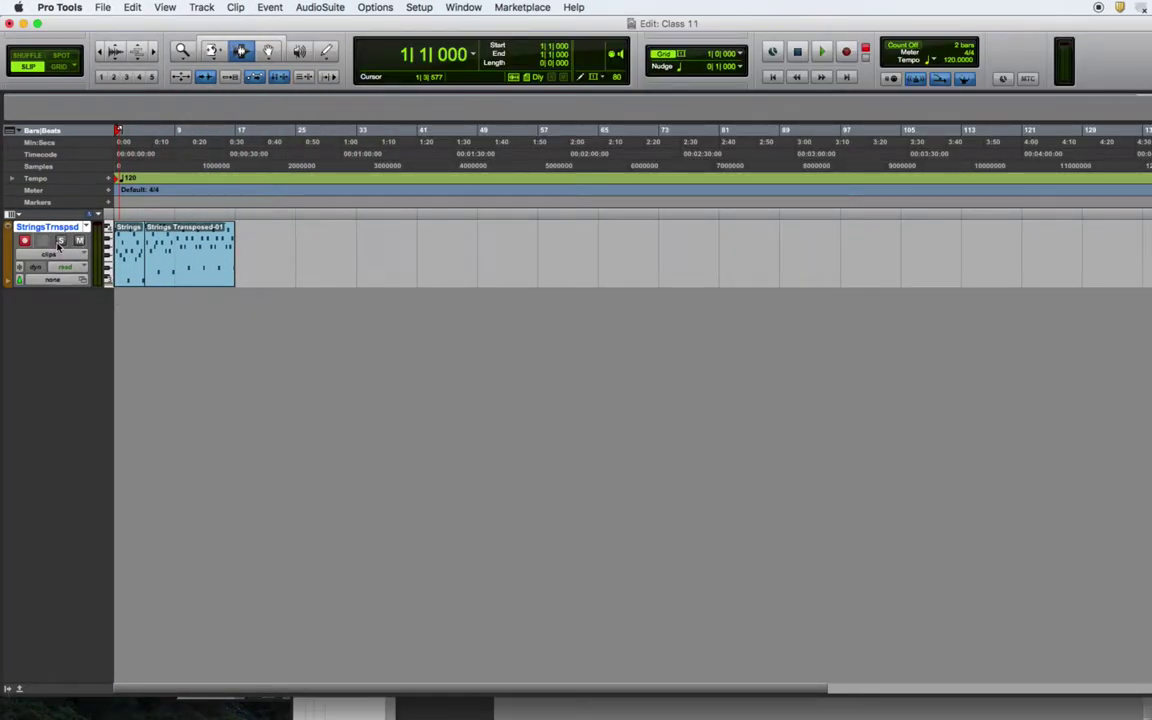
left_click(200, 7)
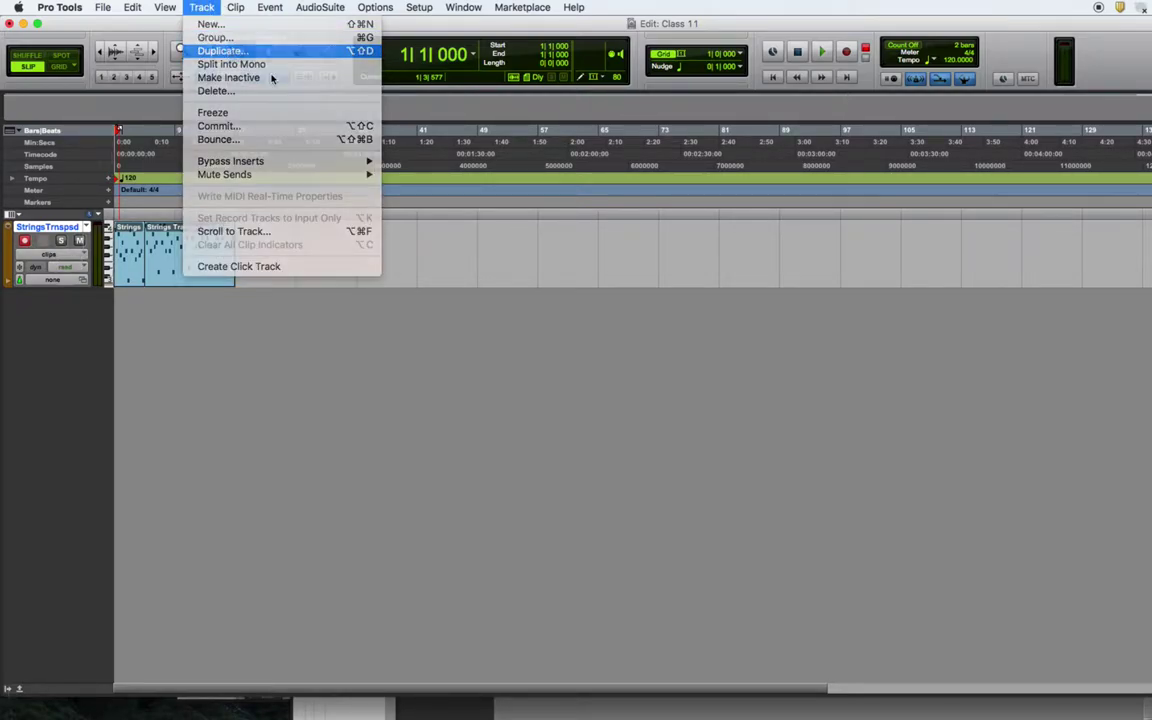
left_click(206, 50)
left_click(622, 280)
left_click(618, 295)
left_click(722, 397)
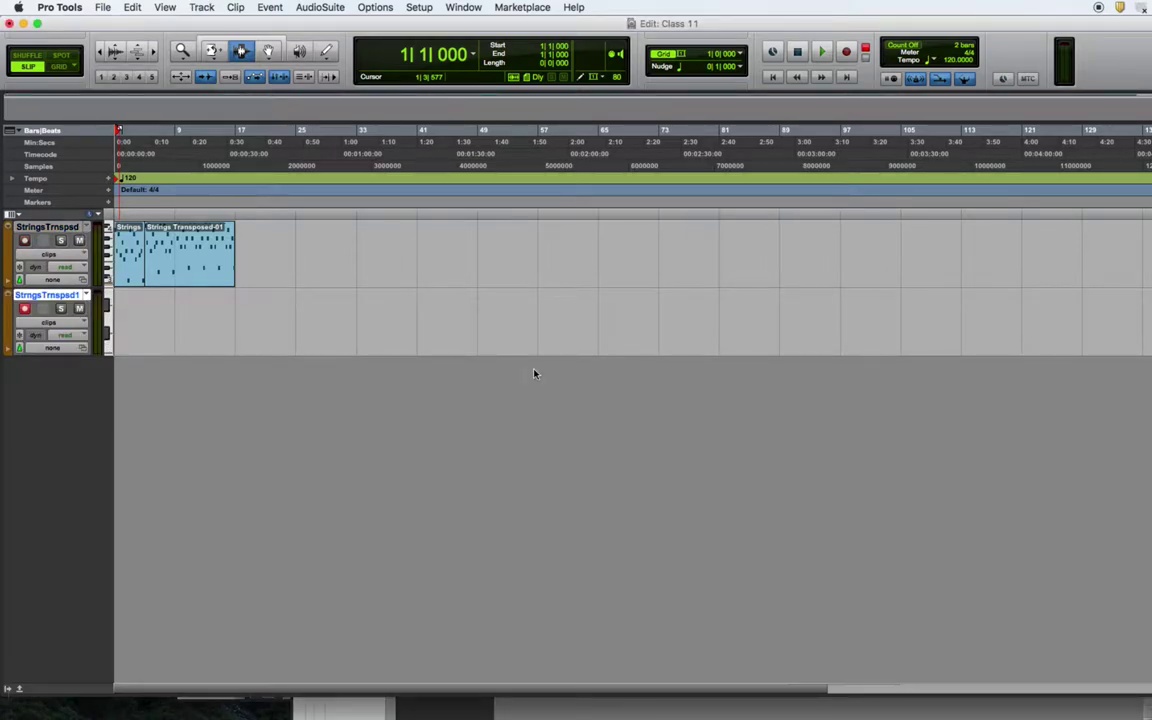
Step: Reopen the MIDI Editor, show the duplicate track alongside the original, and make the duplicate the target for note editing
left_click(460, 7)
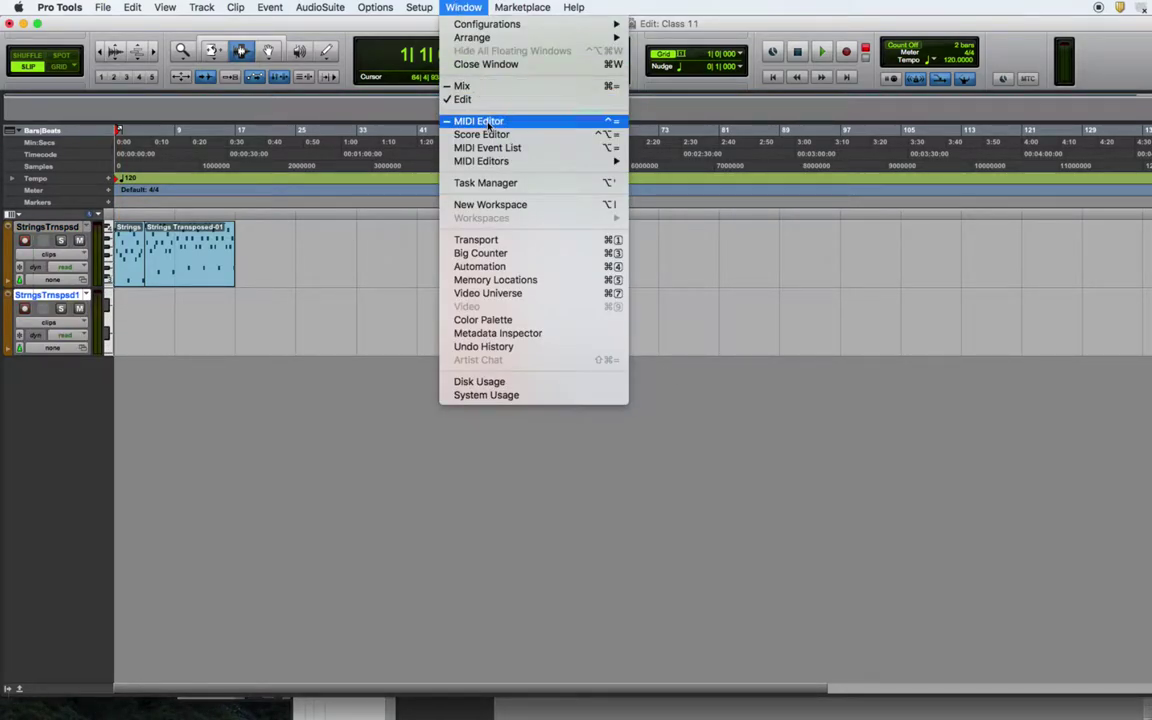
left_click(488, 123)
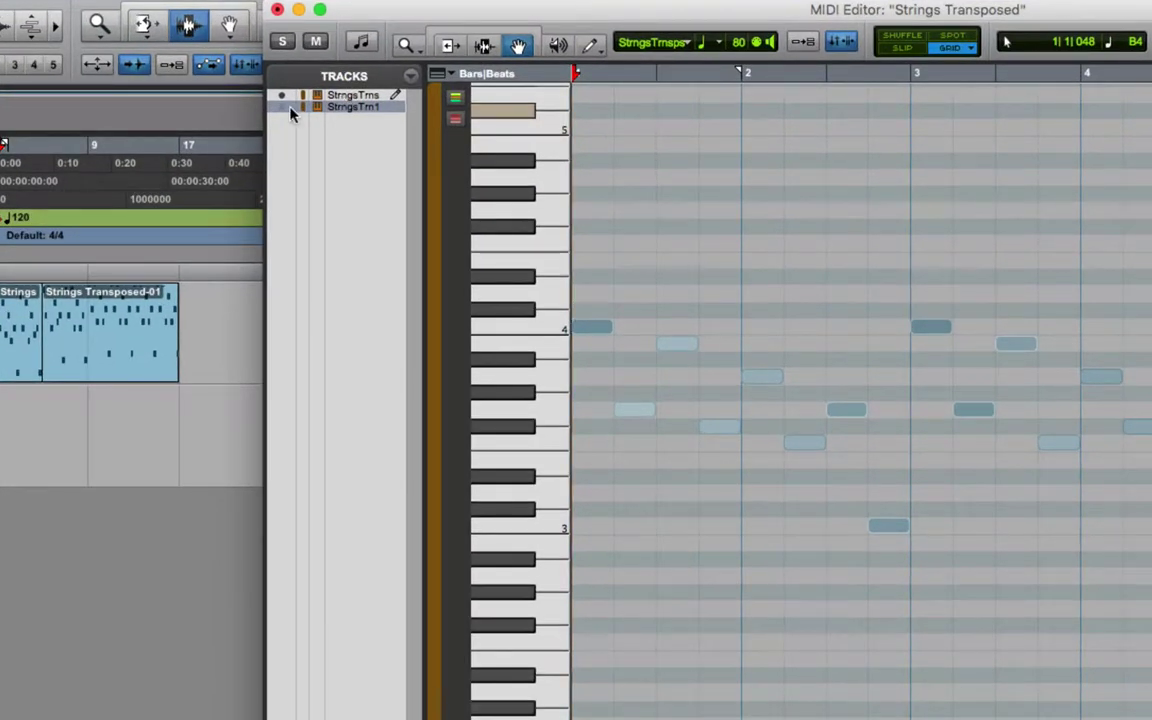
left_click(283, 107)
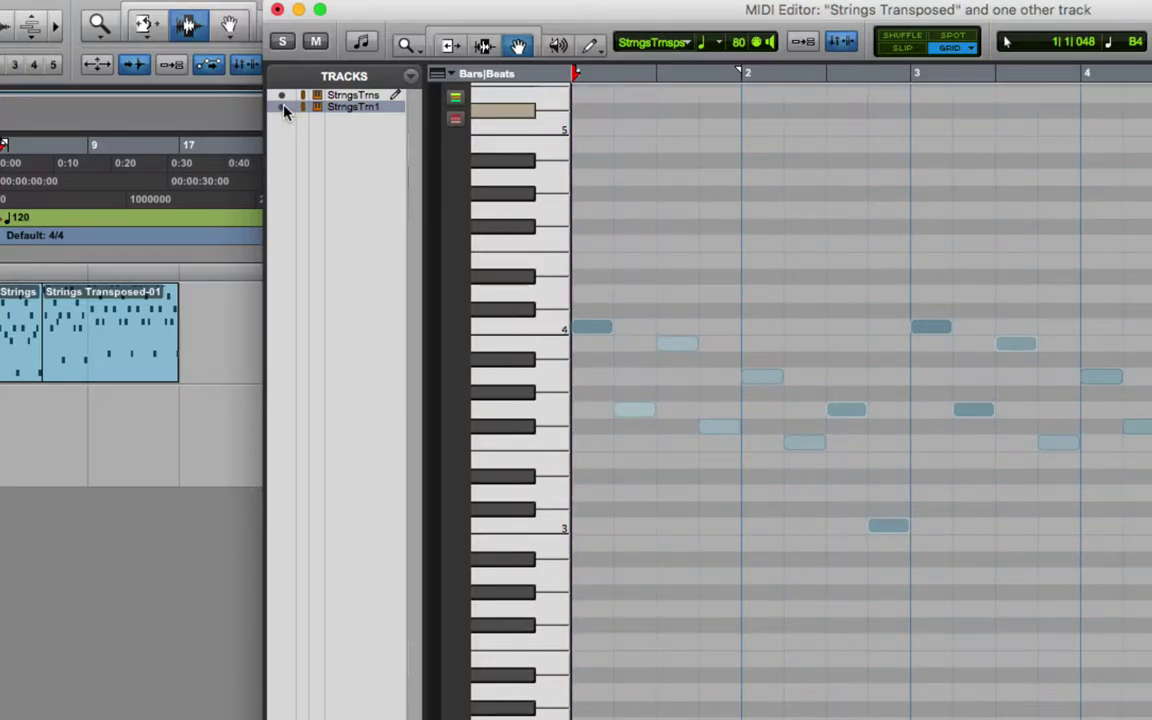
left_click(392, 107)
left_click(394, 96)
left_click(394, 107)
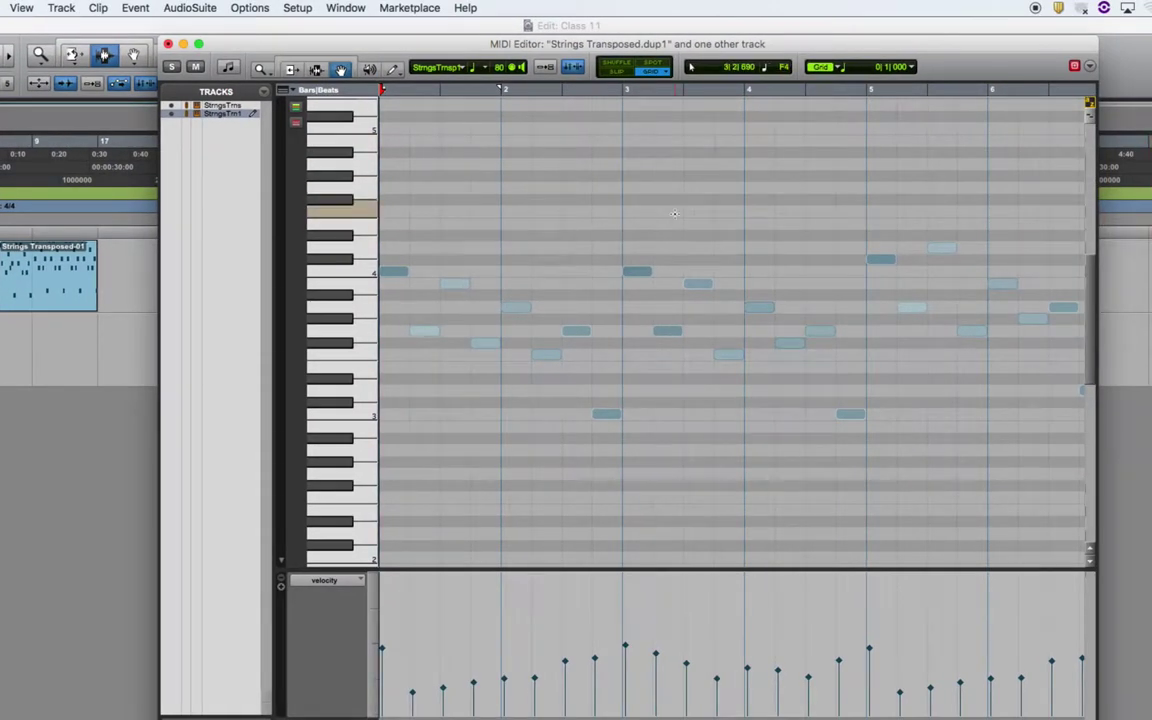
Step: Add eight quarter notes at G2 on beats 1 and 3 of bars 1 to 4 in the duplicate track
left_click(171, 108)
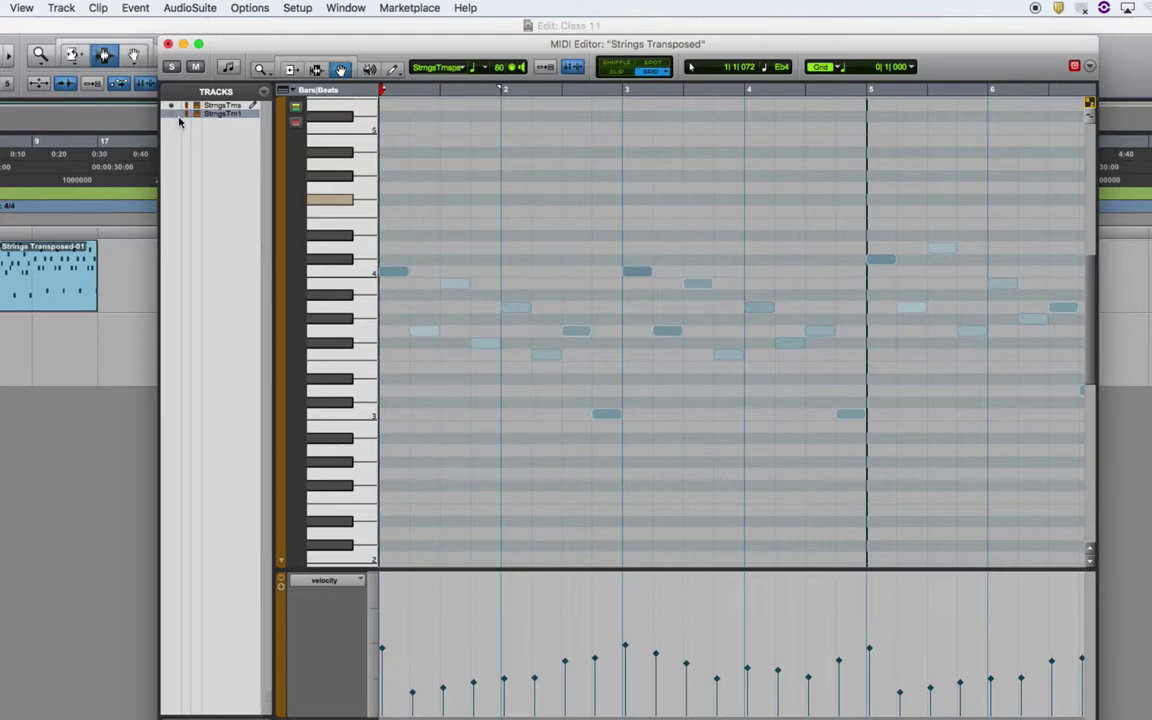
left_click(171, 116)
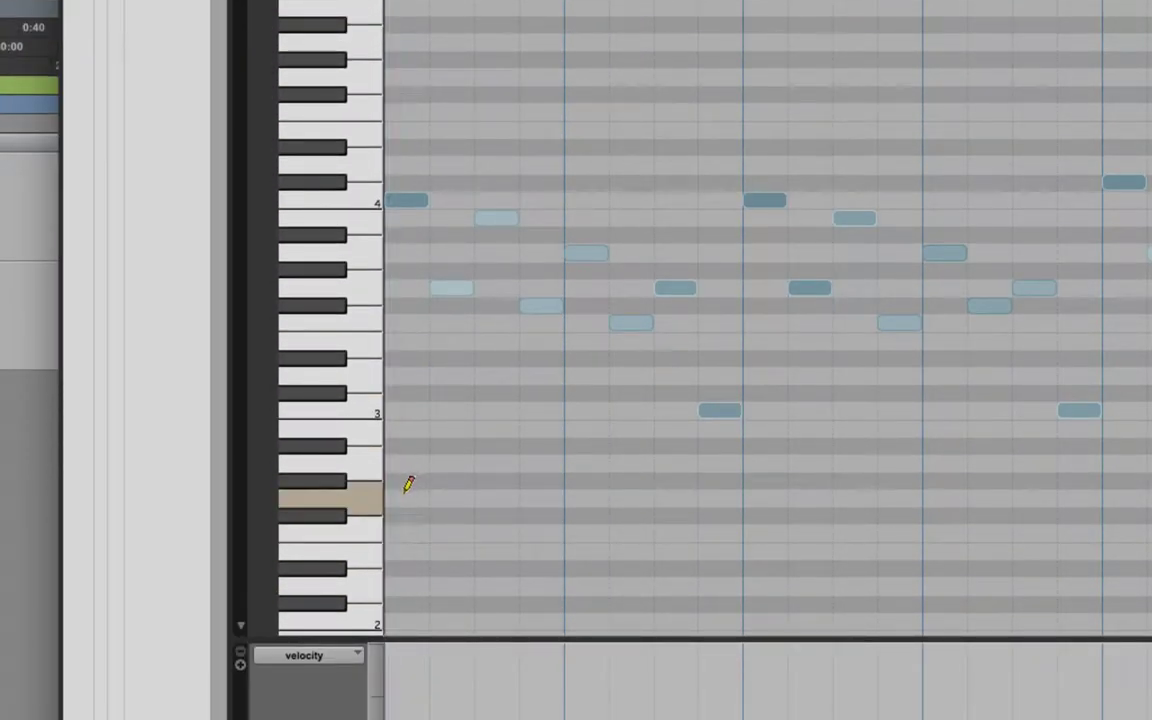
left_click(406, 522)
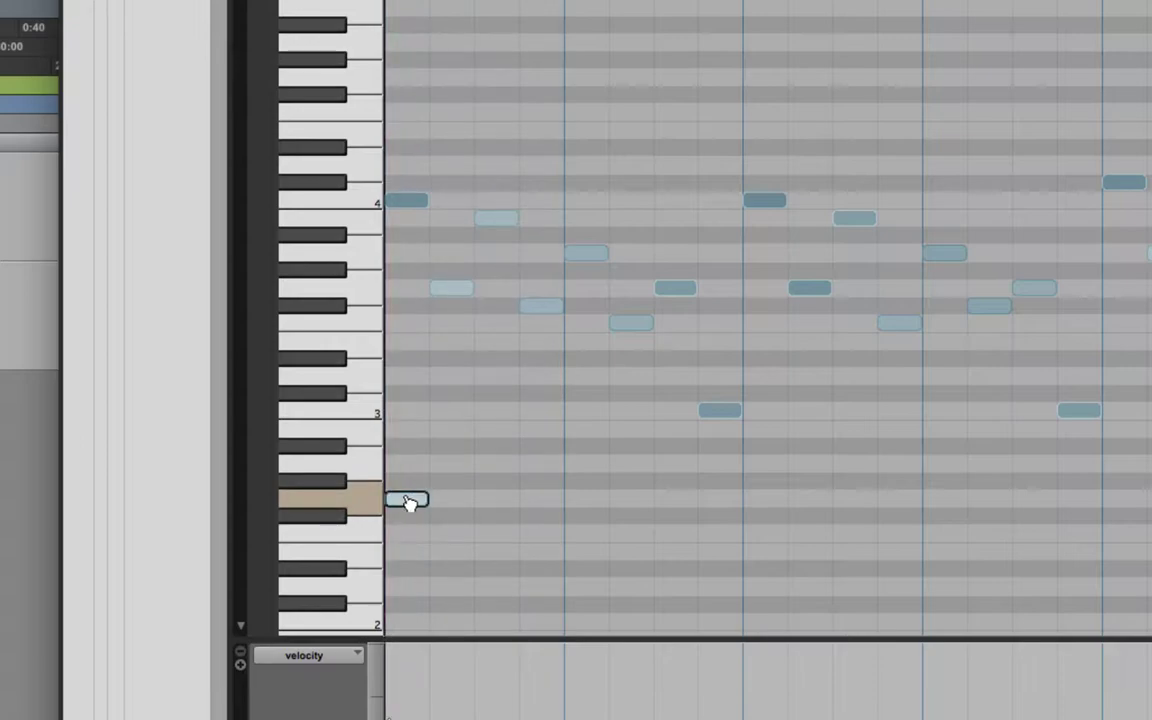
left_click(482, 498)
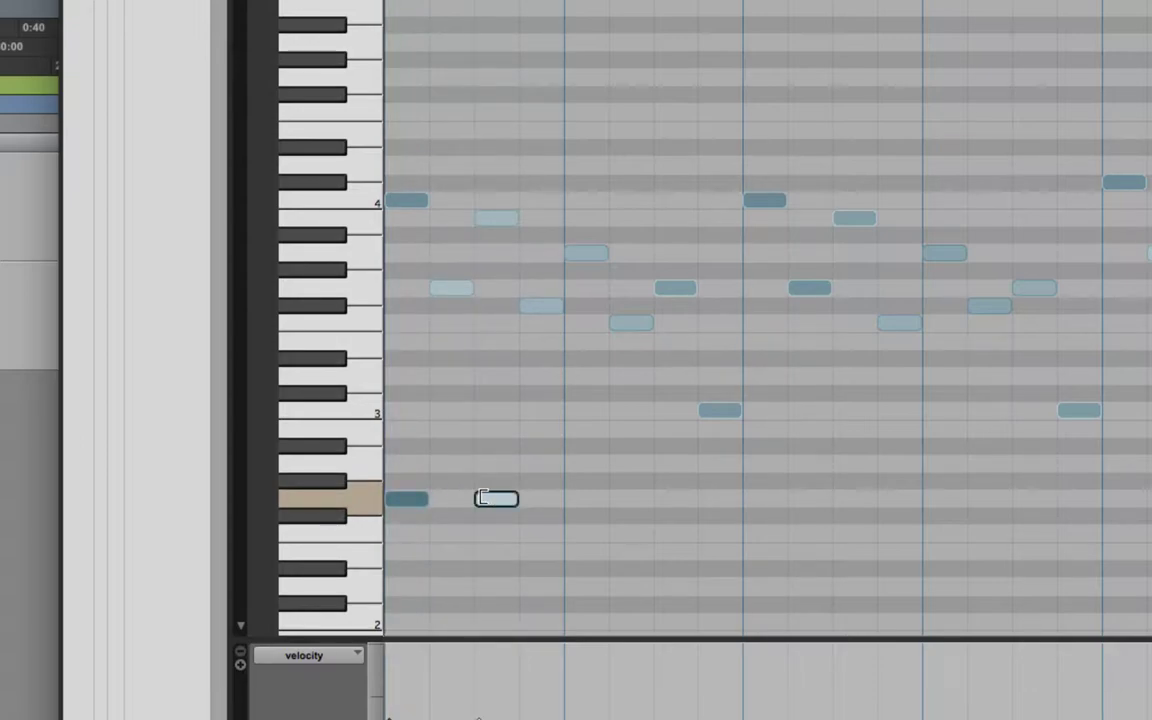
left_click(584, 496)
left_click(670, 497)
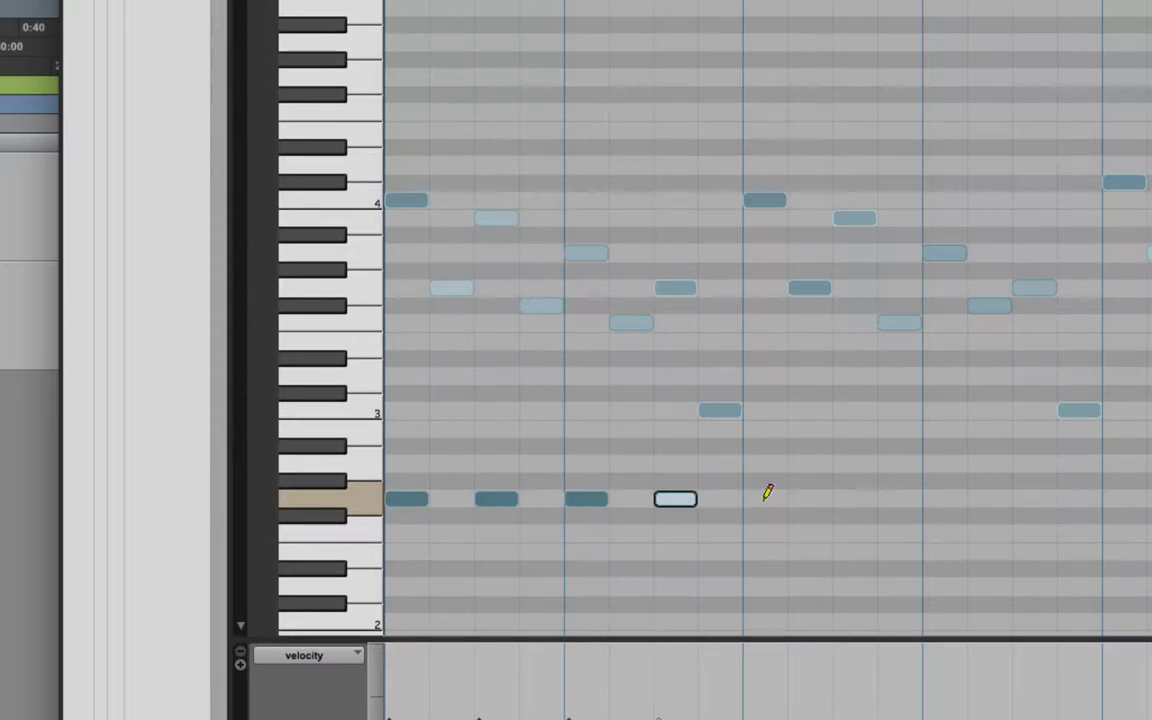
left_click(765, 497)
left_click(852, 498)
left_click(946, 497)
left_click(1035, 498)
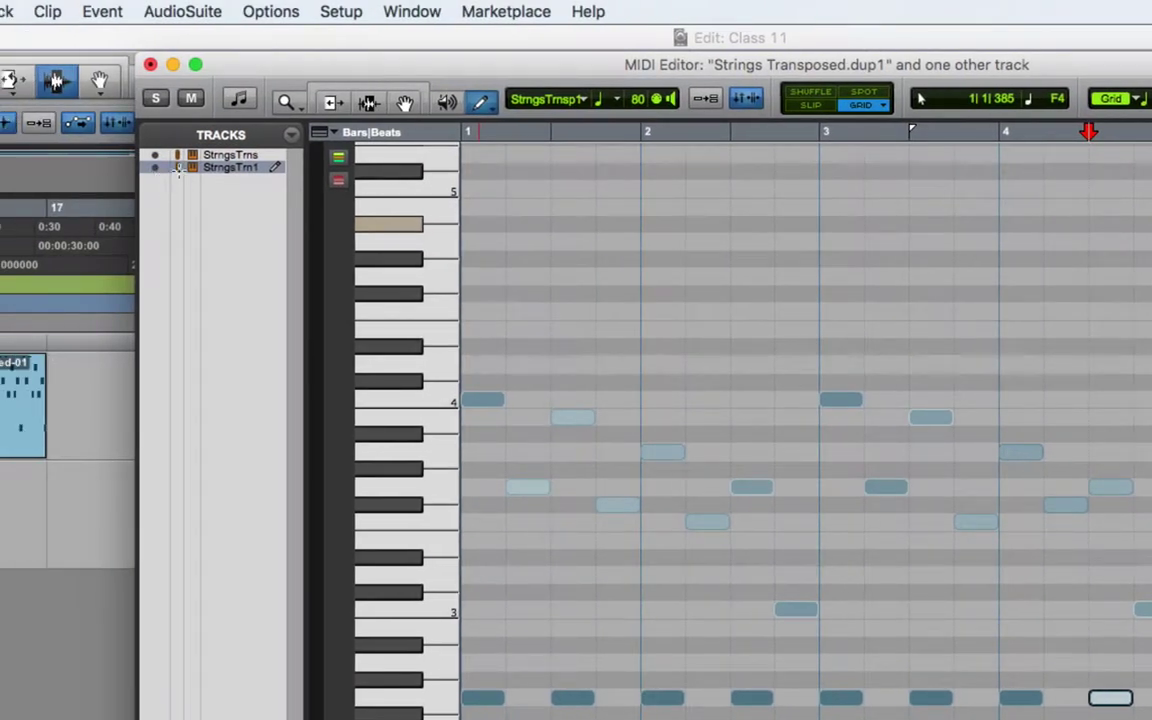
Step: View the duplicate track's notes on their own, and display both tracks together again
left_click(155, 155)
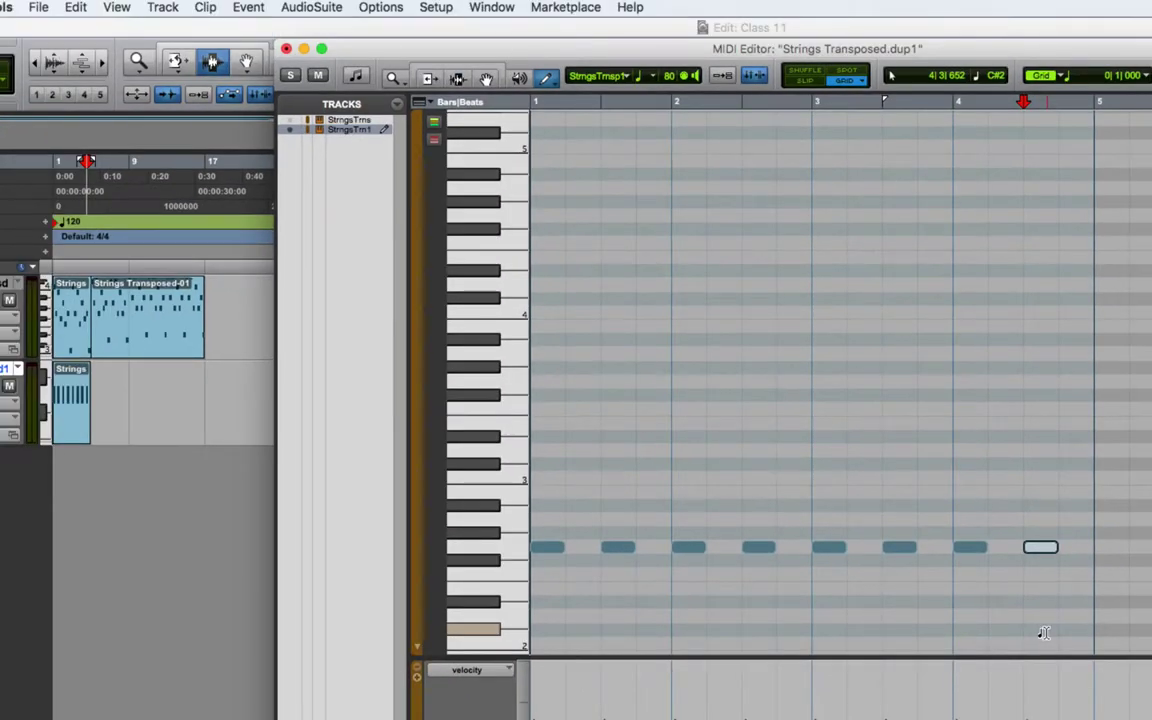
left_click(292, 130)
left_click(290, 130)
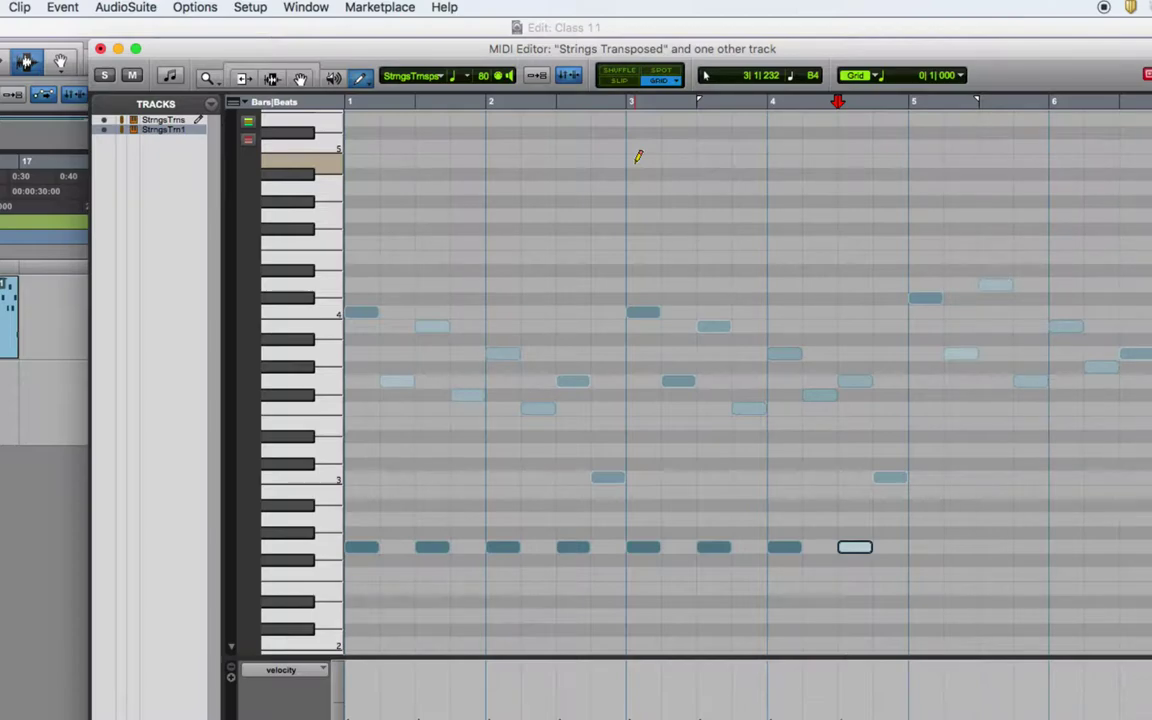
Step: Play both tracks together from the start through bar 4, activating the Grabber tool during playback
key("Return")
key("space")
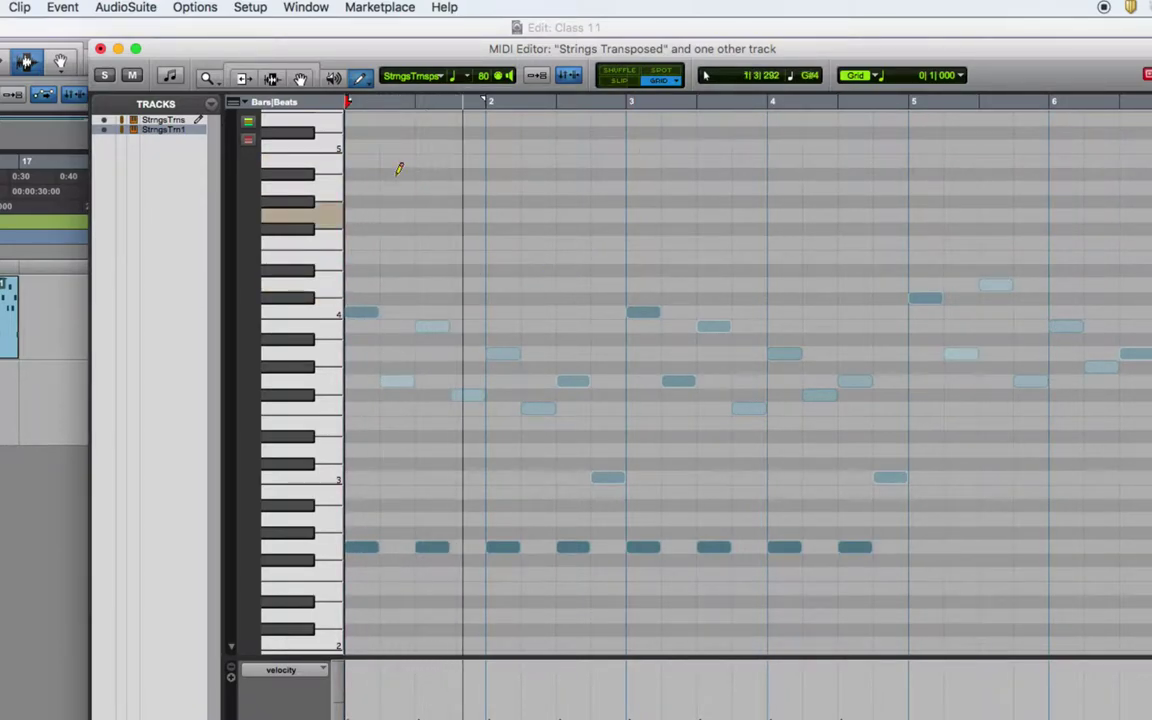
left_click(302, 78)
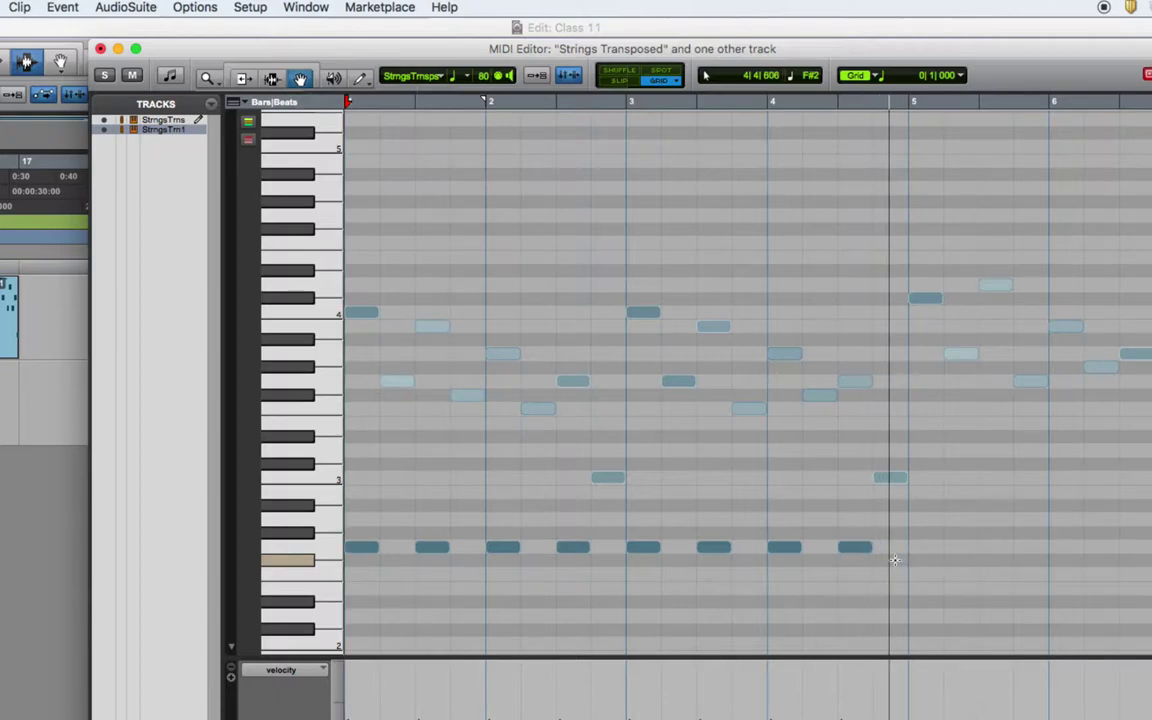
key("space")
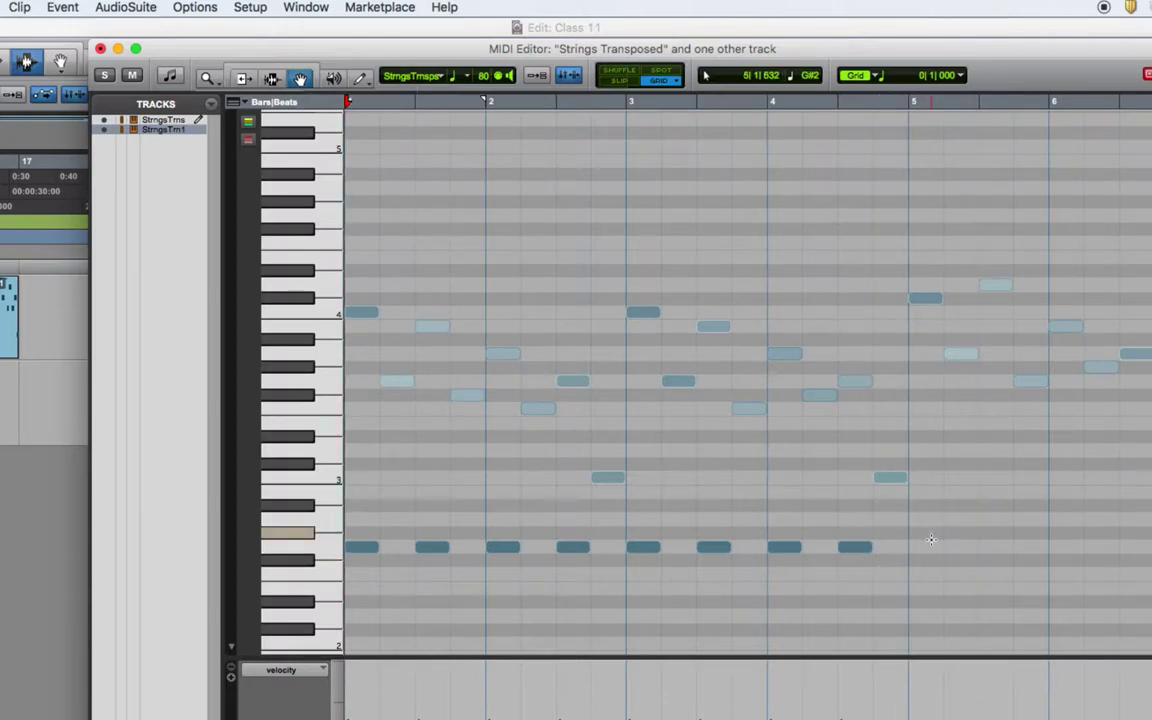
Step: Try duplicating the eight G2 notes in bars 1 to 4, and undo the copy
left_click_drag(879, 535, 365, 553)
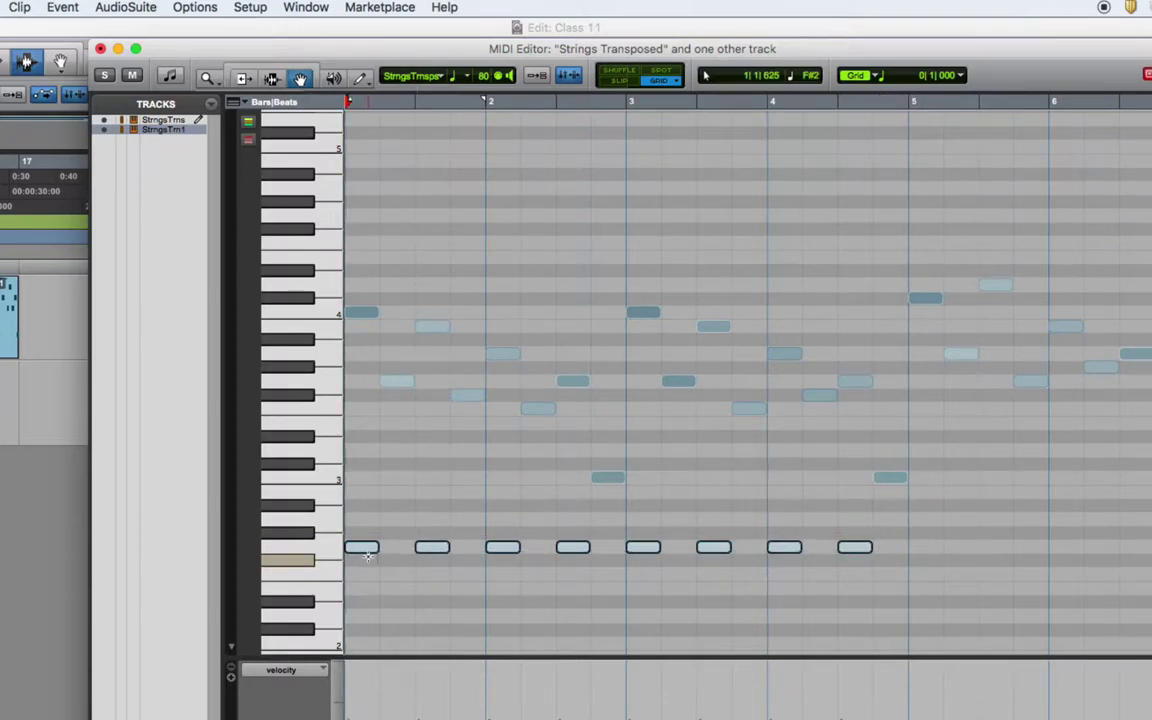
key("super+d")
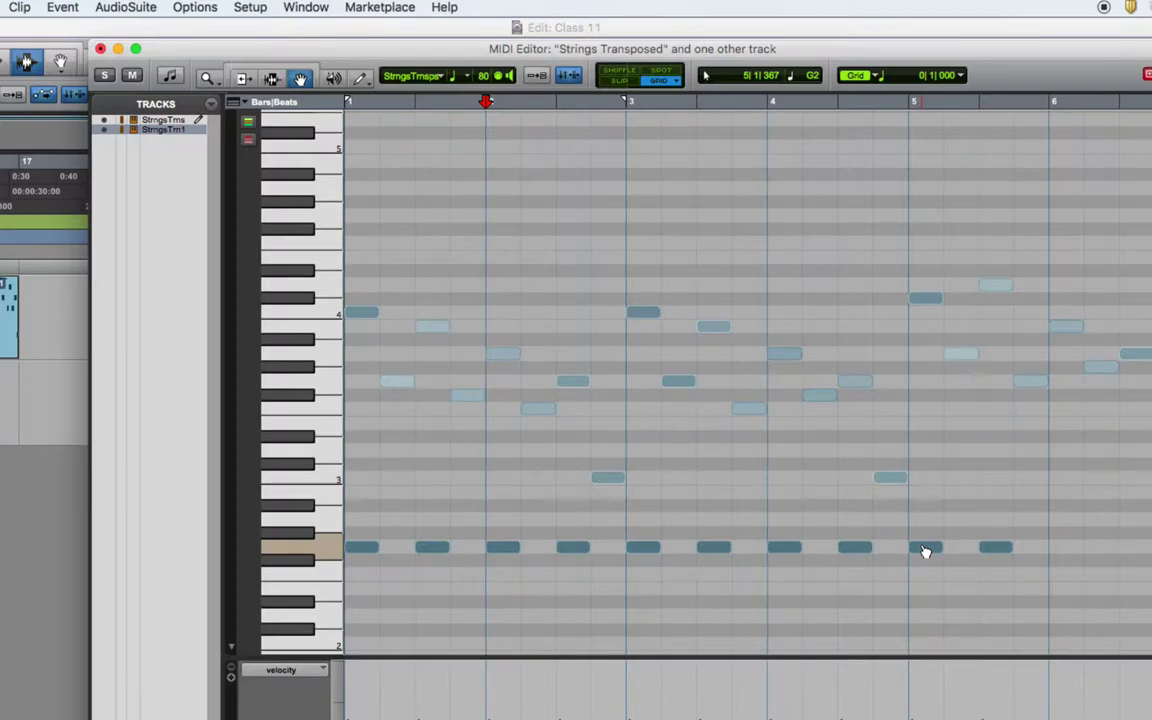
key("super+z")
Step: Reselect the eight G2 notes in bars 1 to 4 and duplicate them twice to extend the pattern through bar 9
left_click(949, 529)
left_click_drag(913, 535, 345, 562)
key("super+d")
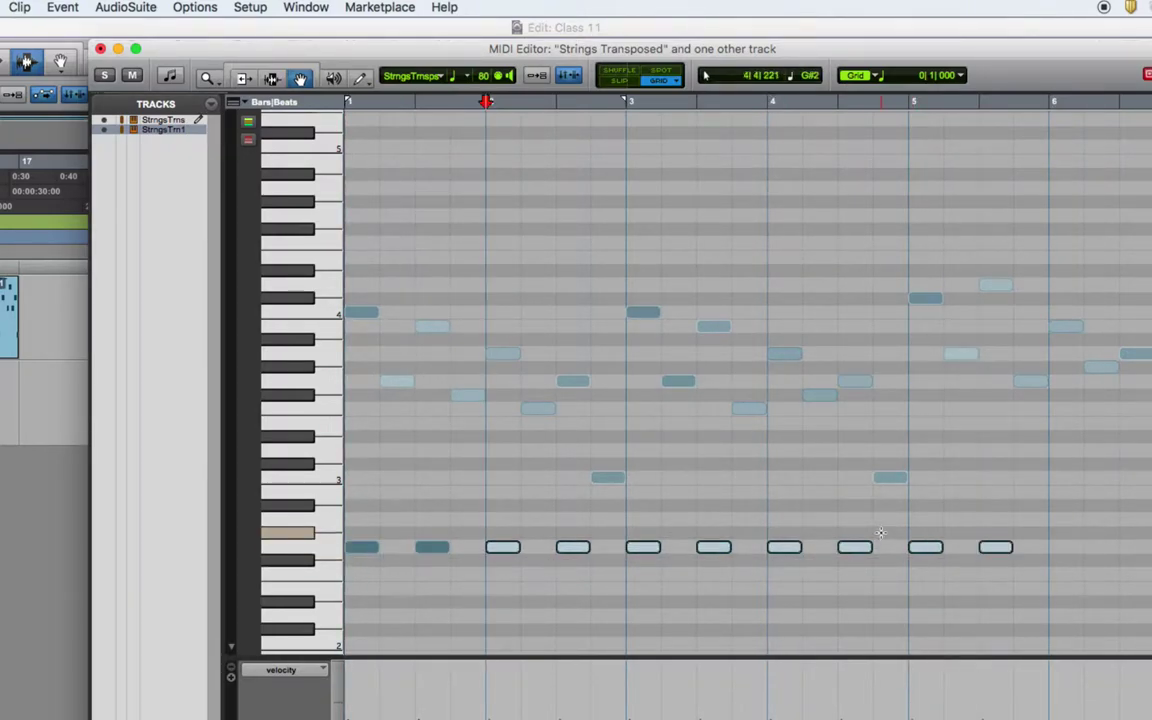
mouse_move(930, 550)
left_mouse_down()
mouse_move(1131, 560)
mouse_move(930, 550)
left_mouse_up()
key("super+d")
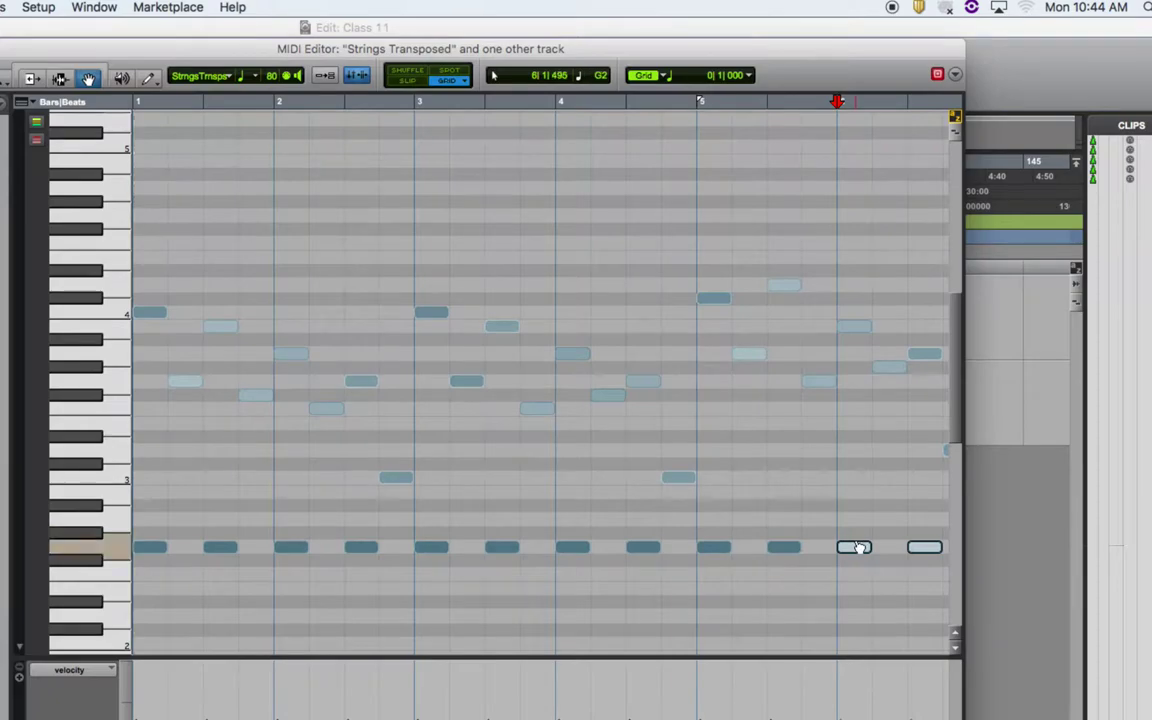
Step: Audition G#2, A2 and E2 for the repeated low notes in bars 5 to 9, and settle them on D2
mouse_move(911, 519)
left_mouse_down()
mouse_move(986, 586)
mouse_move(820, 587)
left_mouse_up()
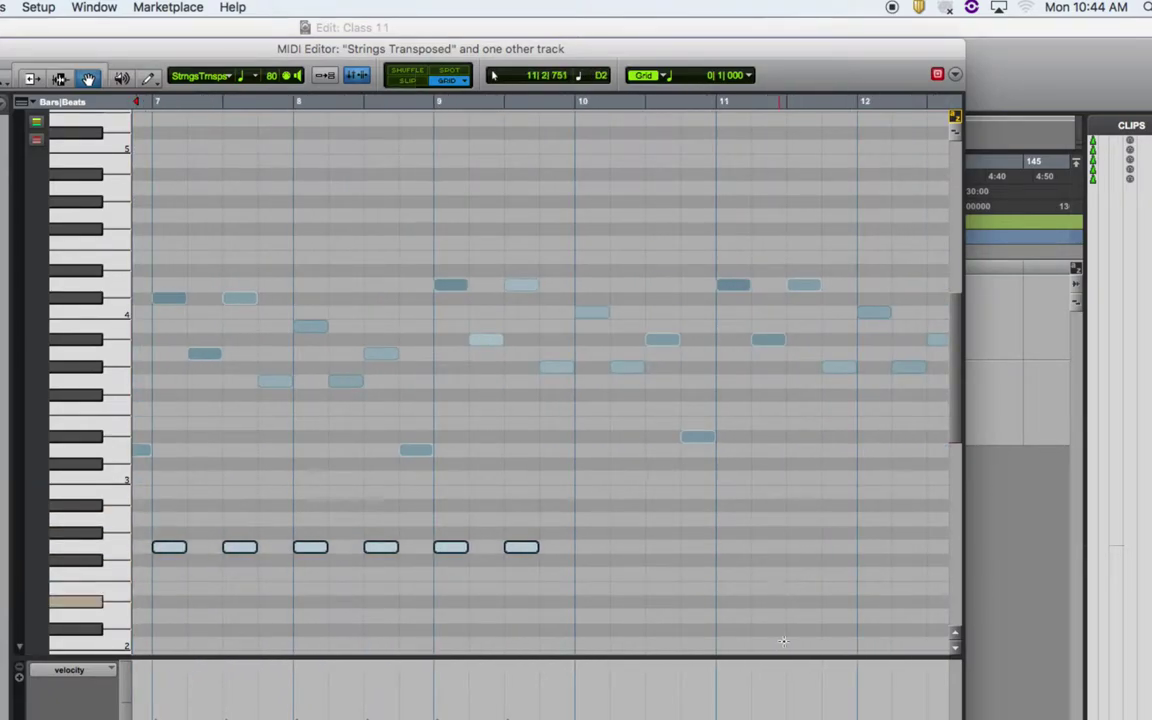
left_click_drag(380, 545, 381, 540)
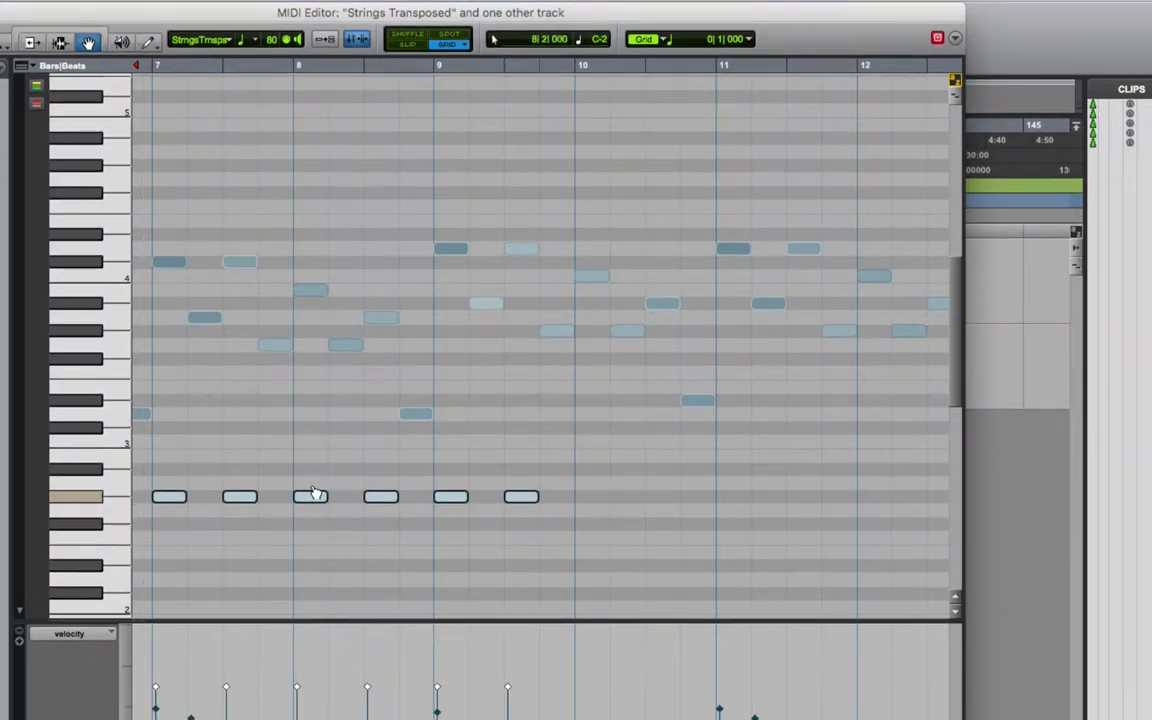
key("Up")
key("Up")
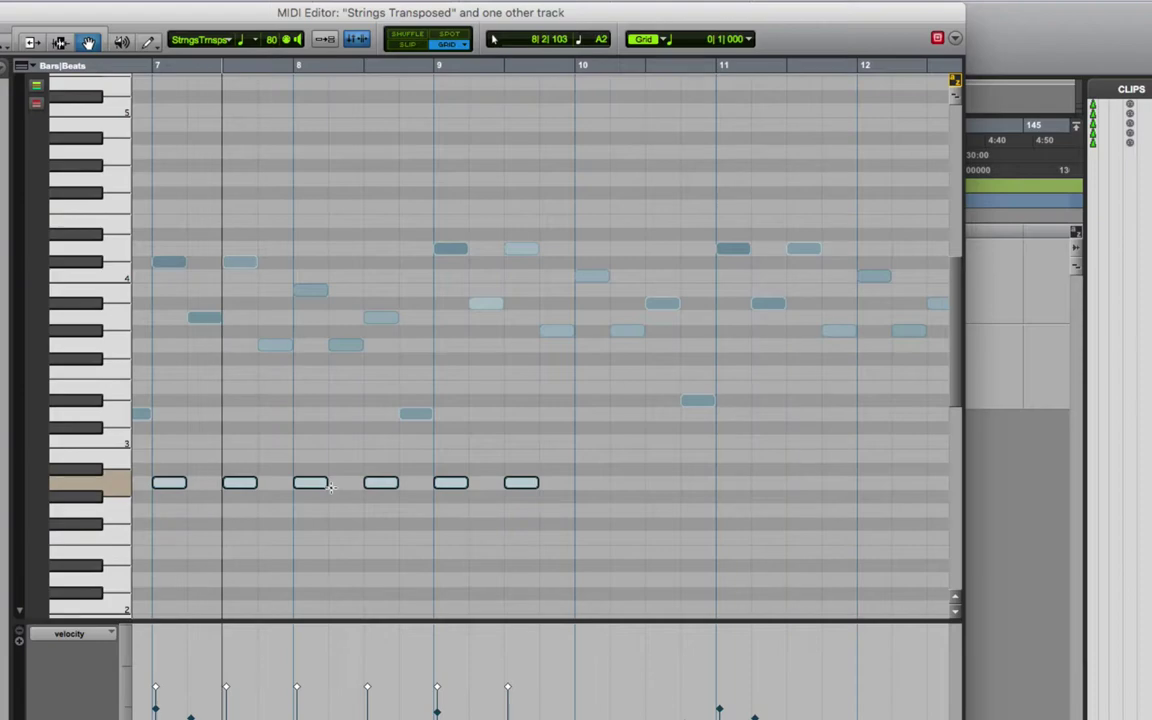
left_click_drag(316, 473, 316, 553)
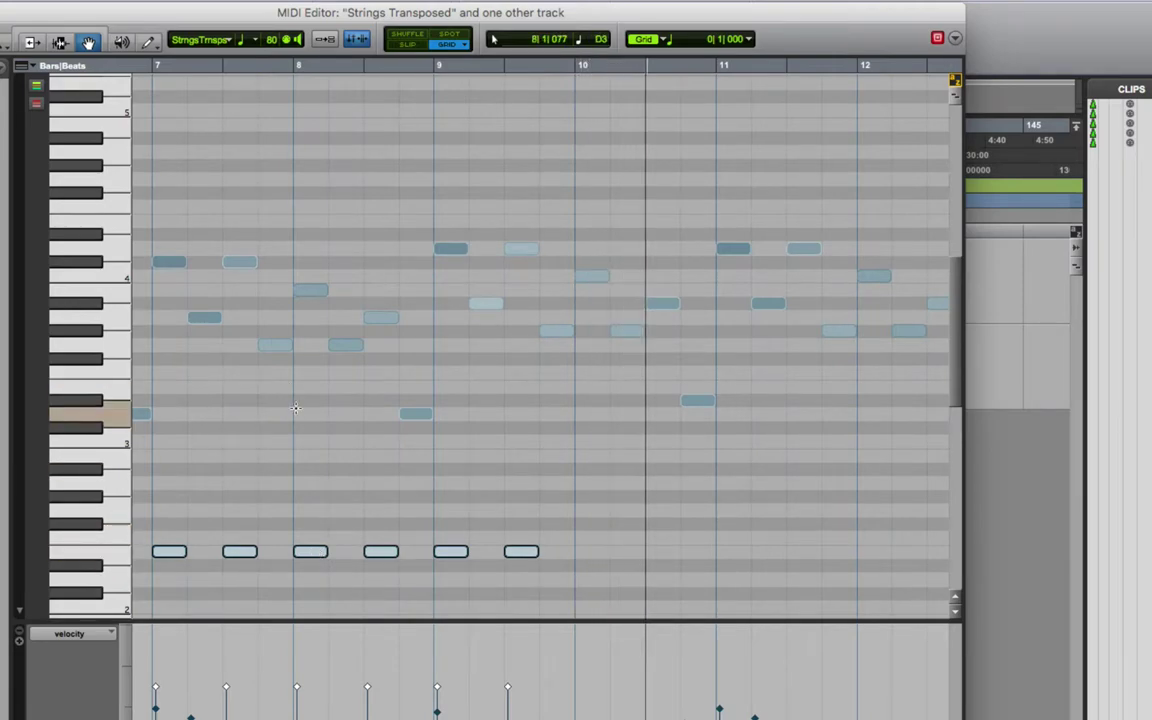
left_click_drag(314, 556, 314, 580)
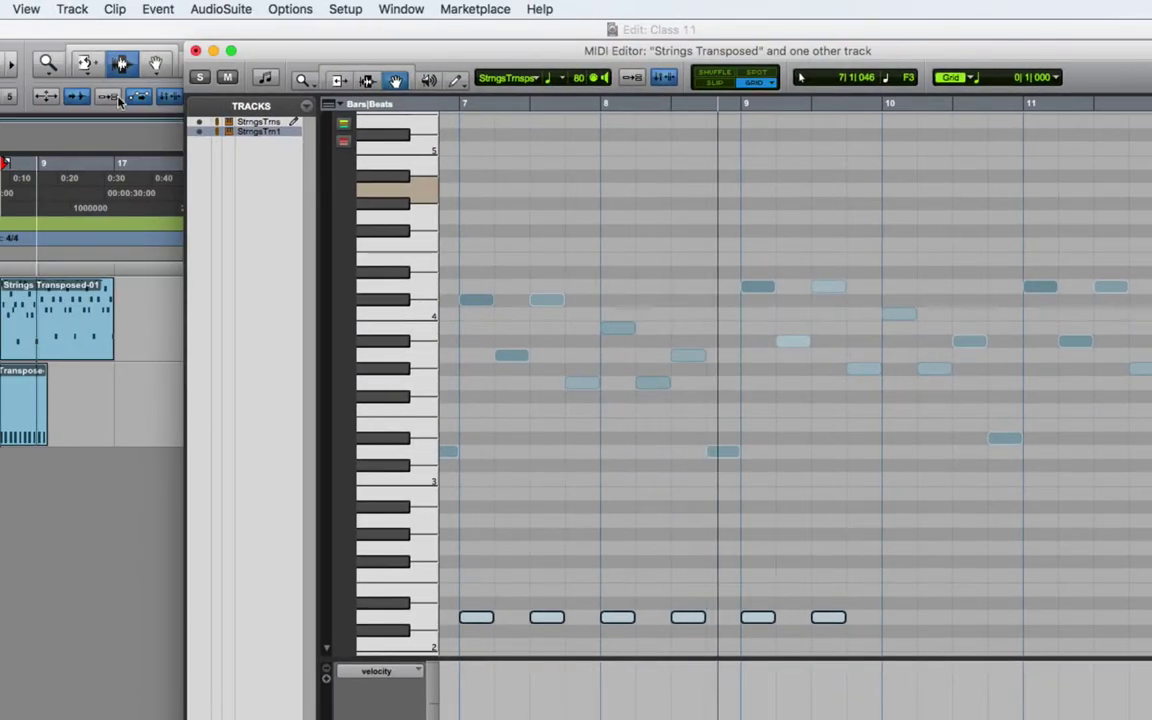
Step: Switch the MIDI Editor to notation view at bar 1, and compare the original track alone with both staves together
left_click(200, 132)
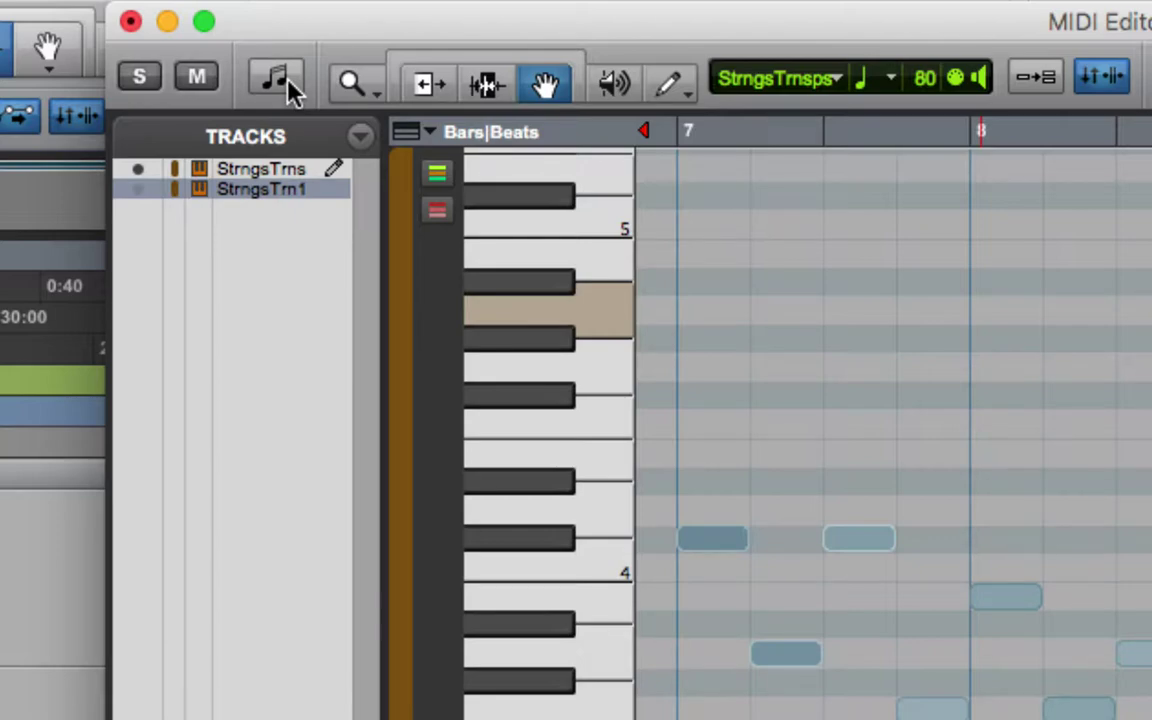
left_click(288, 87)
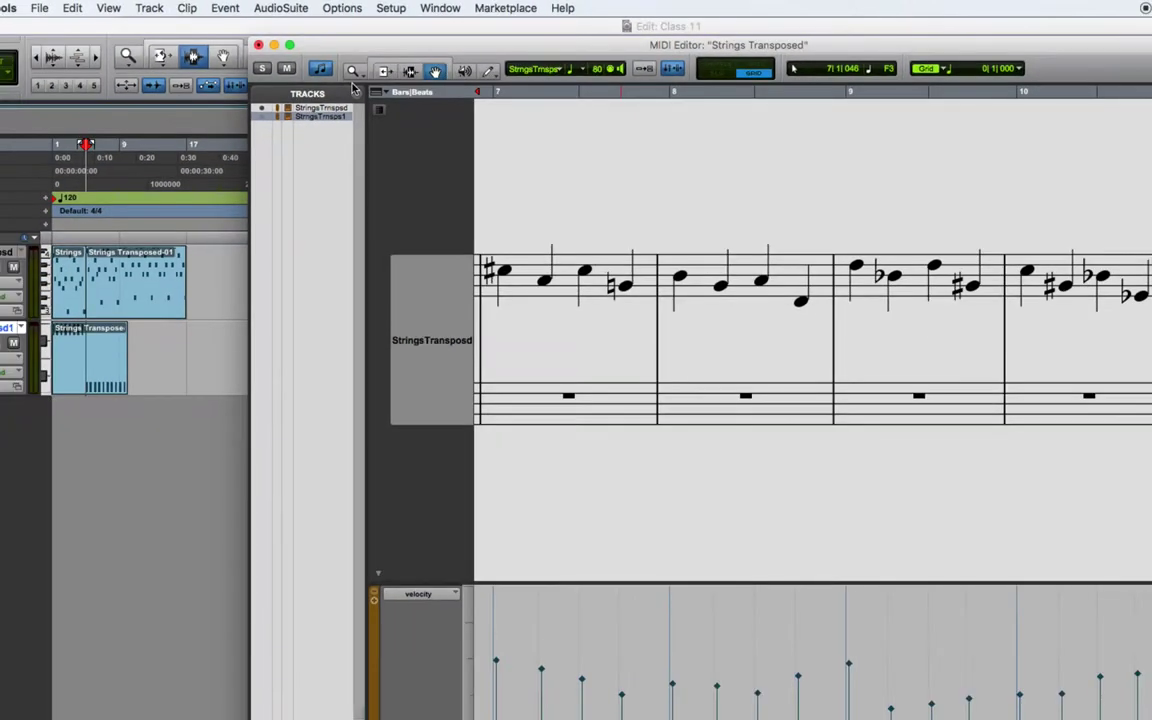
key("Return")
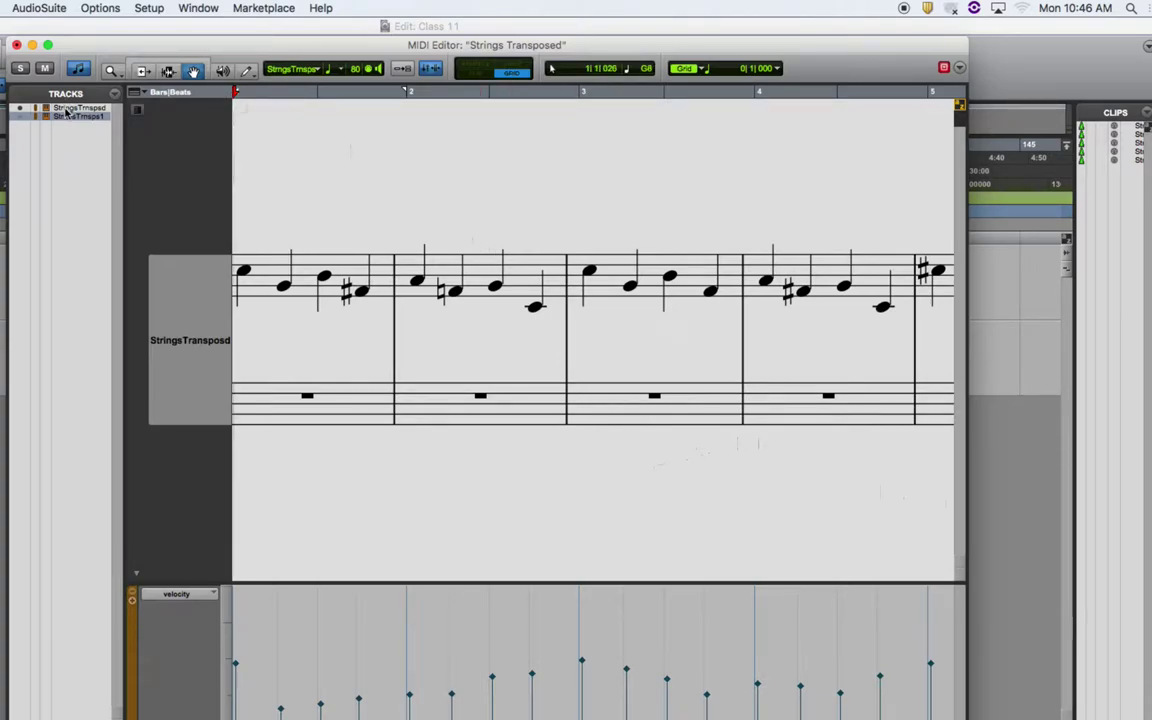
left_click(21, 117)
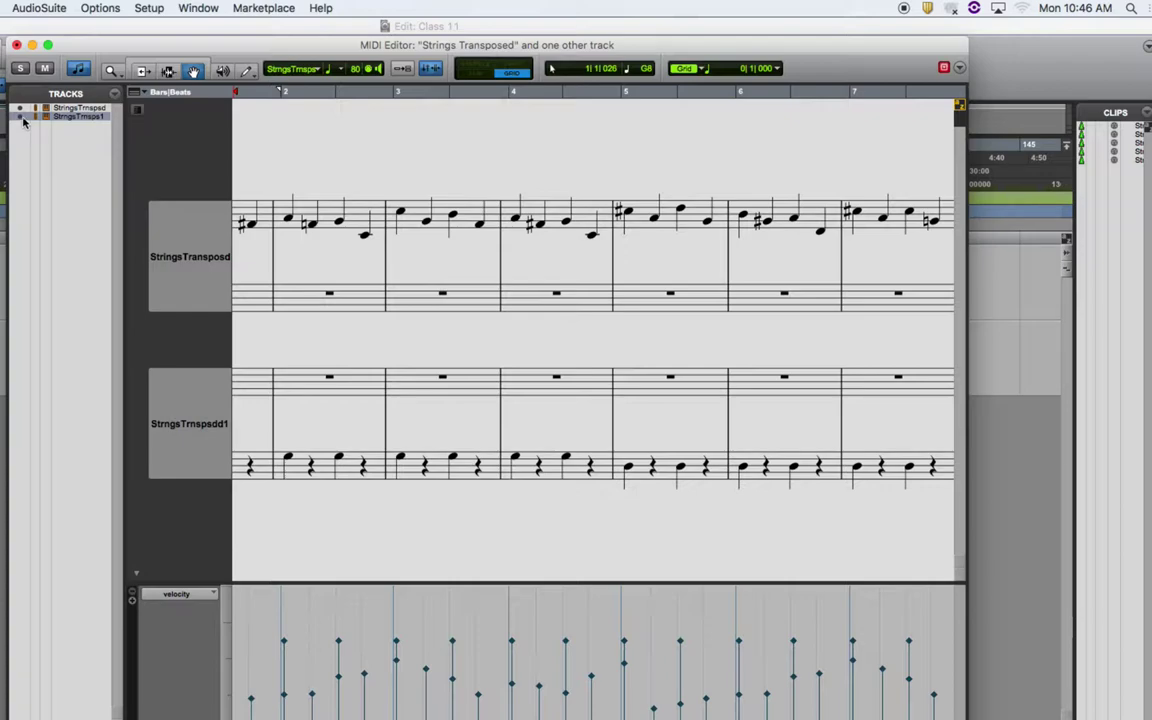
left_click(22, 117)
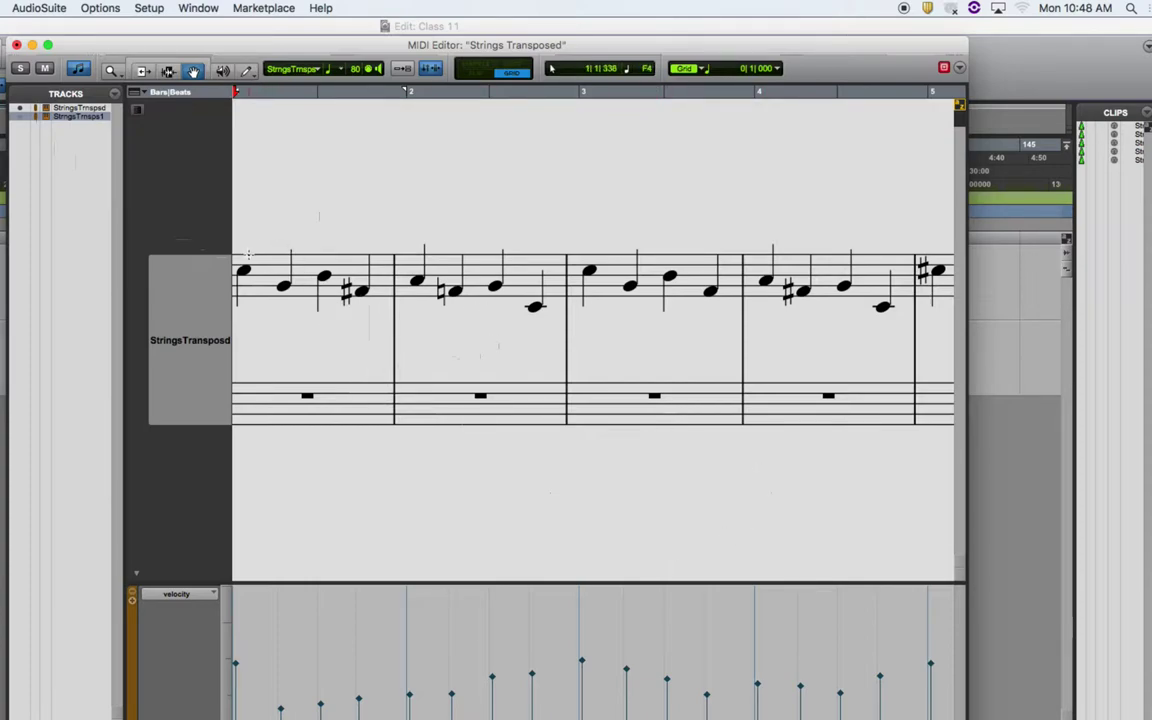
Step: Try shifting the first note of bar 1 in the notation to B3 and C#4, and return it to C4
left_click(243, 272)
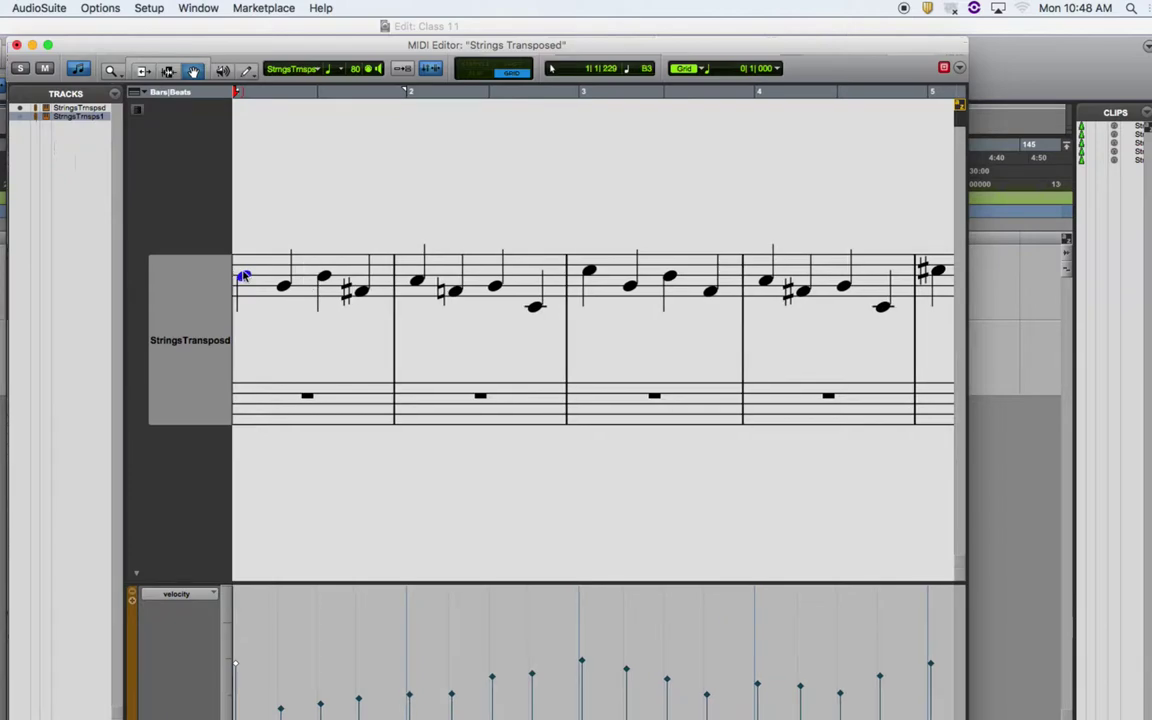
left_click_drag(243, 276, 244, 270)
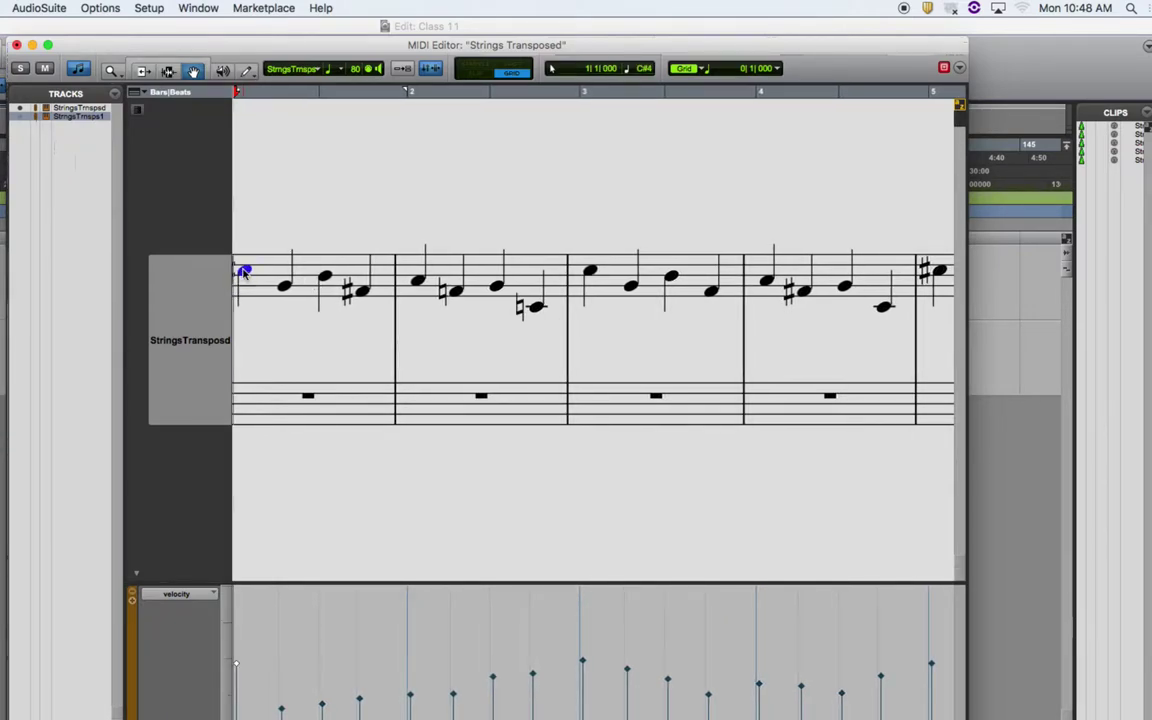
mouse_move(245, 275)
left_mouse_down()
mouse_move(245, 263)
mouse_move(248, 273)
left_mouse_up()
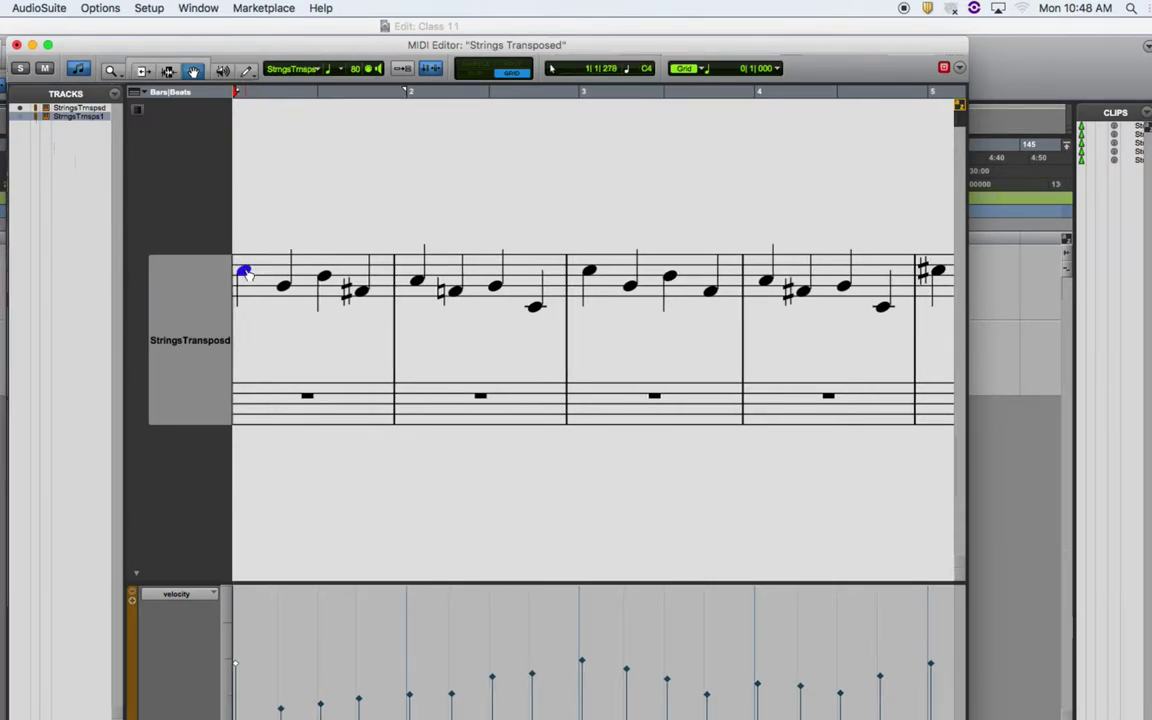
Step: Activate the Pencil tool and set the MIDI Editor's grid value to 1/8 note
left_click(246, 71)
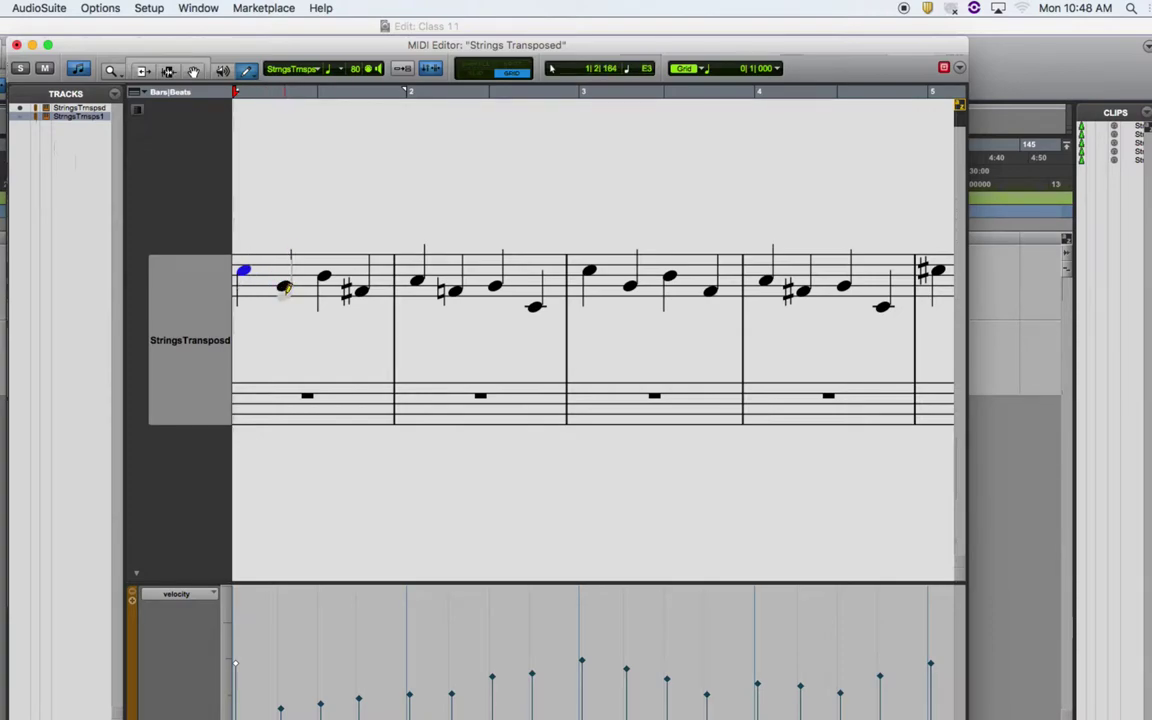
left_click(687, 70)
left_click(739, 98)
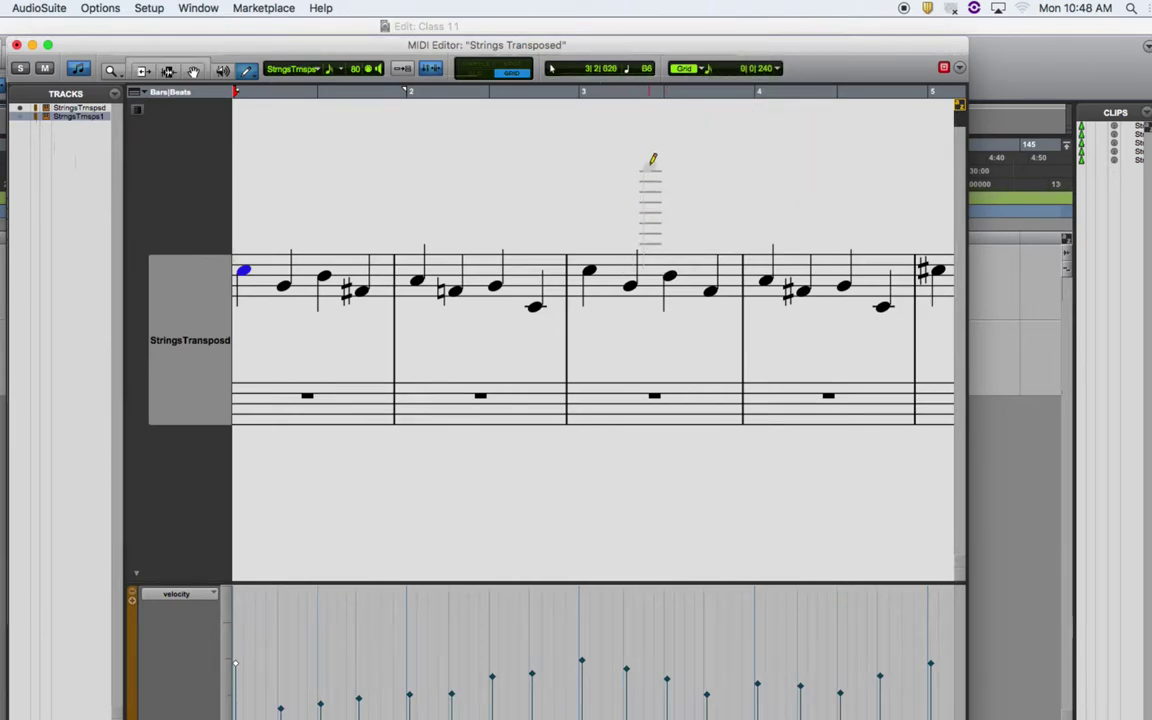
left_click(706, 72)
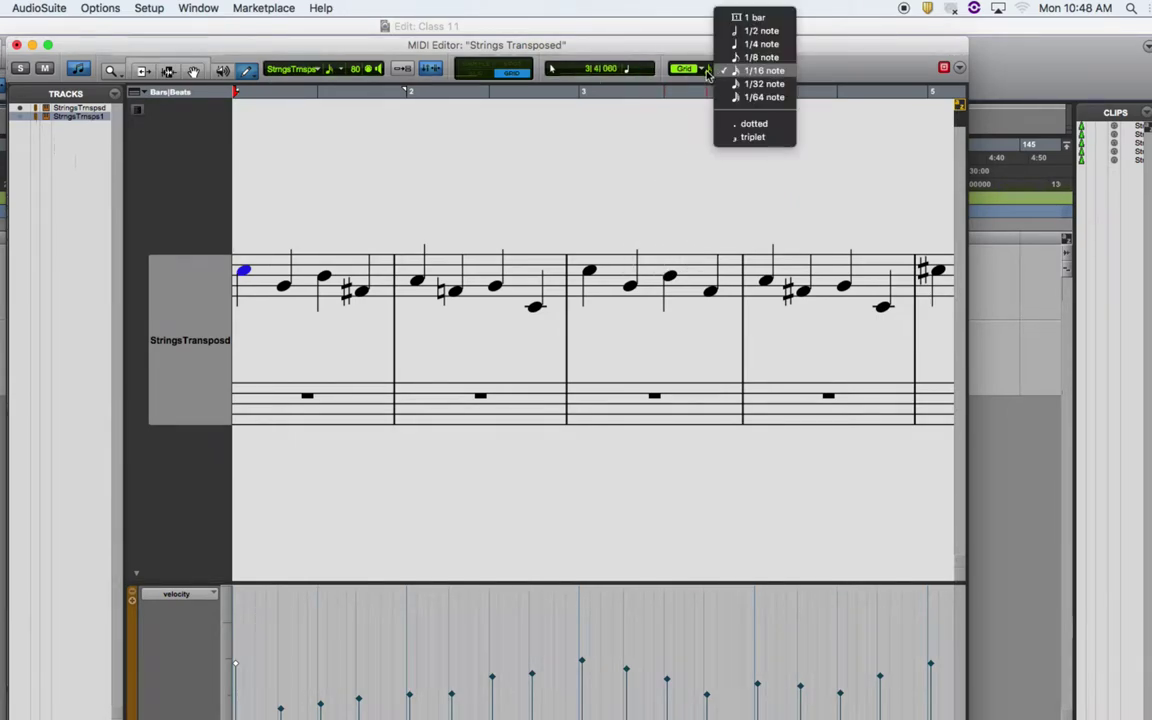
left_click(760, 57)
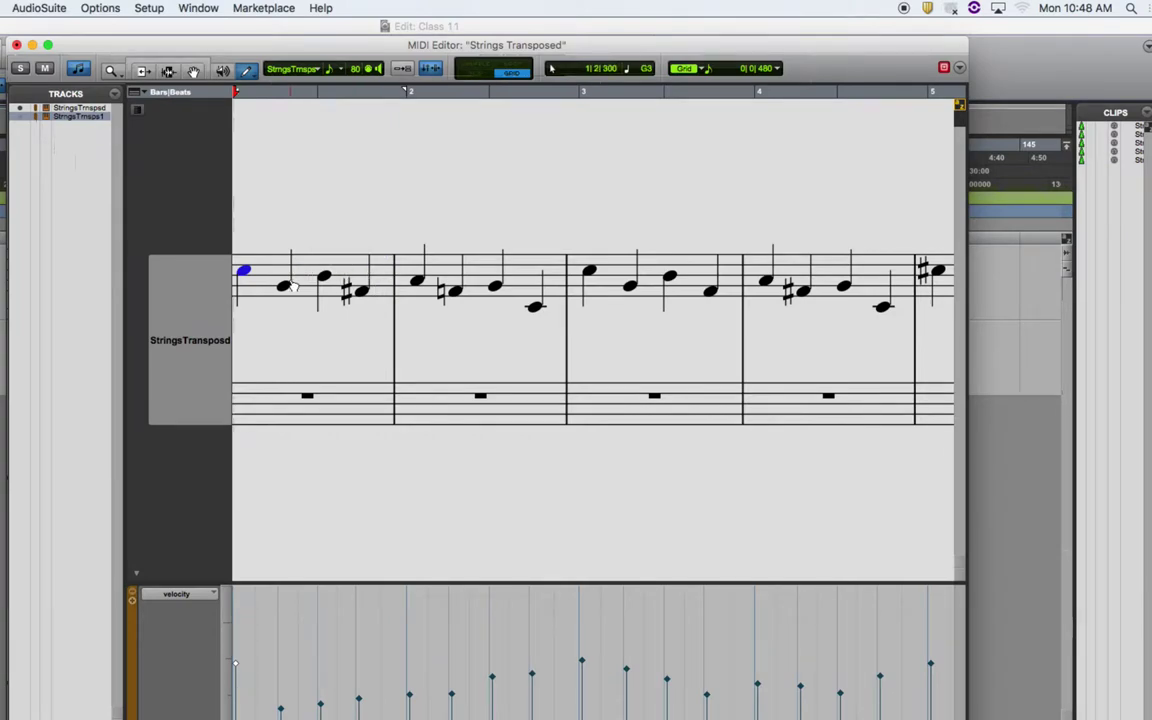
Step: Open the Score Editor and display only the original Strings Transposed track in the score
left_click(342, 70)
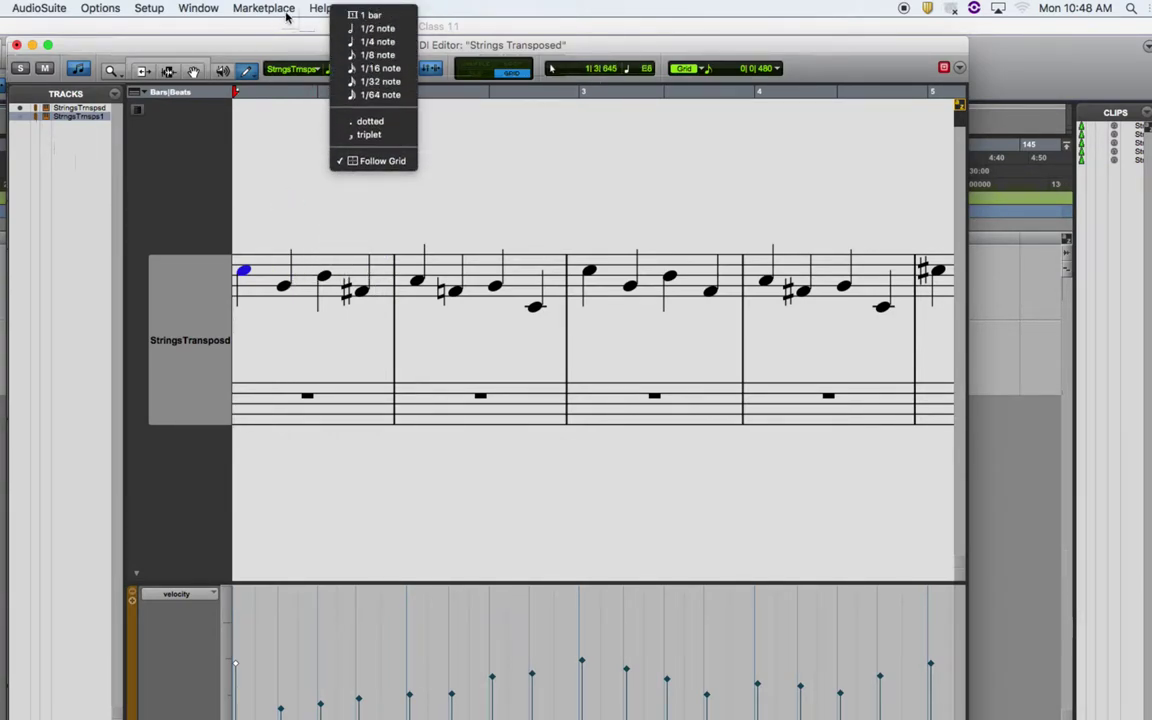
left_click(290, 26)
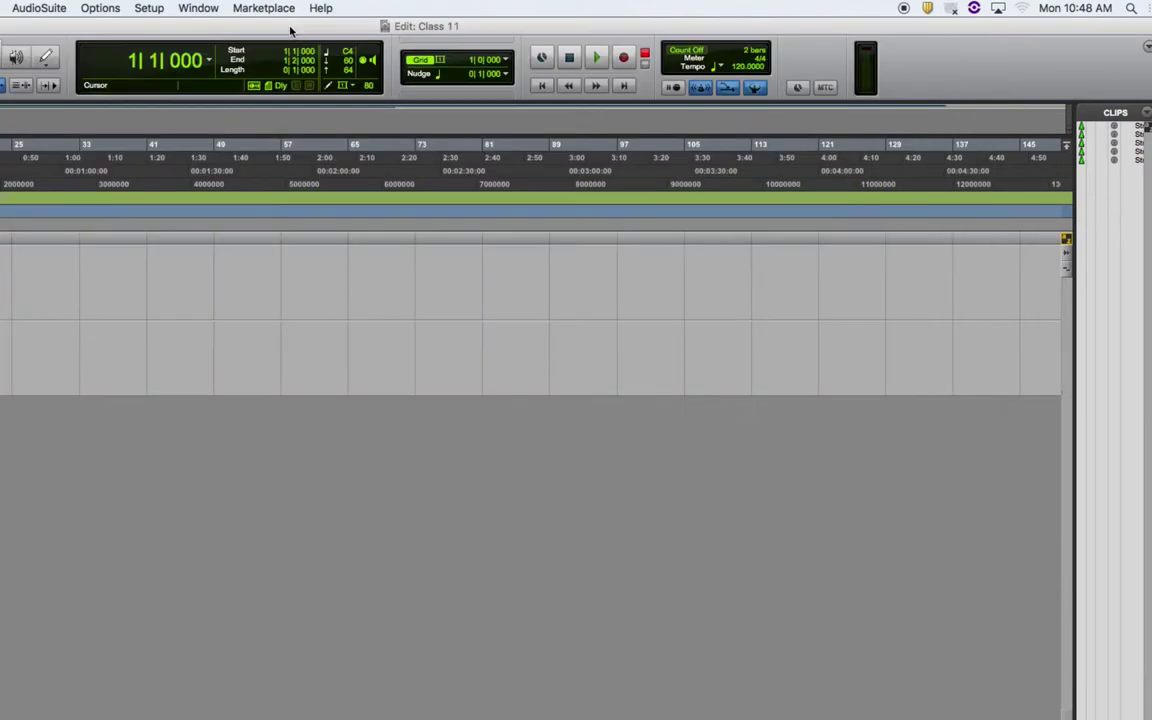
left_click(200, 10)
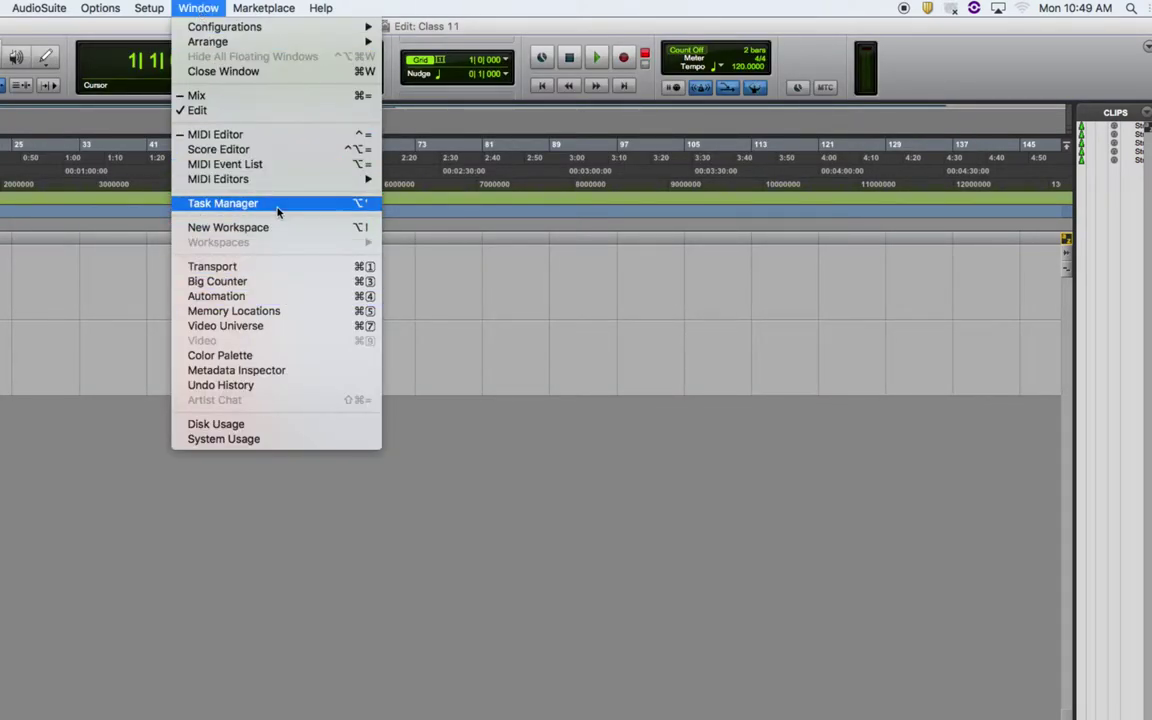
left_click(242, 149)
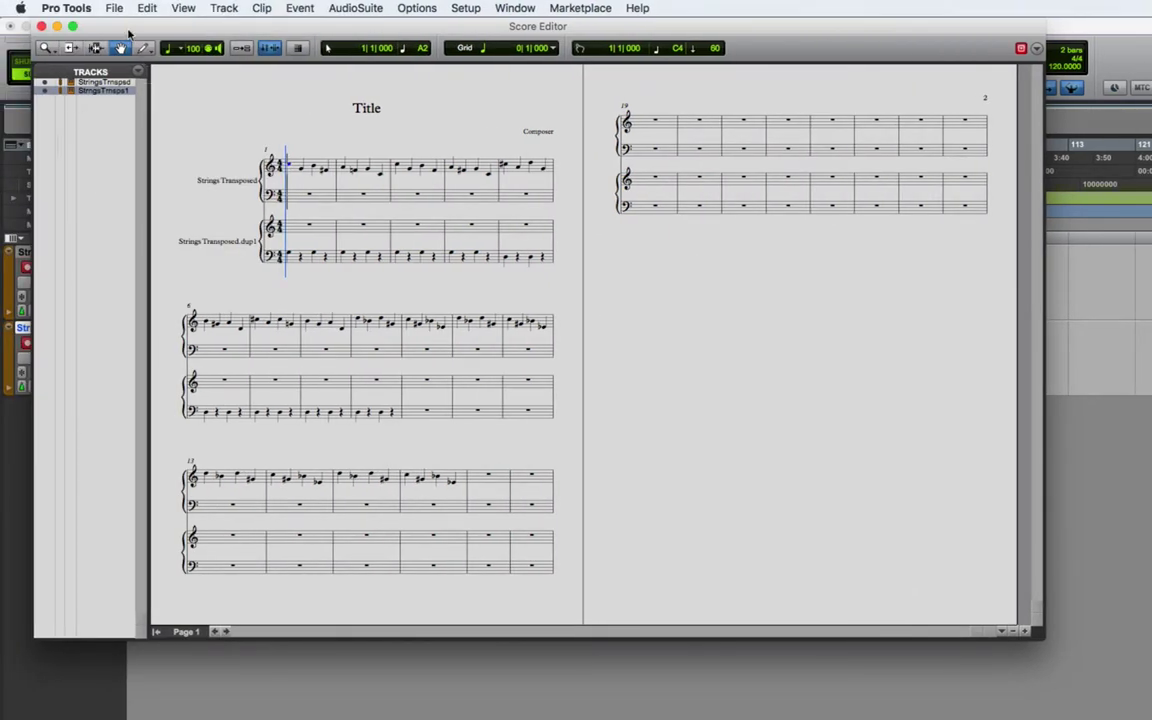
left_click_drag(118, 30, 182, 47)
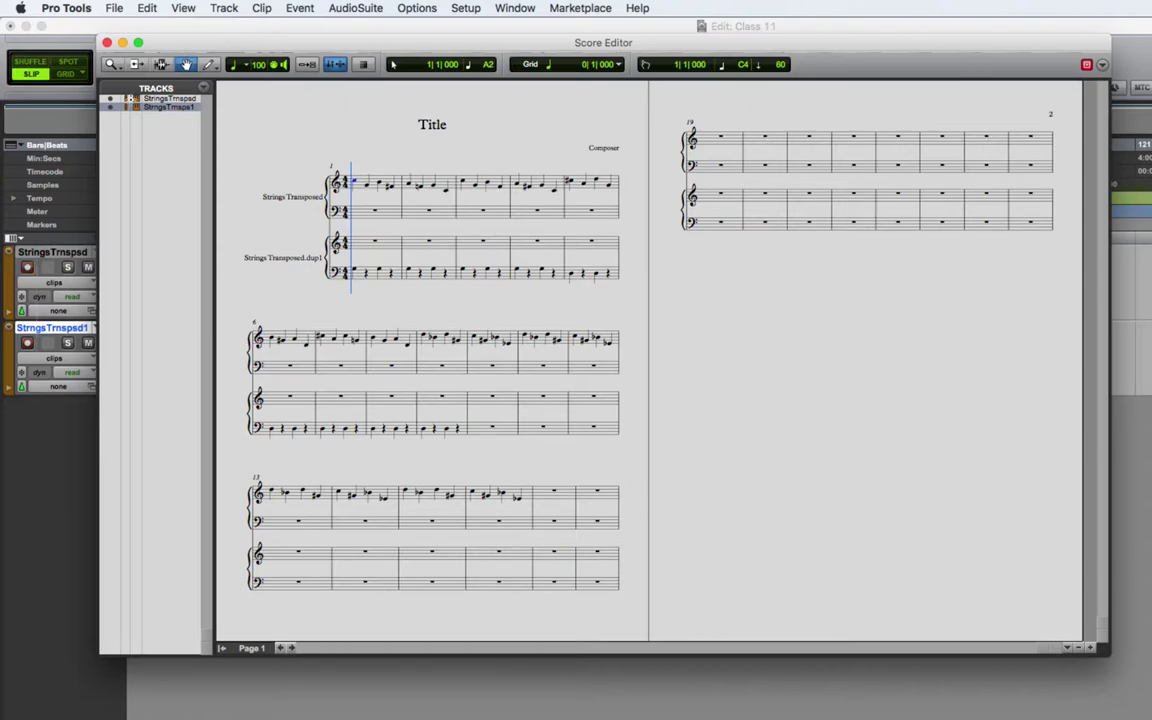
left_click(110, 107)
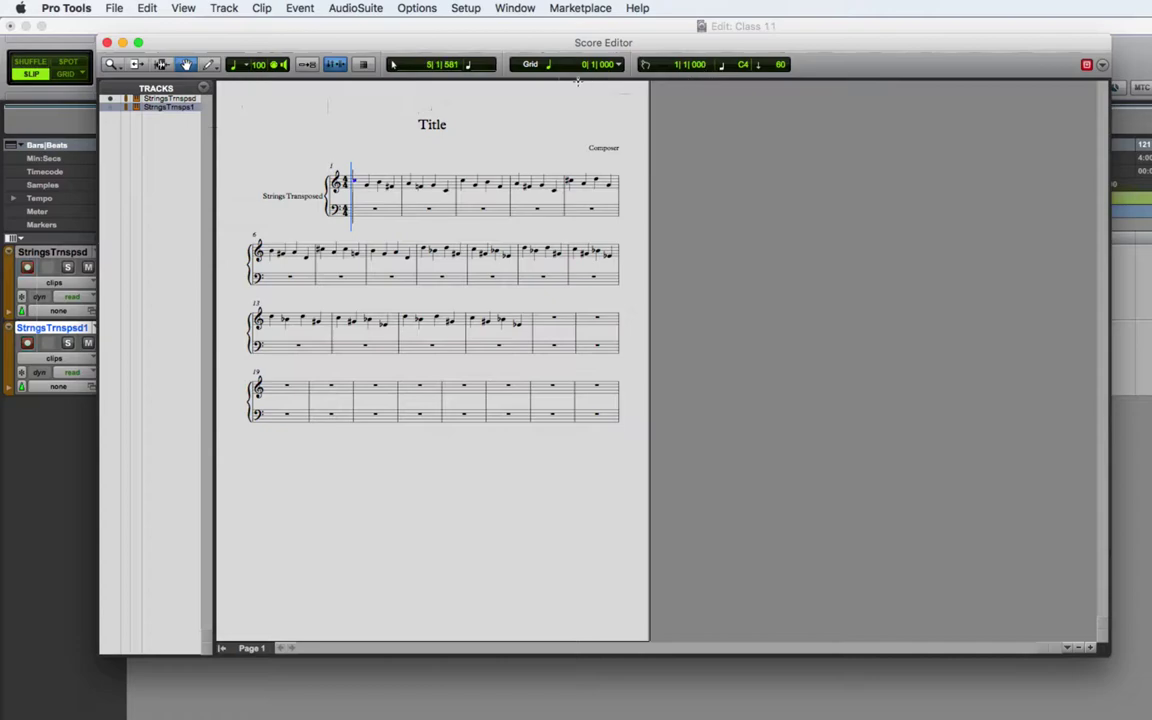
Step: Activate the Pencil tool in the Score Editor and set the default note duration to 1/4 note
left_click(550, 66)
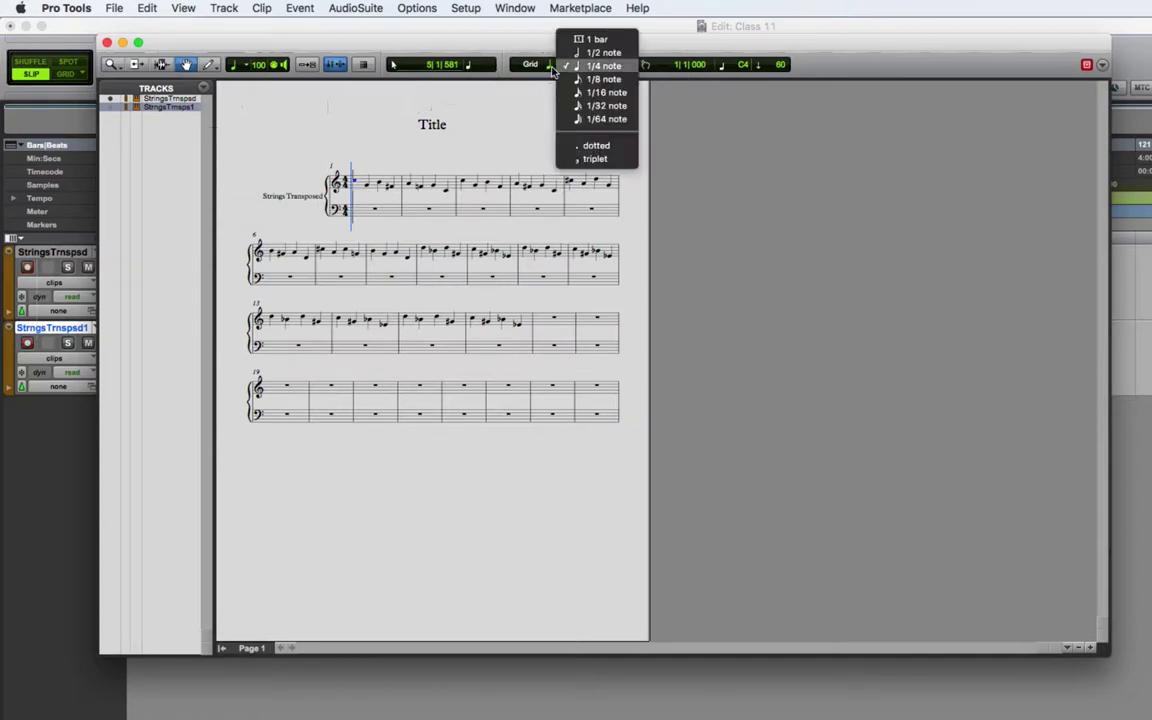
left_click(476, 88)
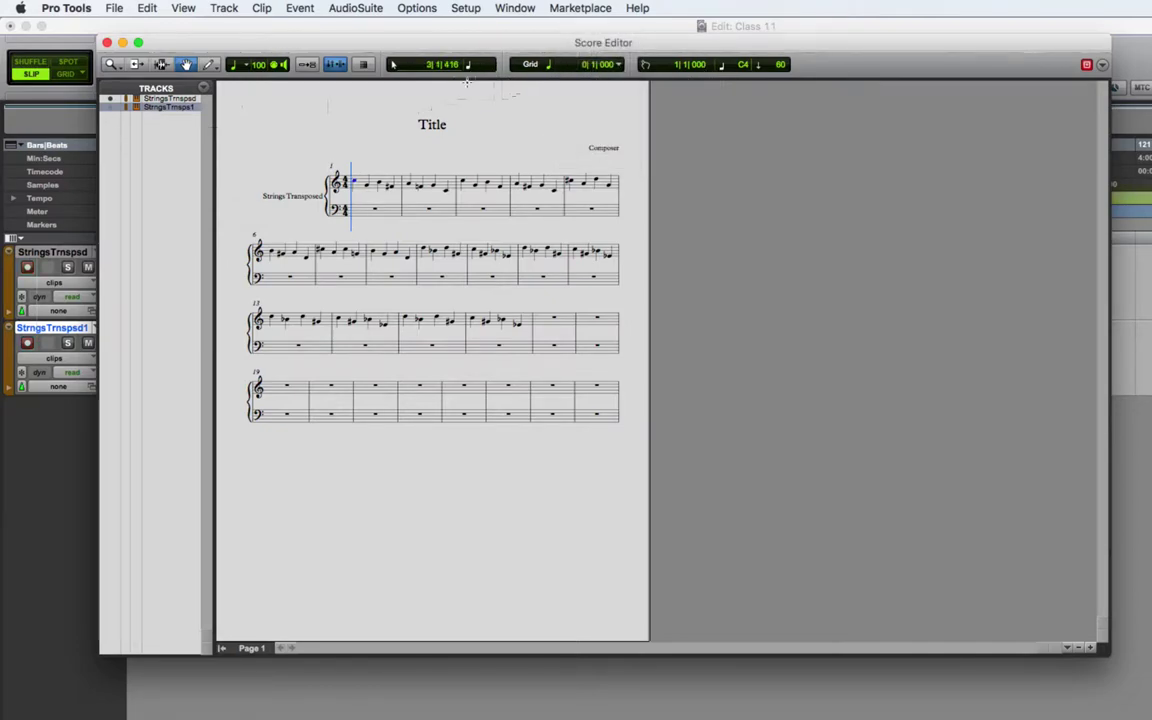
left_click(247, 68)
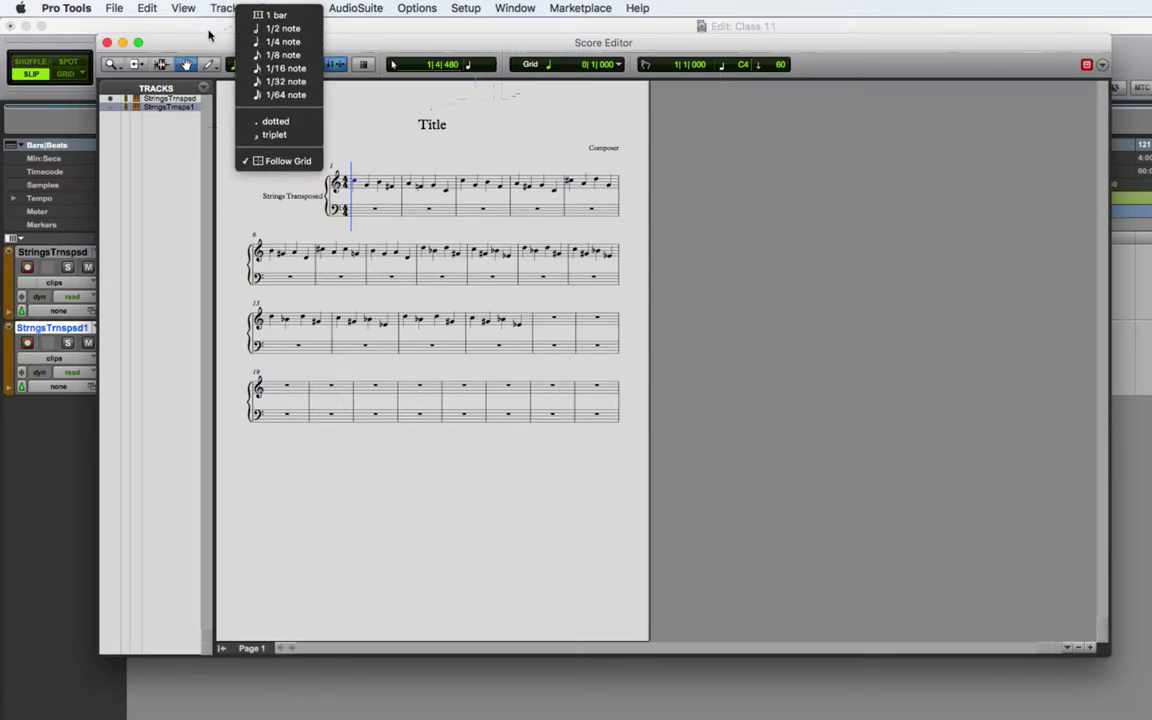
left_click(245, 70)
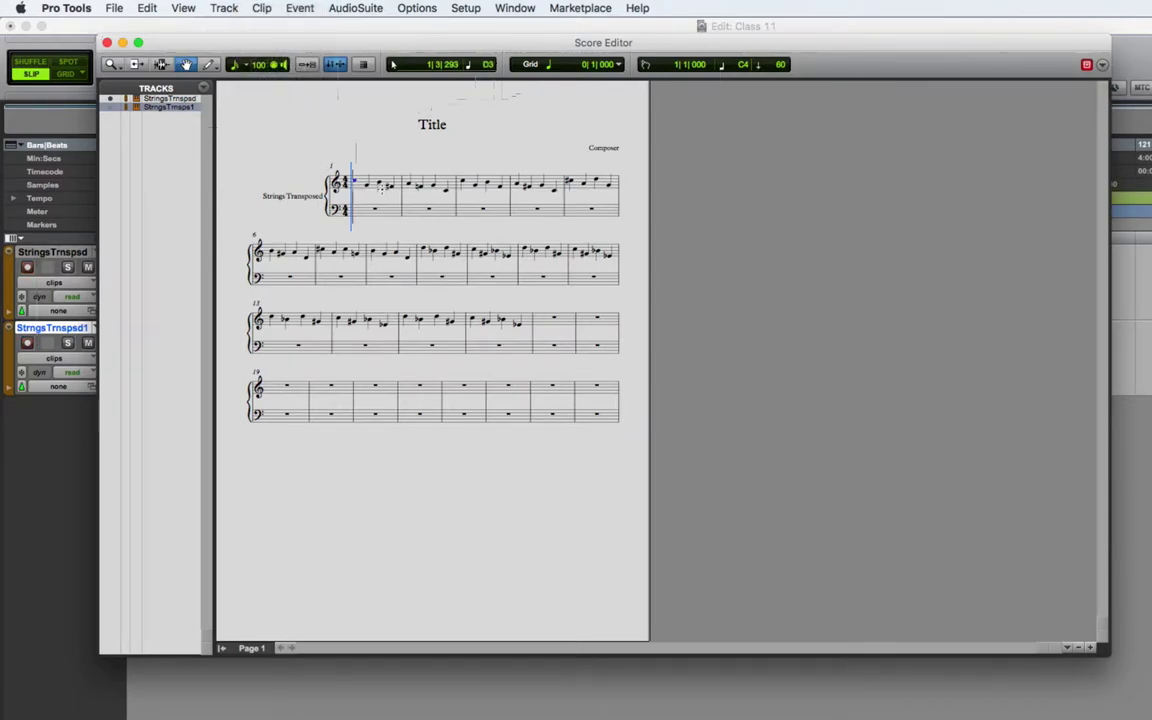
left_click(210, 66)
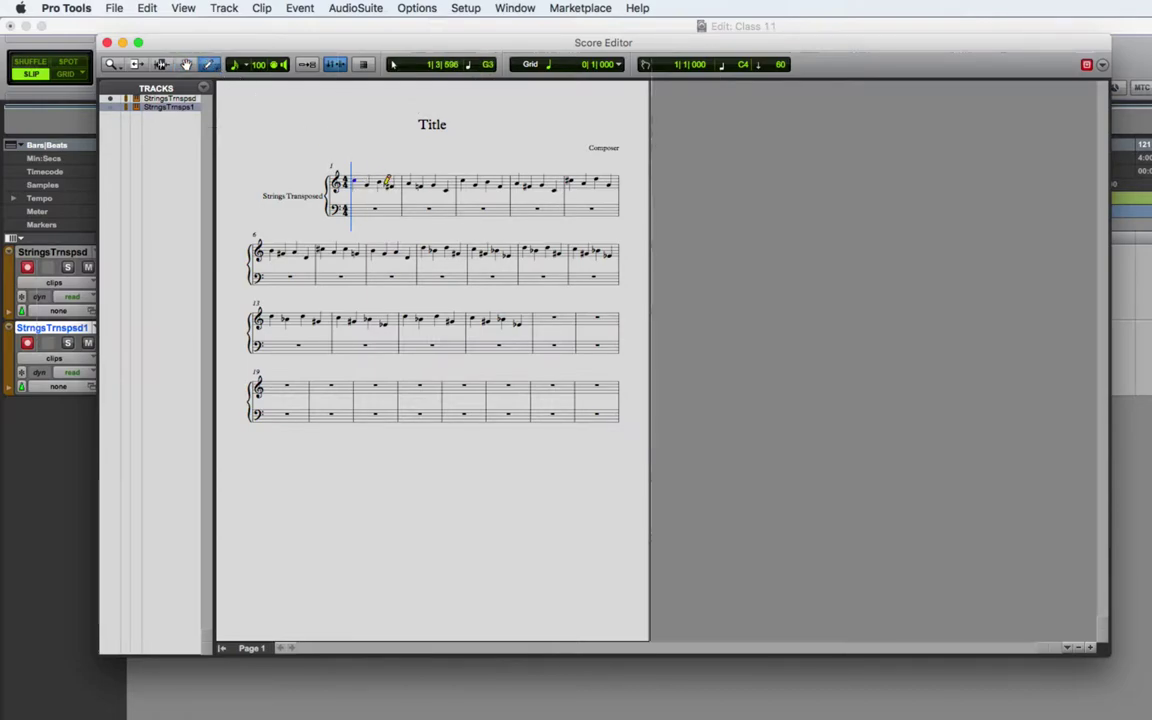
left_click(1091, 648)
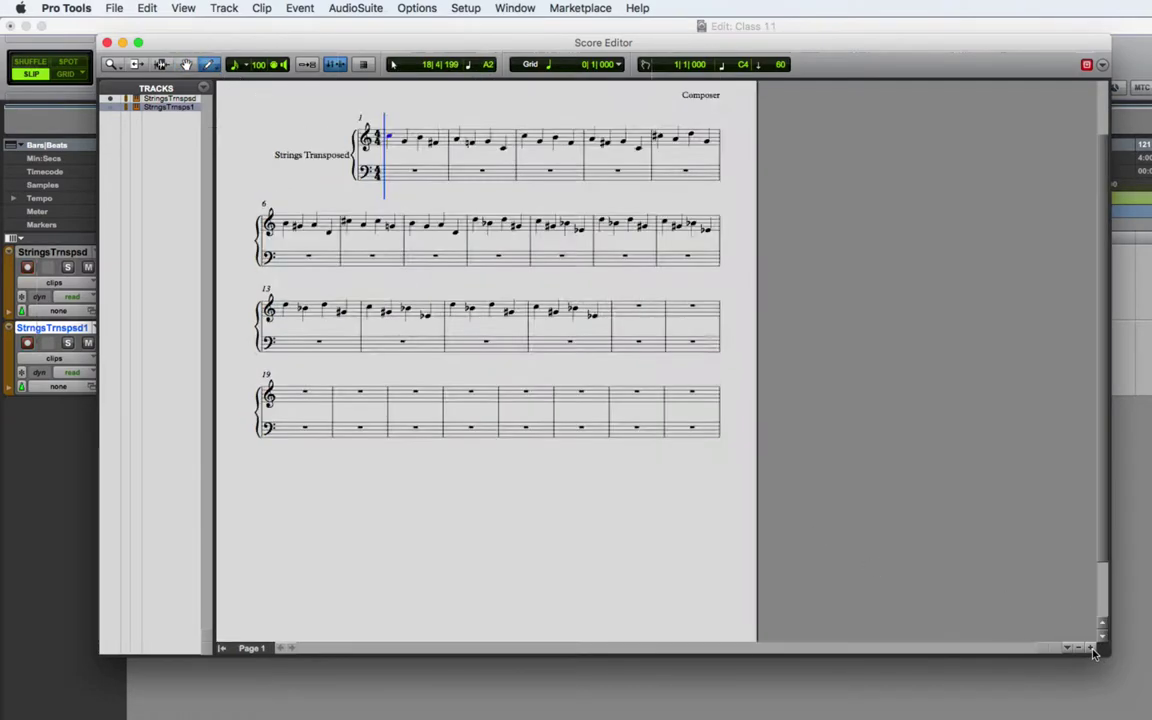
left_click(1091, 648)
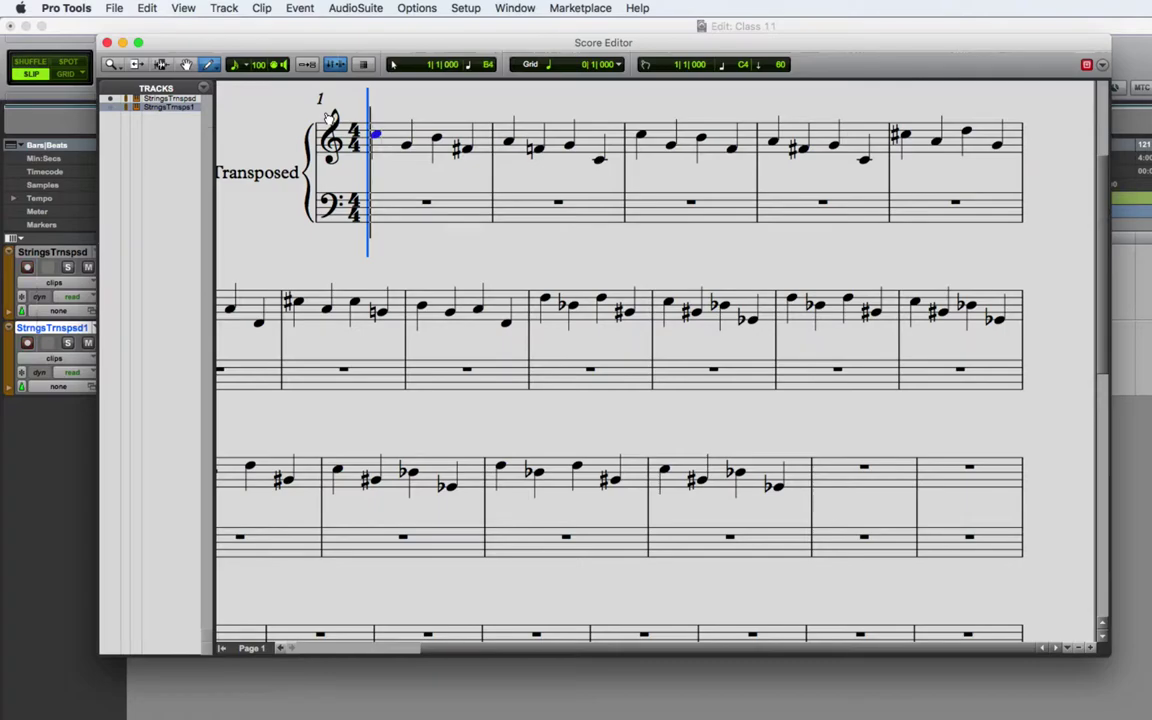
left_click(240, 66)
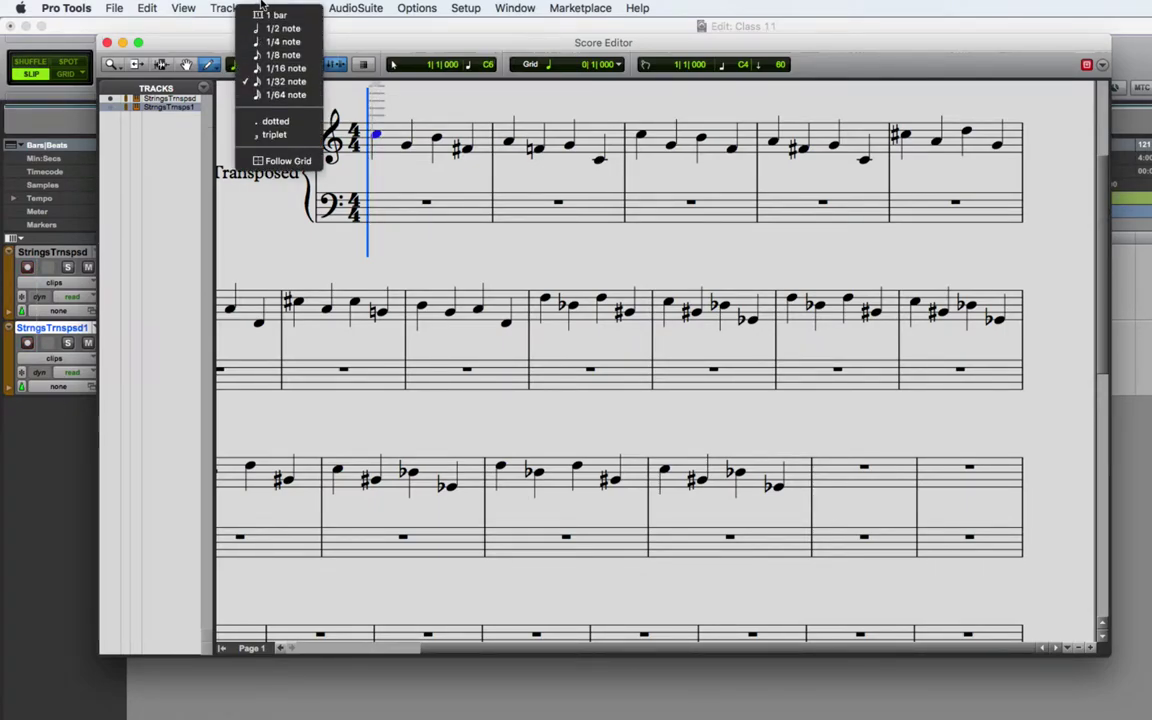
left_click(286, 43)
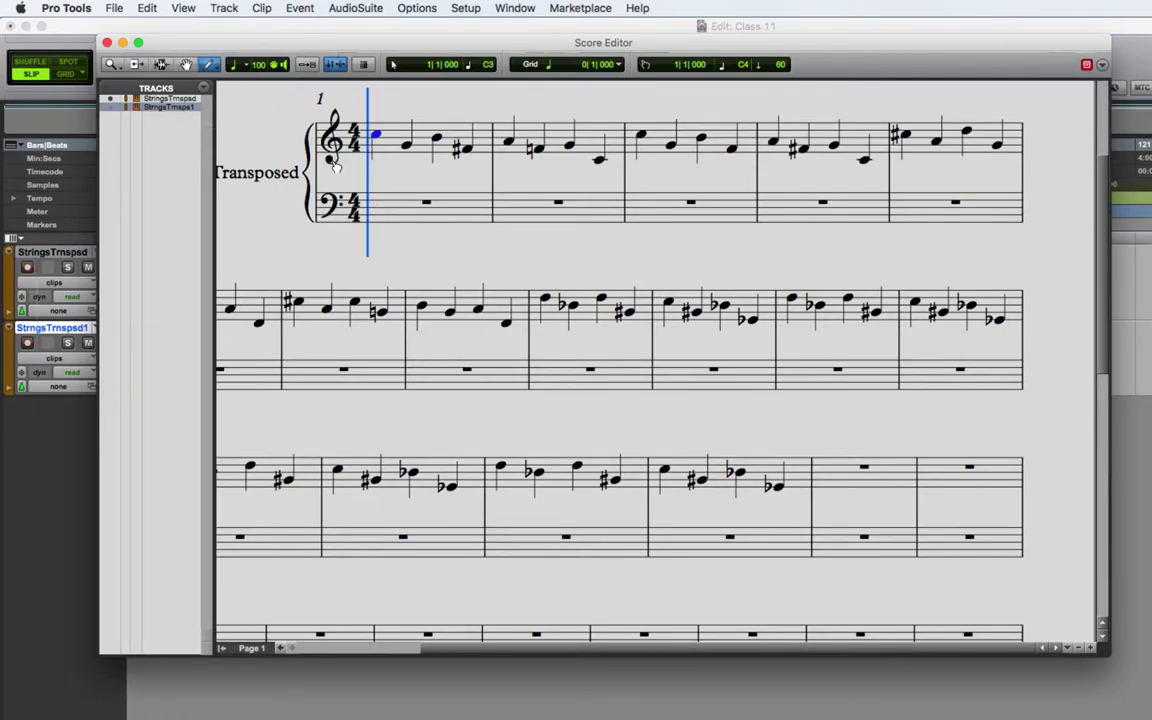
Step: Select the original Strings Transposed track, undo the last edit, and switch to the Selector tool
left_click(181, 99)
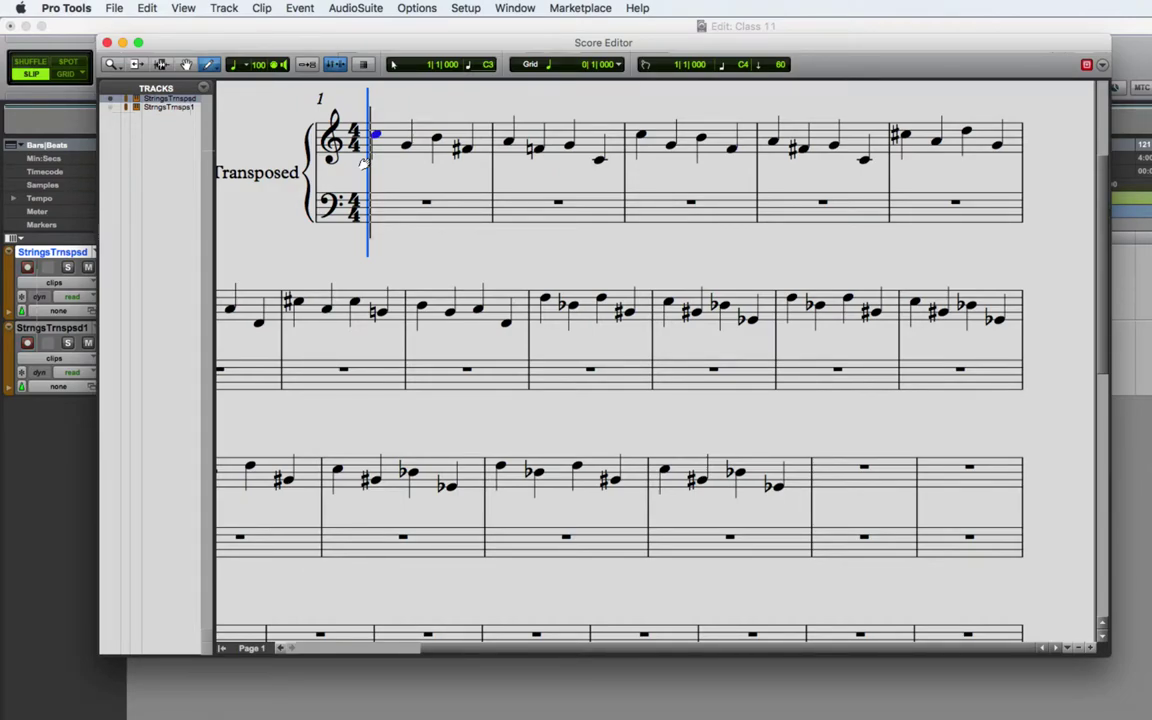
left_click(263, 136)
key("super+z")
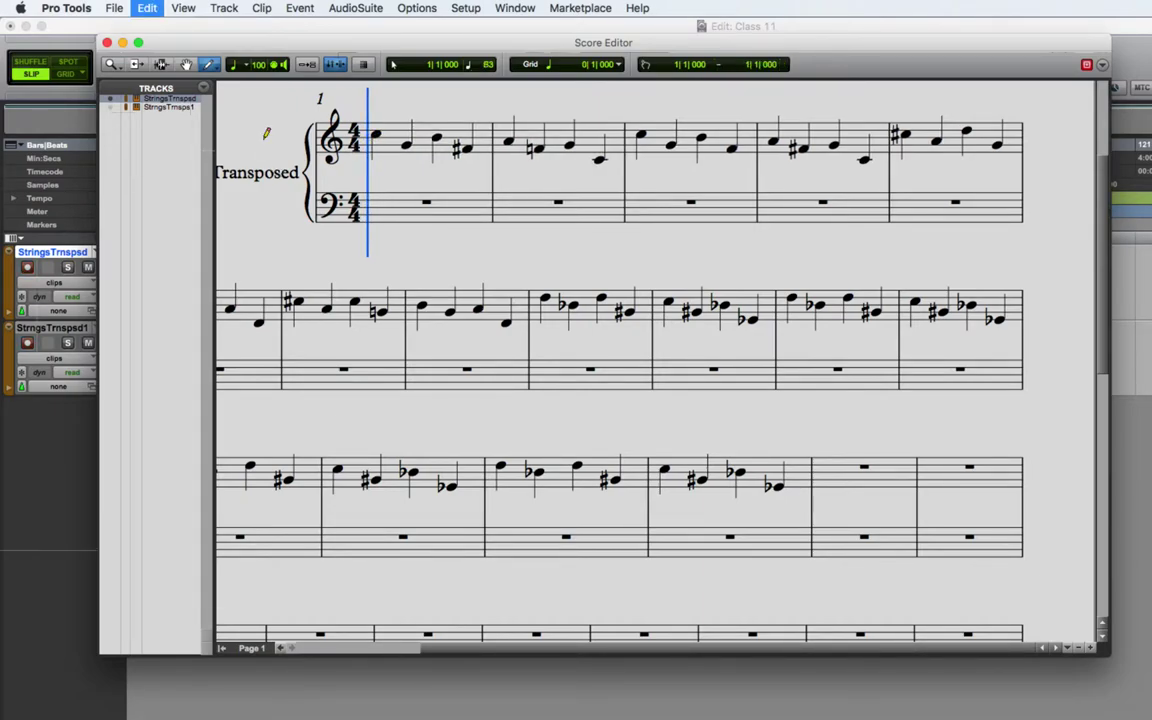
left_click(161, 65)
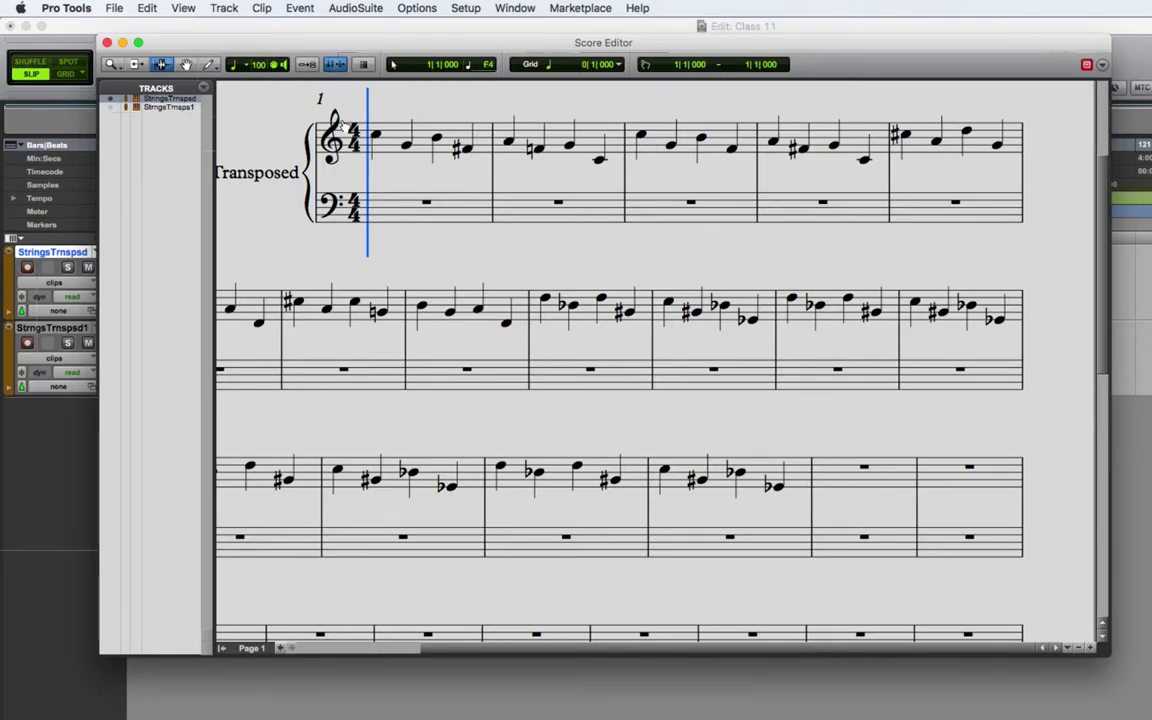
Step: Open the Notation Display Track Settings for the Strings Transposed track
left_click(1102, 64)
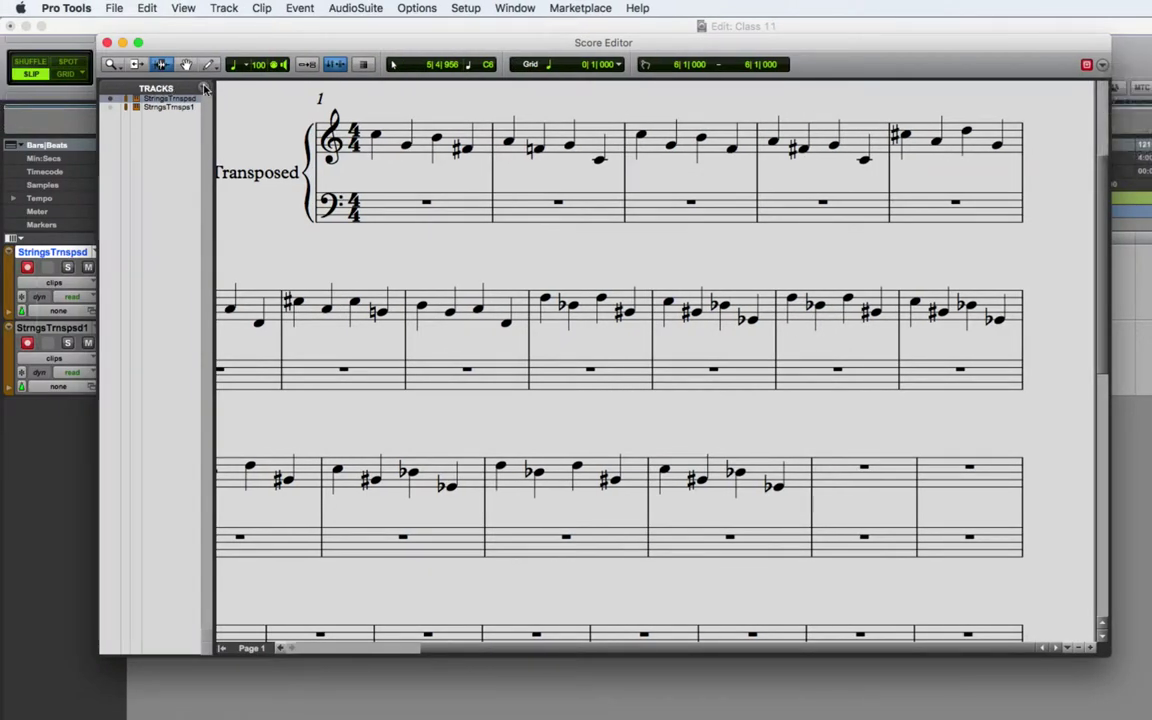
left_click(204, 89)
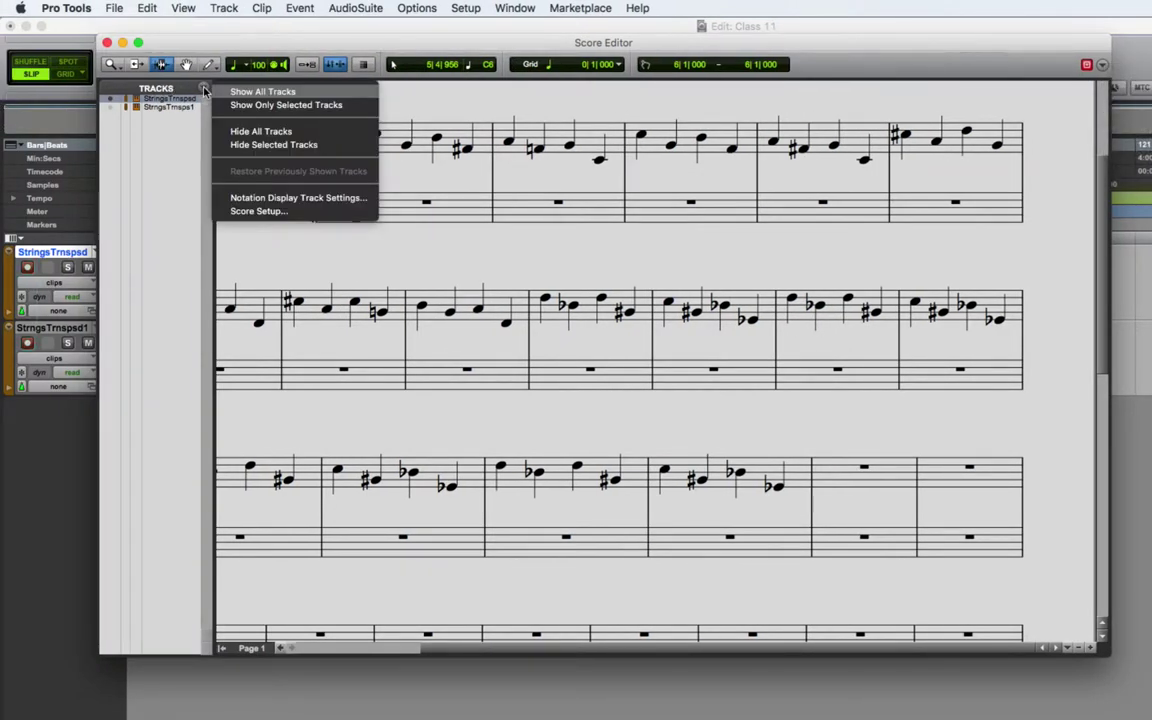
left_click(204, 90)
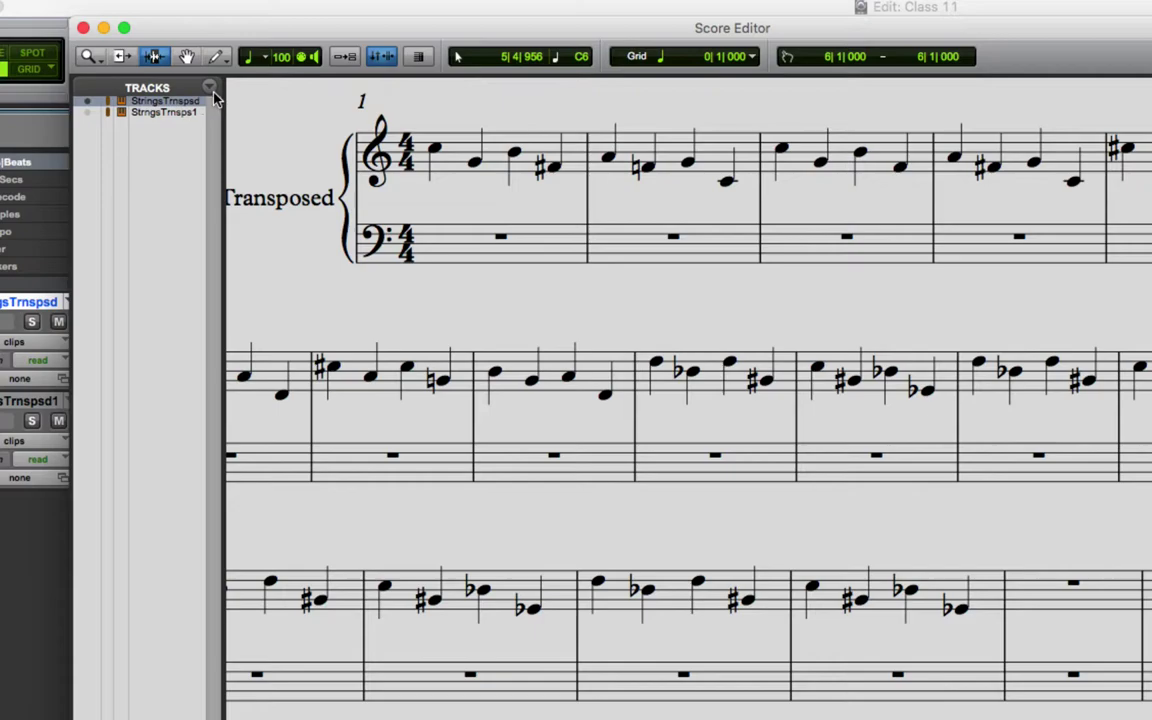
left_click(203, 90)
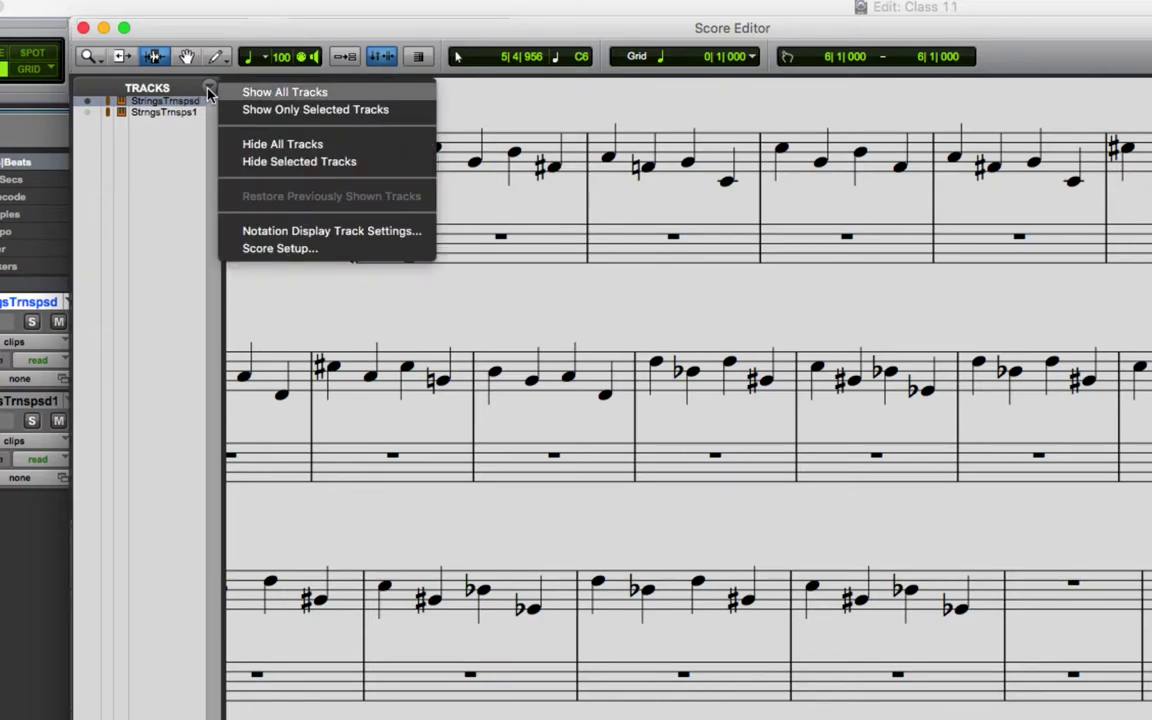
left_click(428, 234)
left_click_drag(243, 80, 598, 87)
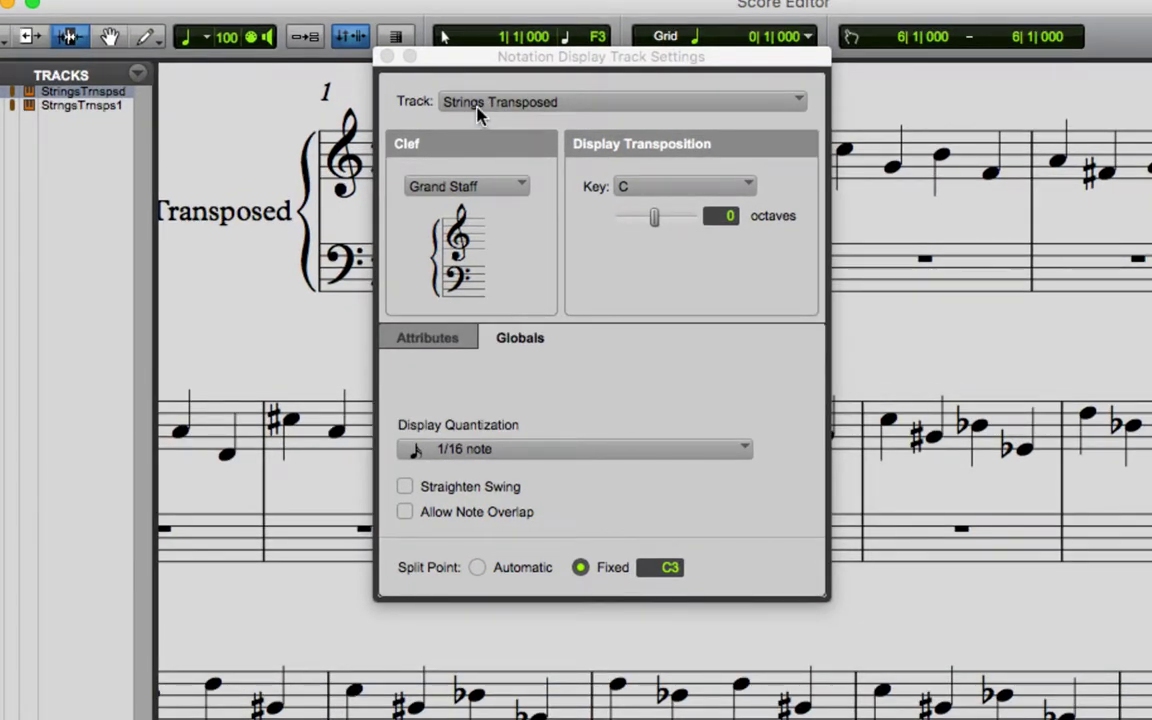
Step: Set the clef of the Strings Transposed track to Treble Clef
left_click(476, 104)
left_click(490, 107)
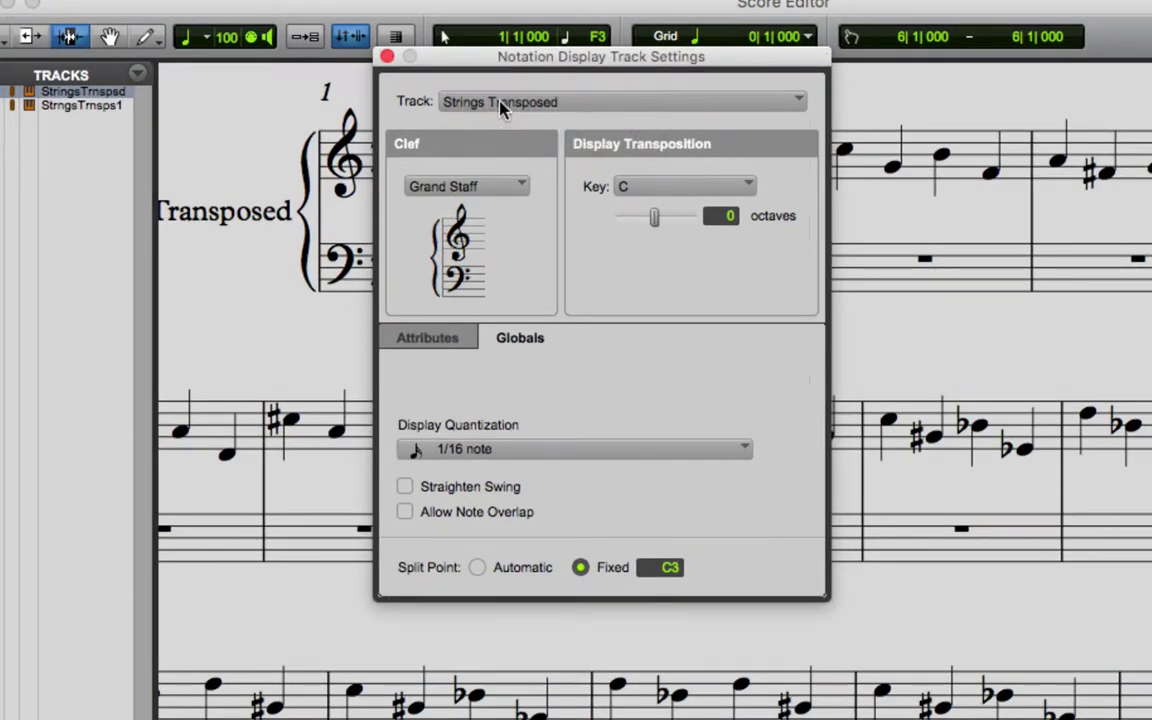
left_click(515, 190)
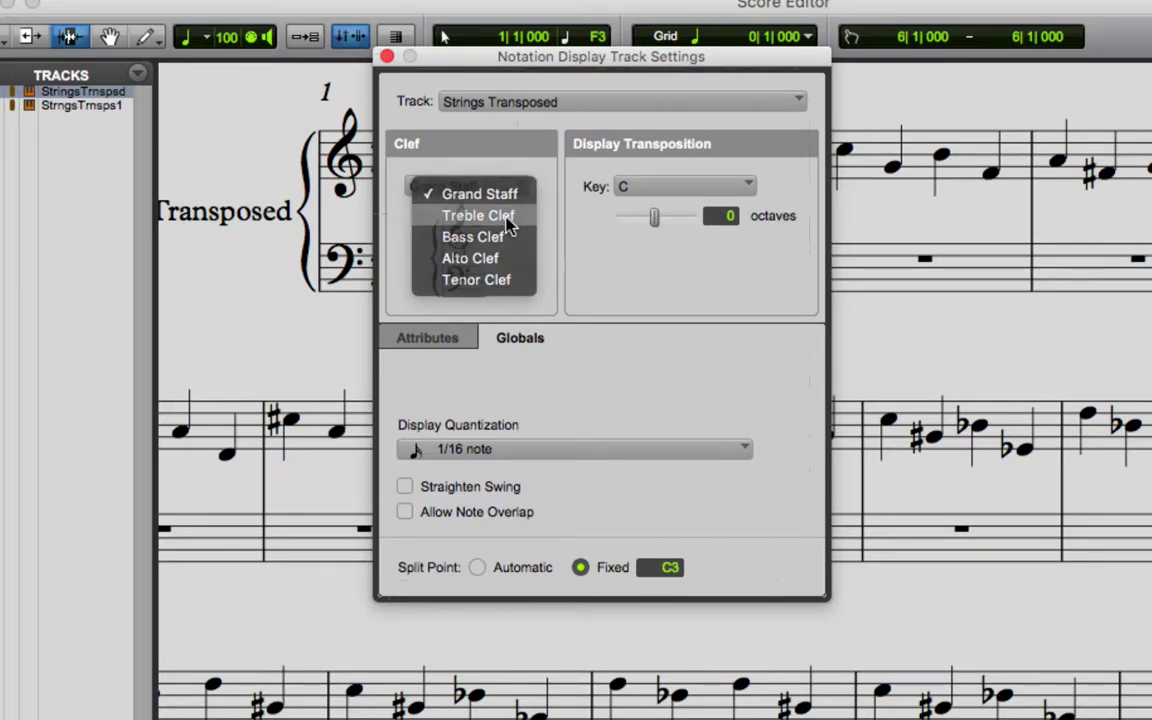
left_click(509, 218)
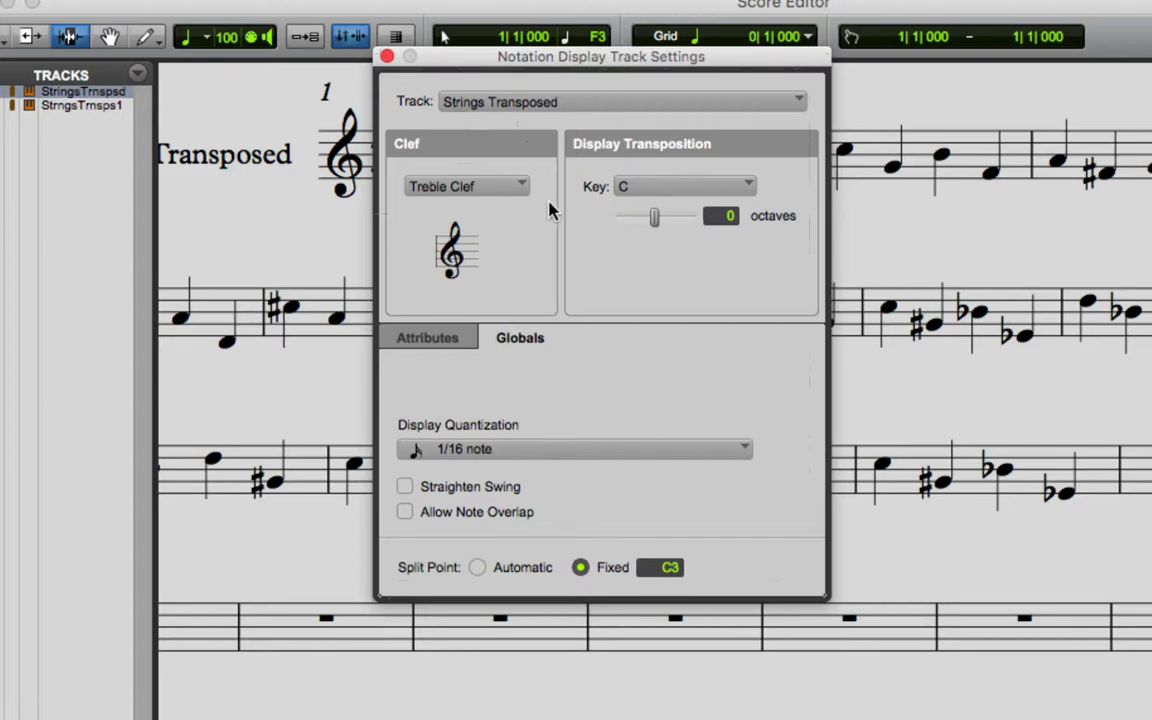
Step: Try display transpositions of 1 and -1 octaves for the Strings Transposed track, and return it to 0 octaves
left_click_drag(653, 219, 680, 220)
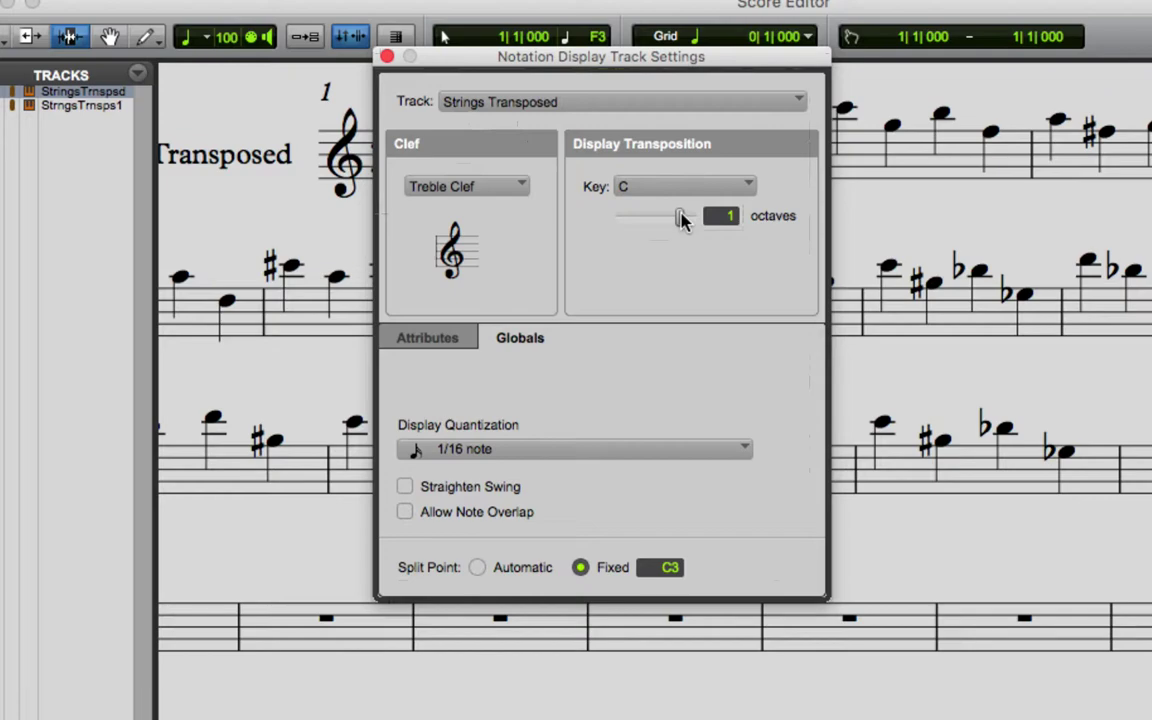
left_click_drag(680, 220, 668, 219)
left_click_drag(671, 66, 733, 285)
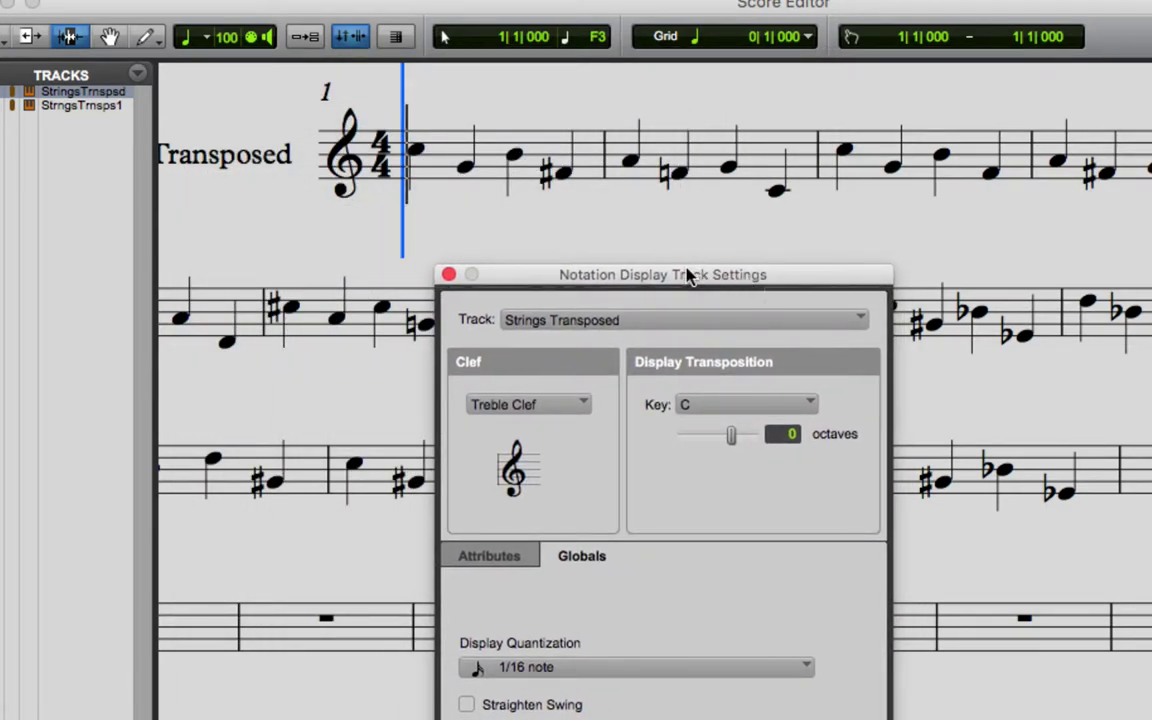
left_click_drag(731, 445, 680, 446)
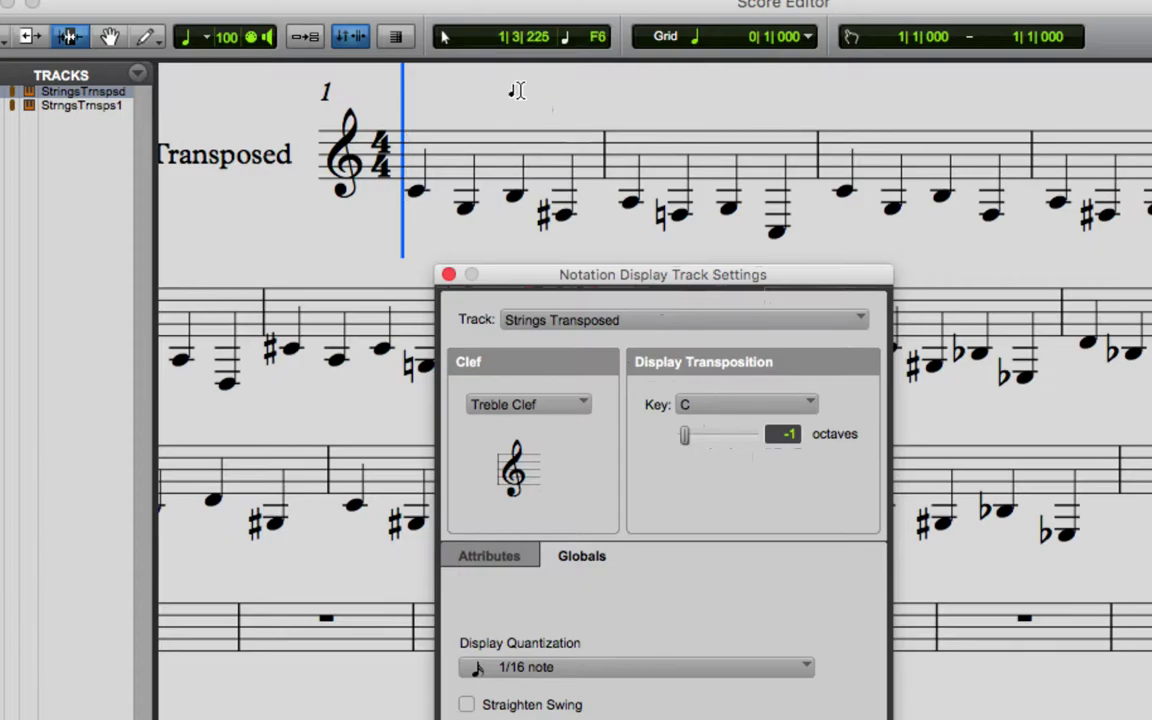
left_click_drag(684, 447, 710, 444)
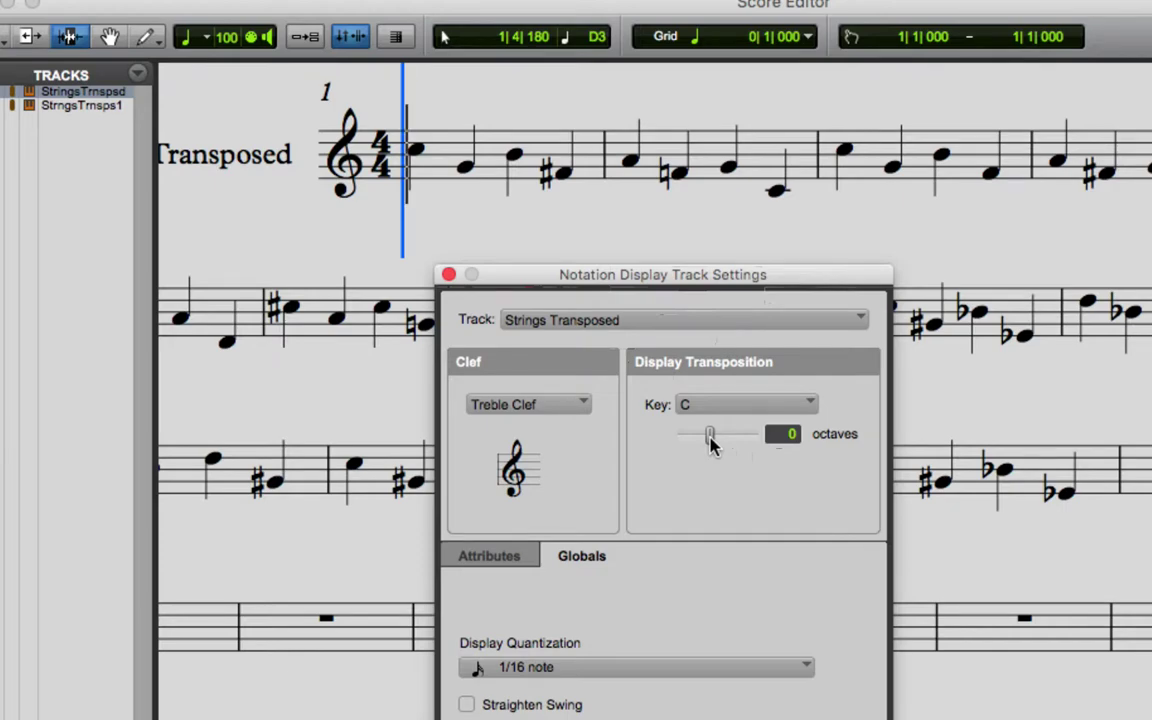
left_click_drag(690, 275, 746, 135)
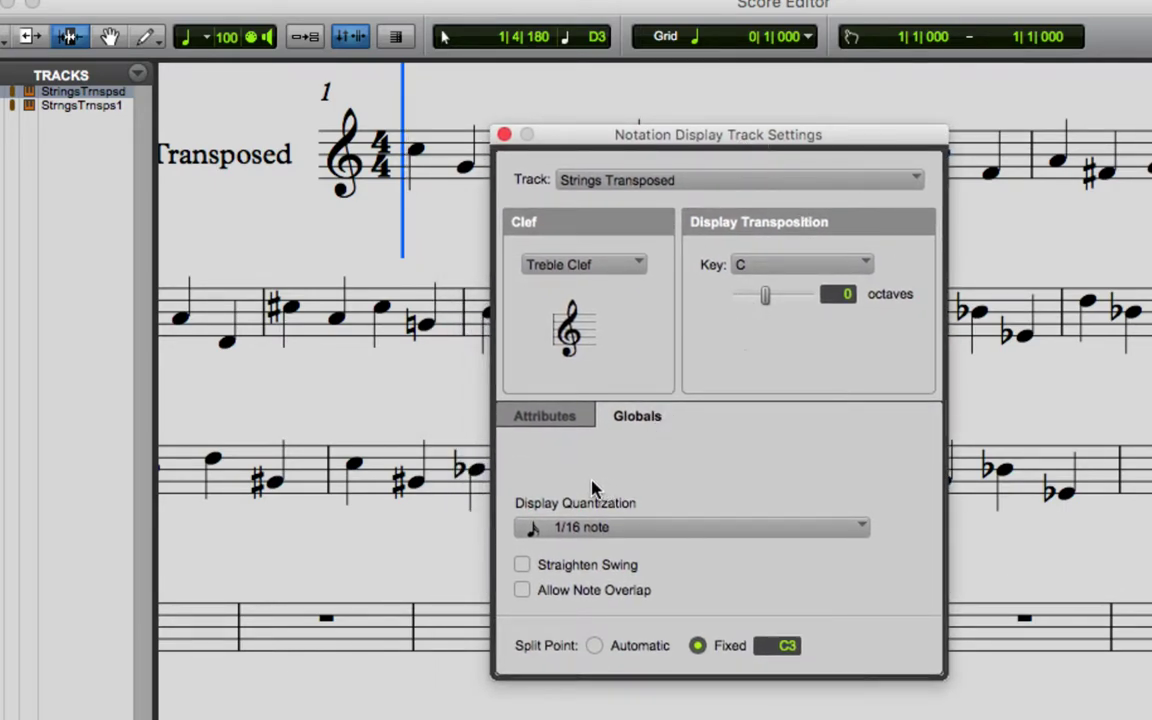
Step: View the track's notation attributes, and set the global display quantization to 1/1 note
left_click(570, 428)
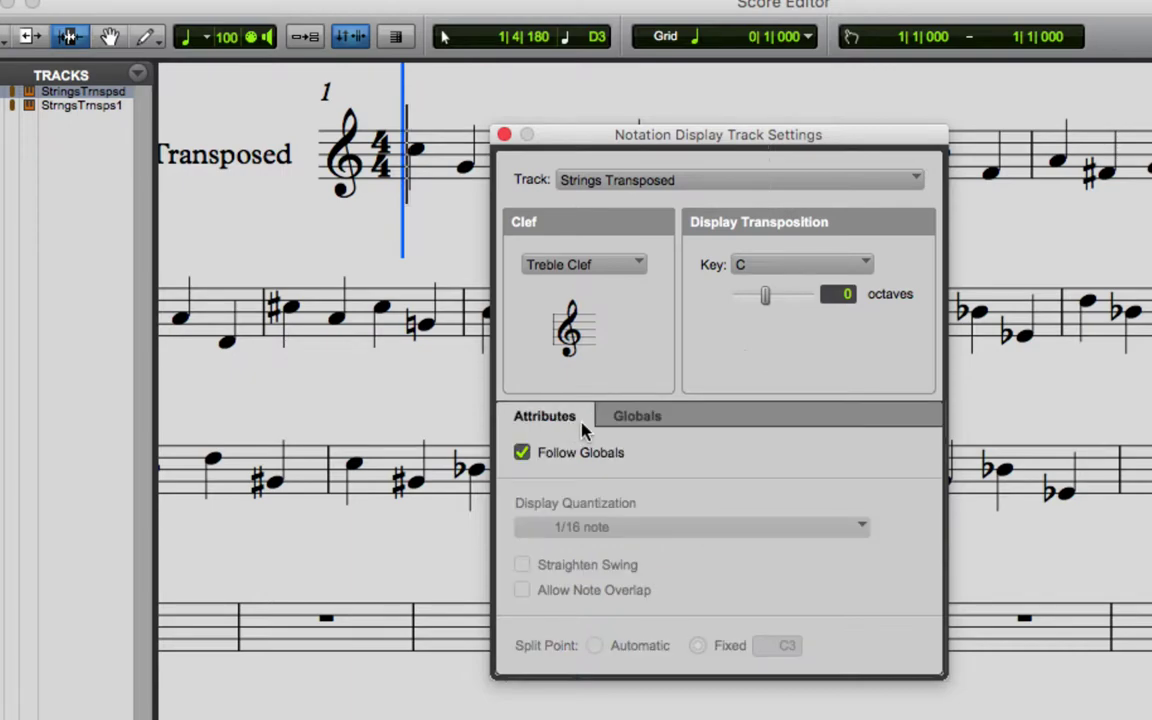
left_click(608, 426)
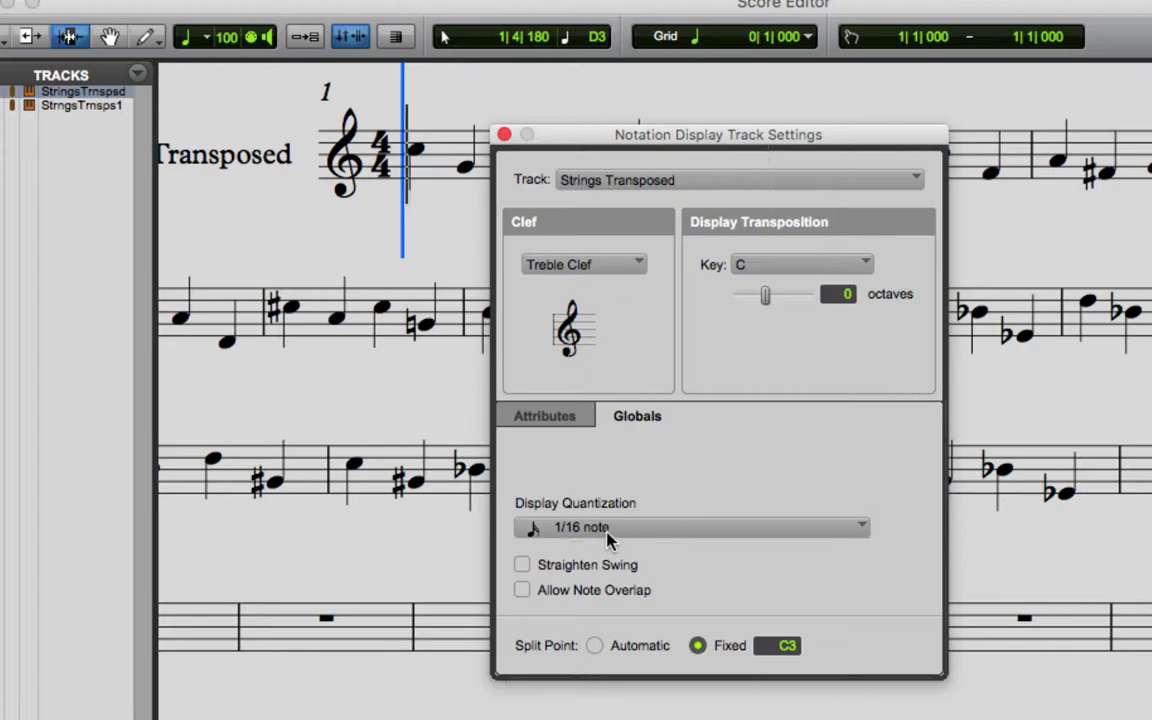
left_click(545, 532)
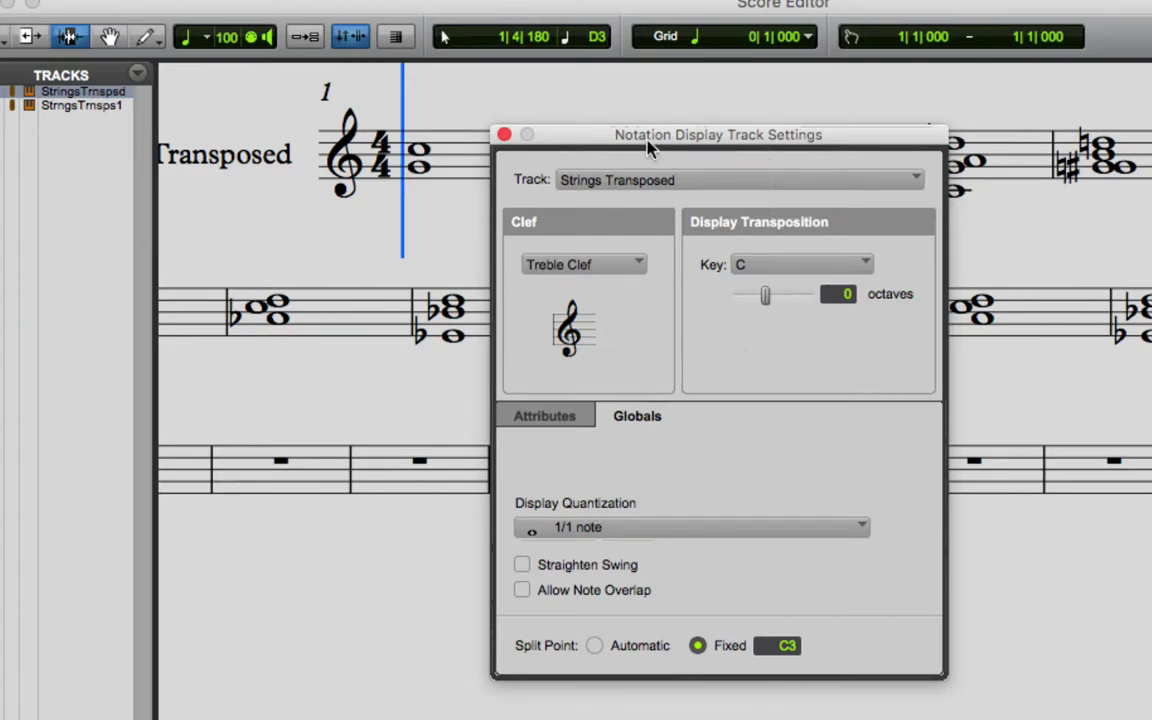
left_click_drag(648, 147, 587, 252)
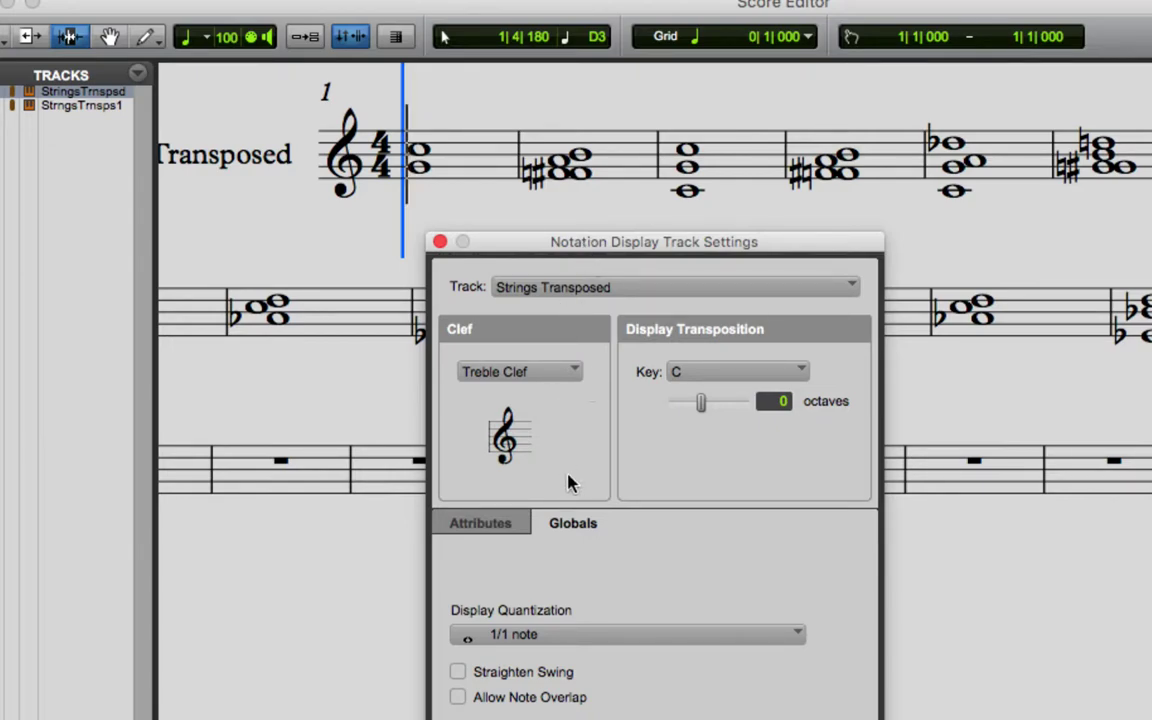
Step: Set the global display quantization to 1/4 note and close the Notation Display Track Settings
left_click(604, 636)
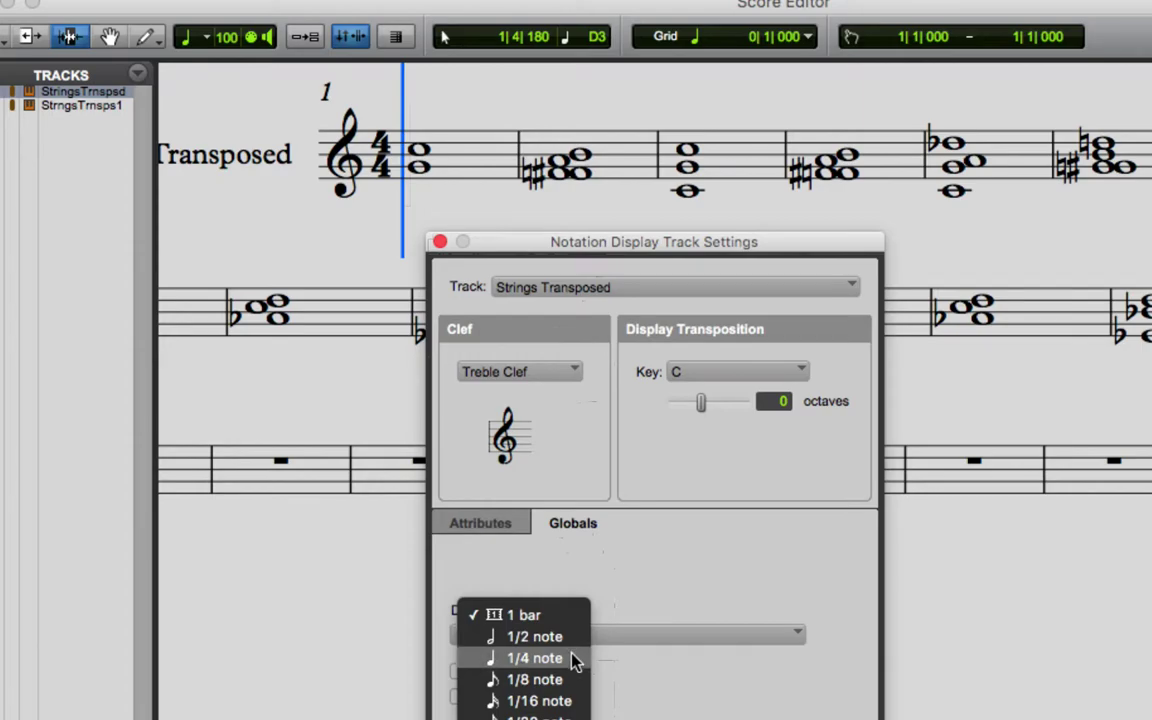
left_click(582, 657)
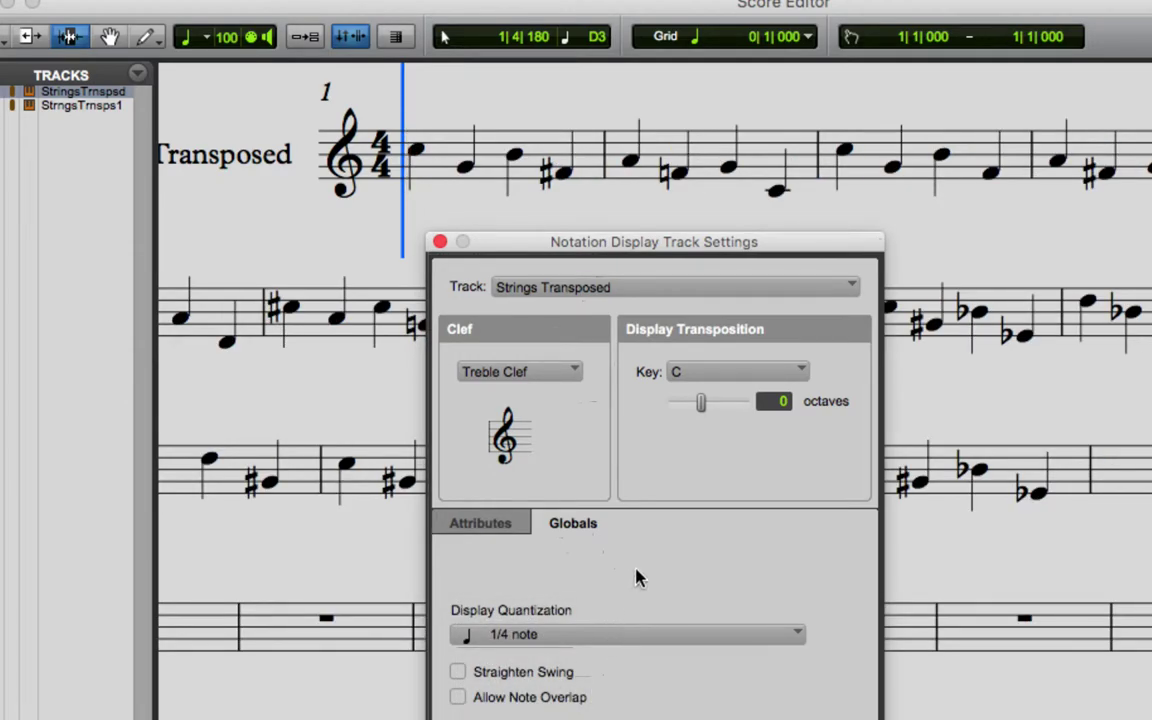
left_click_drag(645, 250, 827, 163)
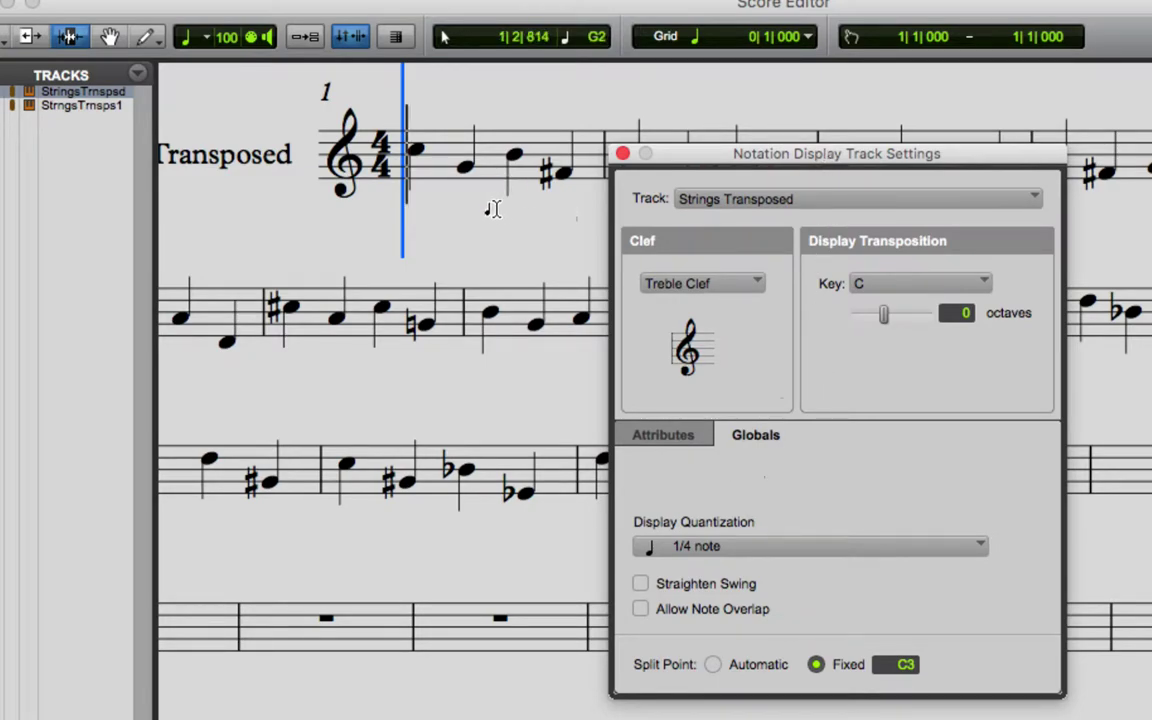
left_click_drag(686, 165, 681, 188)
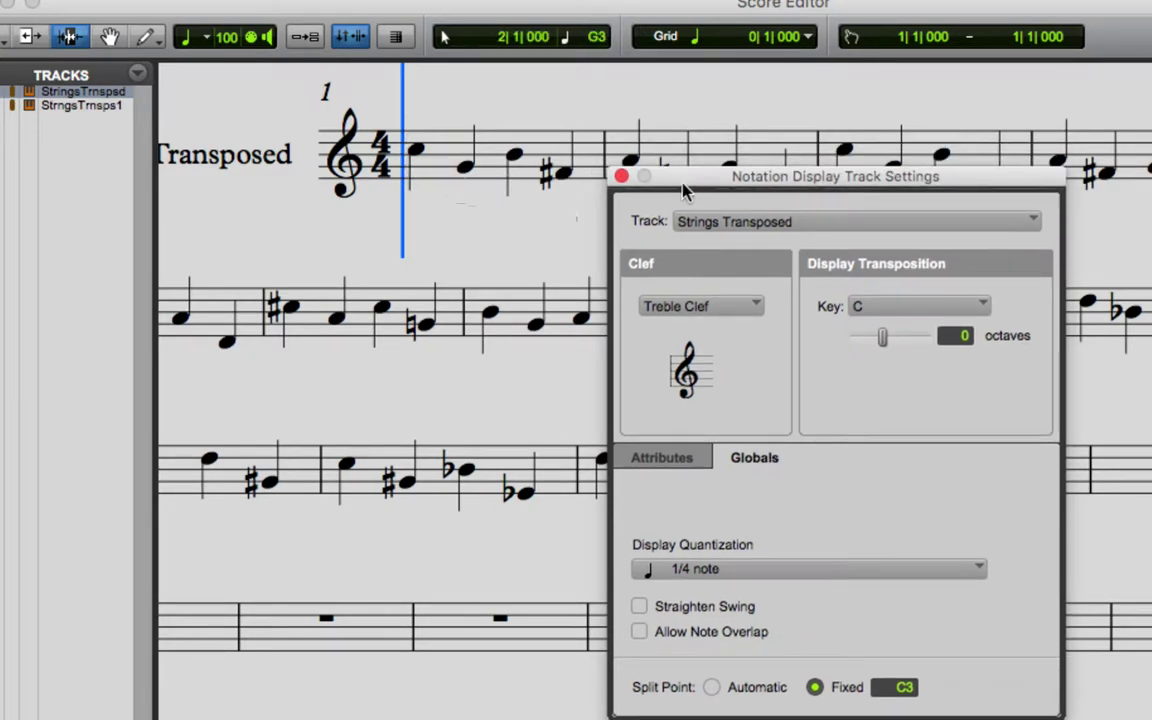
left_click(622, 176)
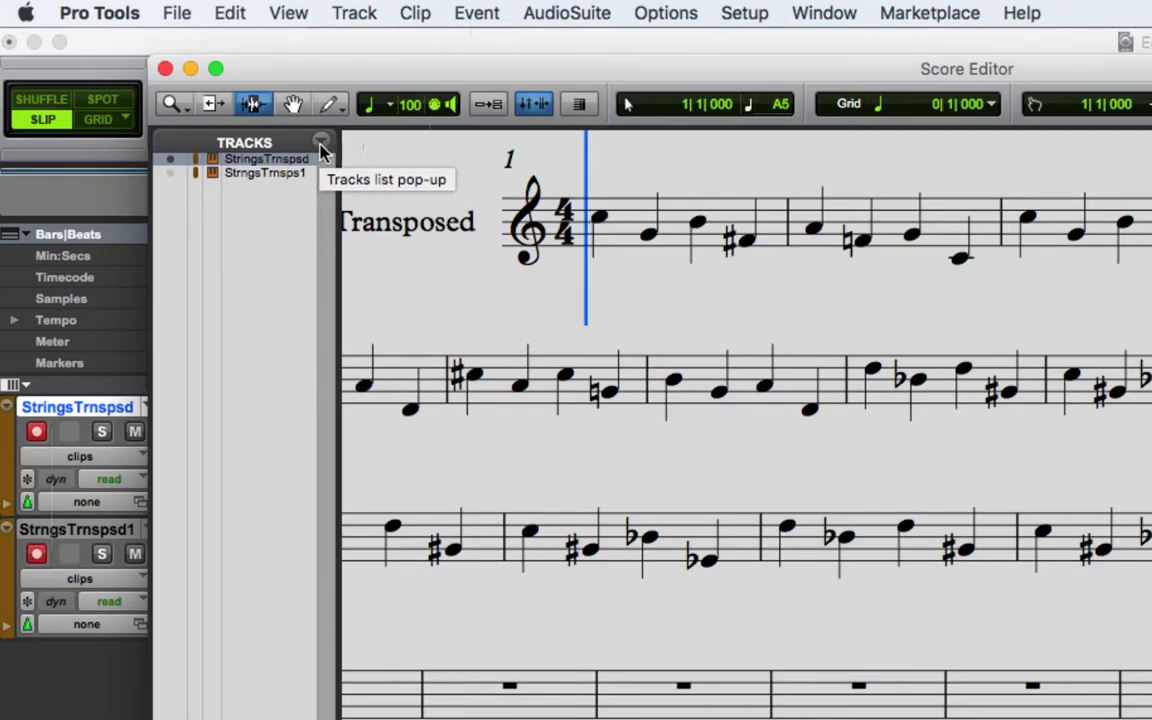
left_click(465, 15)
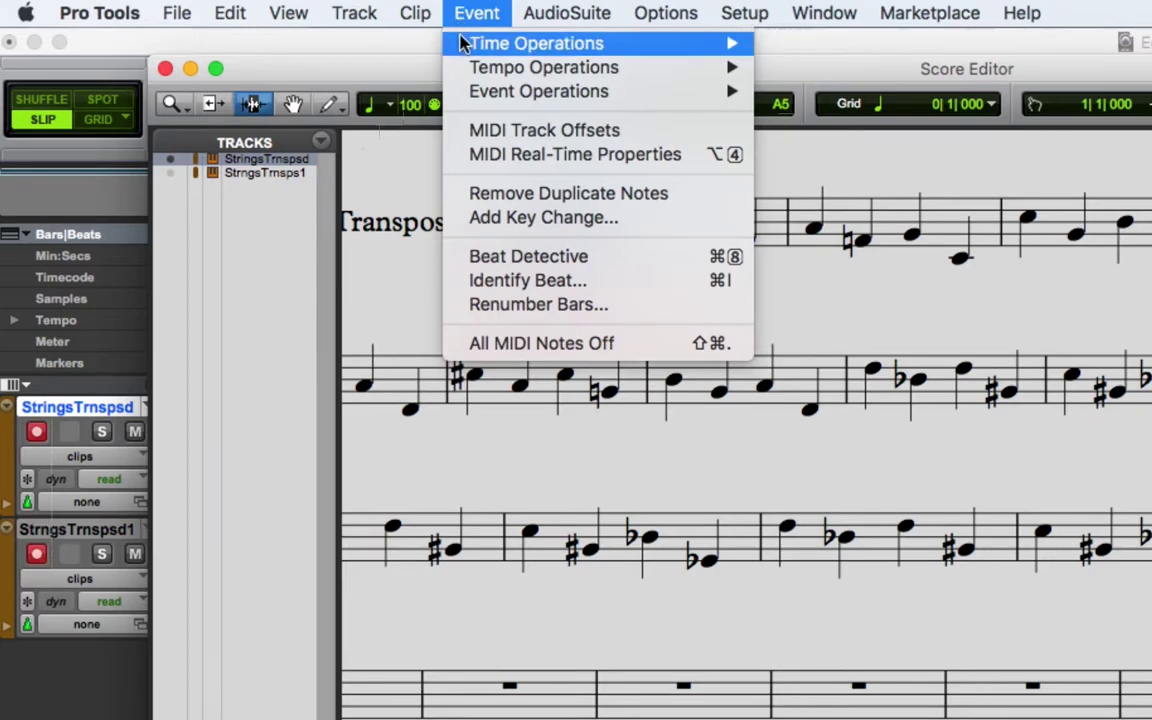
mouse_move(474, 66)
mouse_move(485, 96)
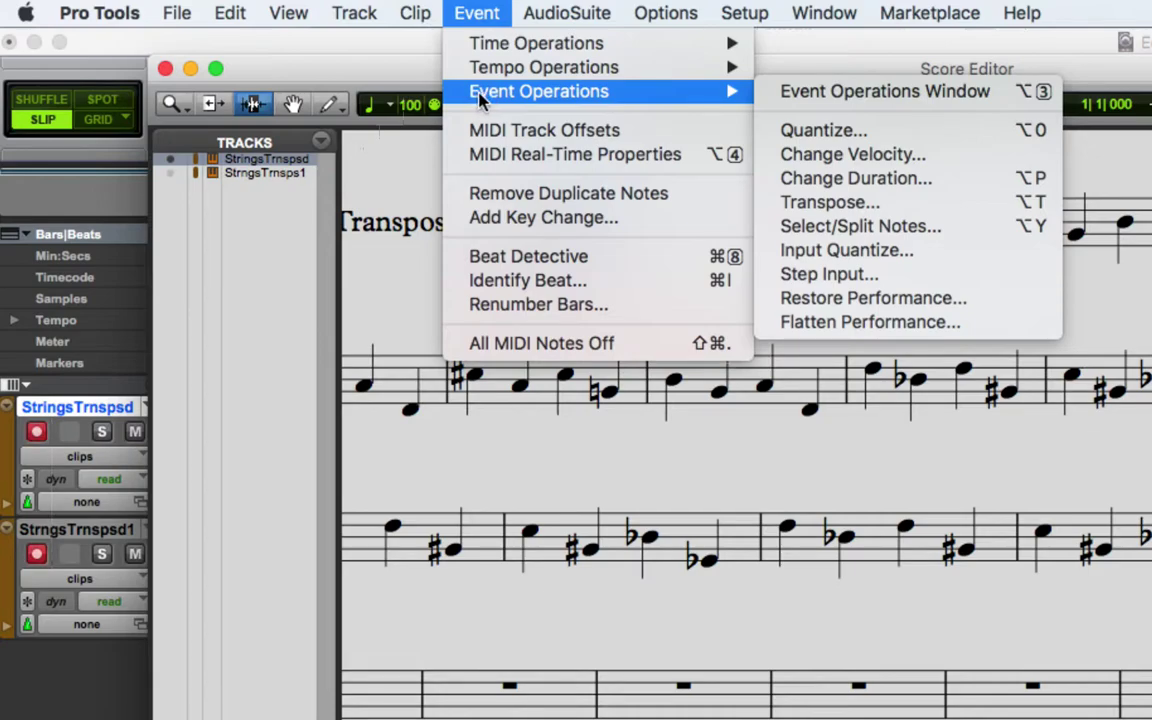
left_click(411, 180)
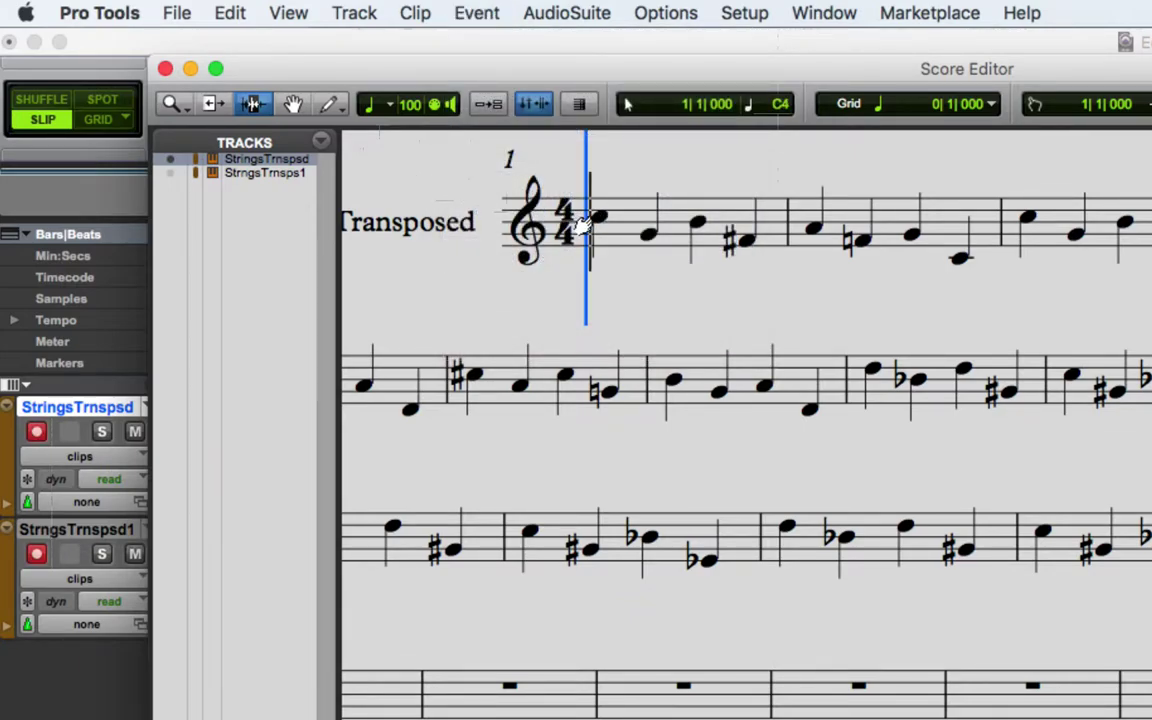
Step: Show the Key ruler in the Edit window and expand it to its staff view
left_click_drag(350, 72, 821, 74)
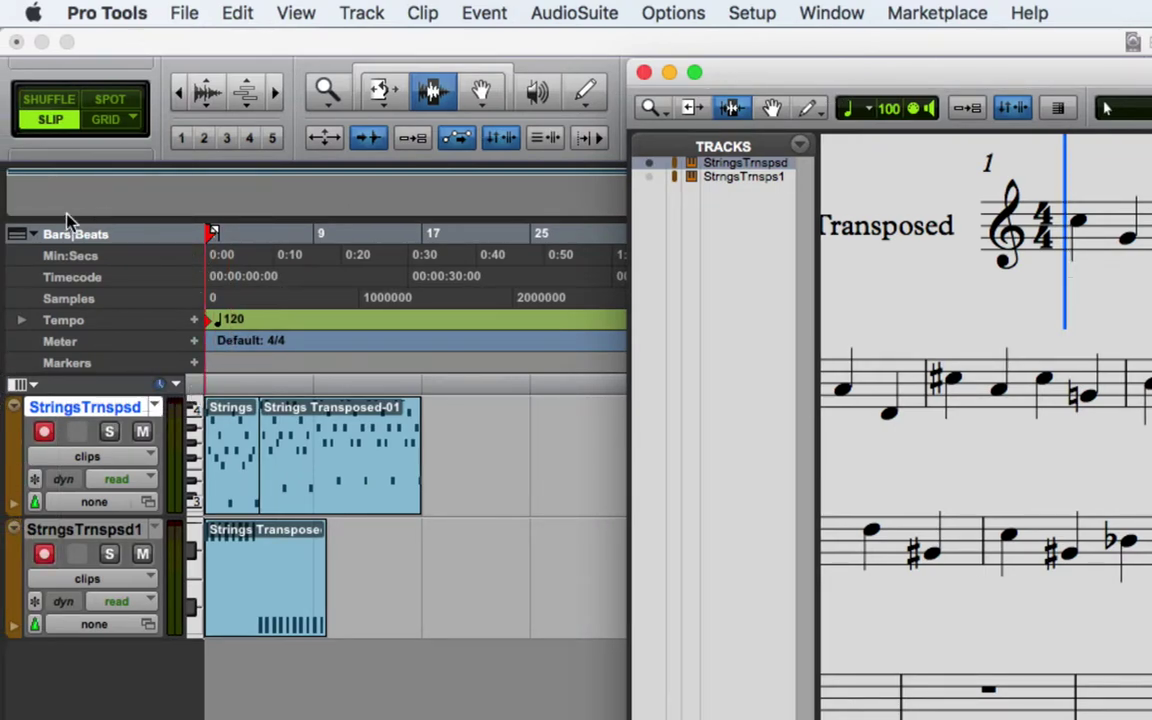
left_click(38, 238)
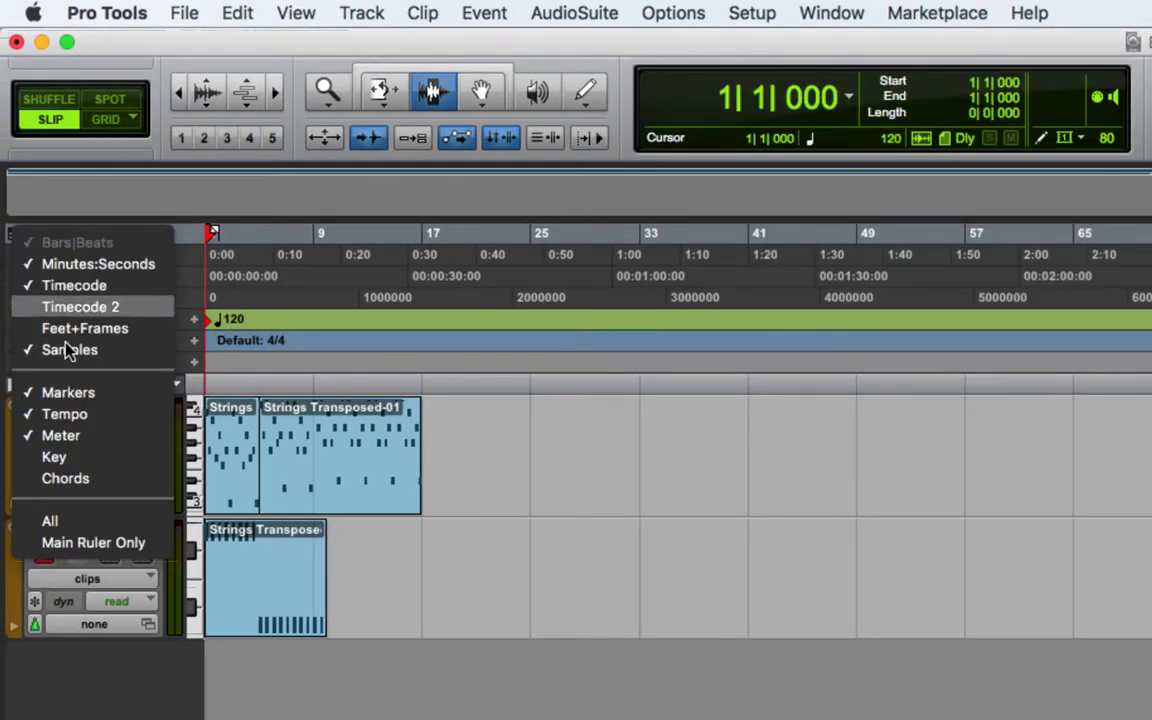
left_click(79, 457)
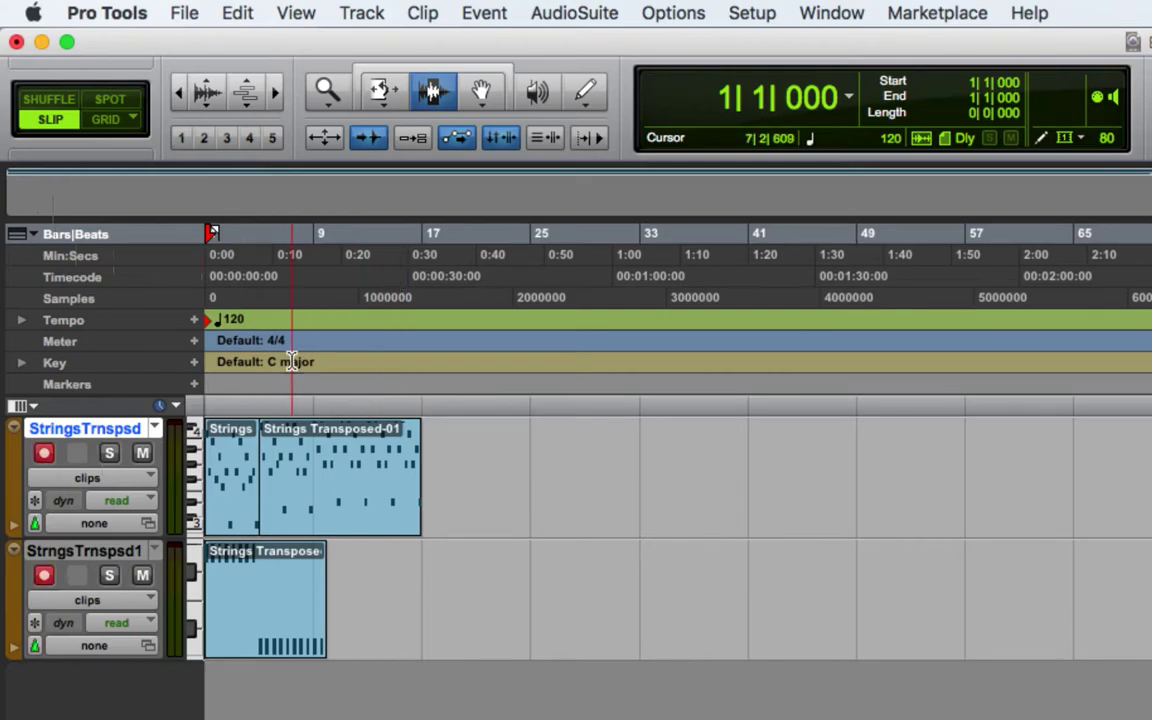
left_click(241, 365)
left_click(288, 364)
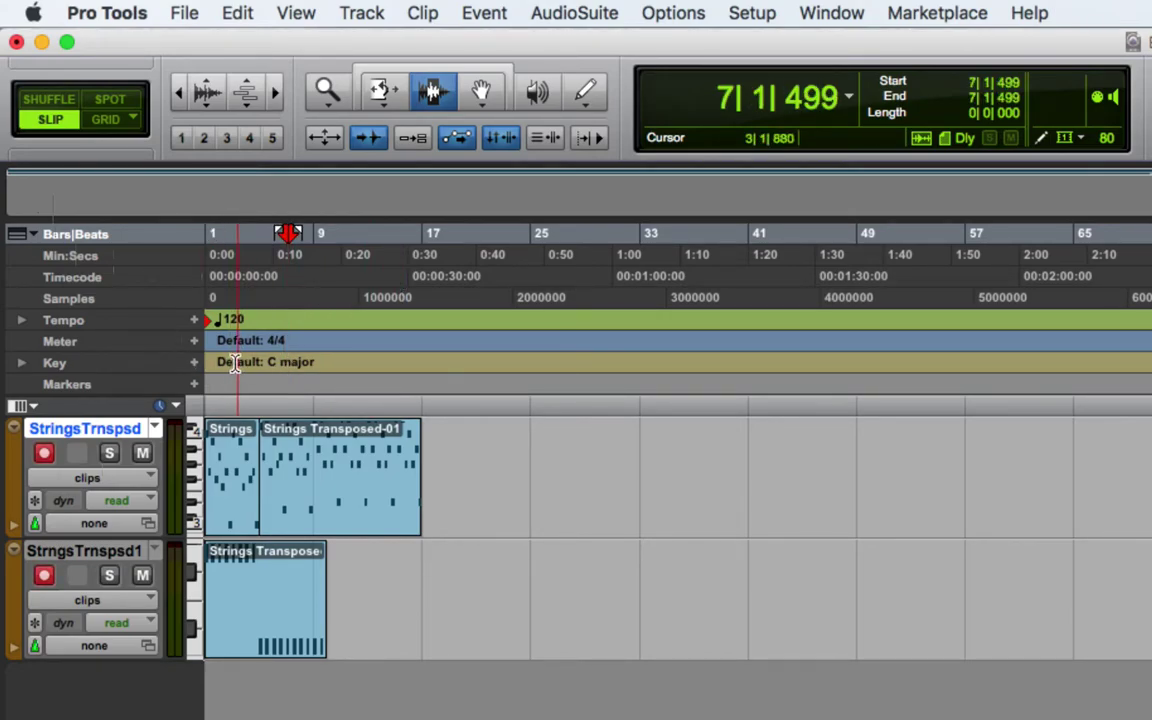
left_click(20, 364)
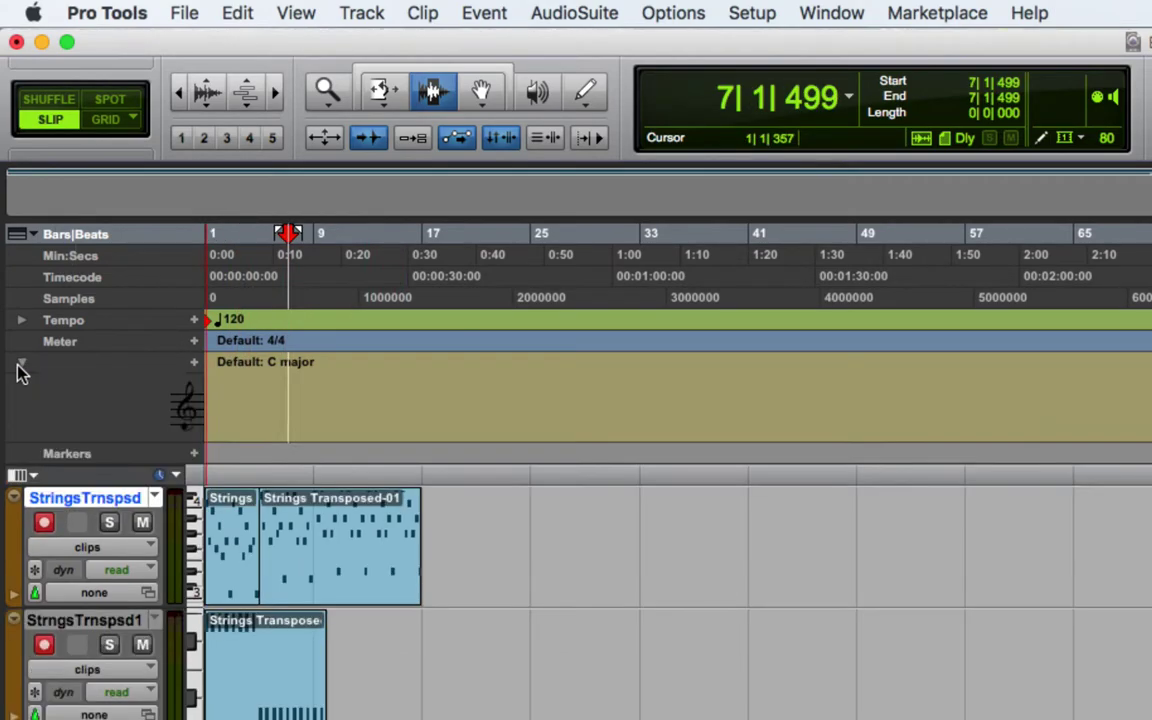
Step: Try adding a G major key change from bar 7 with Snap To Bar on, and undo it
left_click(195, 364)
left_click_drag(810, 300, 360, 44)
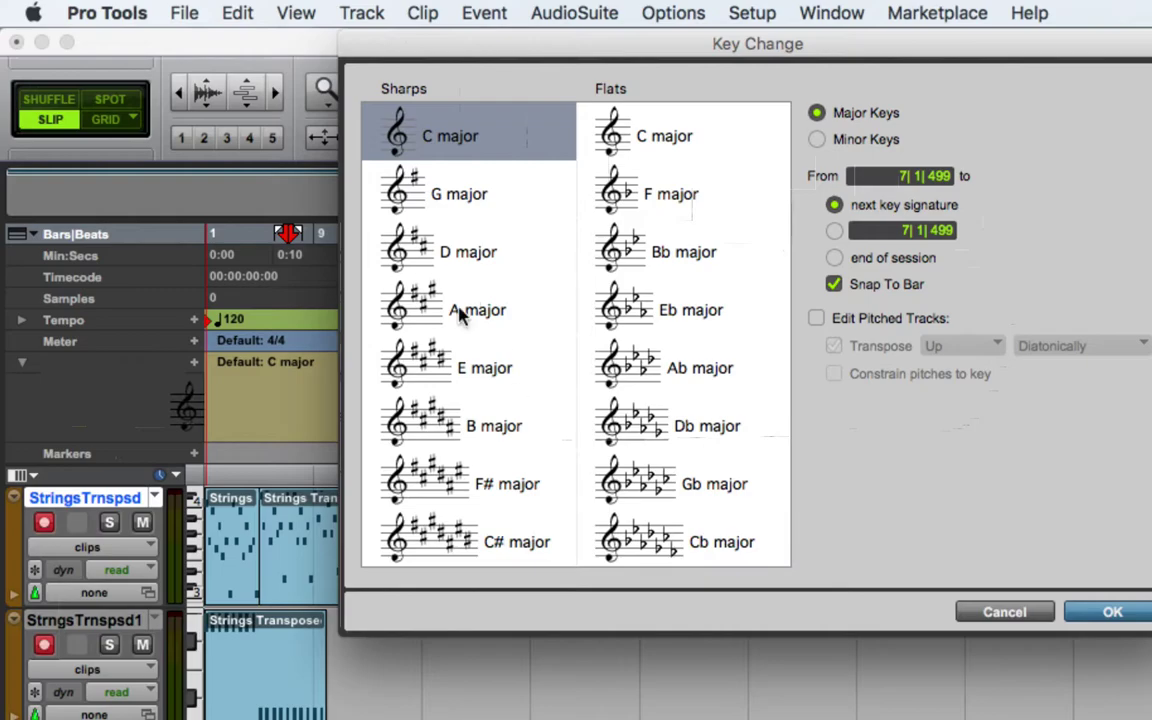
left_click(488, 208)
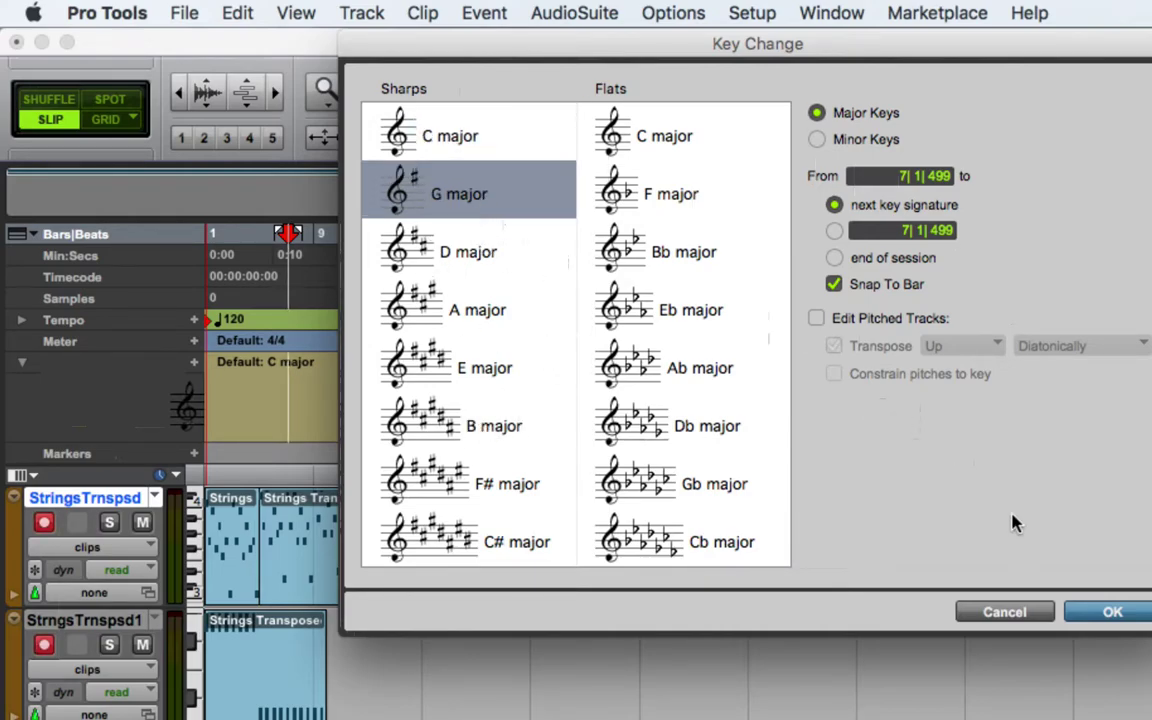
left_click(1110, 610)
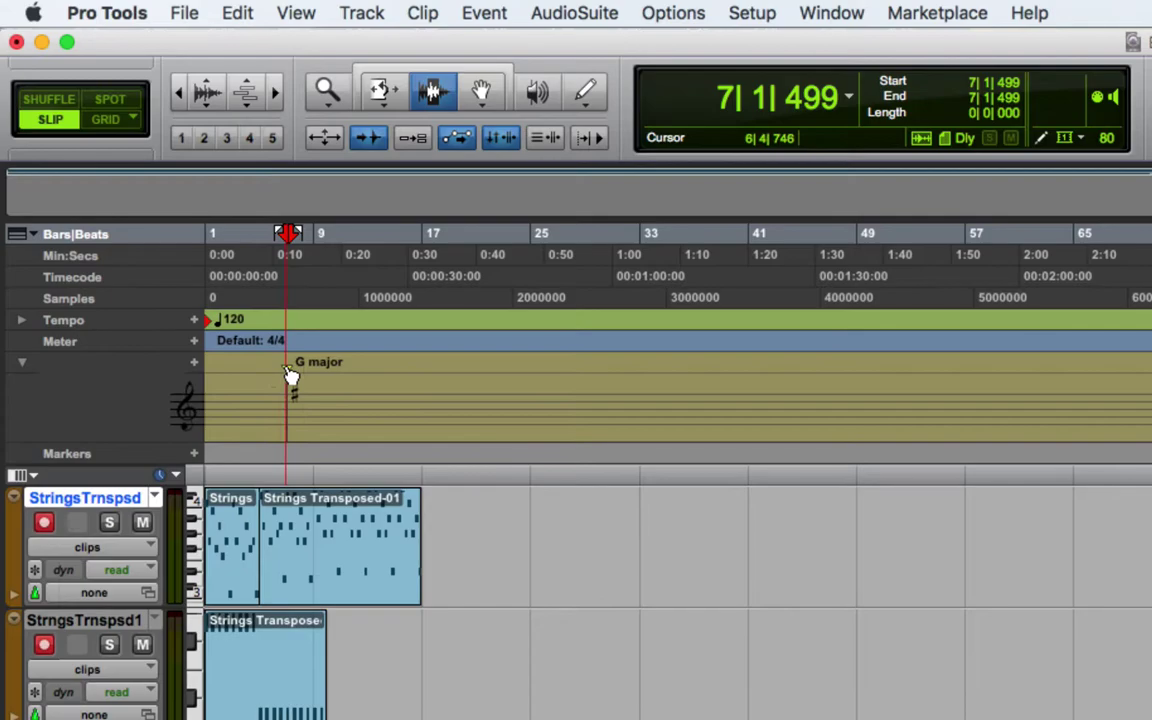
key("super+z")
Step: Add a G major key change at the start of the session, at 1|1|000
key("Return")
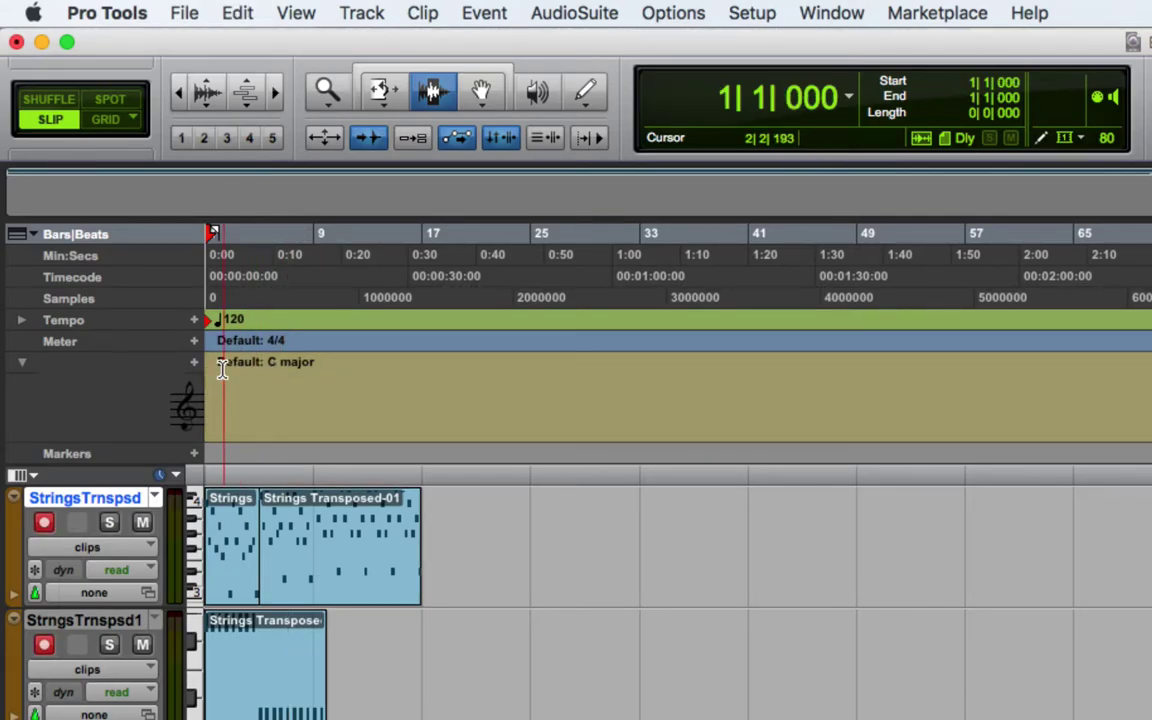
left_click(195, 362)
left_click(847, 450)
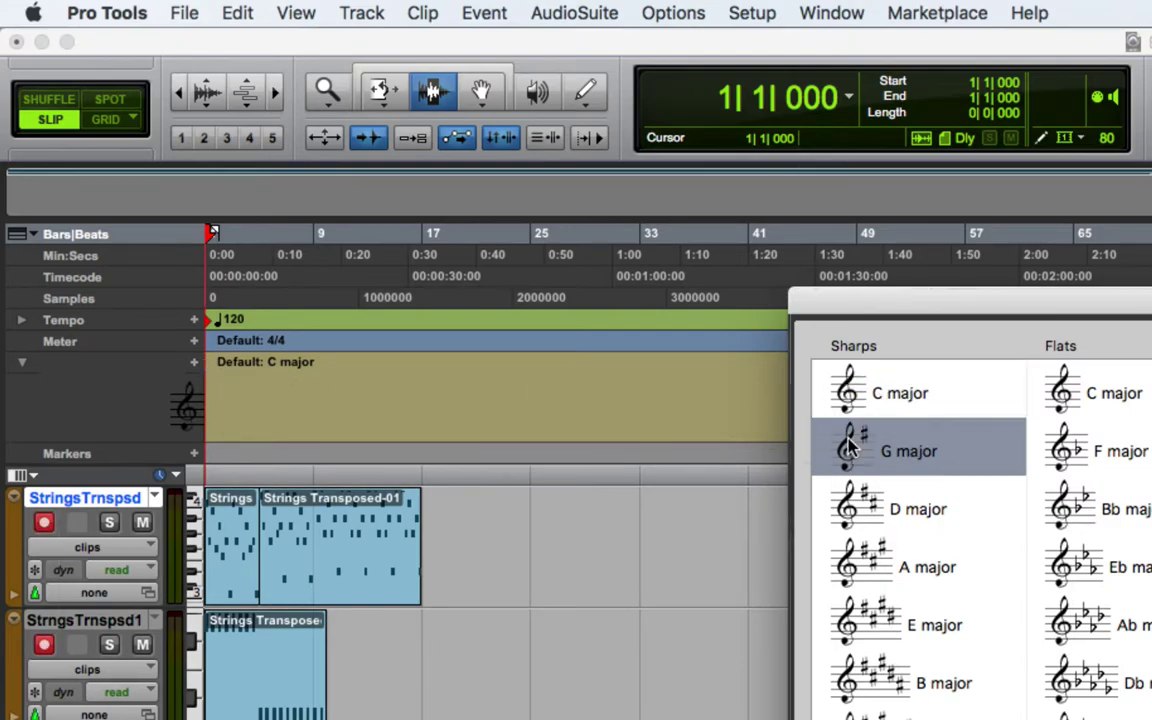
key("Return")
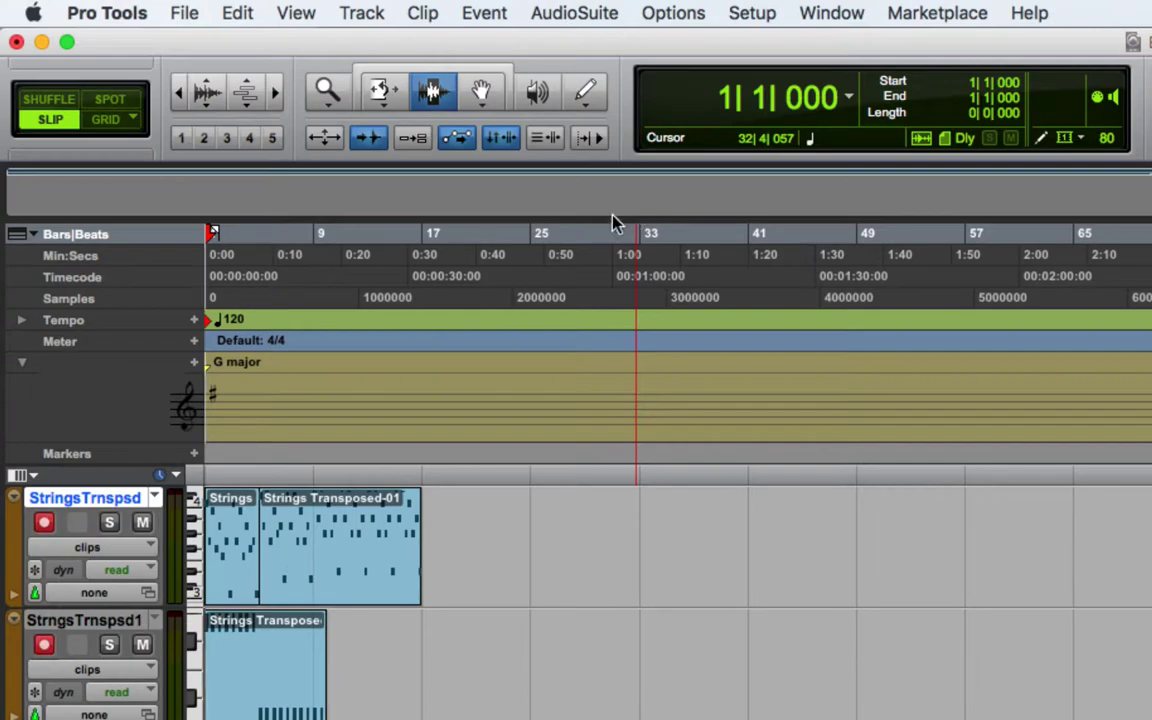
Step: View the new key signature in the Score Editor, and undo the G major key change
left_click(831, 12)
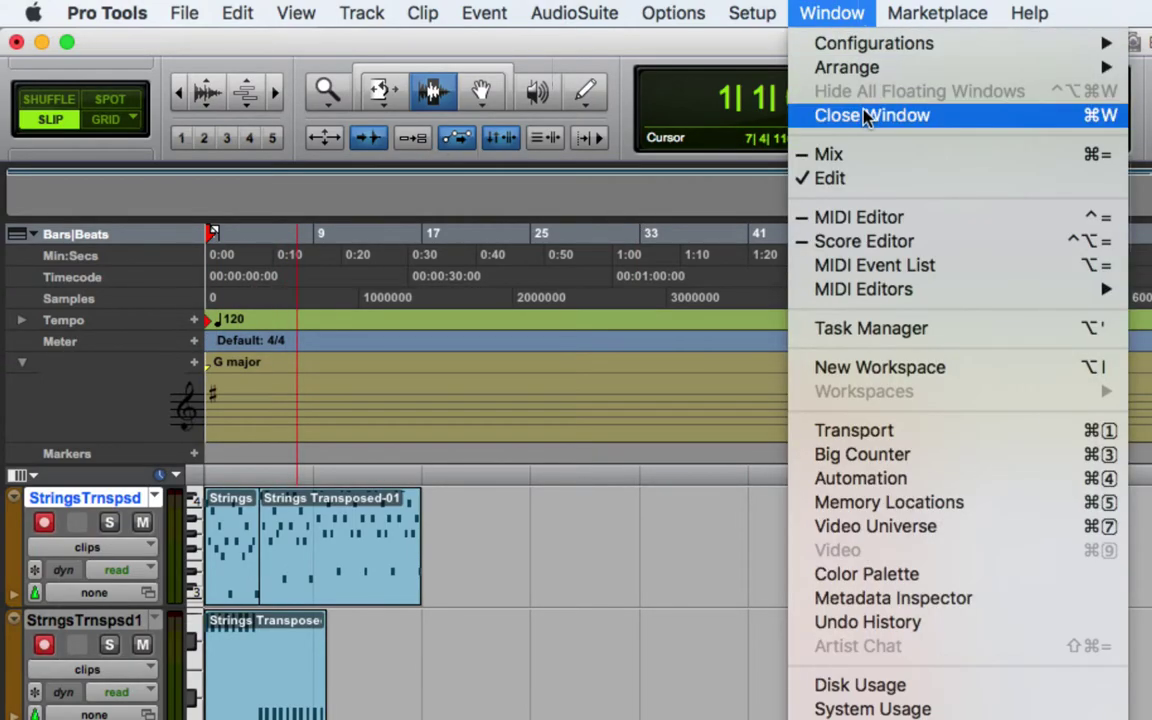
left_click(920, 248)
left_click_drag(841, 77, 429, 26)
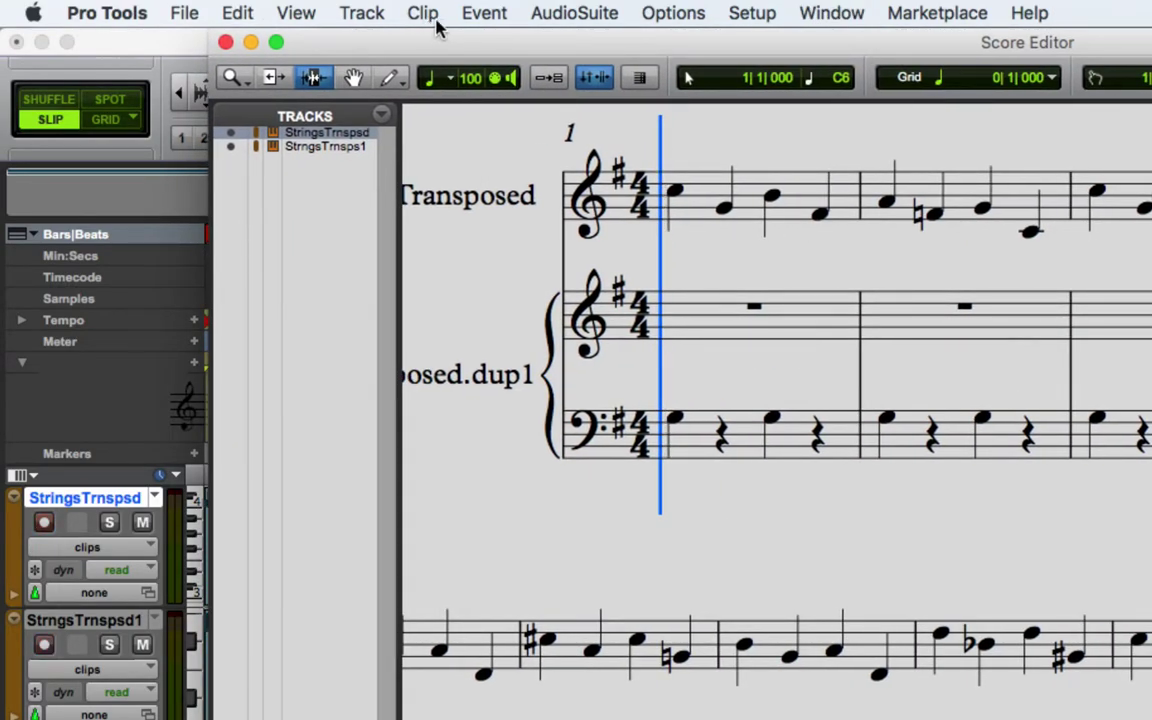
key("super+z")
key("super+z")
key("super+z")
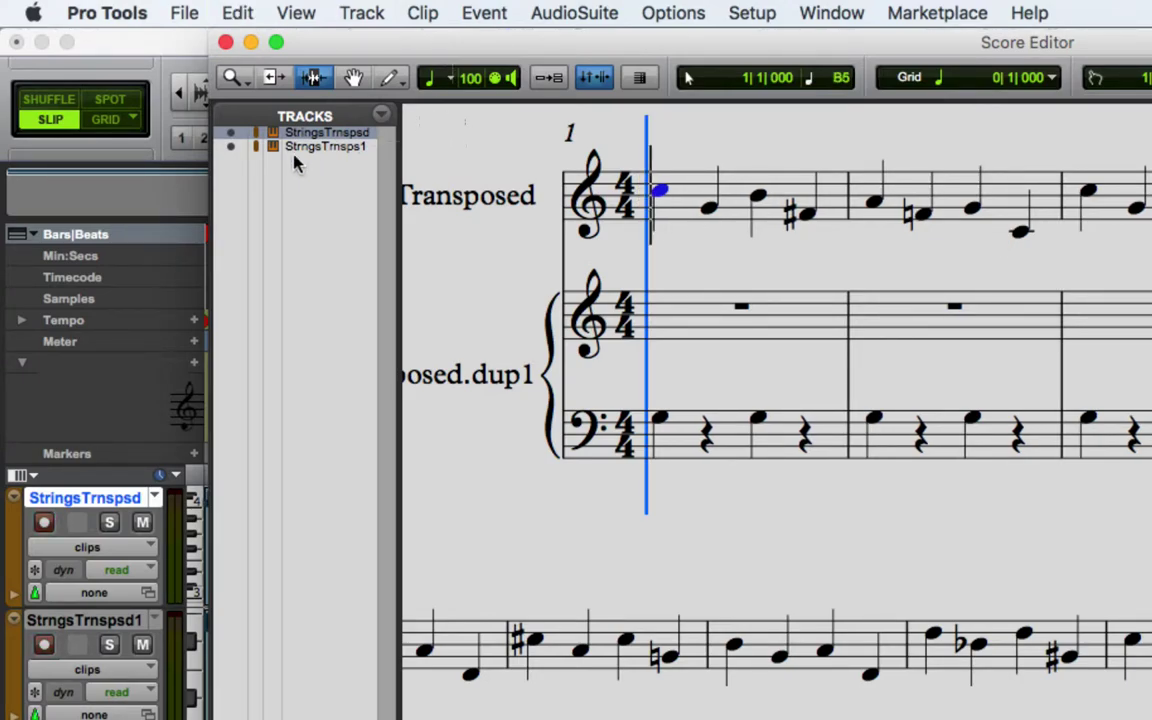
Step: Hide the duplicated strings track from the Score Editor so only the Strings Transposed staff is displayed
left_click(231, 146)
left_click_drag(776, 46, 443, 52)
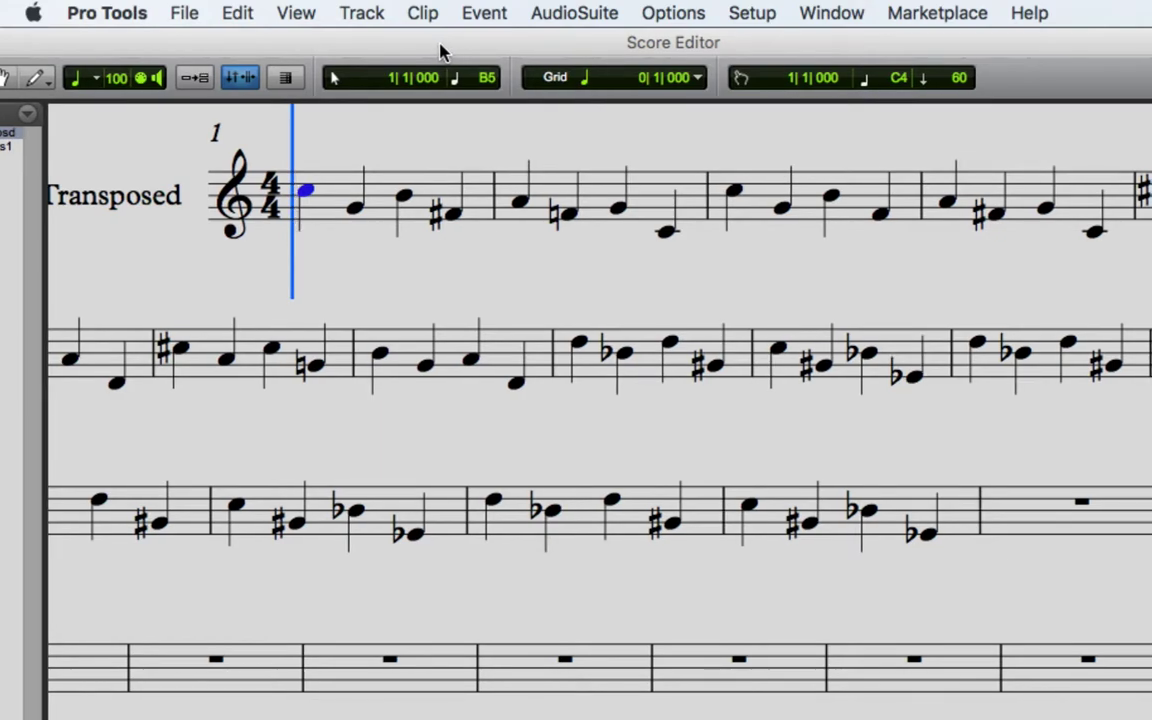
left_click_drag(147, 44, 478, 70)
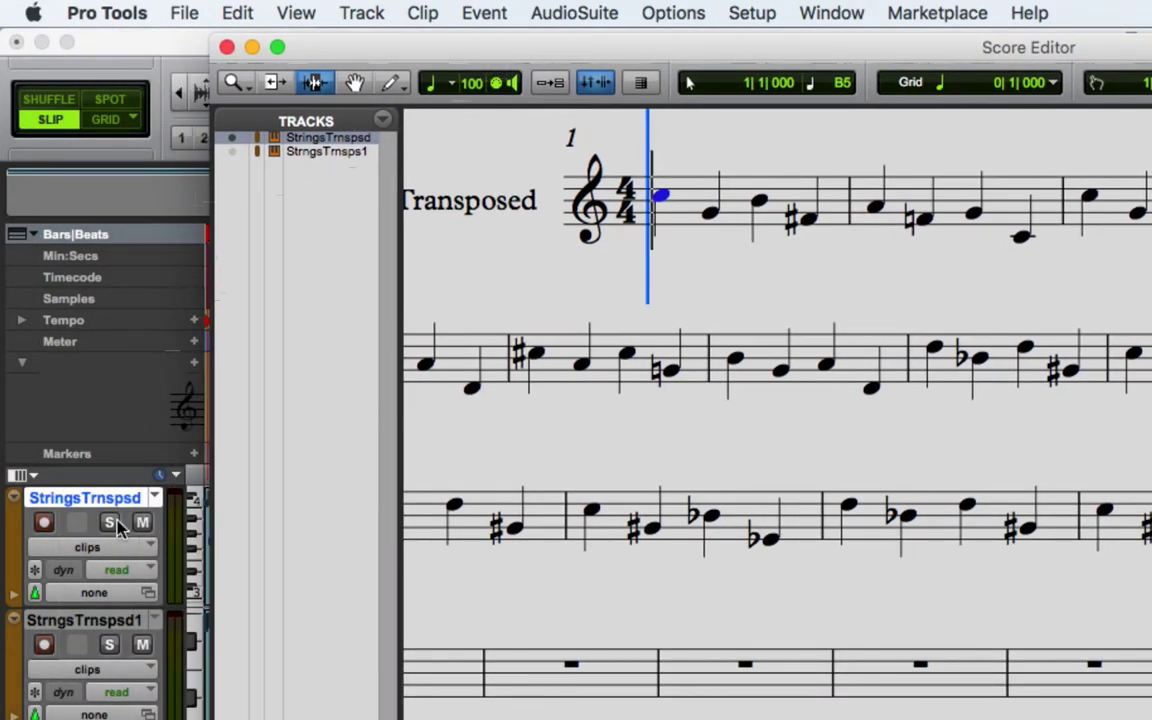
Step: Create a new empty playlist named Strings Transposed.01 on the Strings Transposed track
left_click(43, 648)
left_click(43, 522)
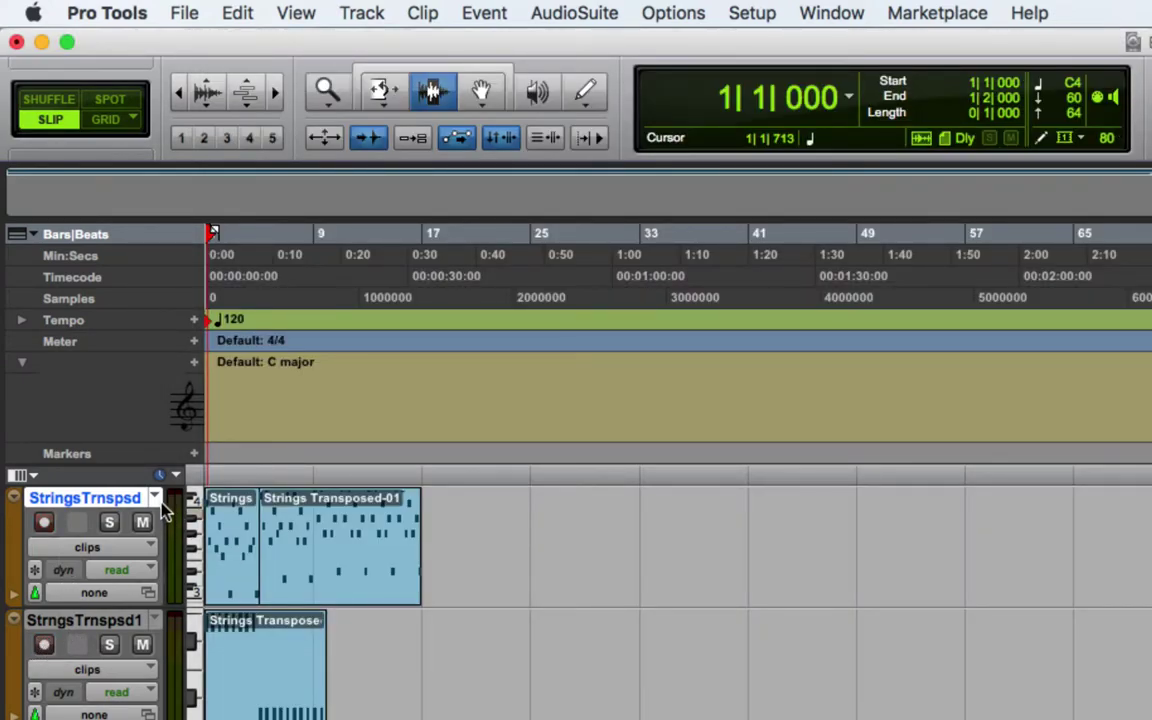
left_click(155, 499)
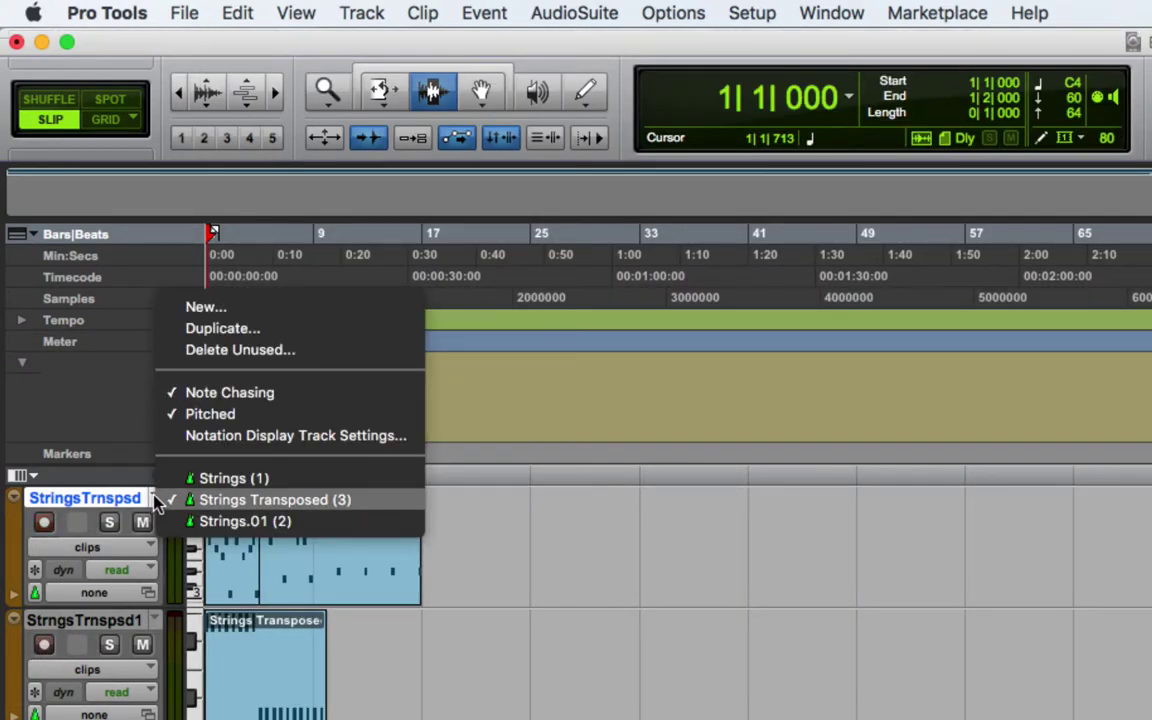
left_click(205, 307)
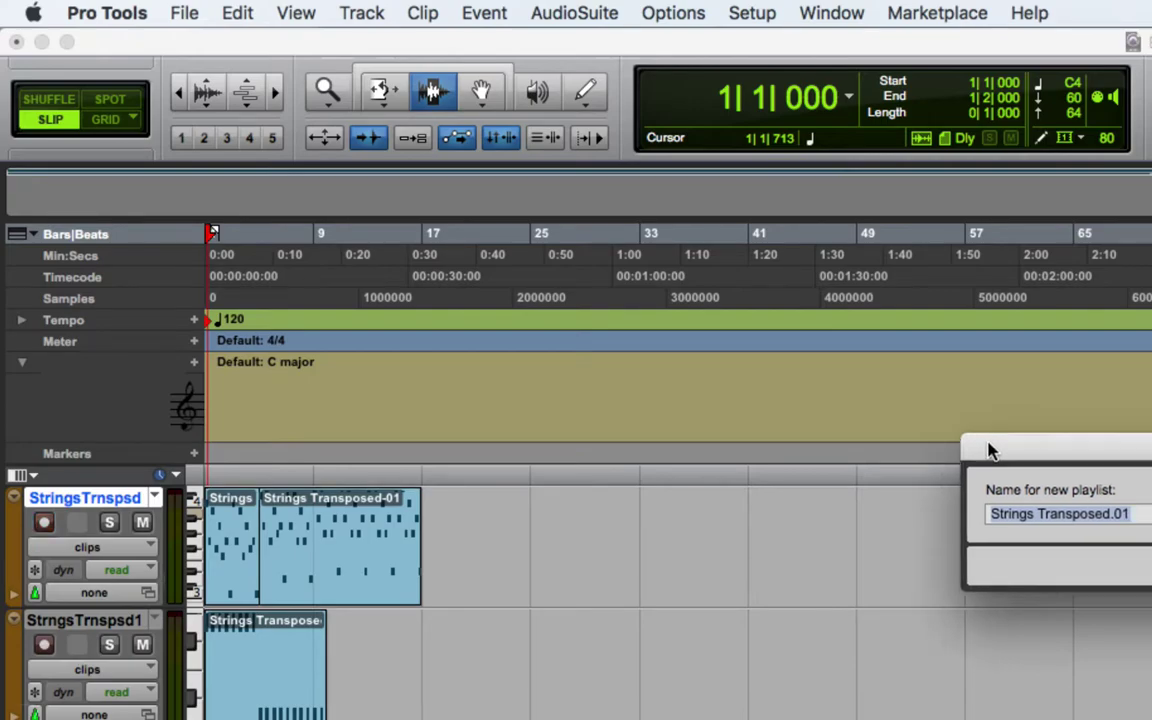
left_click(960, 450)
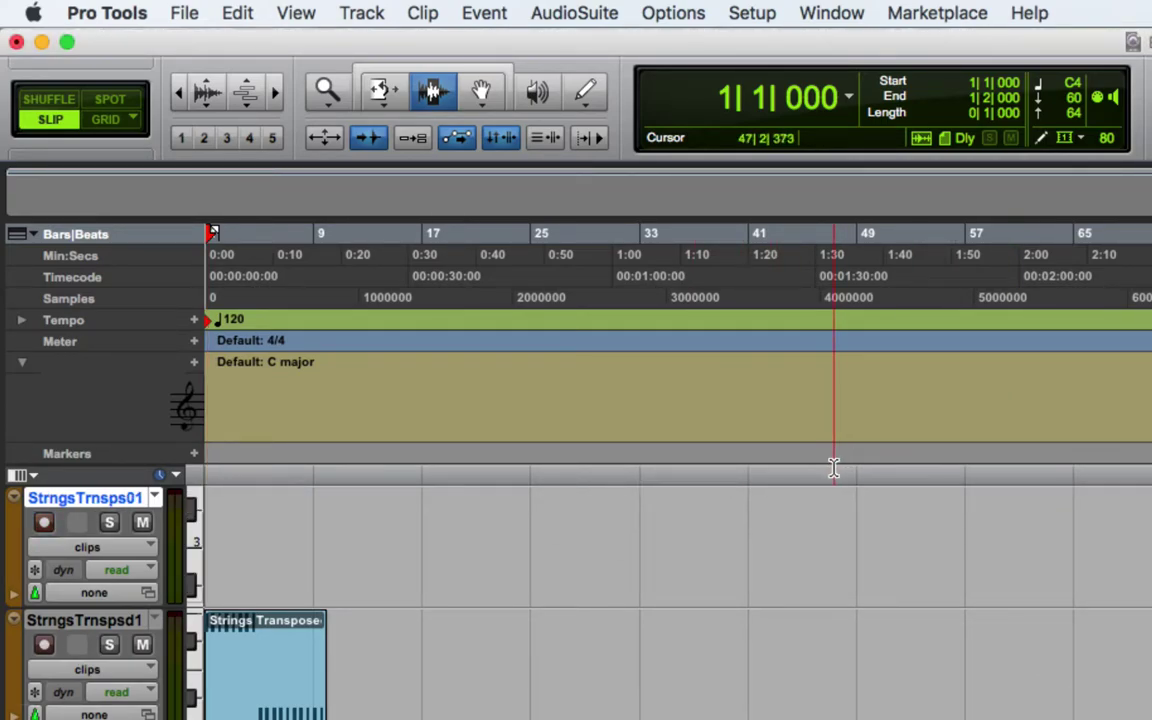
Step: Bring up the Score Editor for the empty Strings Transposed.01 playlist
key("super+equal")
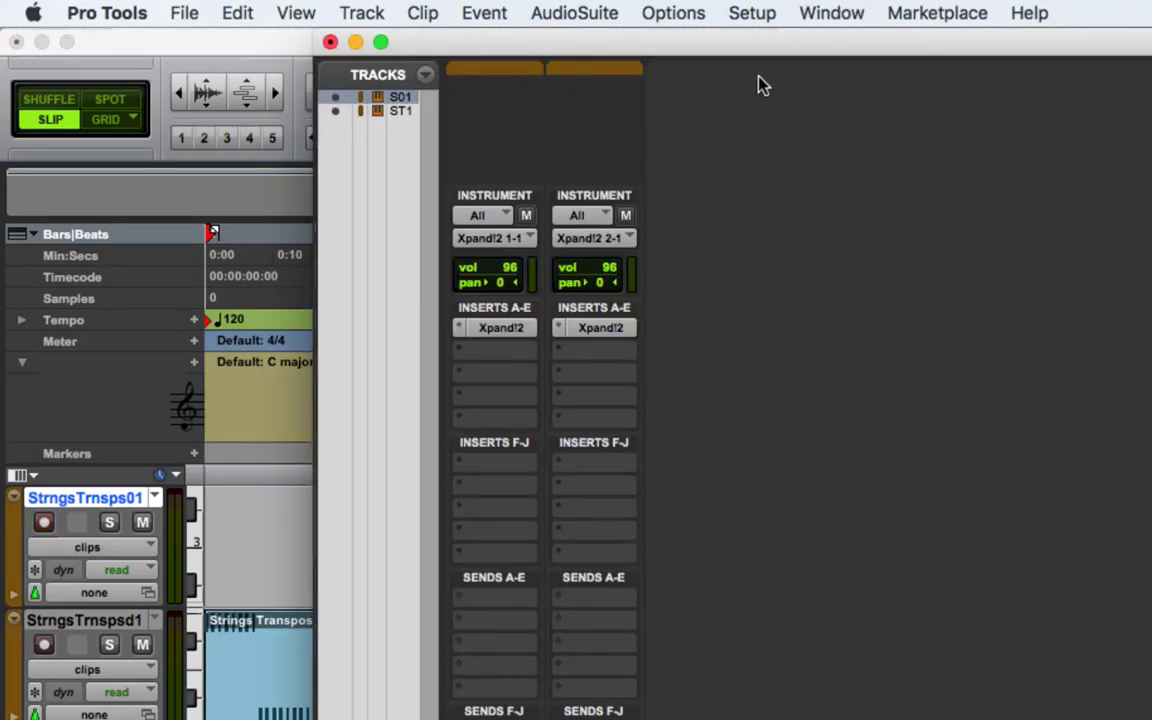
left_click(825, 14)
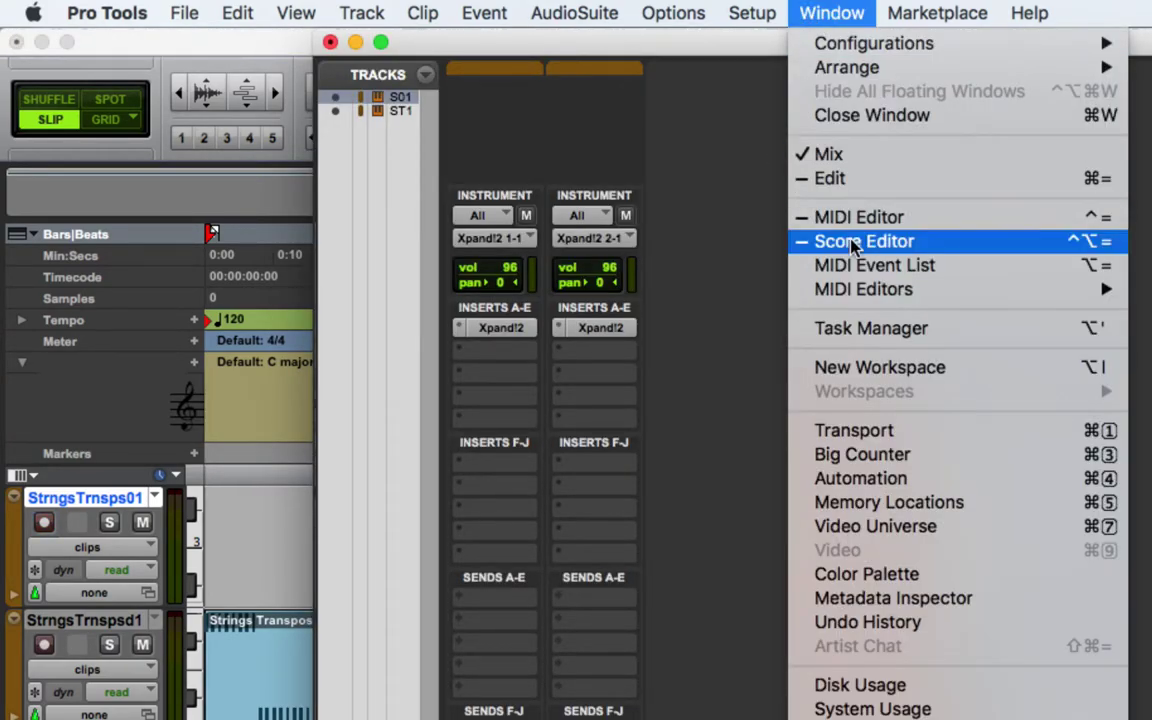
left_click(853, 243)
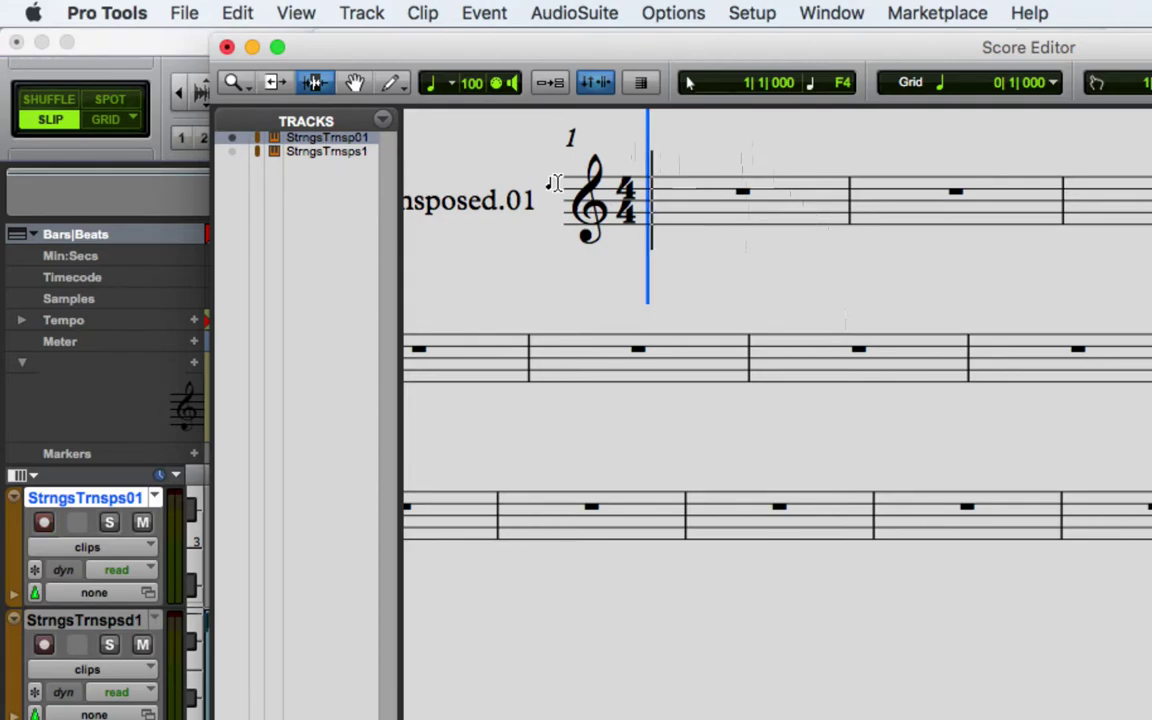
Step: With the Pencil tool, draw quarter notes in bar 1: F3 on beat 1 and B3 on beat 3
left_click(392, 83)
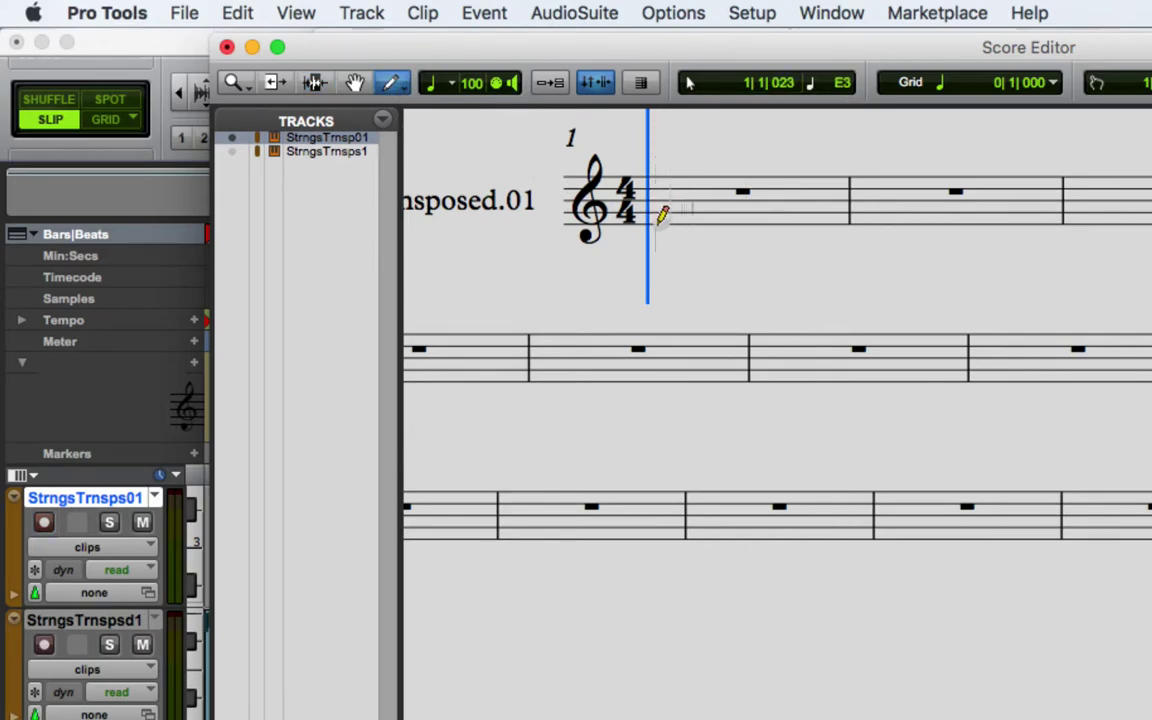
left_click_drag(637, 58, 444, 53)
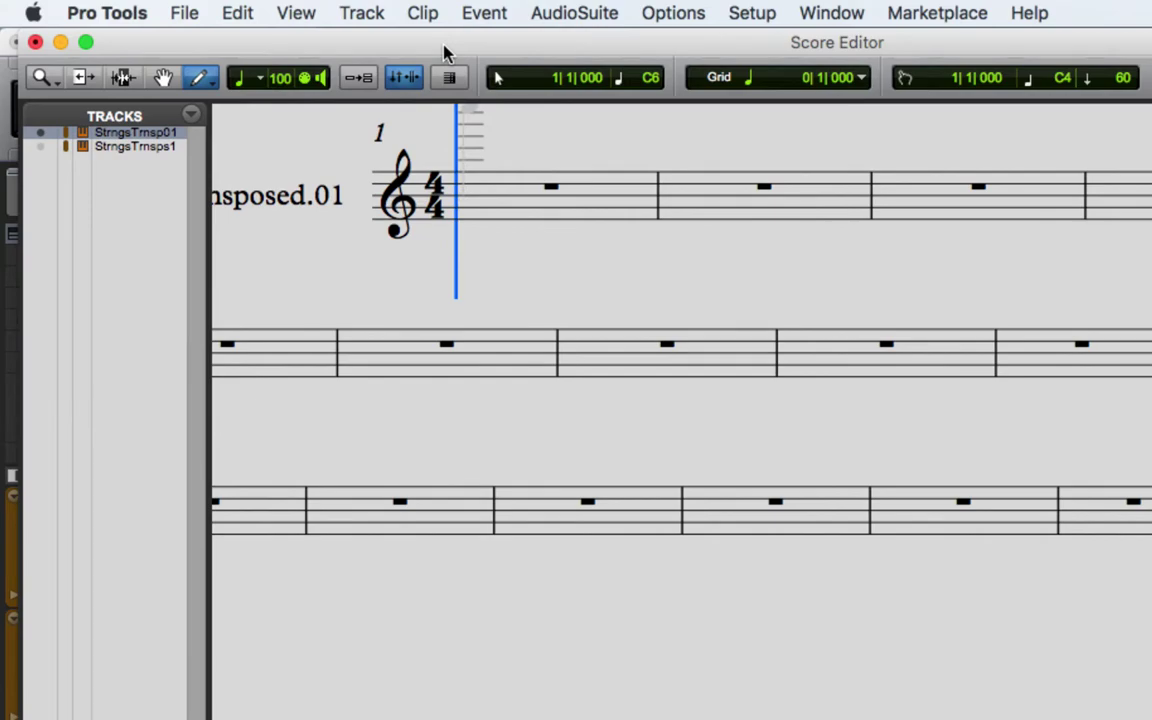
left_click(477, 212)
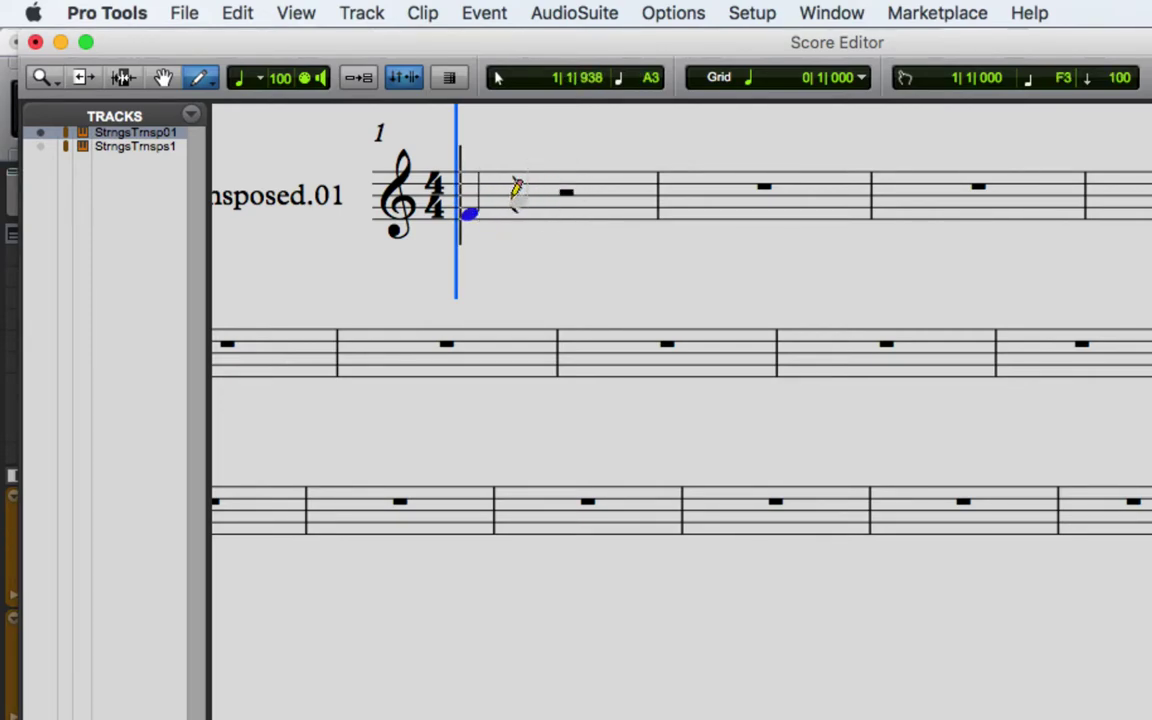
left_click(565, 194)
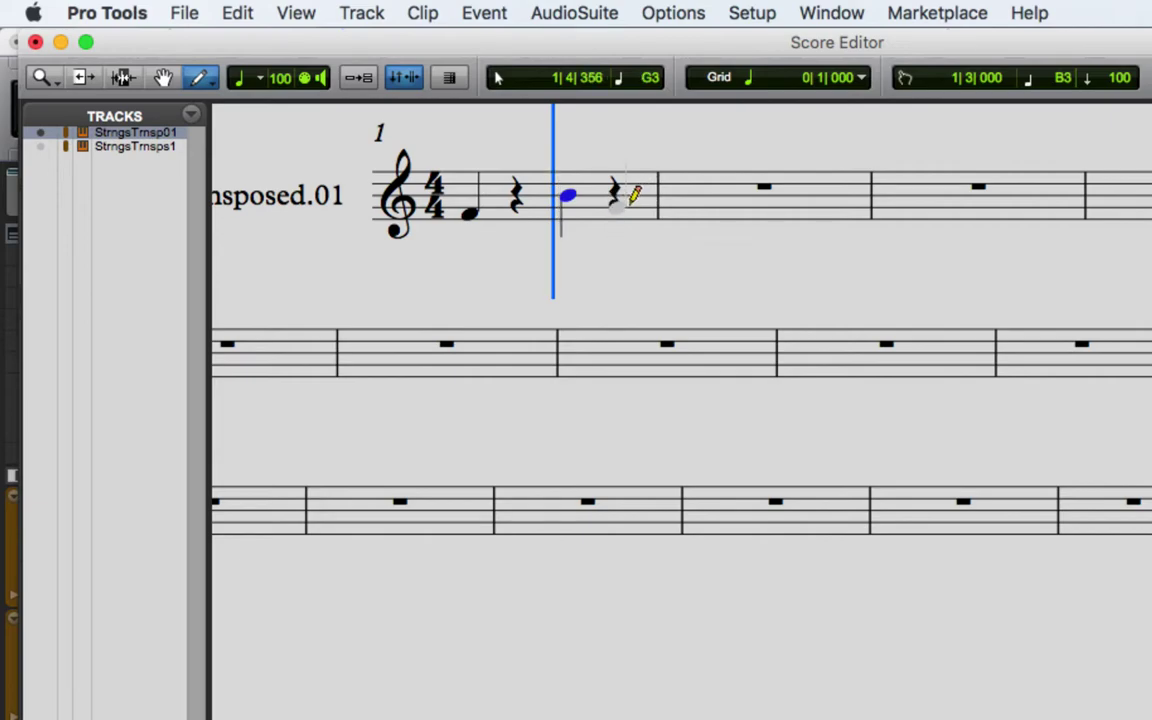
Step: Draw quarter notes in bar 2: F3 on beat 1 and D4 on beat 3
left_click(660, 212)
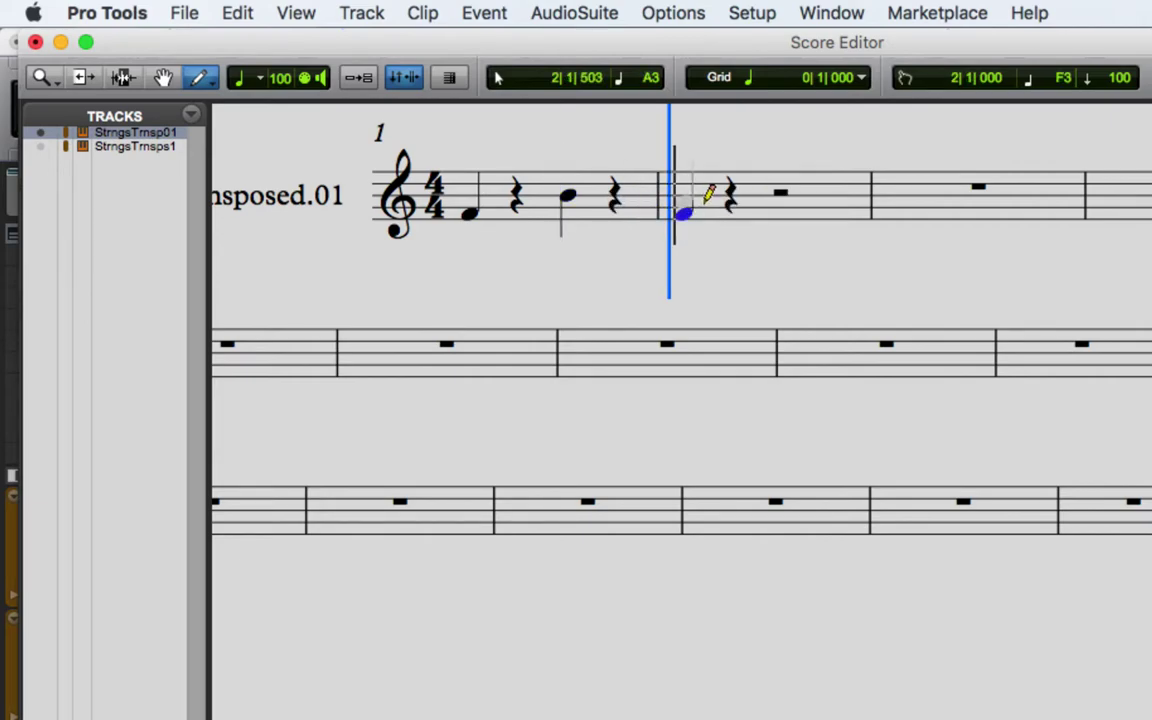
left_click(766, 186)
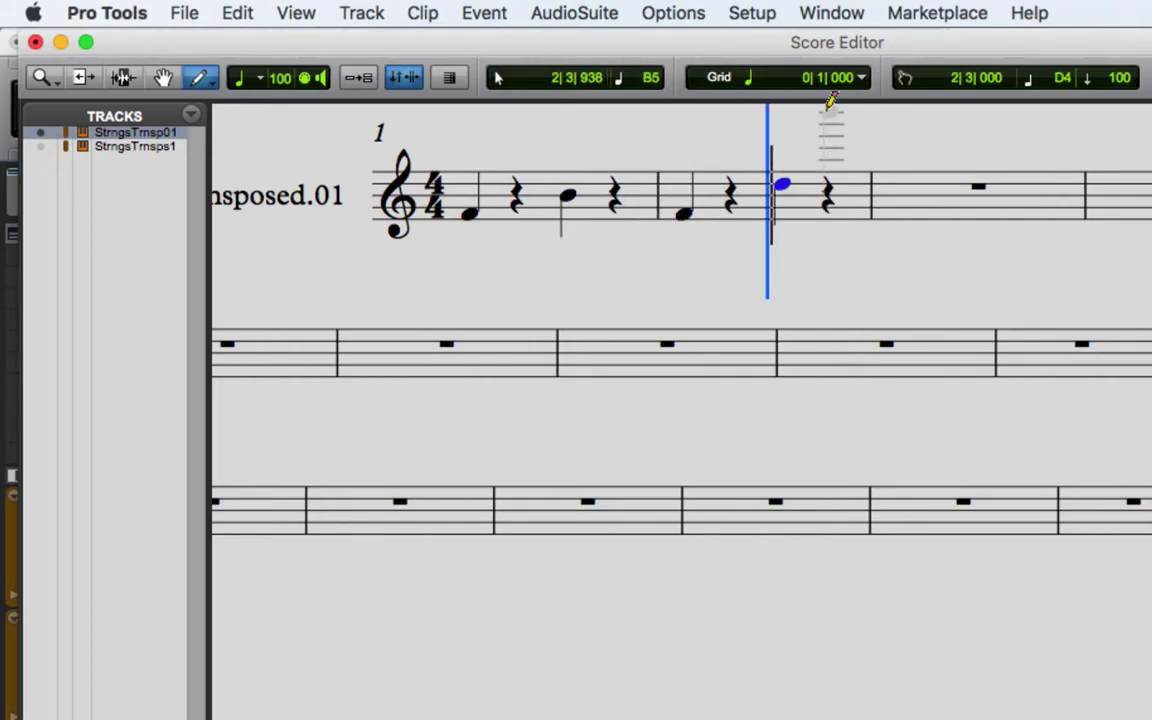
Step: Switch the grid value to 1/8 note and back to 1/4 note
left_click(860, 77)
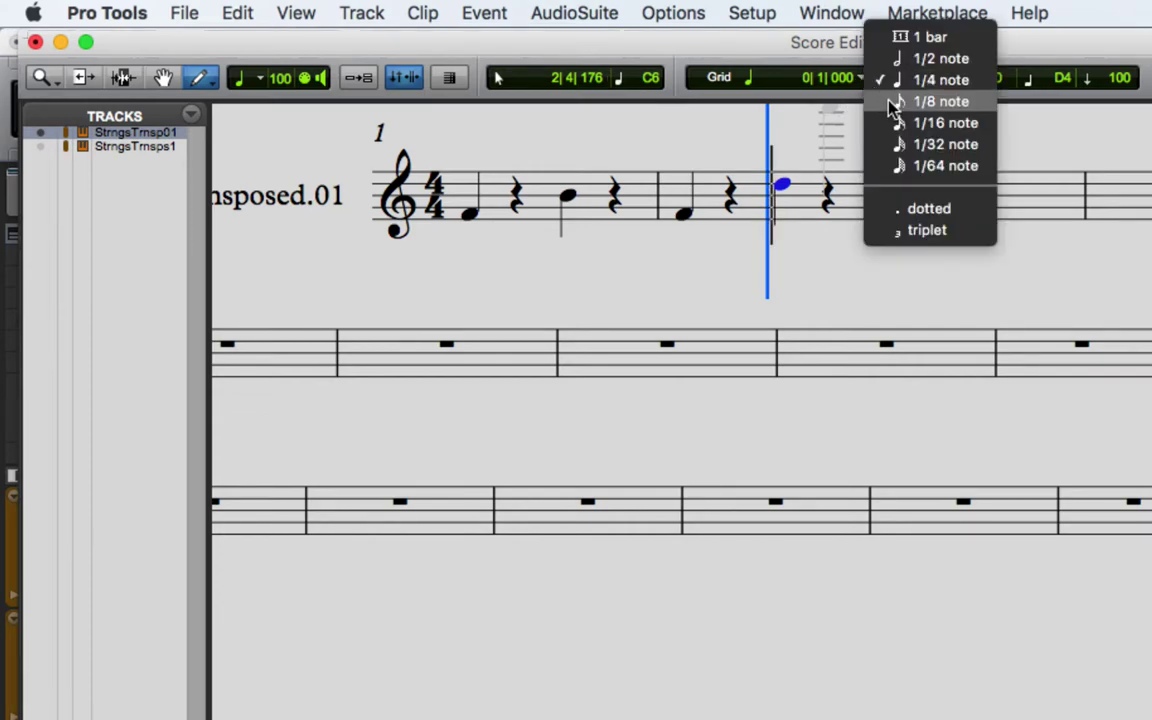
left_click(940, 101)
left_click(861, 78)
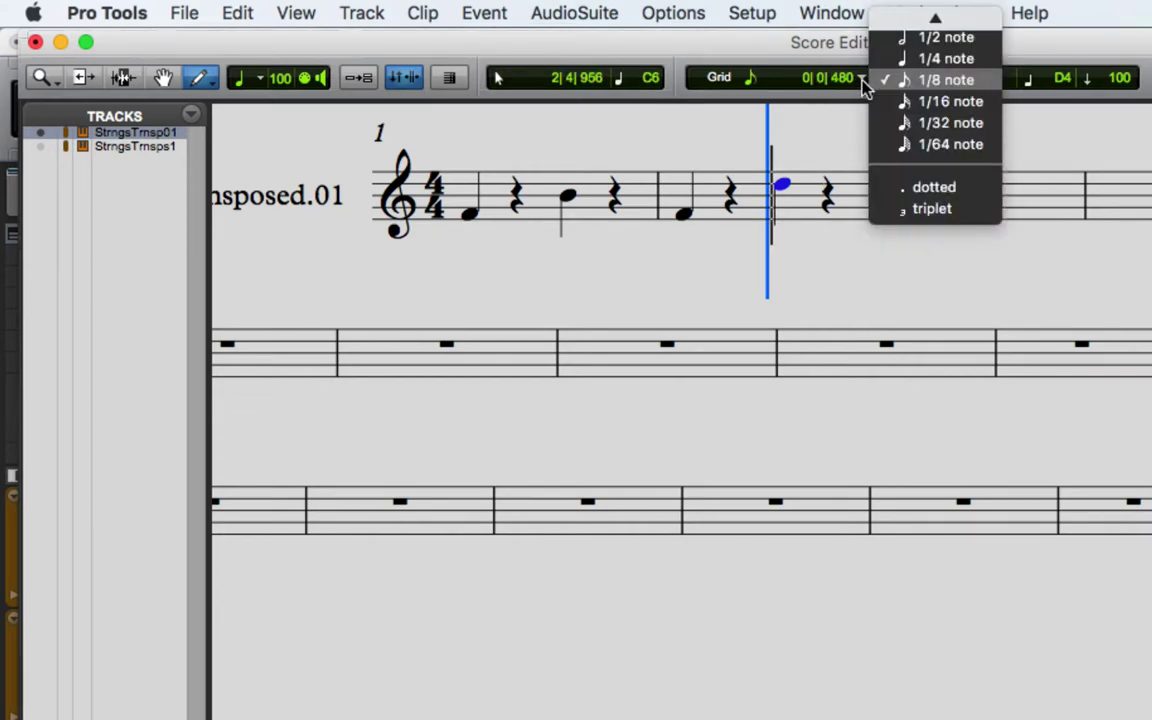
left_click(905, 58)
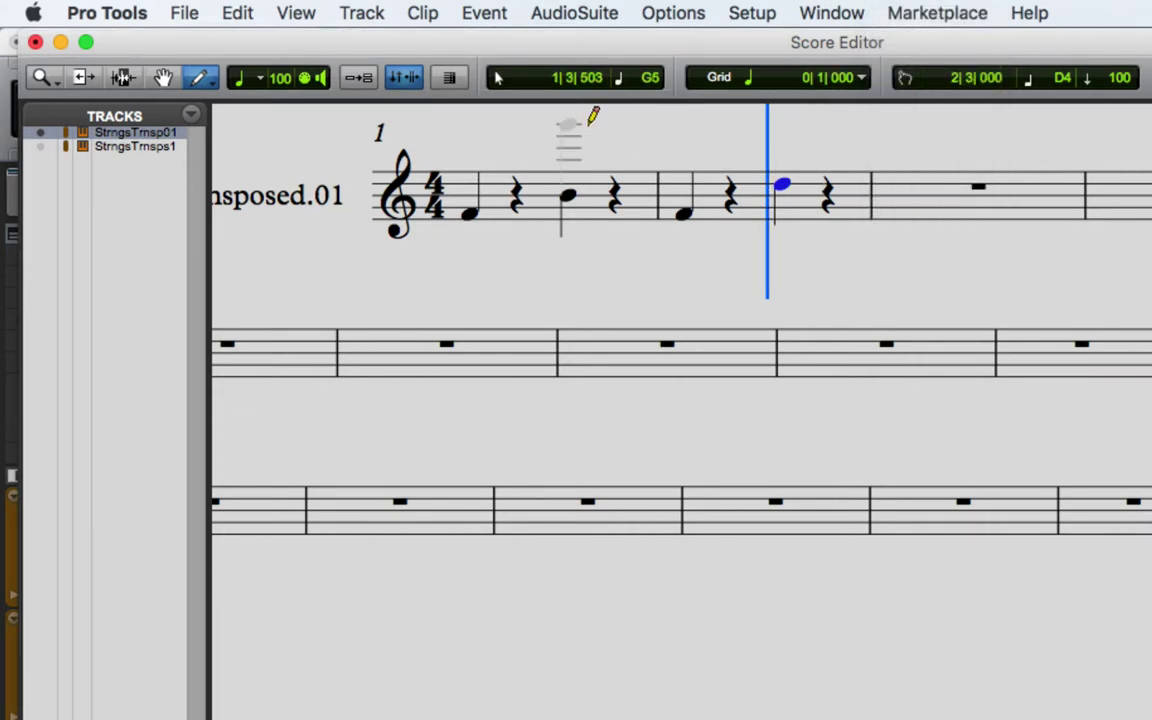
Step: Set the default note duration to 1/8 note, try adding A3 on beat 1 of bar 3, and undo the trial notes
left_click(257, 78)
left_click(300, 104)
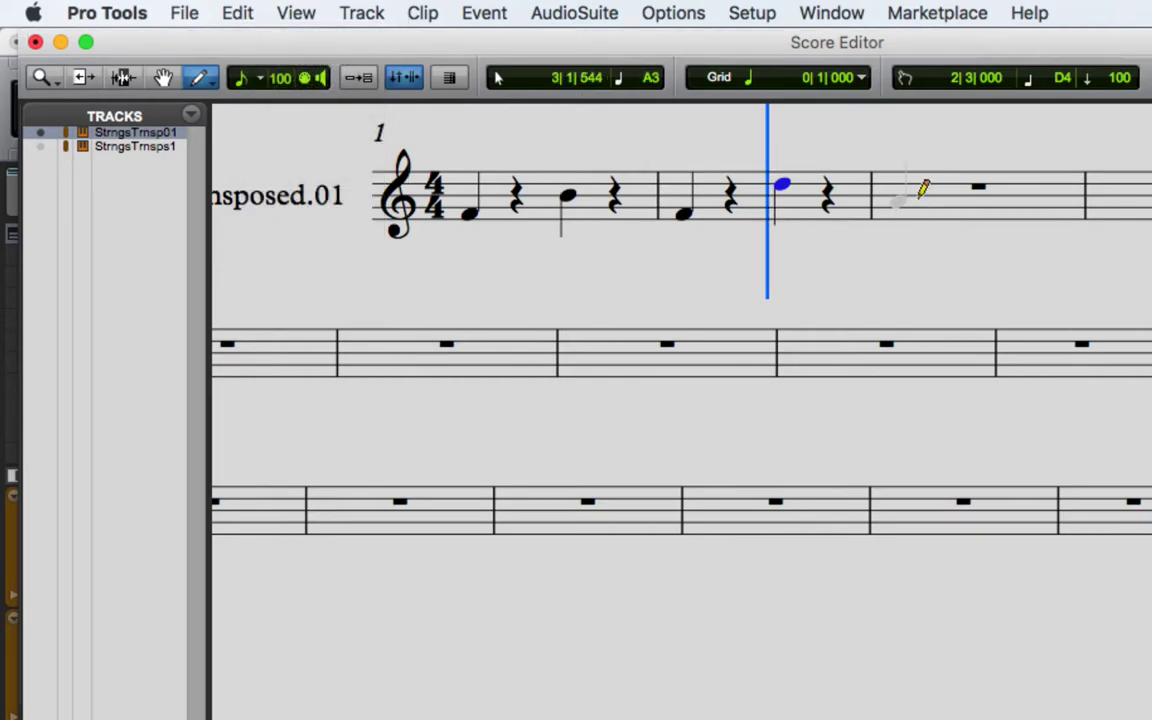
left_click(917, 192)
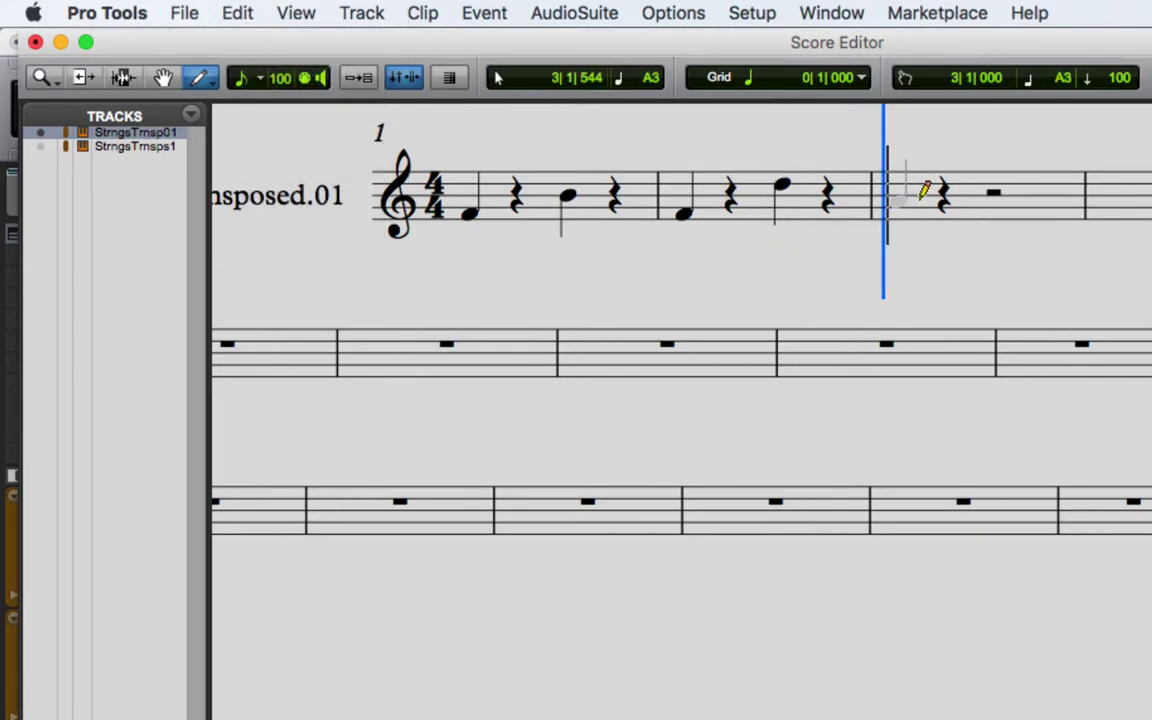
left_click(940, 200)
key("super+z")
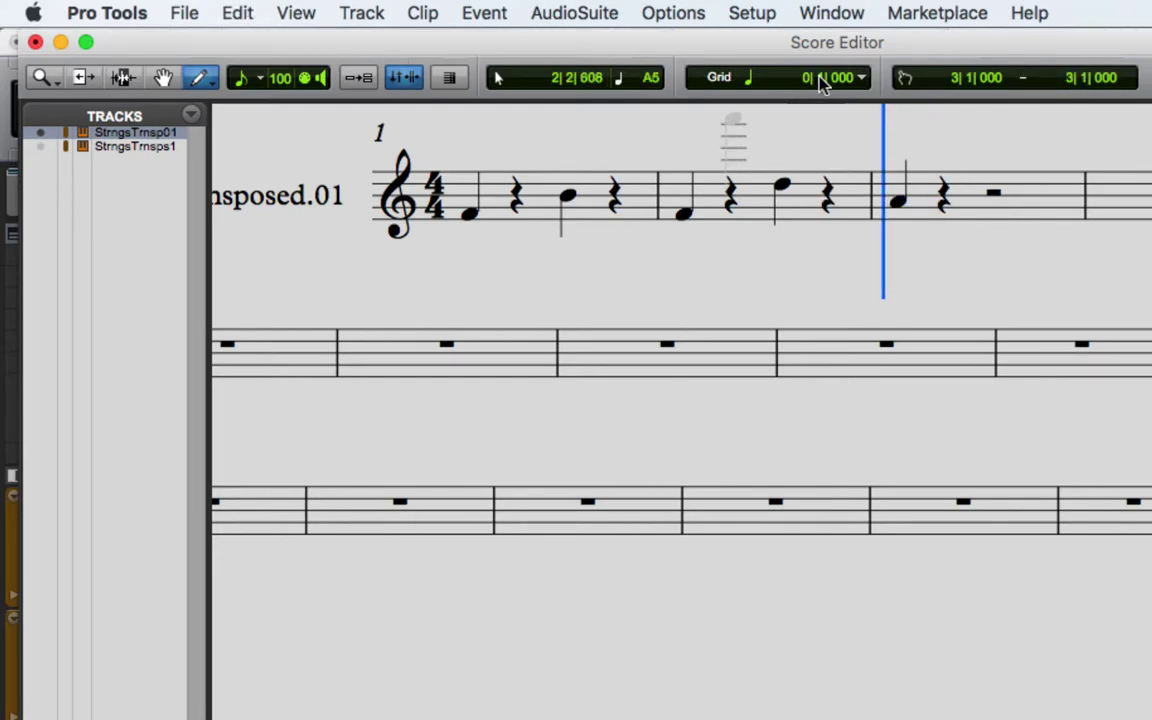
key("super+z")
Step: Set the grid value to 1/8 note, and try a C4 on beat 2 of bar 1, deleting it again
left_click(856, 78)
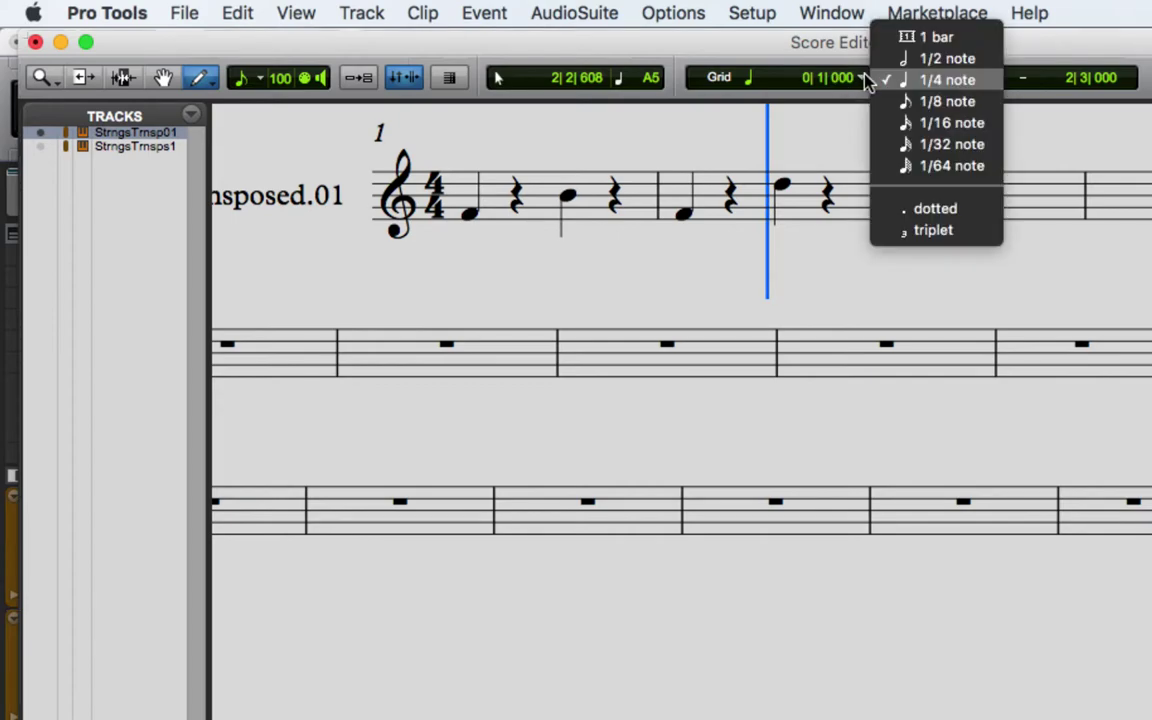
left_click(893, 101)
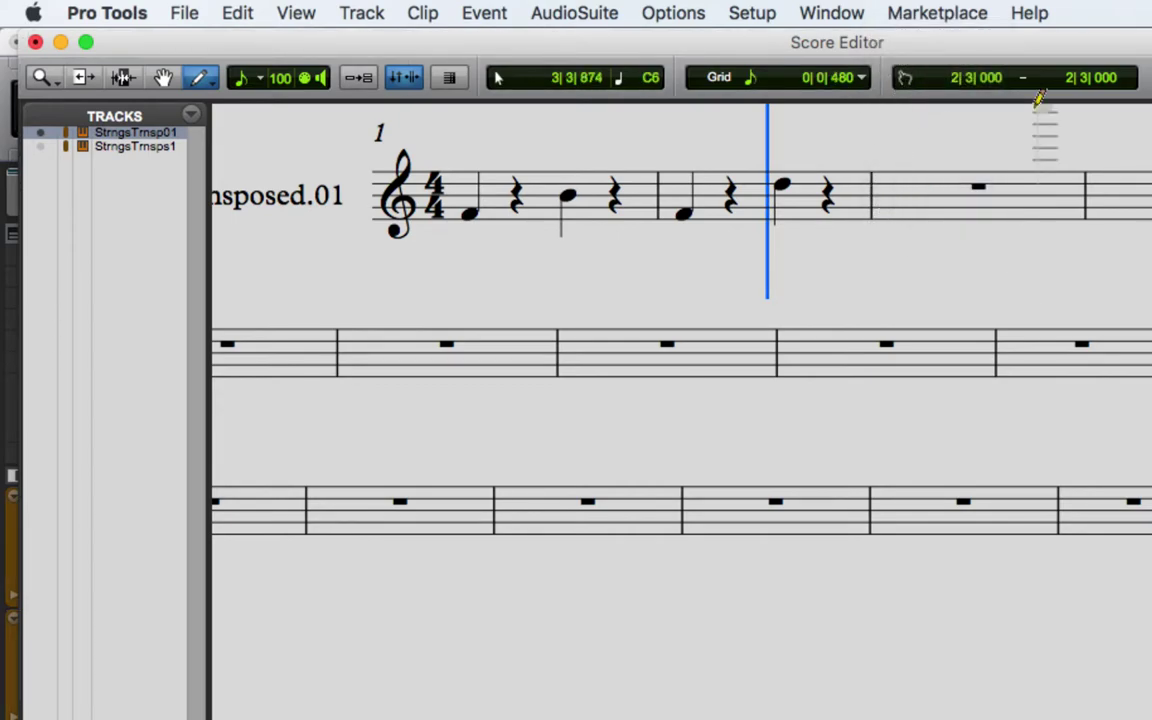
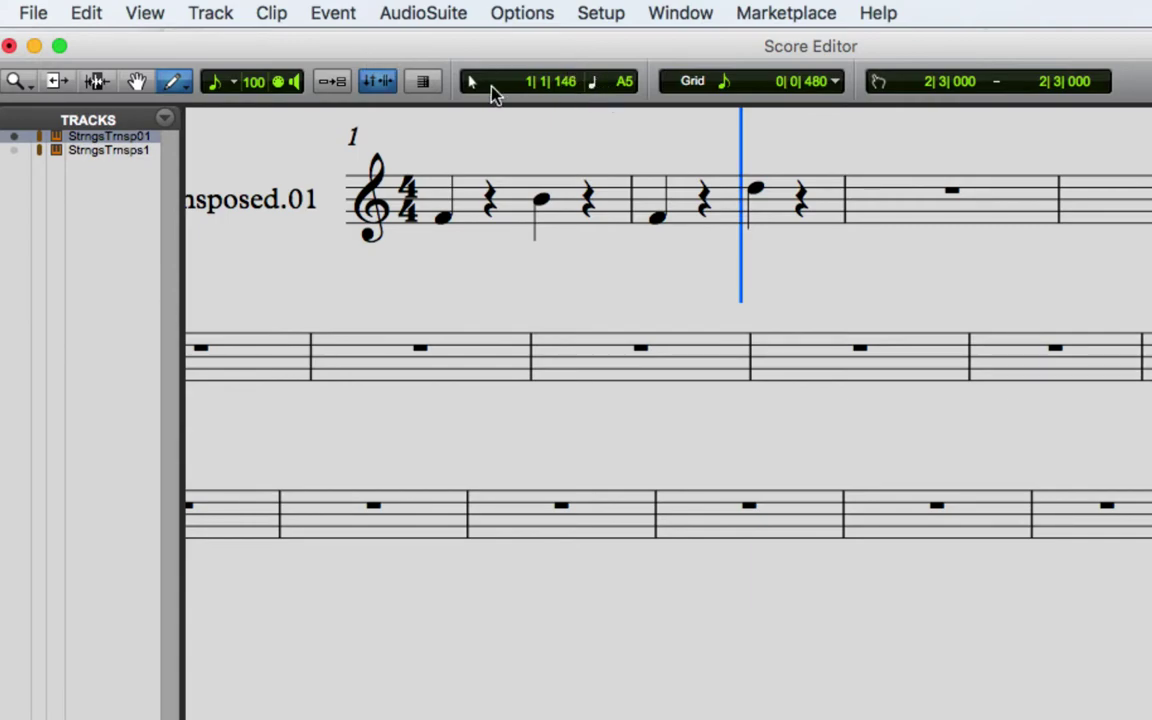
left_click(491, 195)
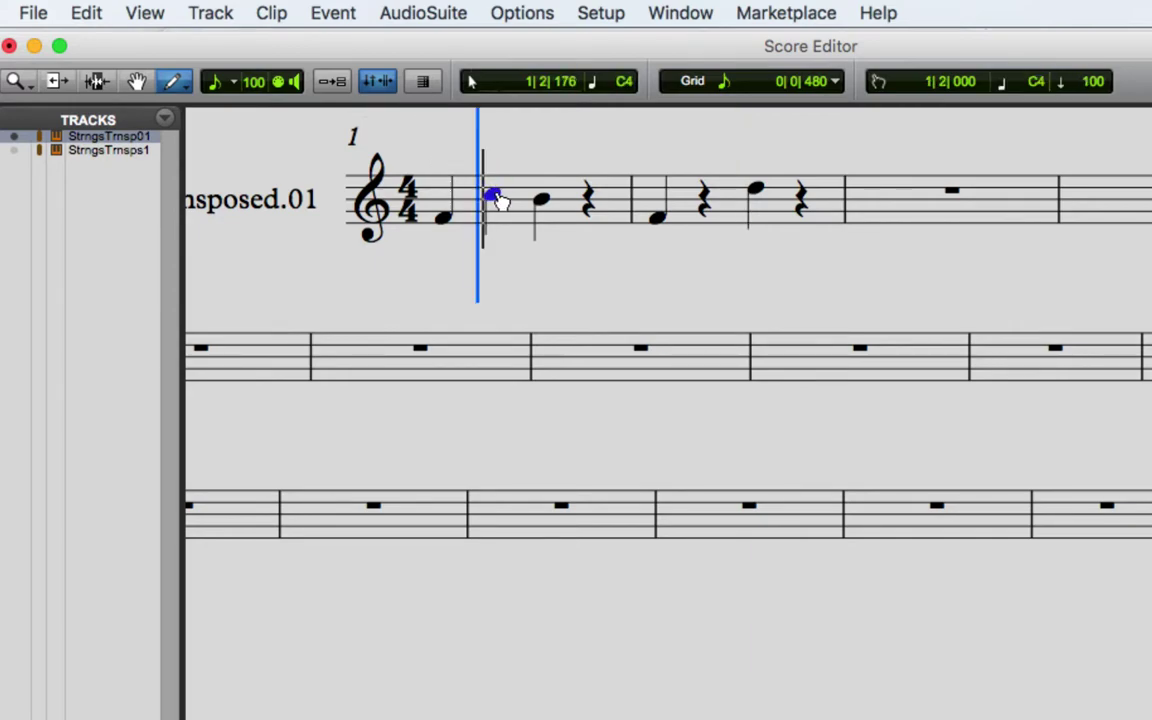
key("Delete")
left_click(490, 195)
left_click(490, 204, "alt")
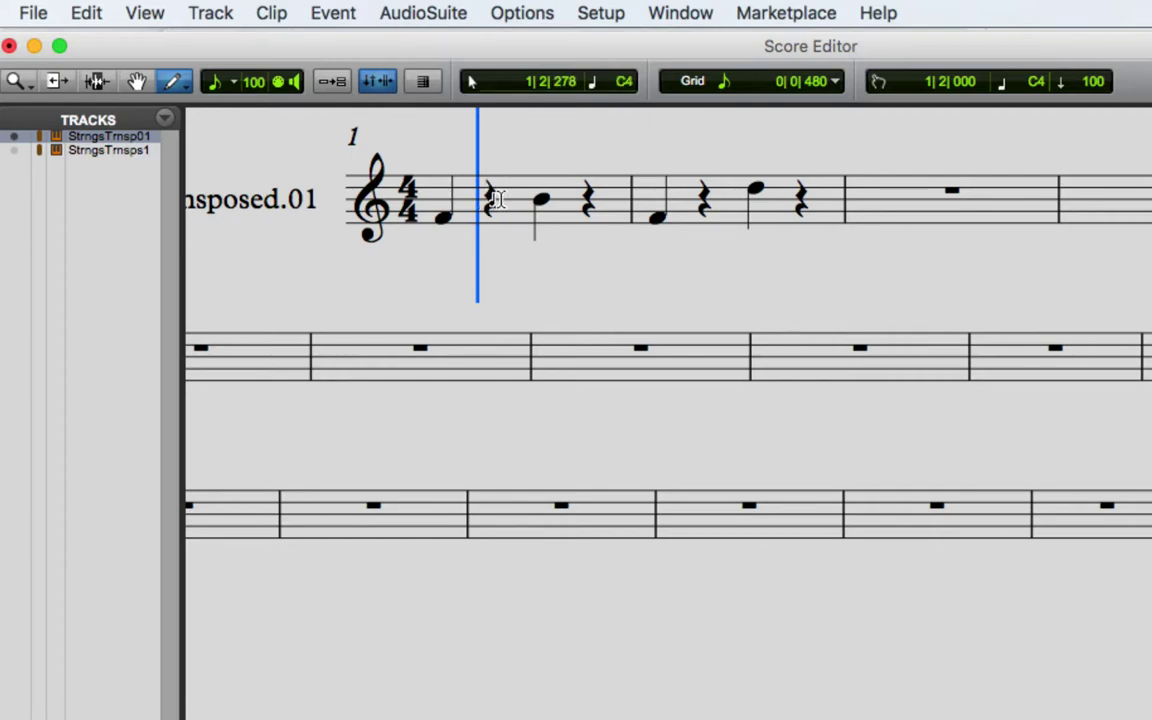
Step: Delete the B3 on beat 3 and the F3 on beat 1 of bar 1
left_click(538, 198, "alt")
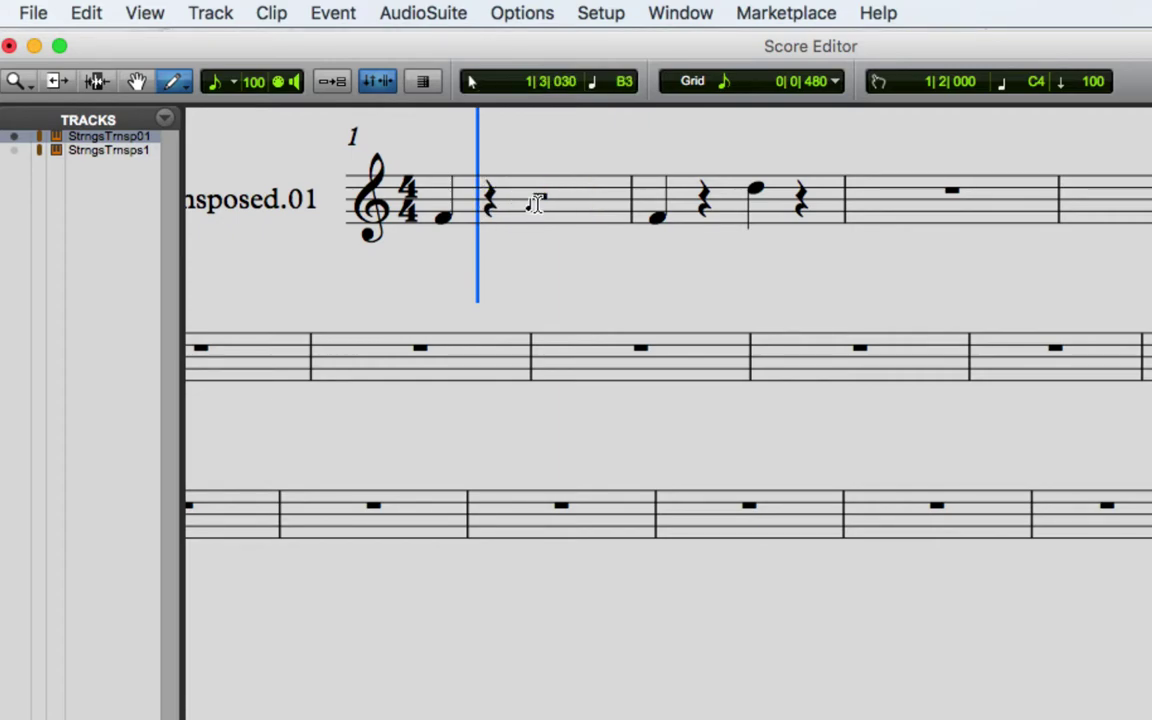
left_click(447, 217, "alt")
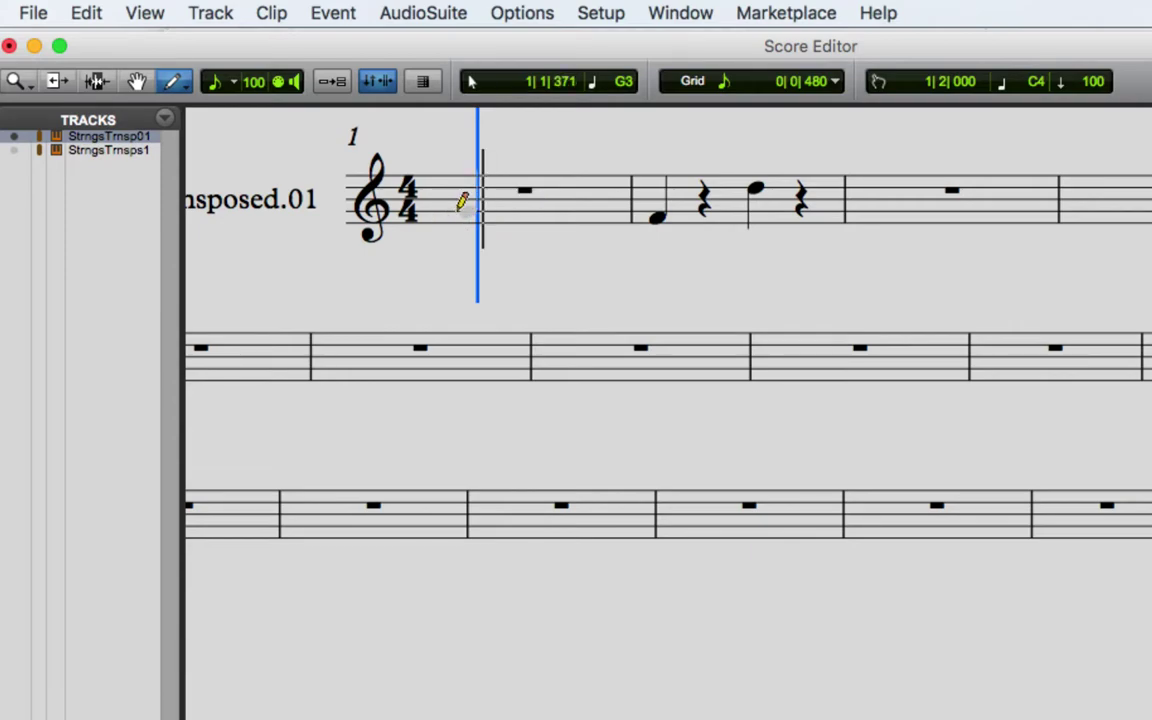
Step: Set the default note duration to Follow Grid
left_click(230, 84)
mouse_move(247, 14)
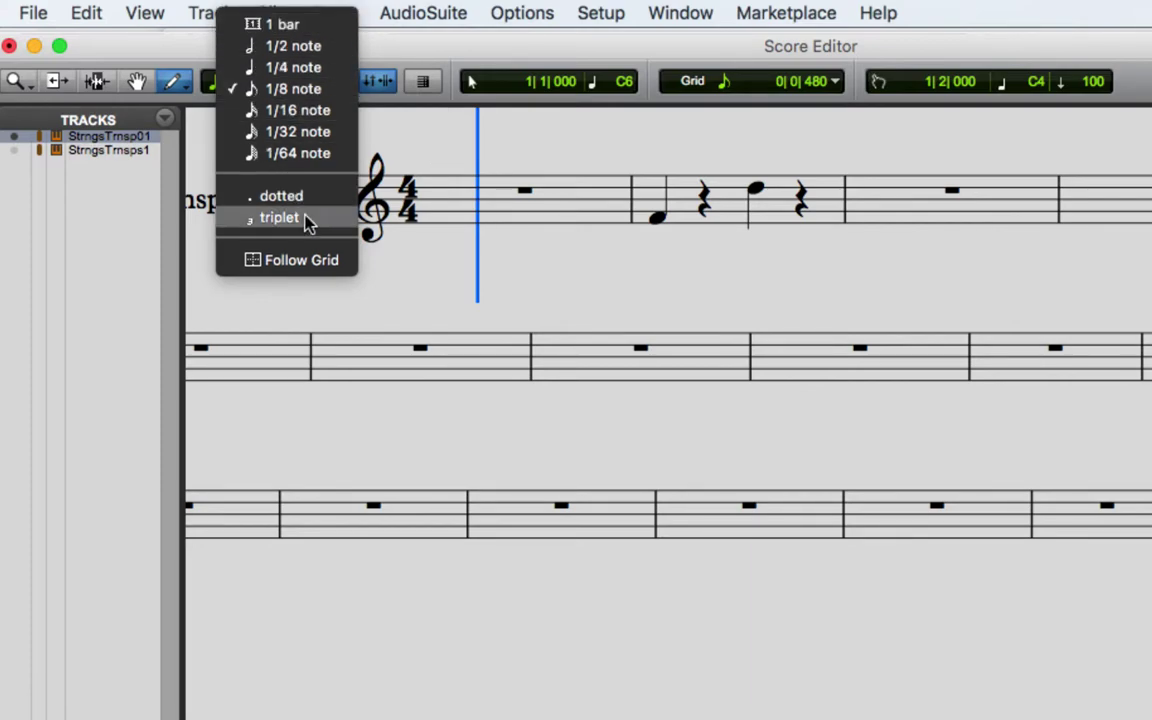
left_click(326, 260)
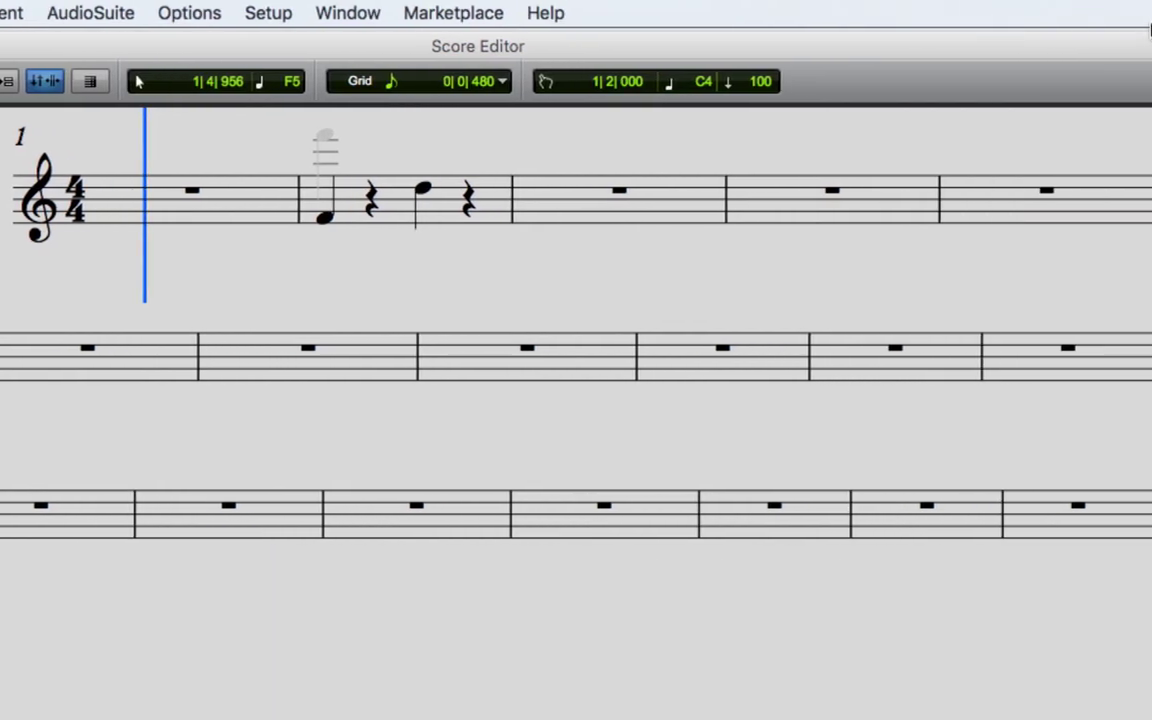
Step: Switch the Edit window to Grid mode and bring the Score Editor back up
left_click(92, 115)
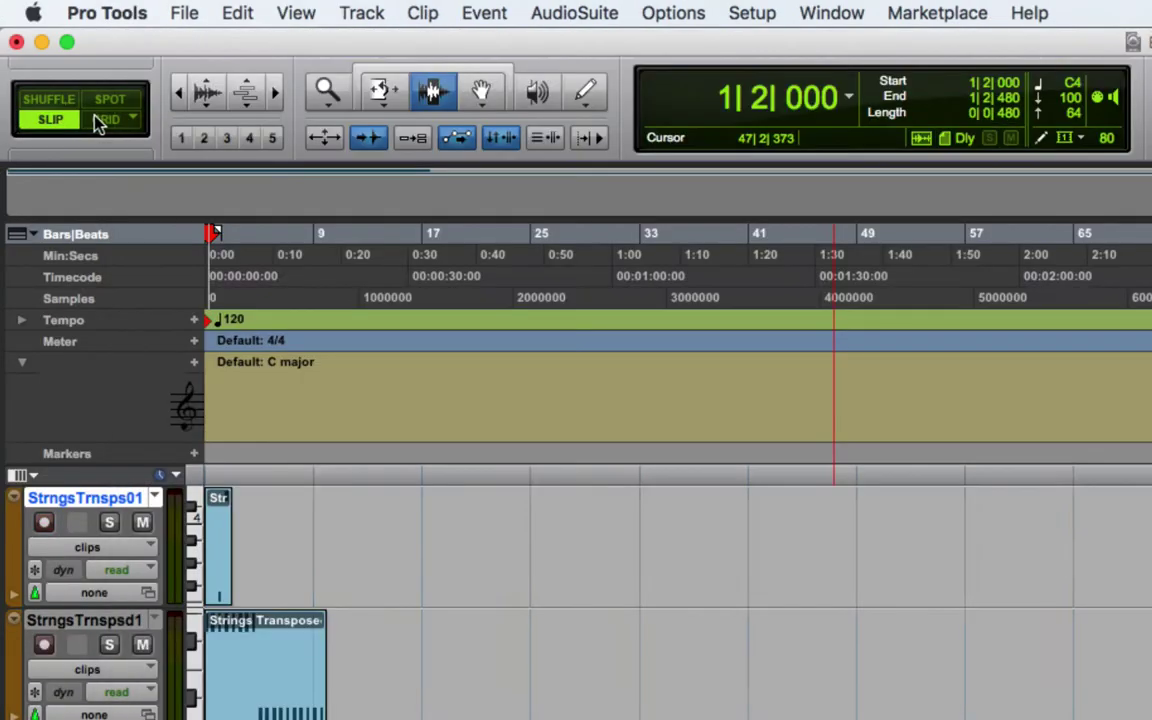
left_click(96, 116)
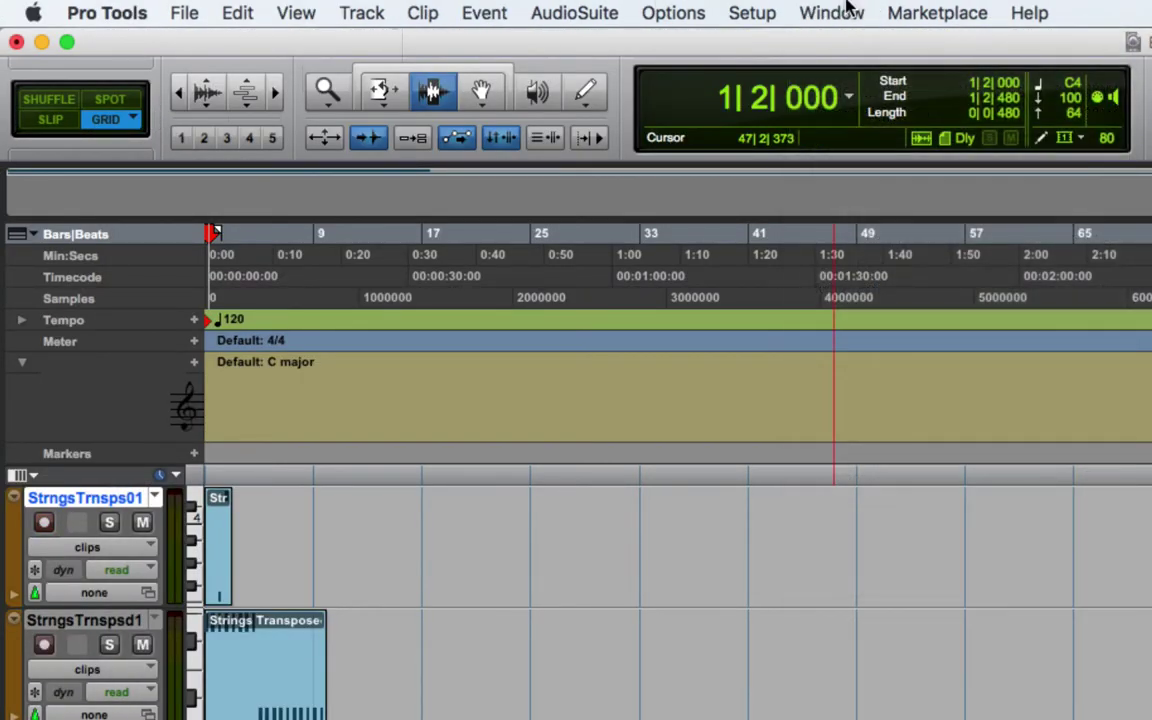
left_click(850, 10)
left_click(865, 240)
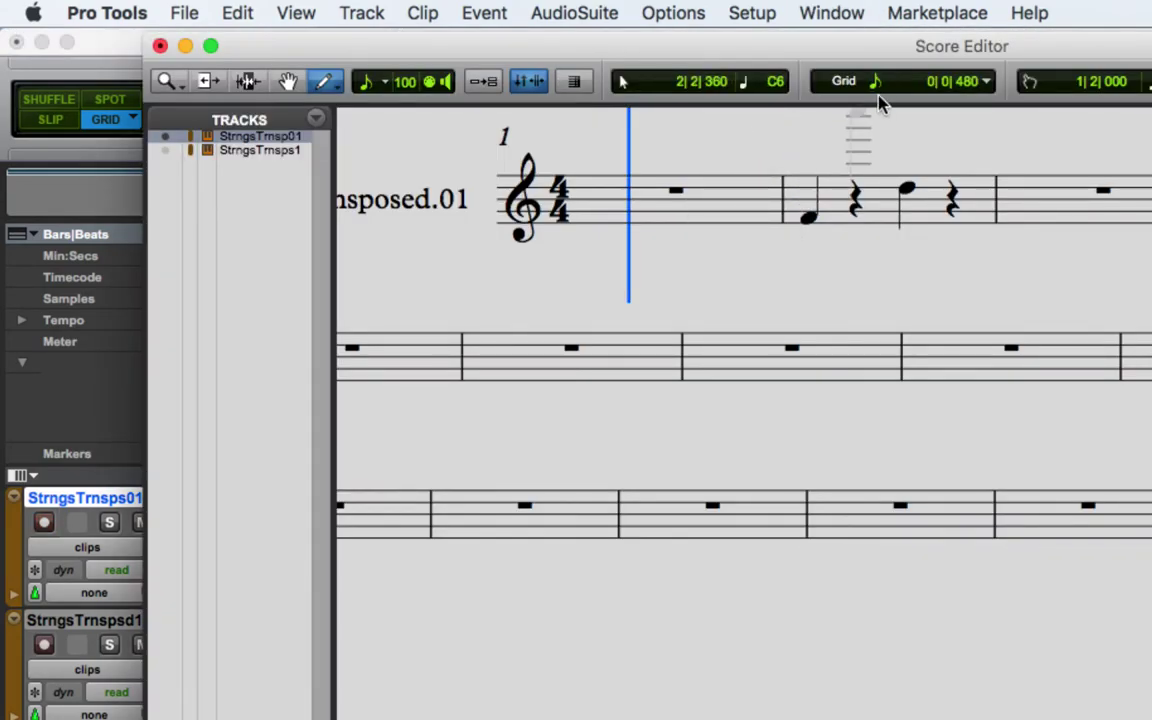
Step: Change the Score Editor's grid value to 1/16 note, to 1 bar, and finally to 1/4 note
left_click(875, 90)
left_click(887, 108)
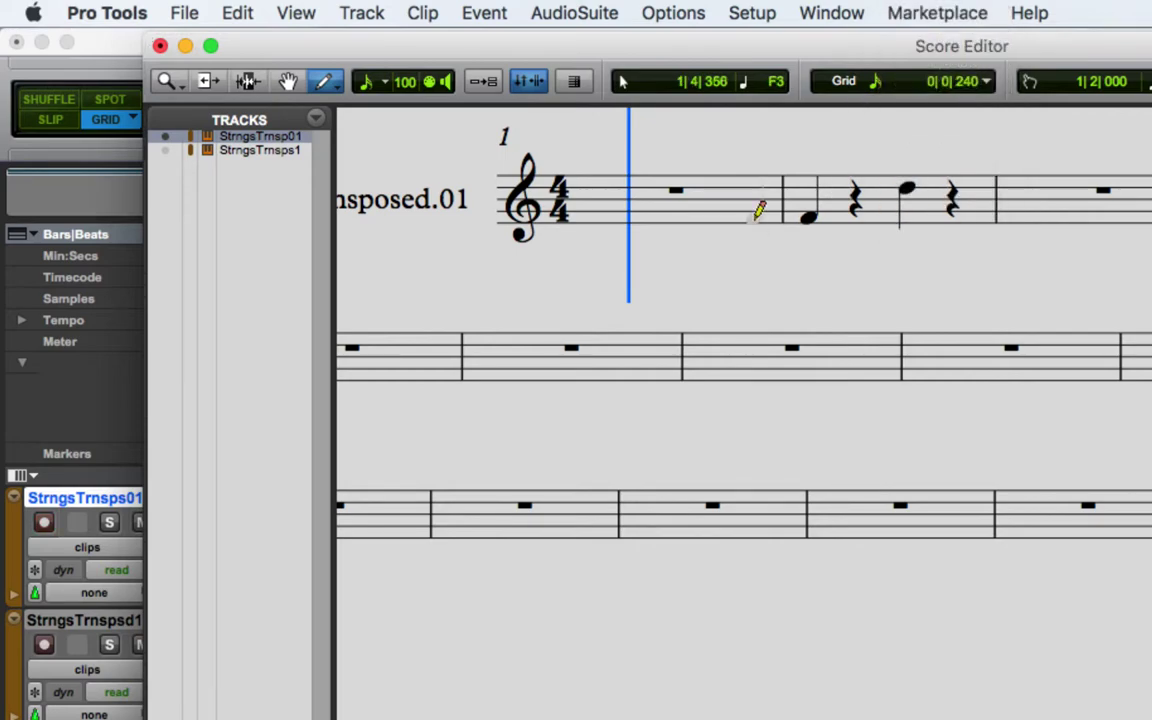
left_click(986, 82)
mouse_move(1003, 13)
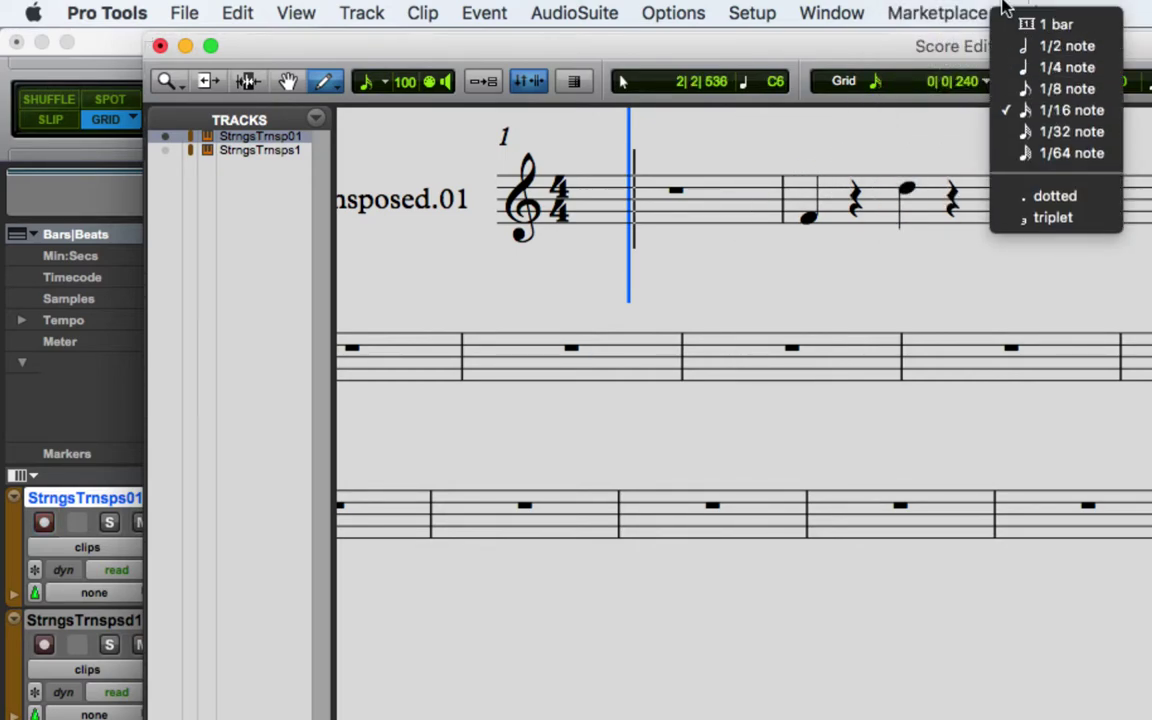
left_click(1055, 24)
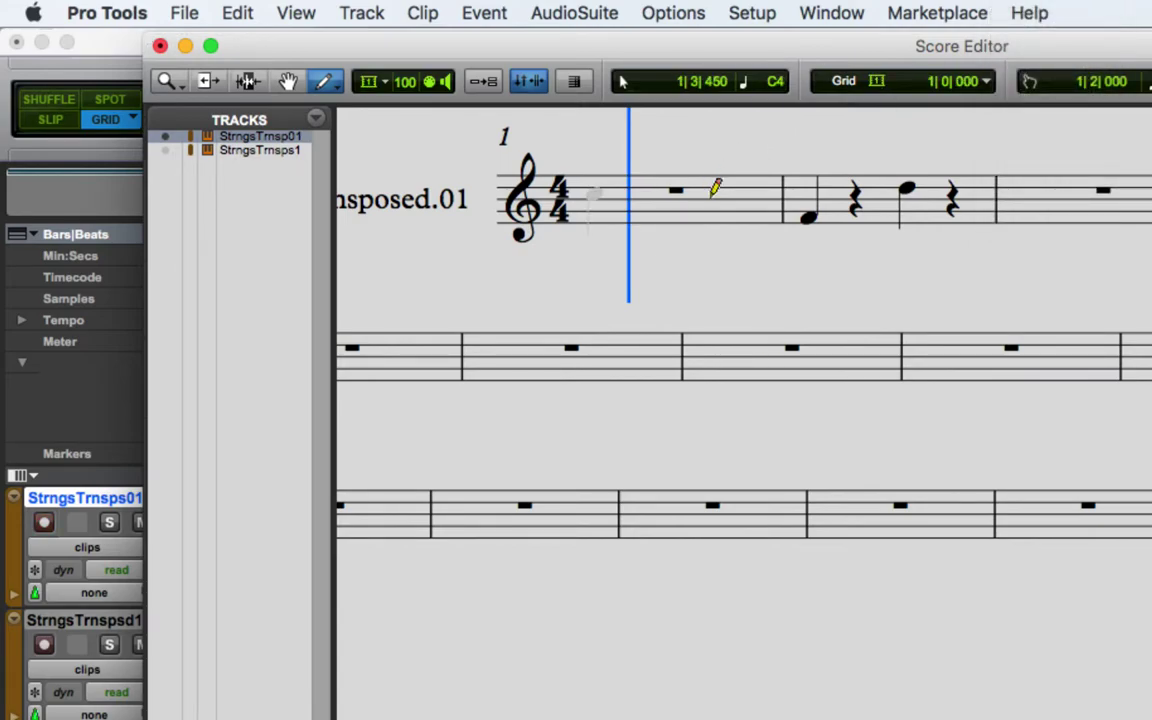
left_click(985, 82)
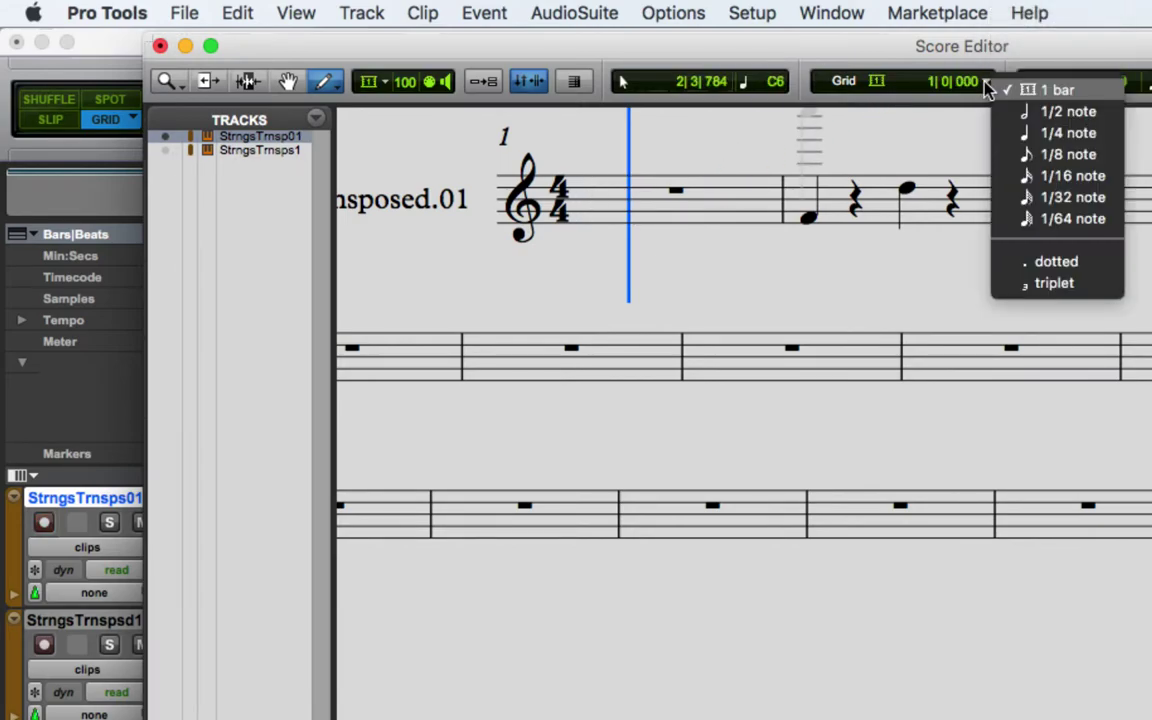
left_click(1016, 134)
Step: Reposition the Score Editor window and undo the trial note at the start of bar 1
left_click_drag(722, 57, 600, 55)
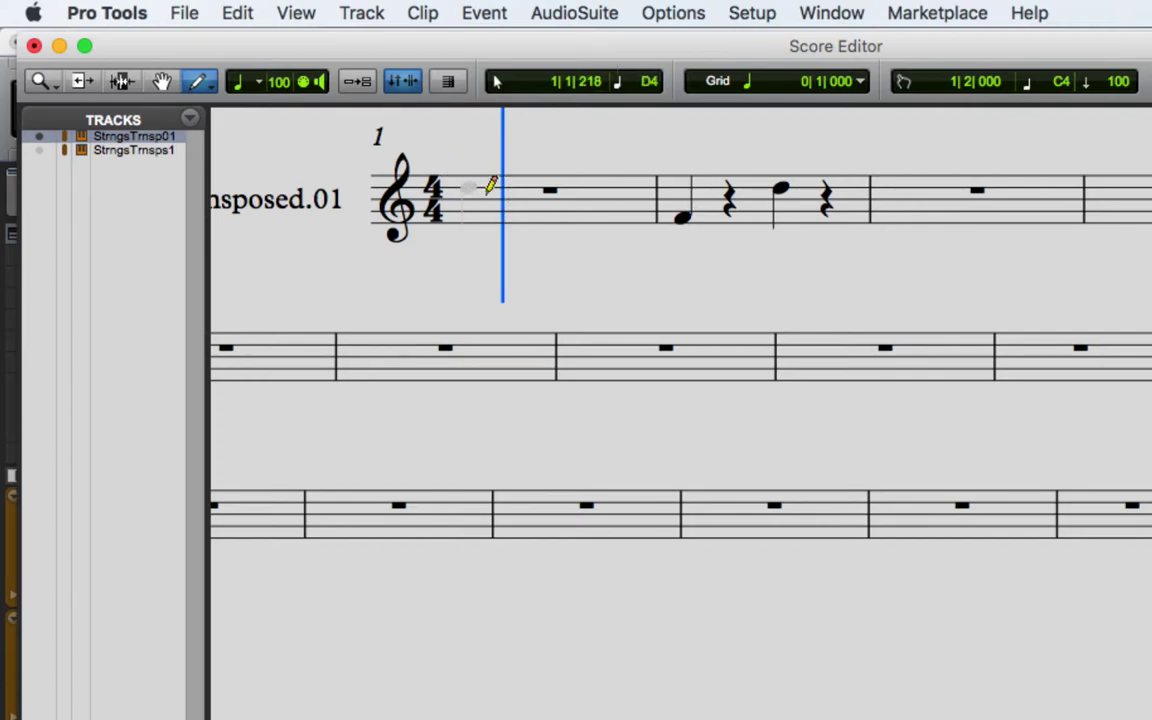
key("super+z")
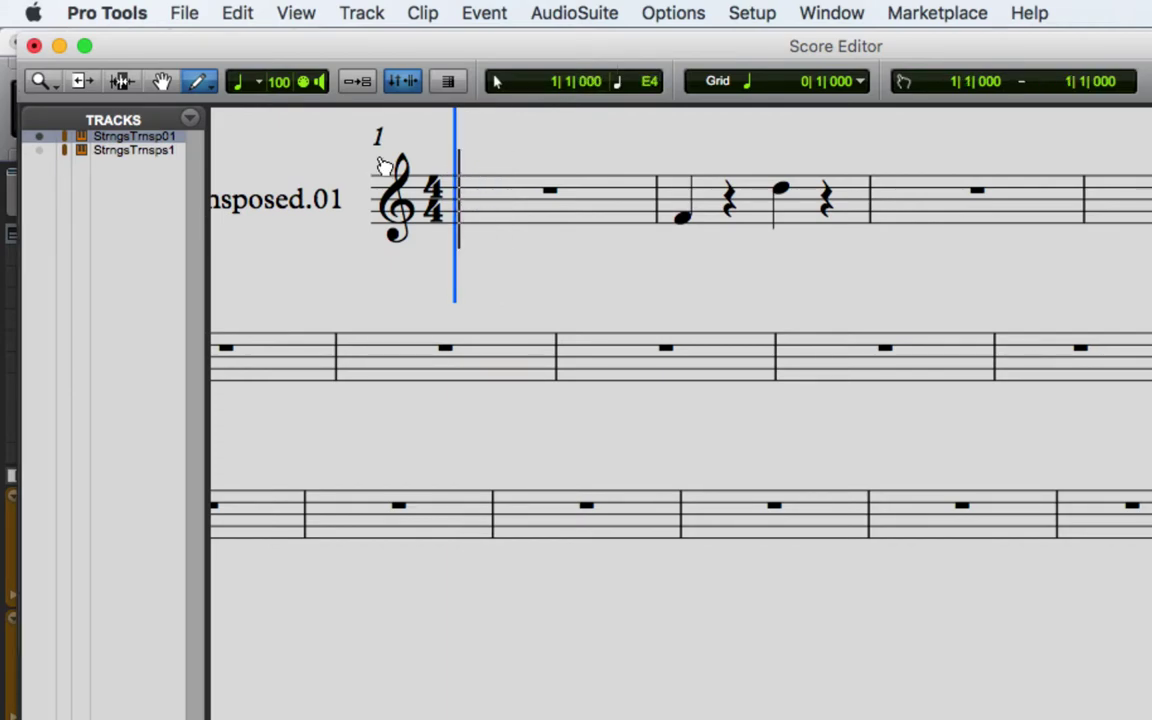
Step: Review the score's title, display, spacing and page layout settings, and close them
left_click(196, 117)
left_click(290, 318)
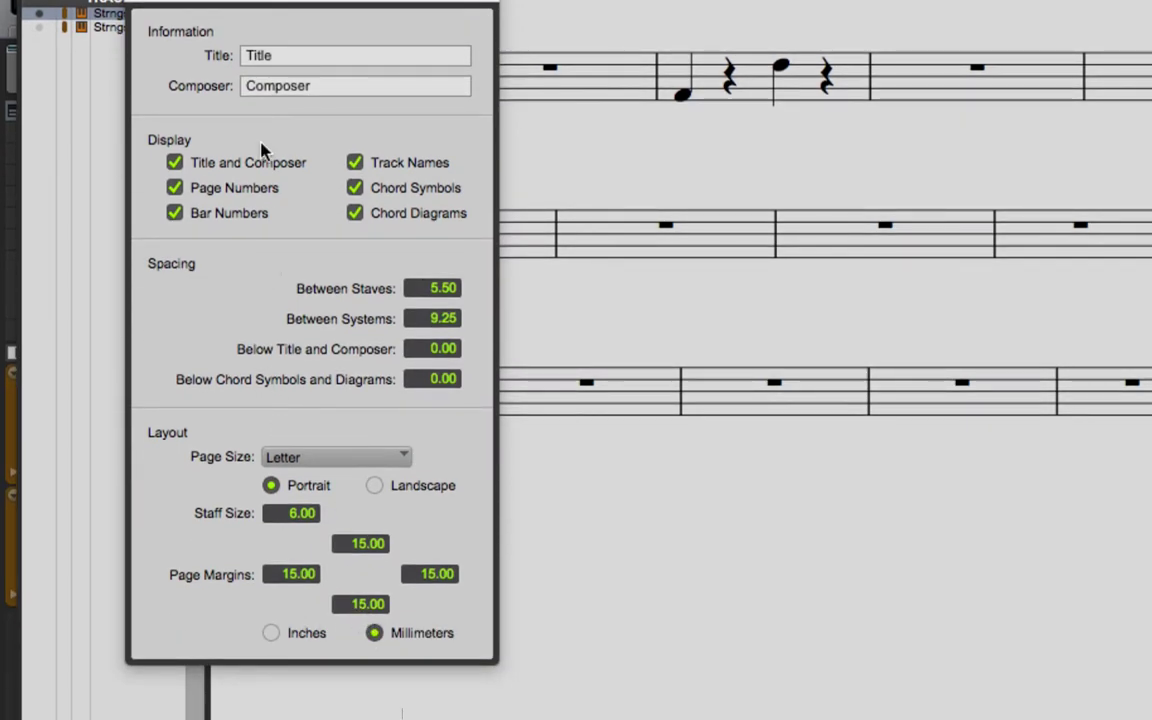
left_click(140, 40)
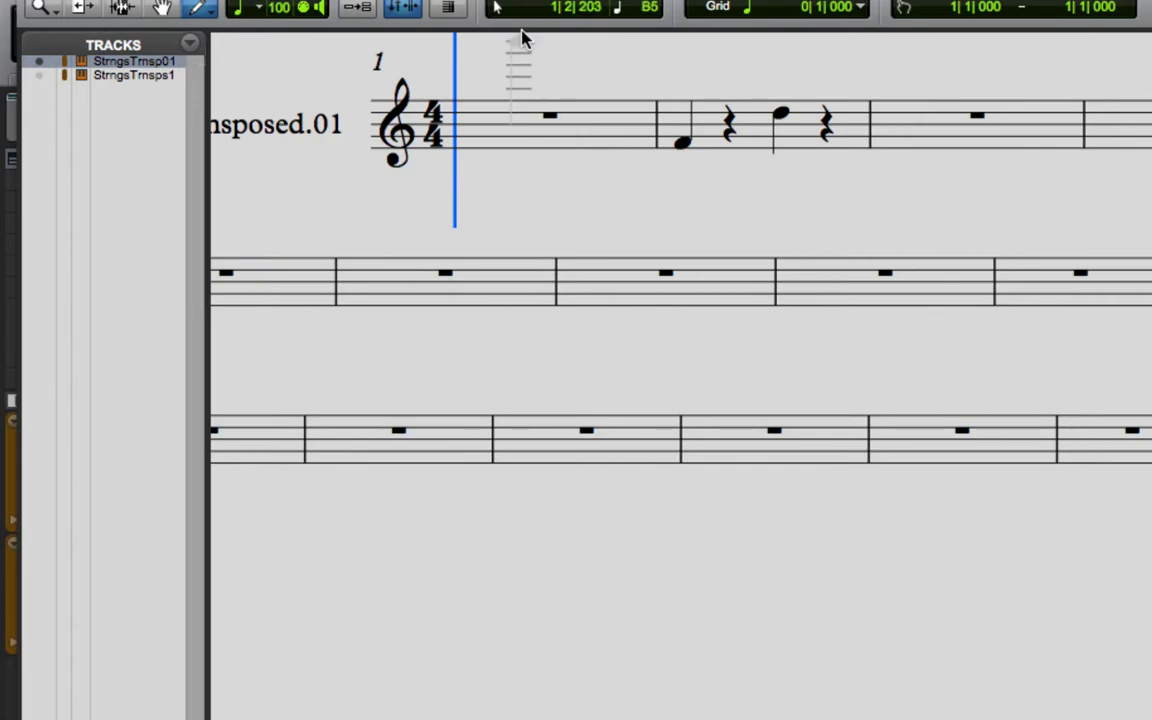
Step: Set the default note duration to 1/16 note and briefly start and stop playback
left_click(259, 82)
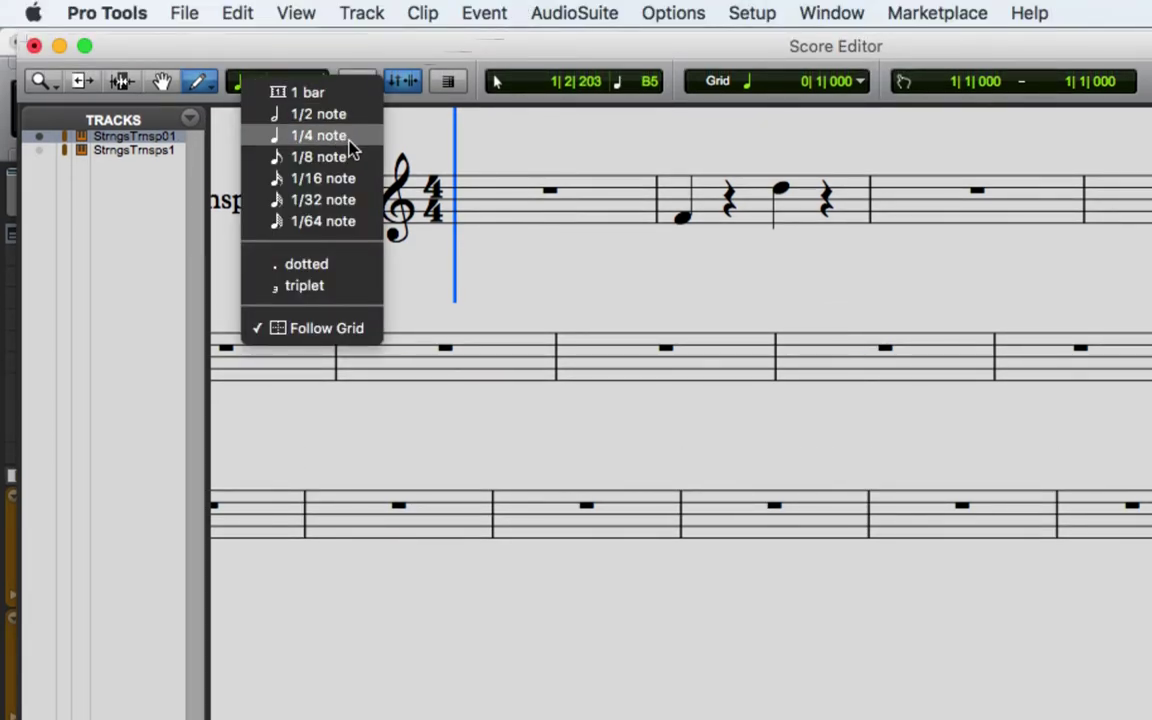
left_click(342, 177)
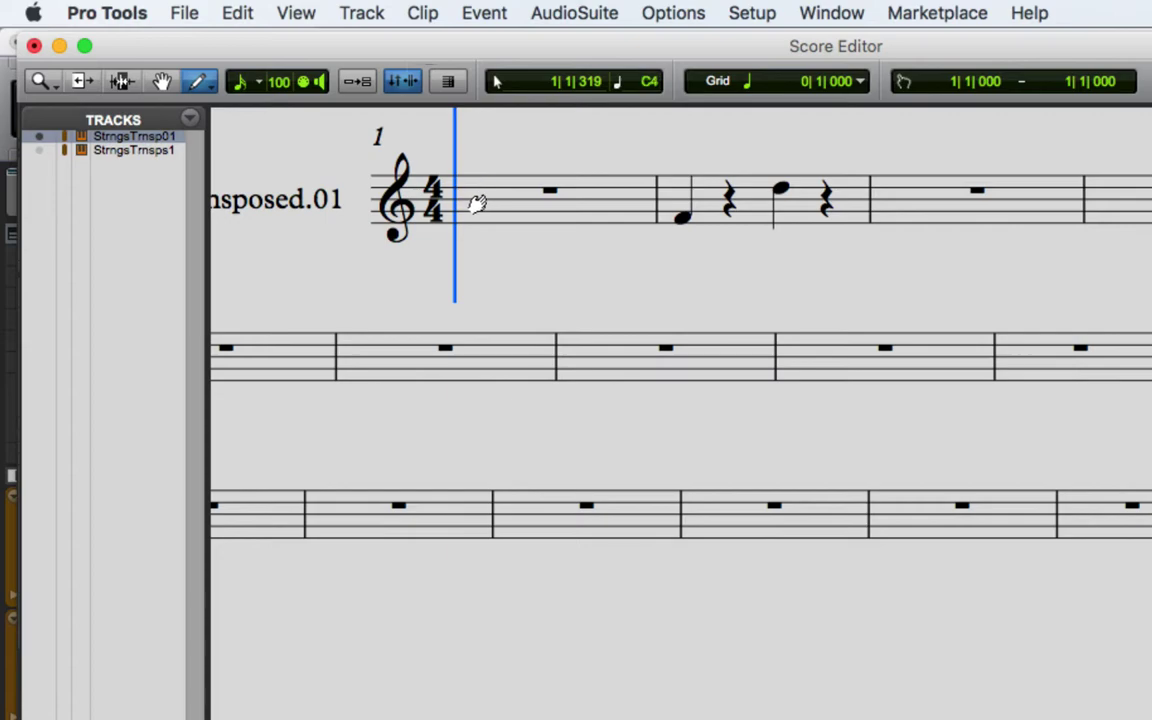
key("space")
key("space")
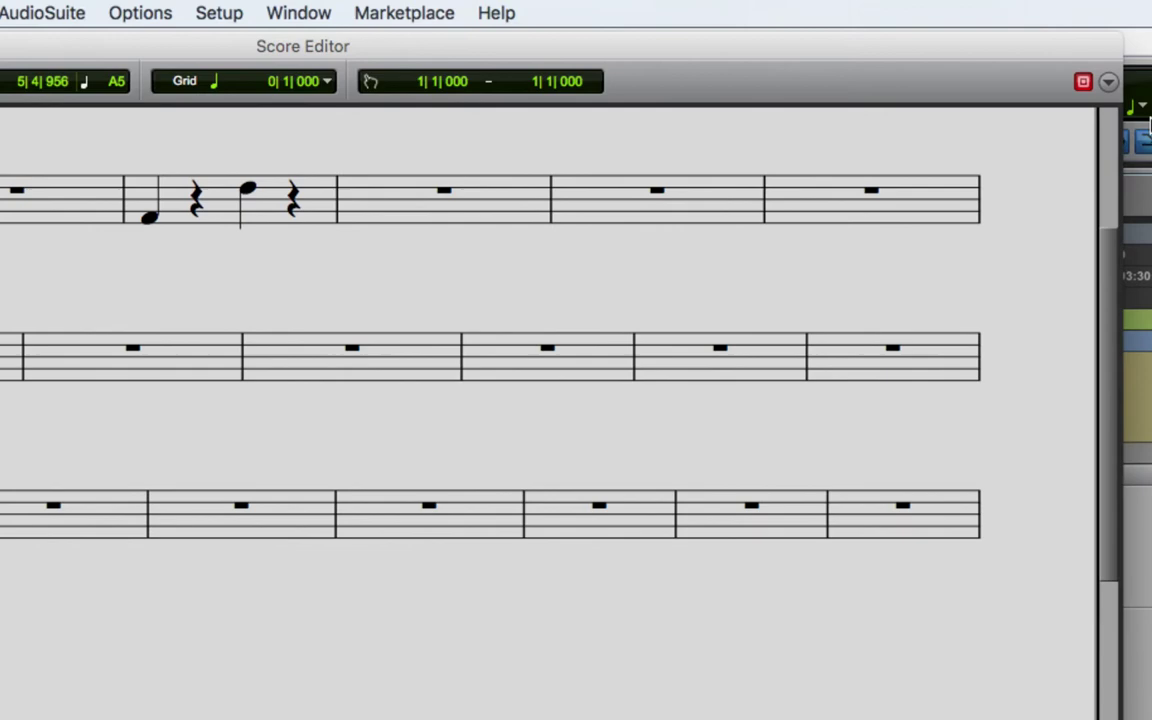
Step: Examine the Score Editor's view options, including scrolling, and the available grid values
left_click(1108, 82)
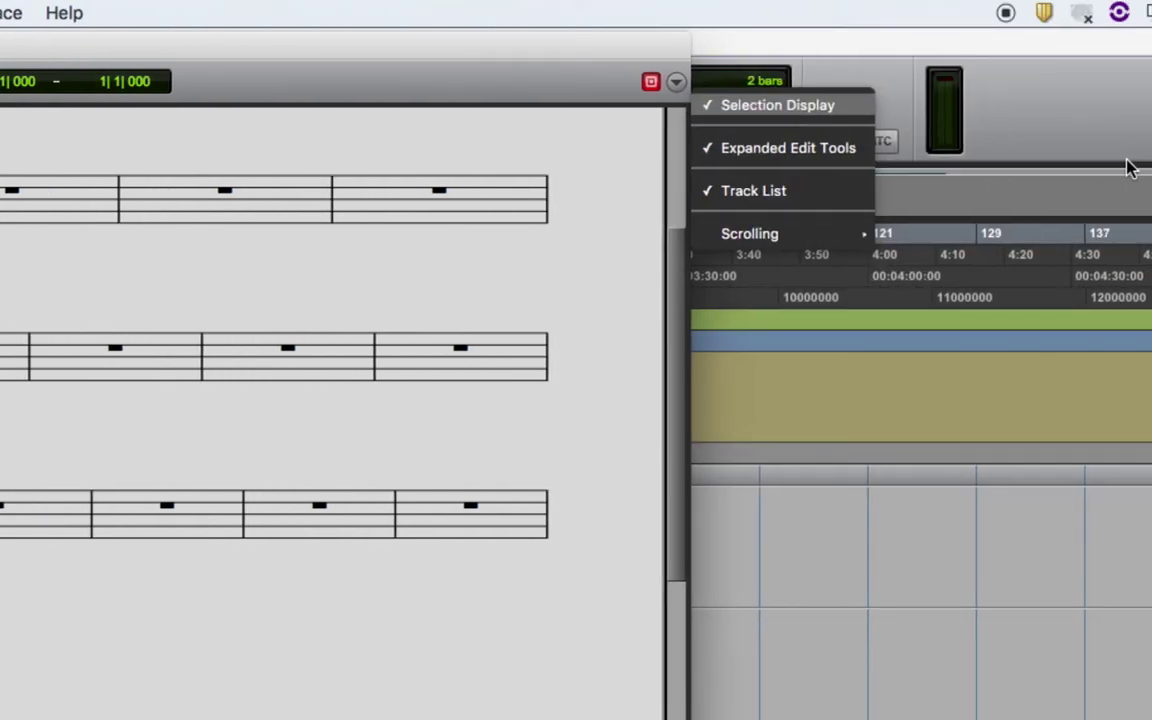
mouse_move(813, 234)
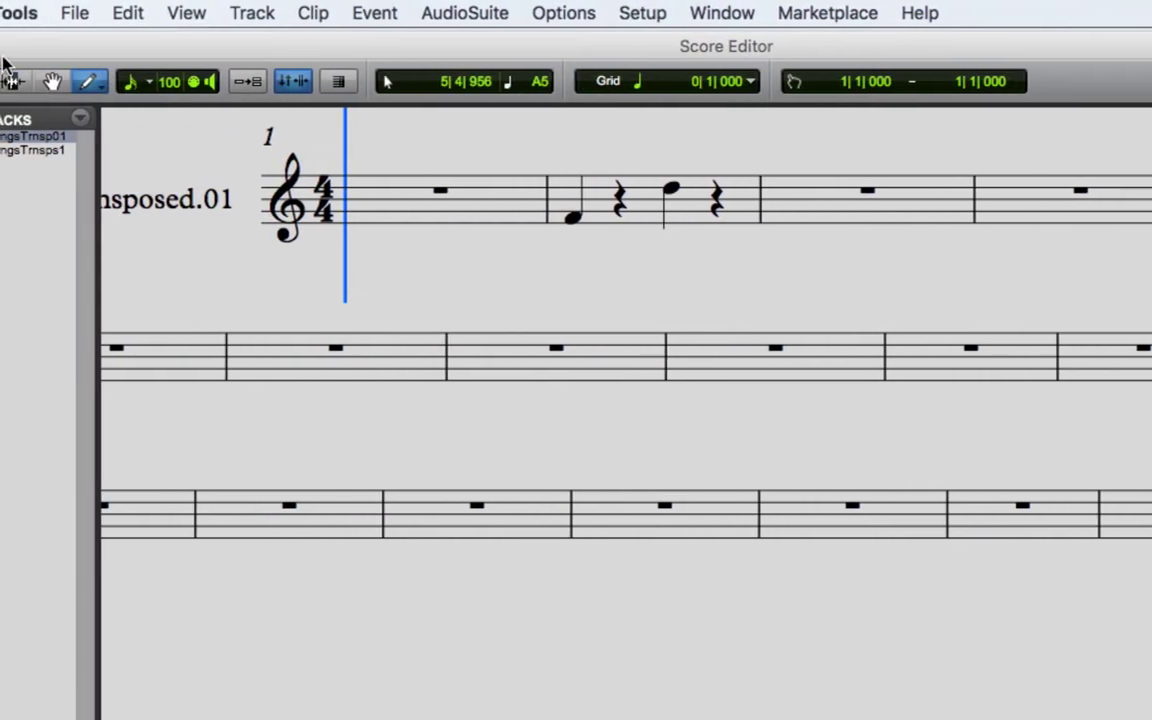
left_click(638, 86)
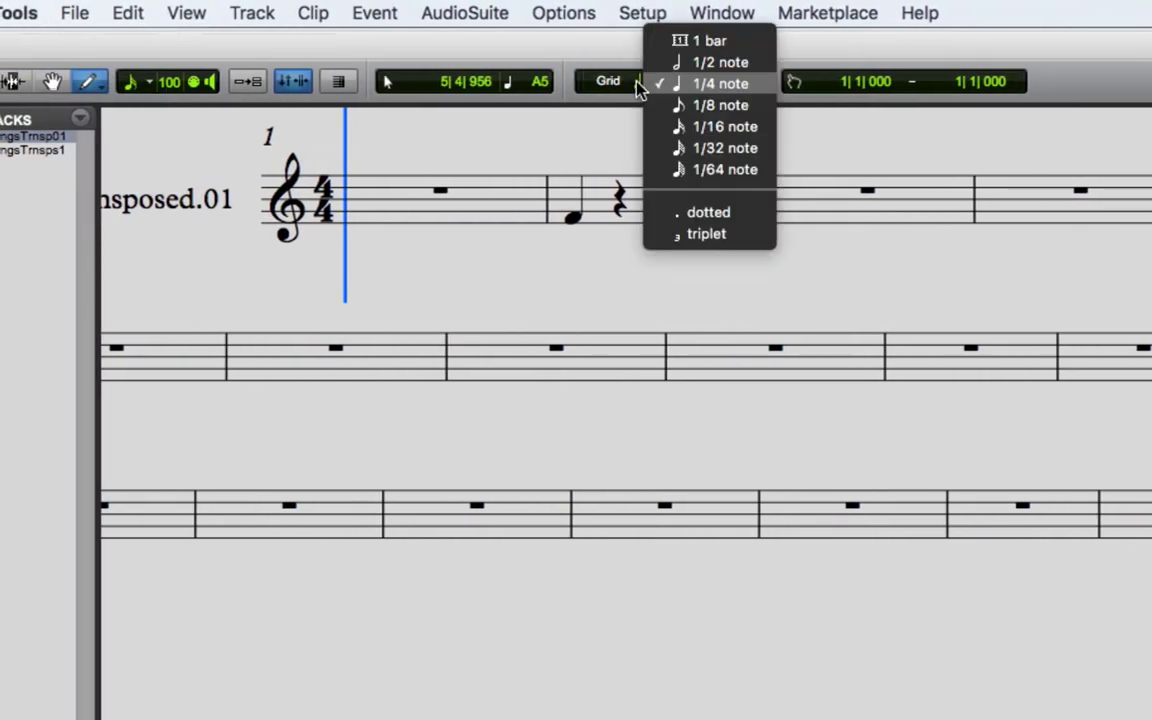
left_click(508, 88)
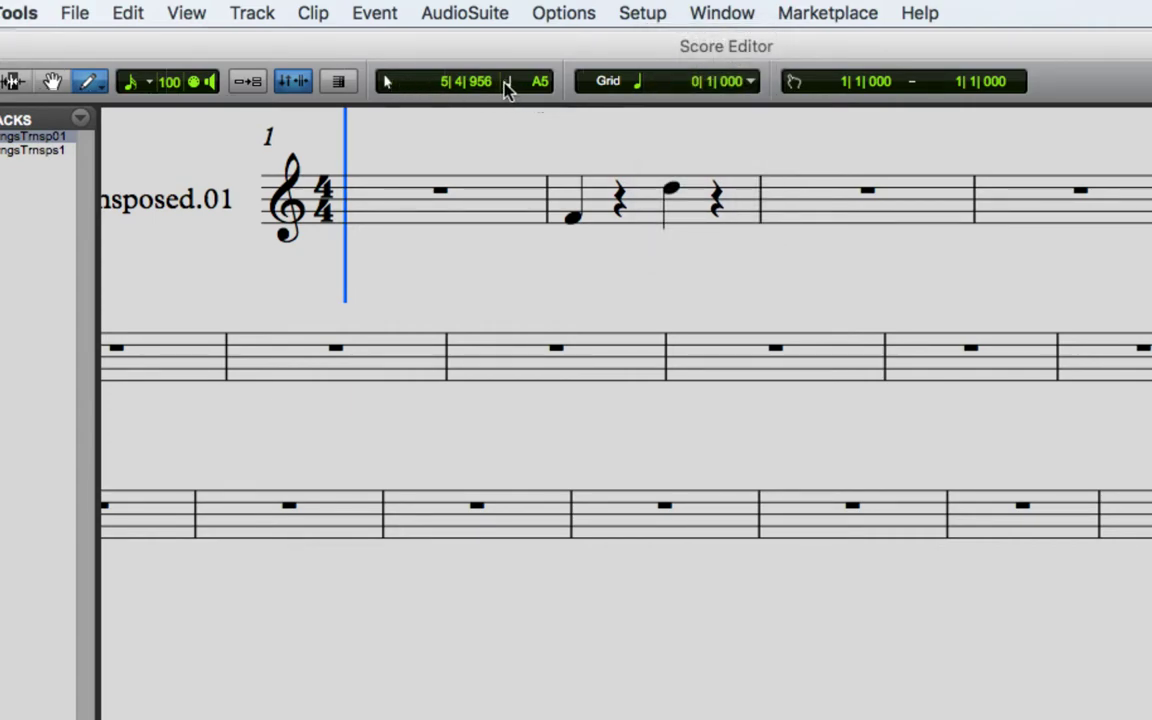
left_click(208, 84)
left_click(138, 86)
left_click(145, 64)
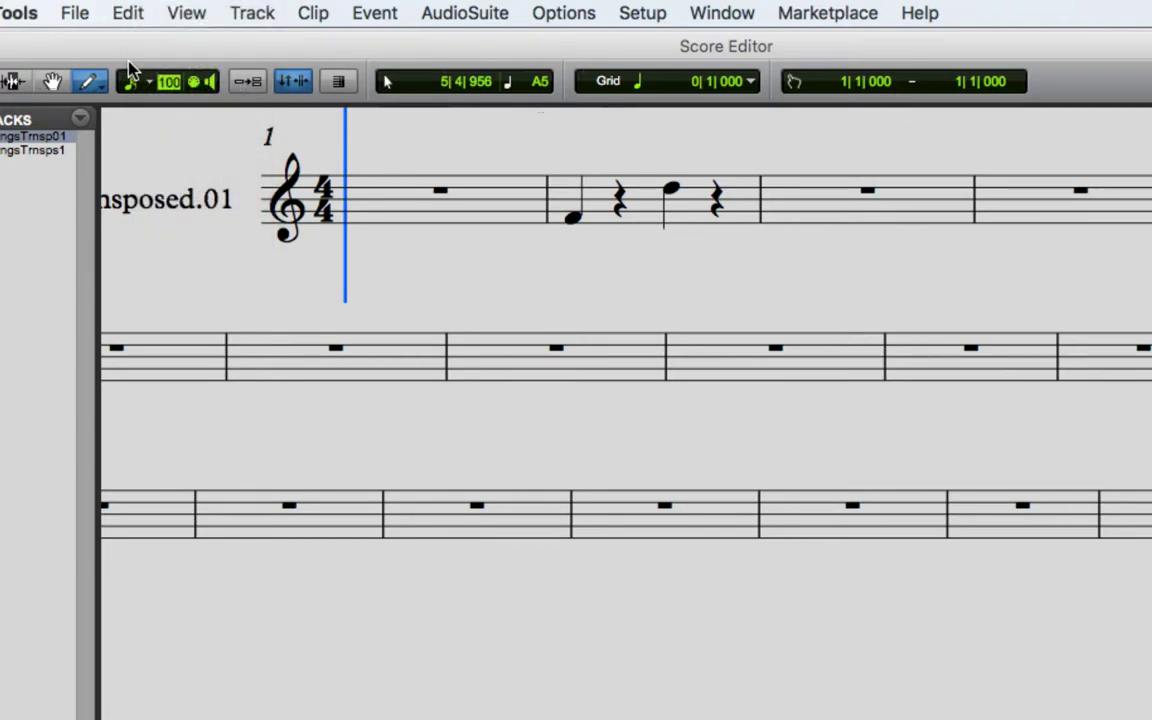
left_click(665, 80)
left_click(582, 53)
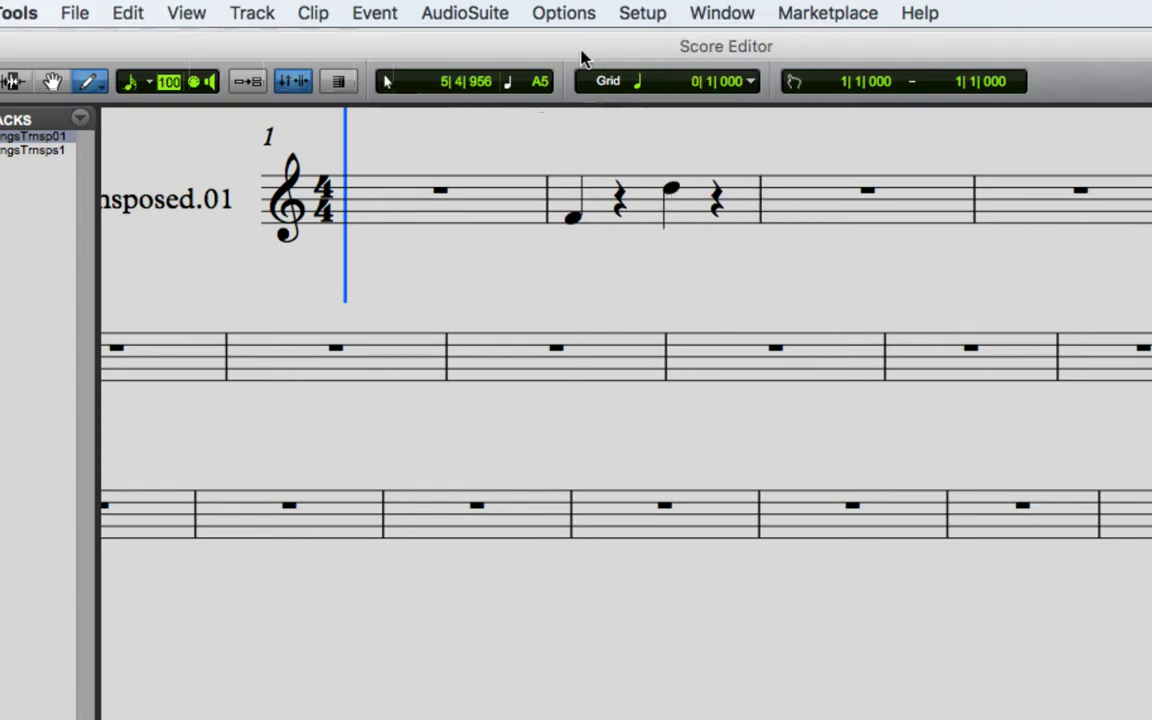
Step: Try a D4 note at 3|1|480 with the Score Editor grid set to 1/8 note, and undo the note
left_click(753, 80)
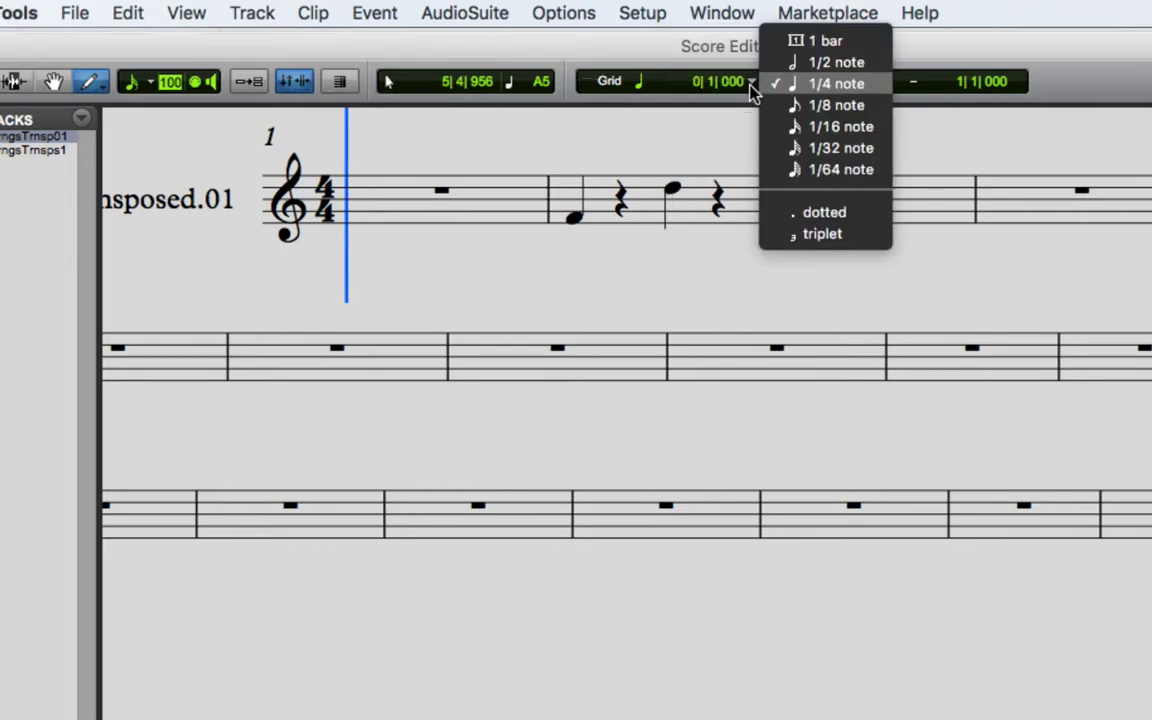
left_click(785, 105)
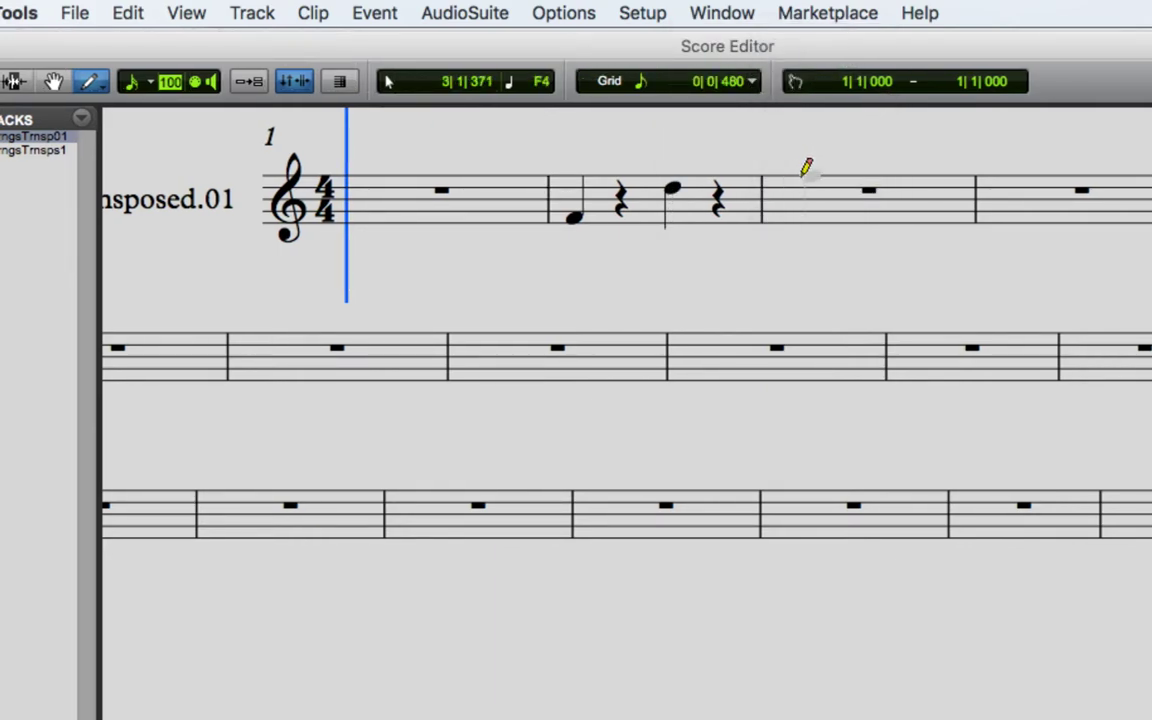
left_click(810, 181)
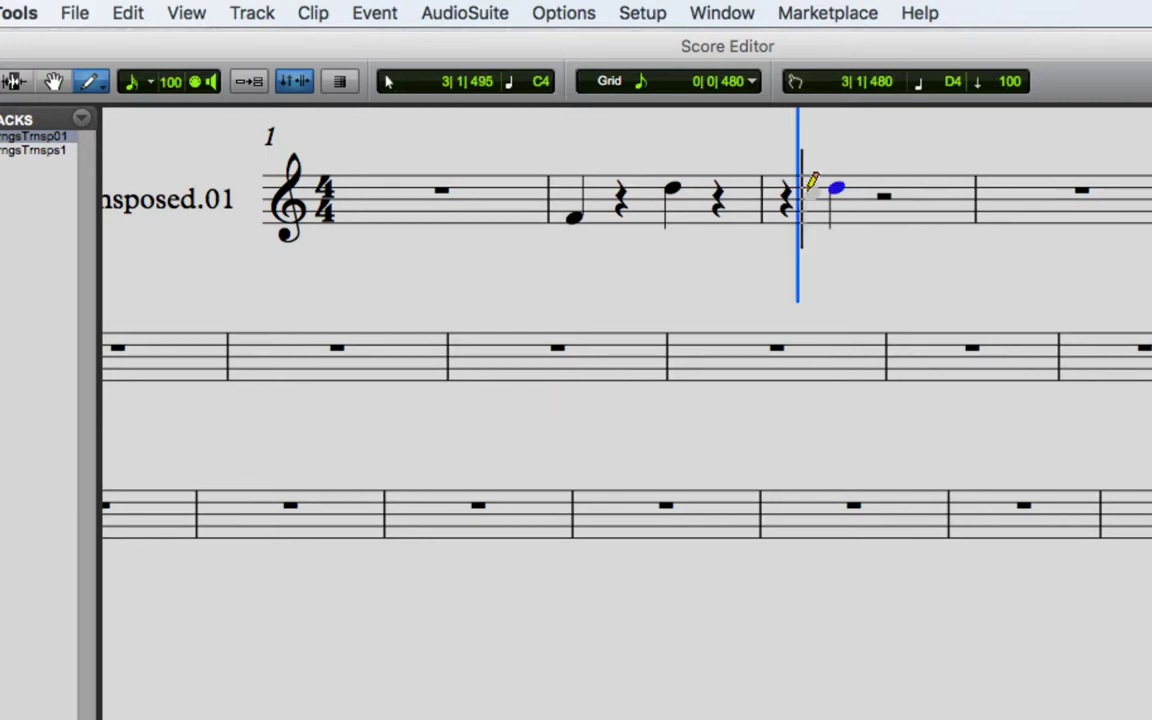
key("super+z")
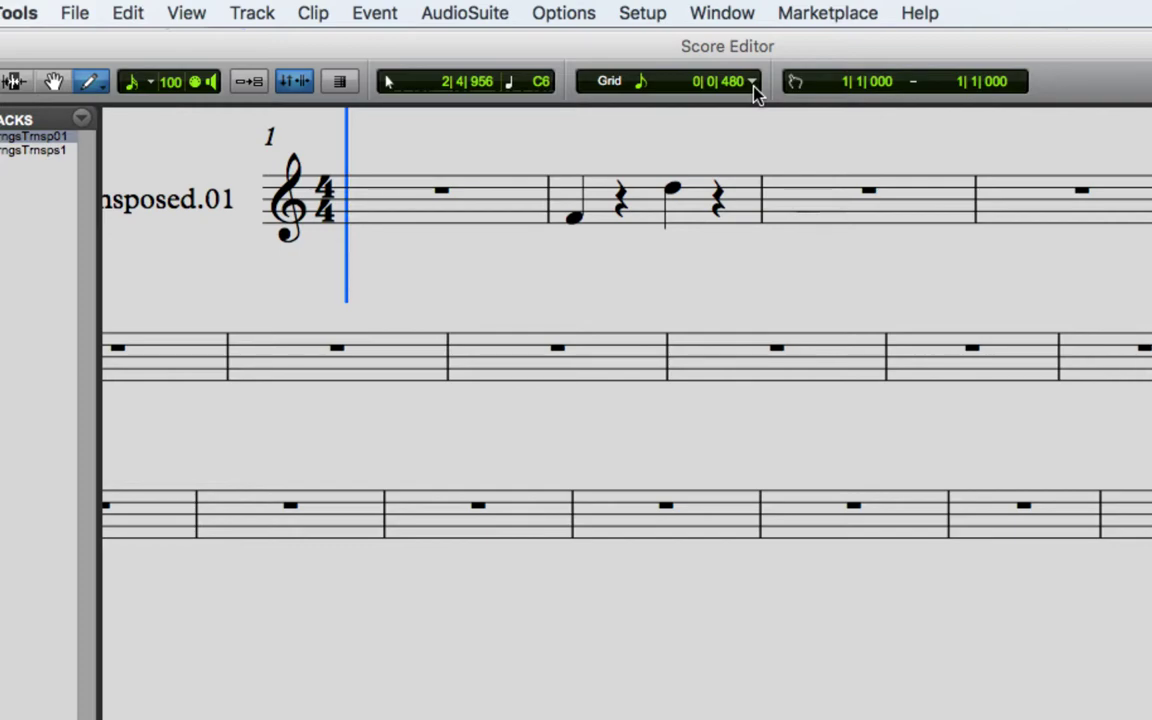
Step: Try the Selector and Grabber tools on bar 1, and write a C4 note at 1|1|000 with the Pencil tool
left_click(28, 84)
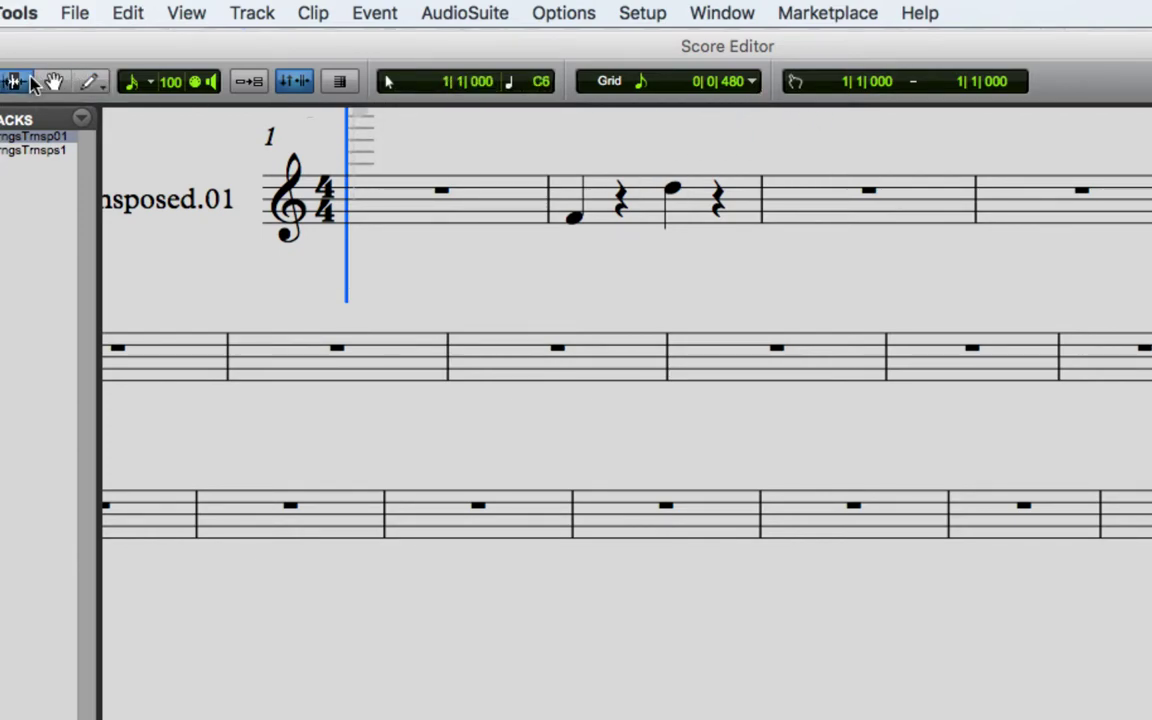
left_click(438, 208)
left_click(340, 195)
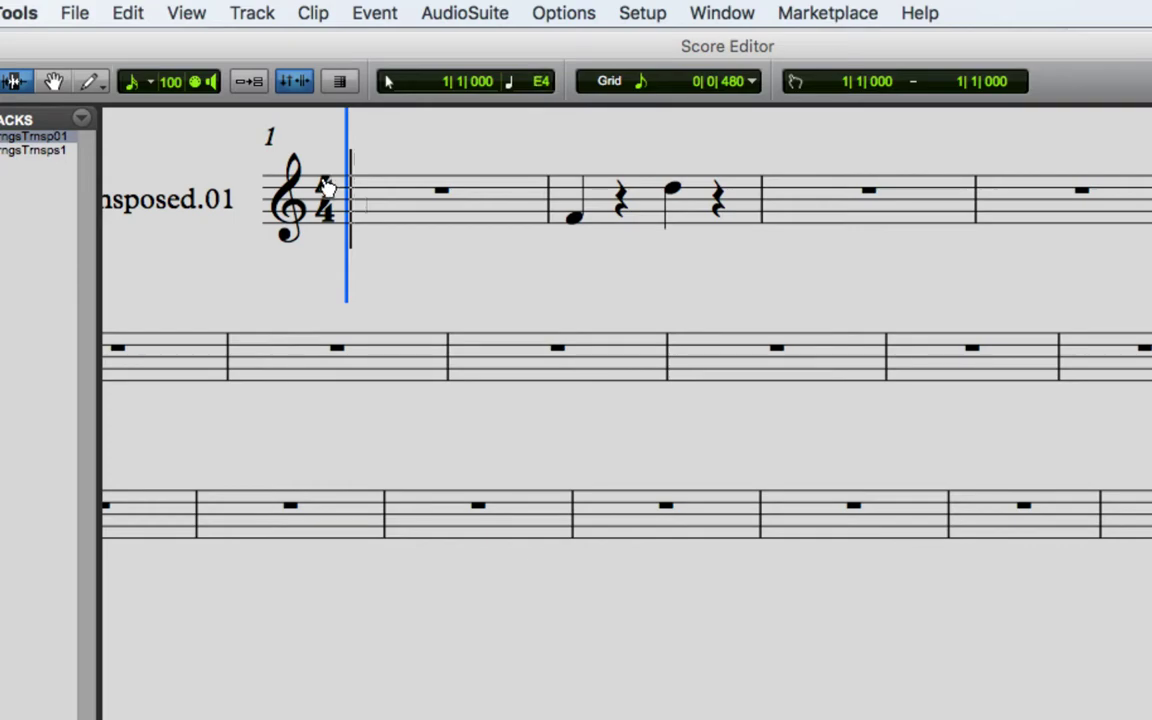
left_click(53, 81)
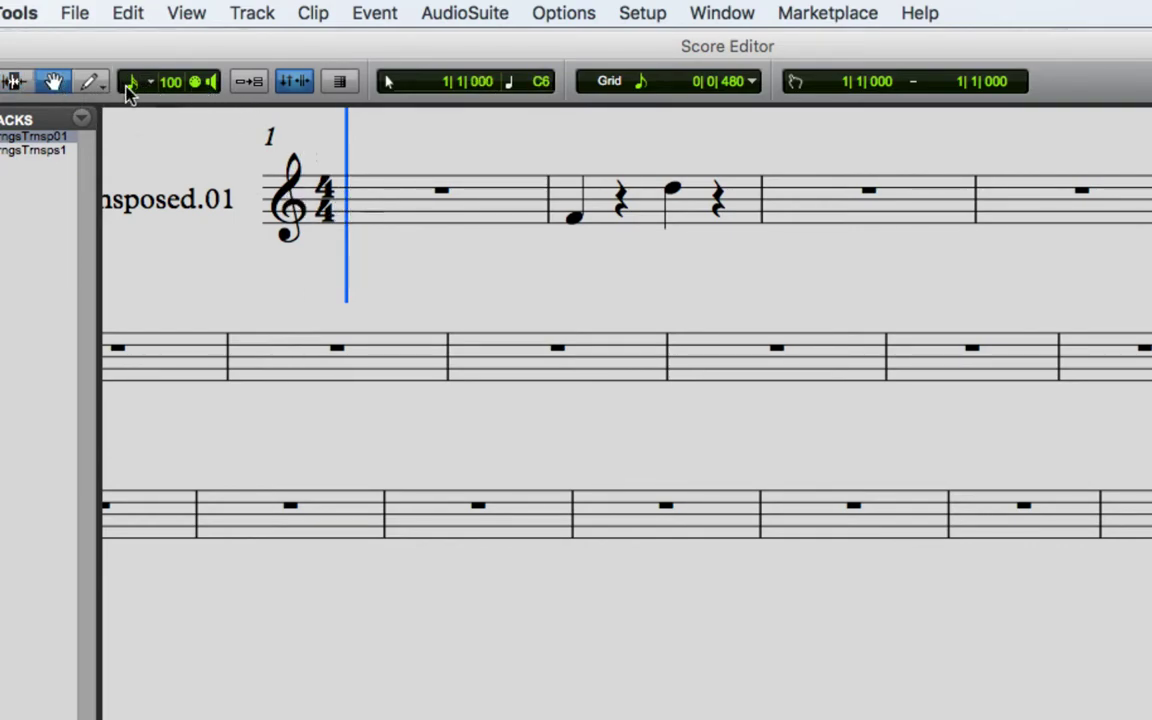
left_click(89, 82)
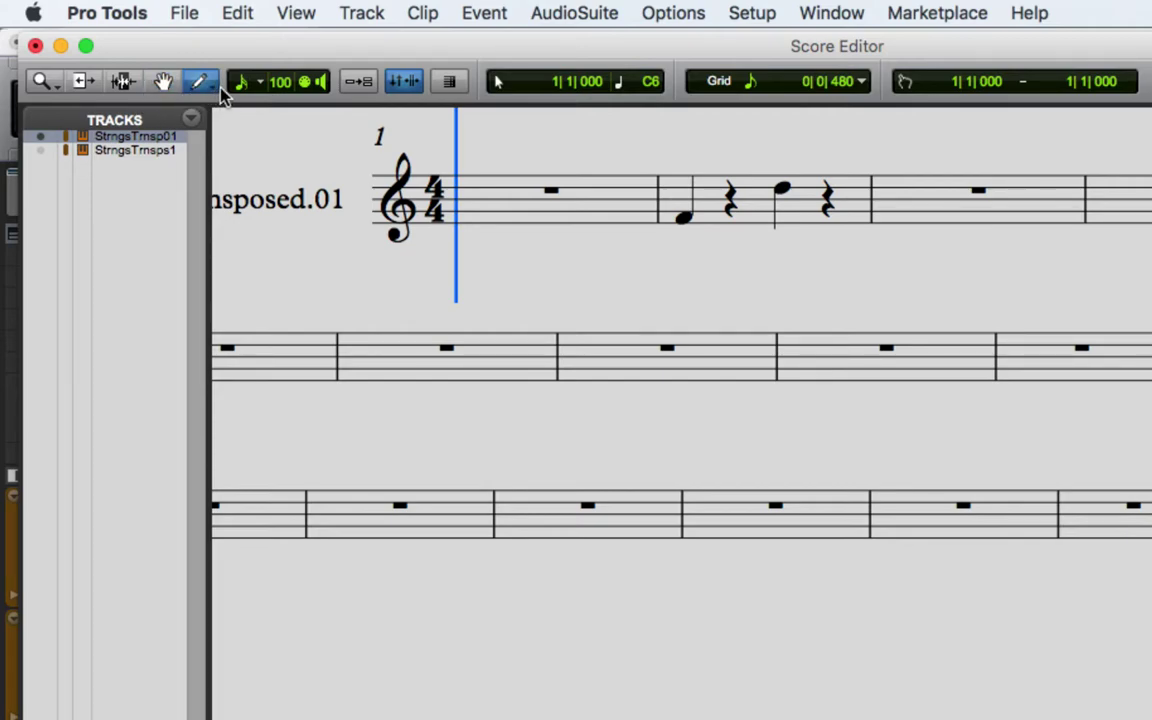
left_click(470, 194)
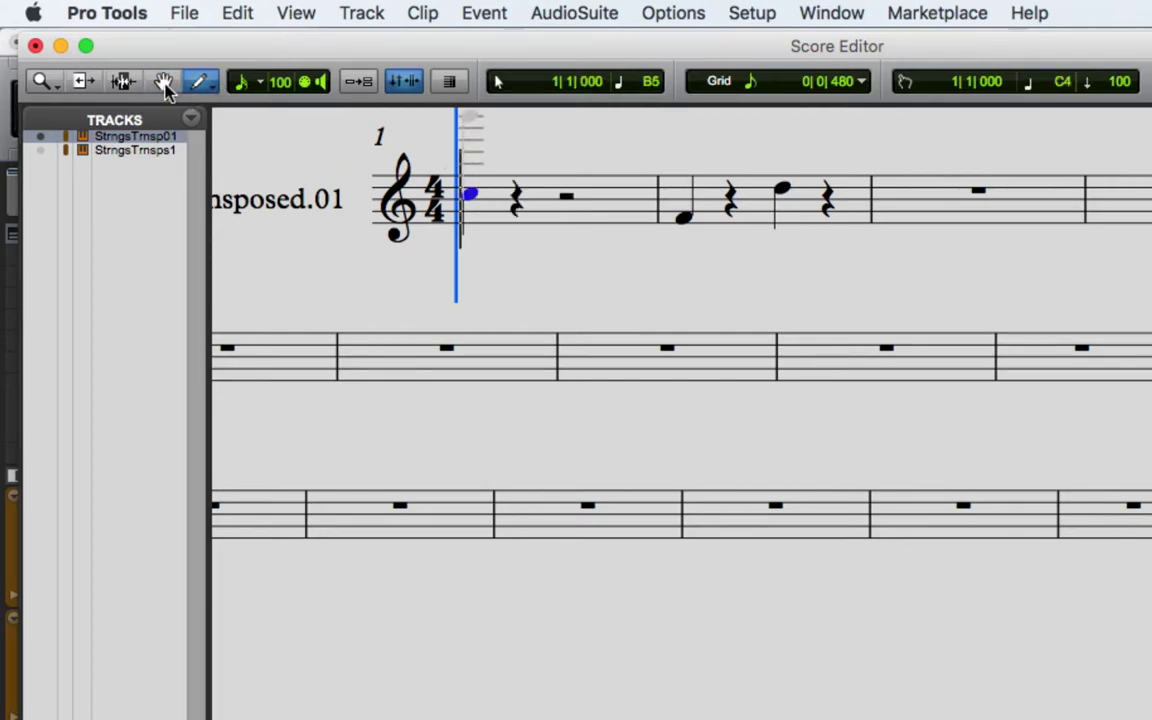
Step: Try the Trim tool on the new note, return to the Pencil tool, and review the available default note durations
left_click(83, 81)
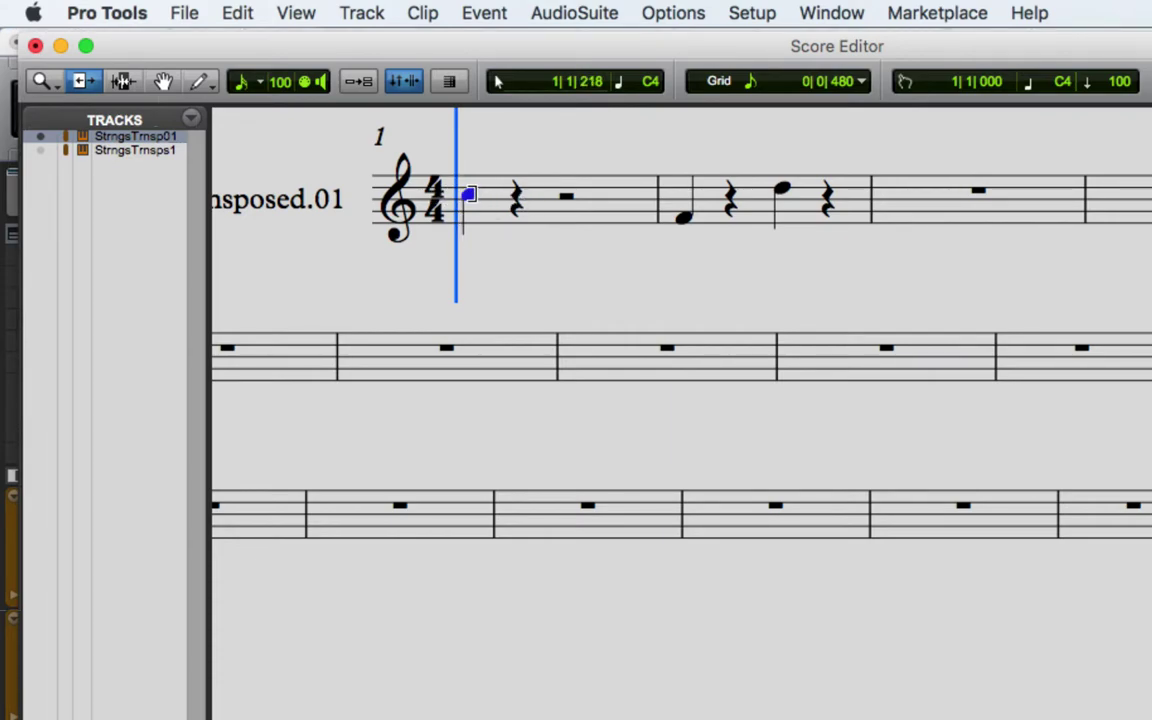
left_click(199, 83)
left_click(213, 92)
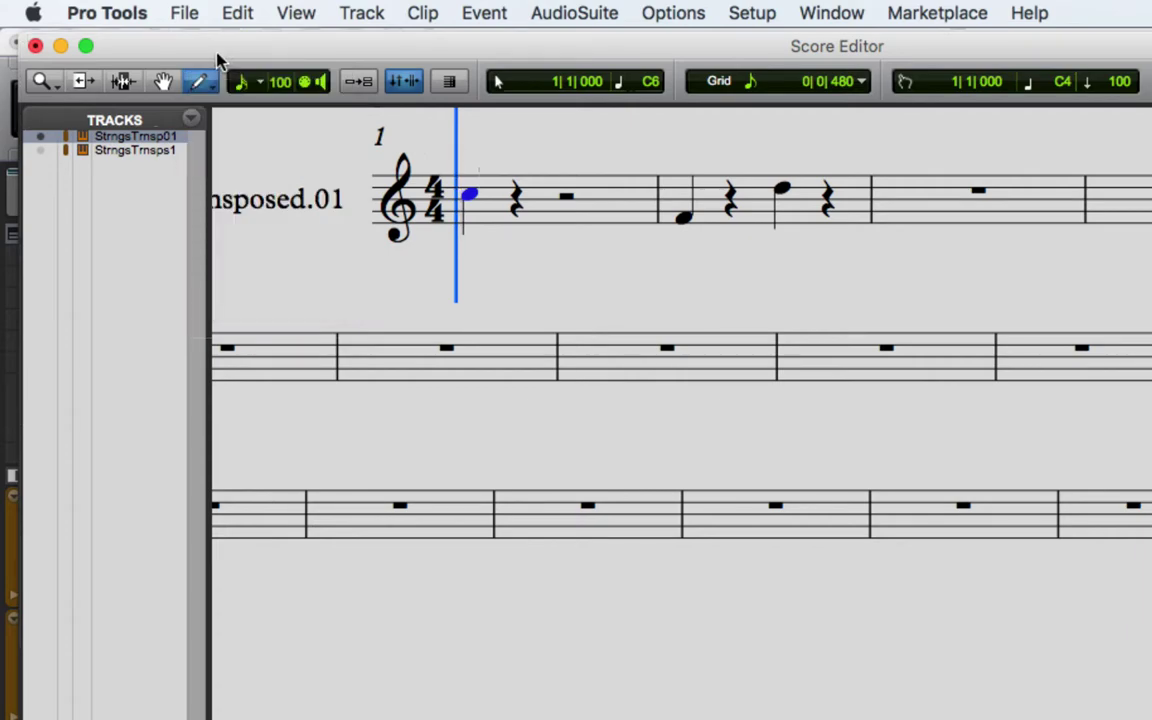
left_click(265, 87)
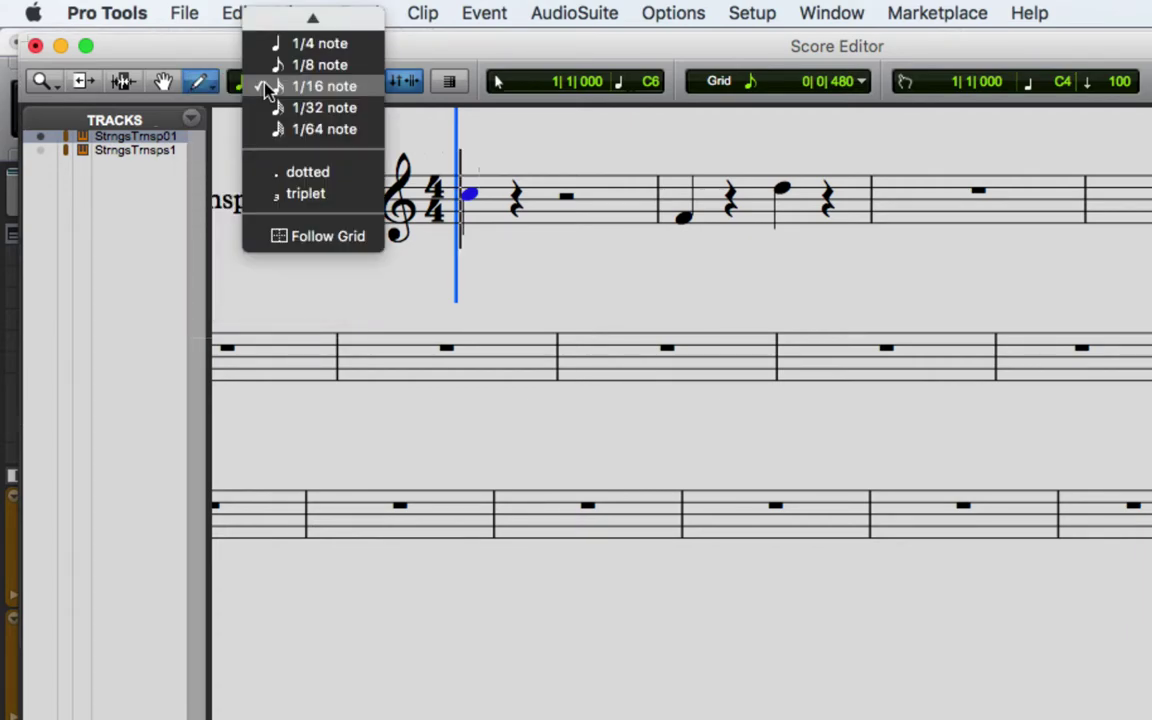
mouse_move(257, 22)
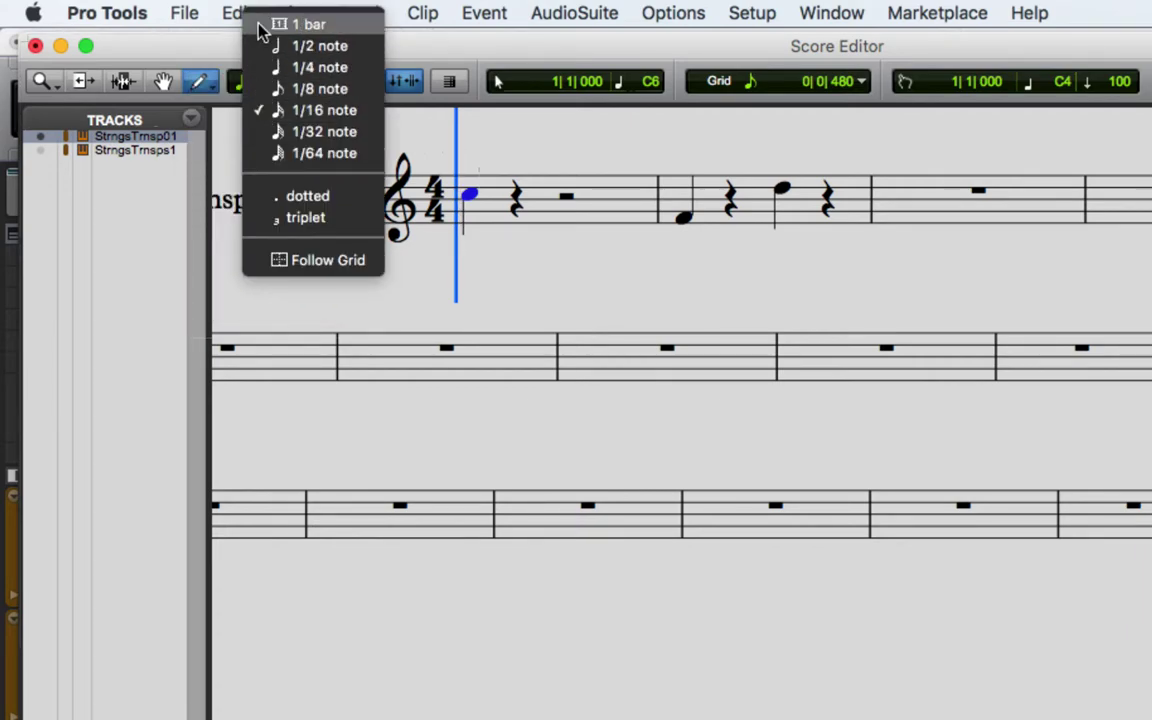
left_click(435, 32)
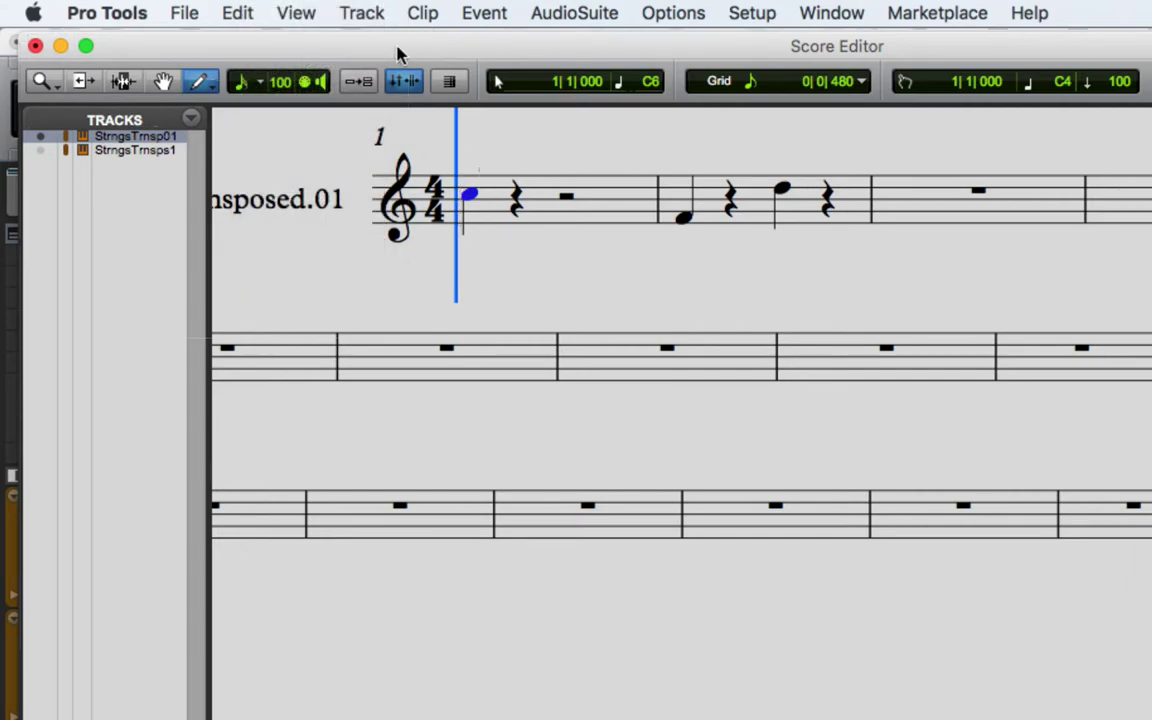
left_click(263, 88)
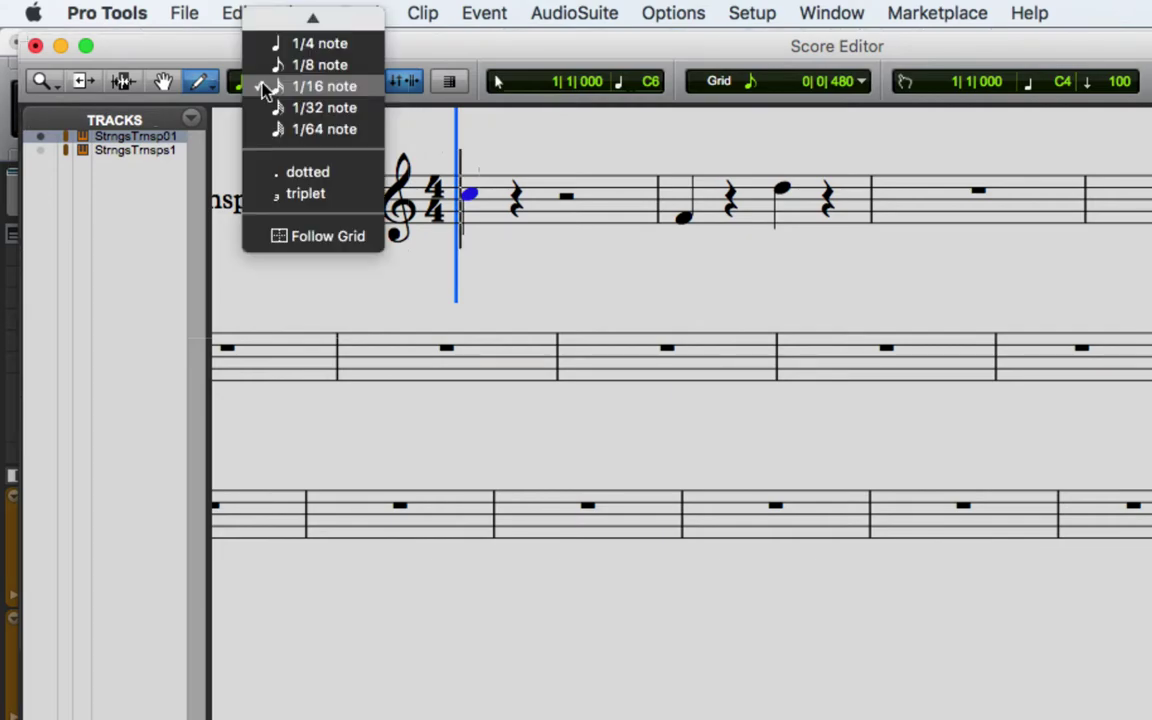
left_click(263, 88)
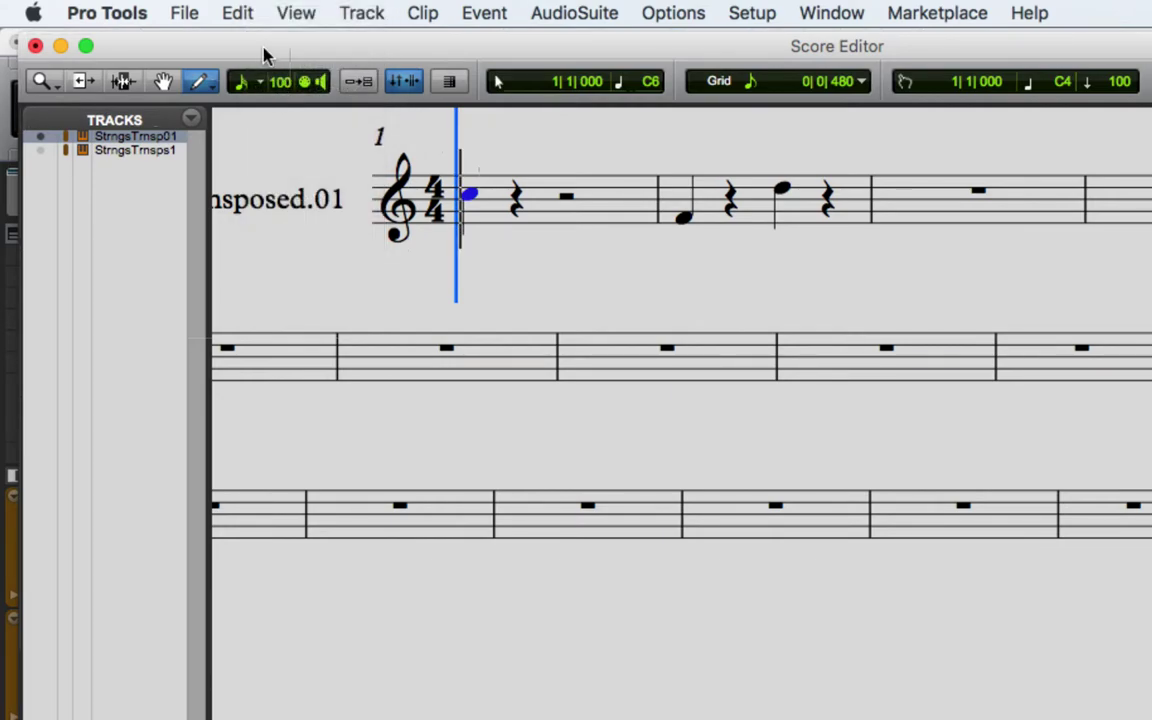
Step: Move the Score Editor window down and set the Edit window's grid value to 1/16 note
left_click_drag(262, 44, 342, 229)
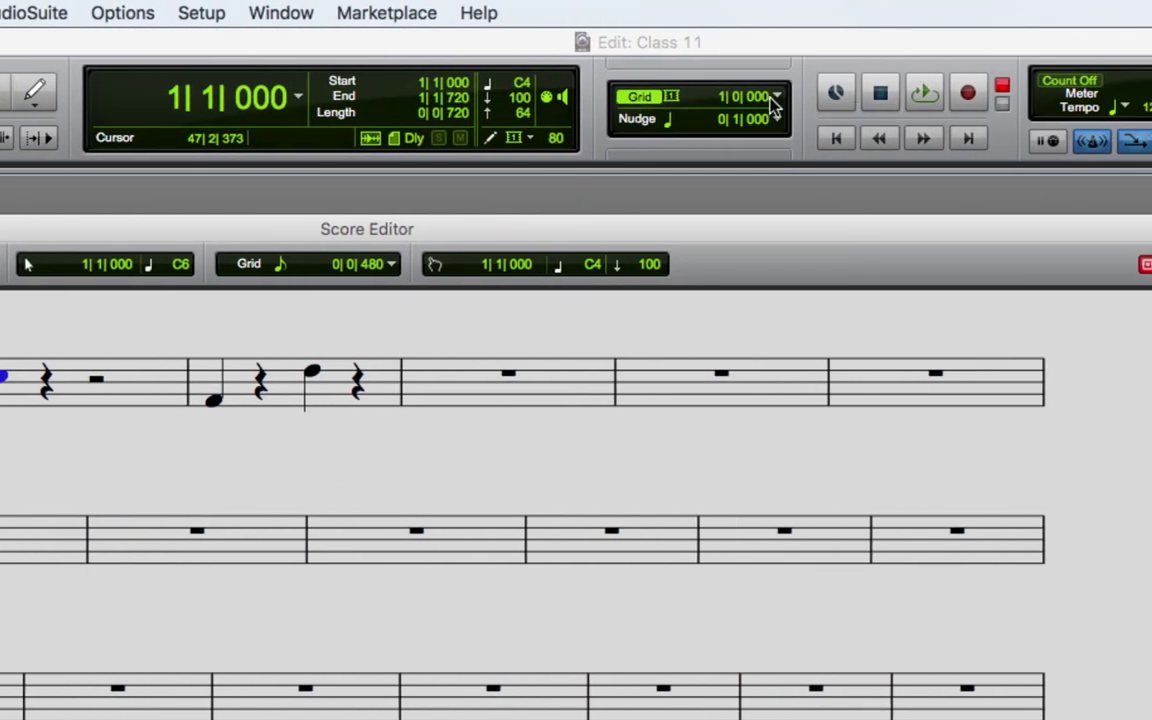
left_click(778, 103)
left_click(845, 190)
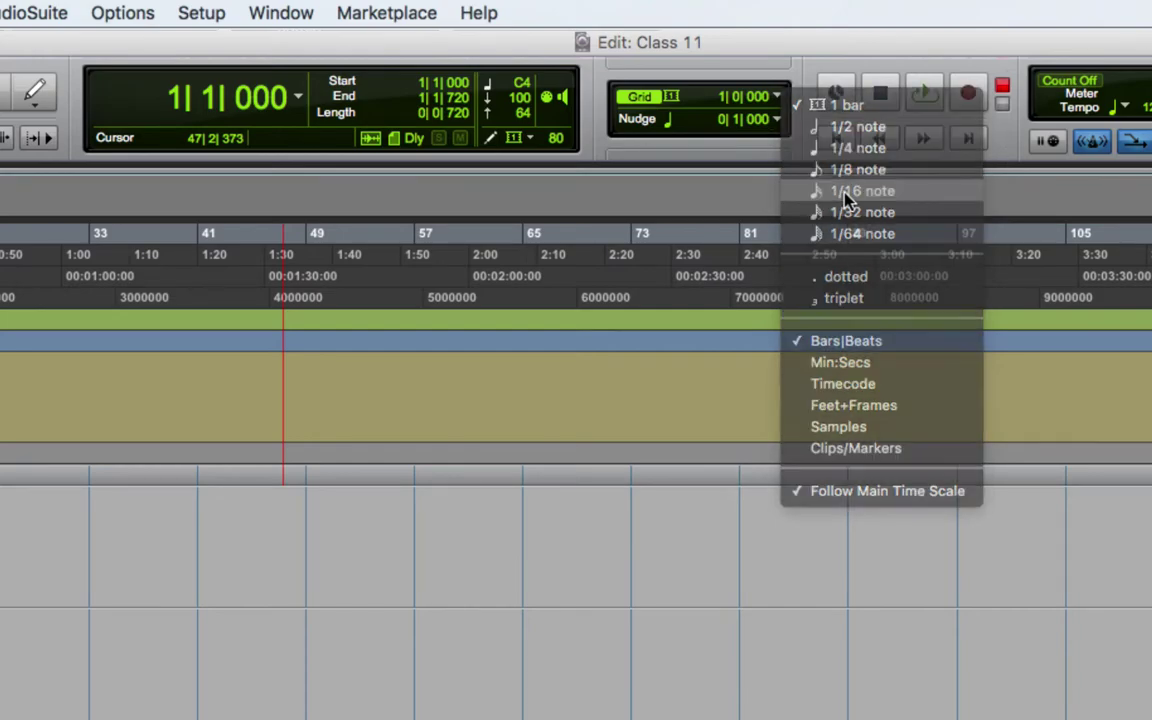
Step: Check the MIDI Editor, then bring the Score Editor back to the front and move its window higher
left_click(298, 12)
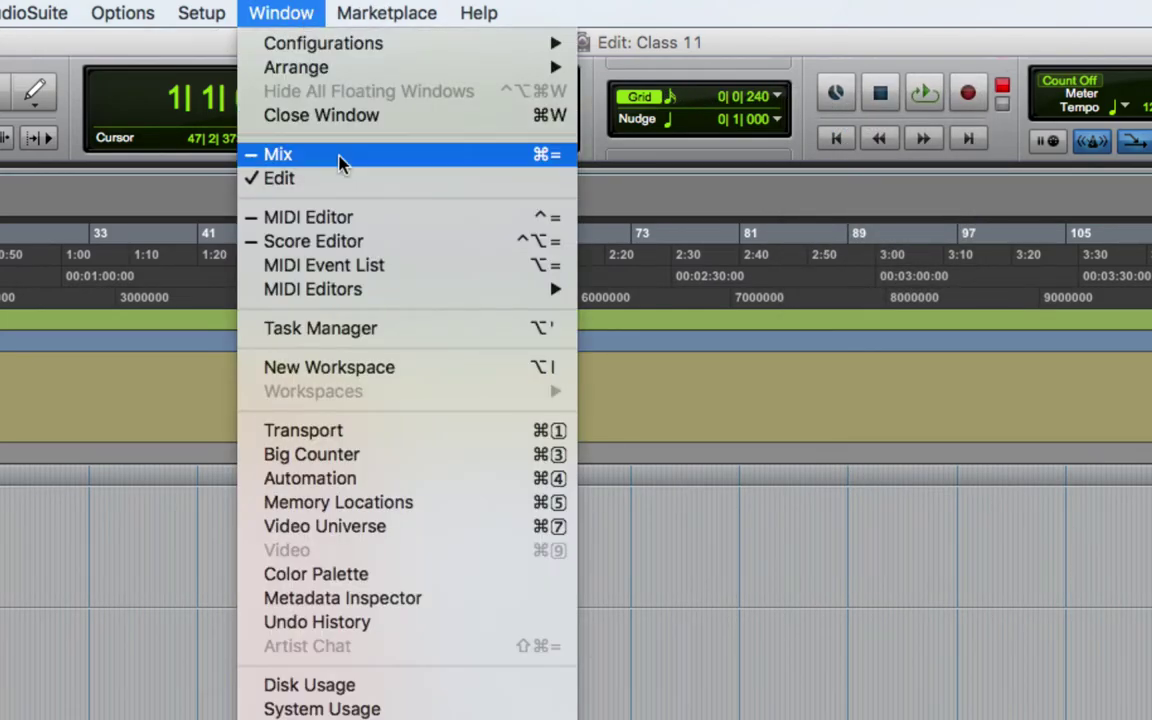
left_click(366, 220)
left_click(293, 10)
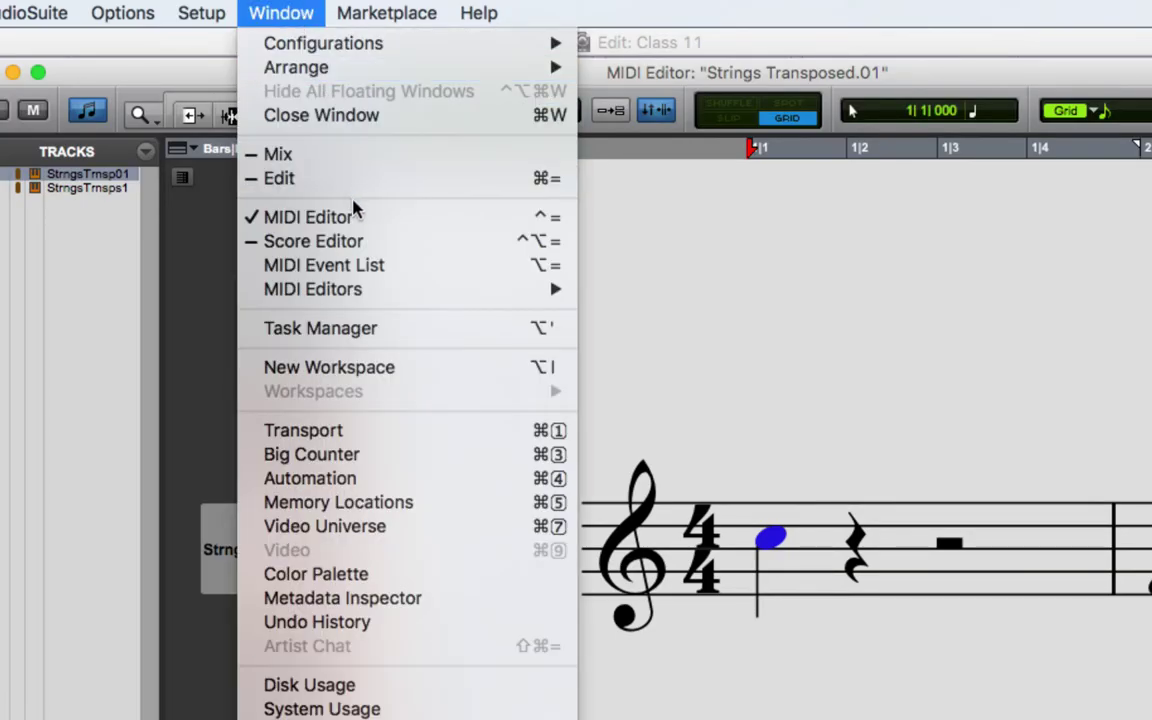
left_click(374, 240)
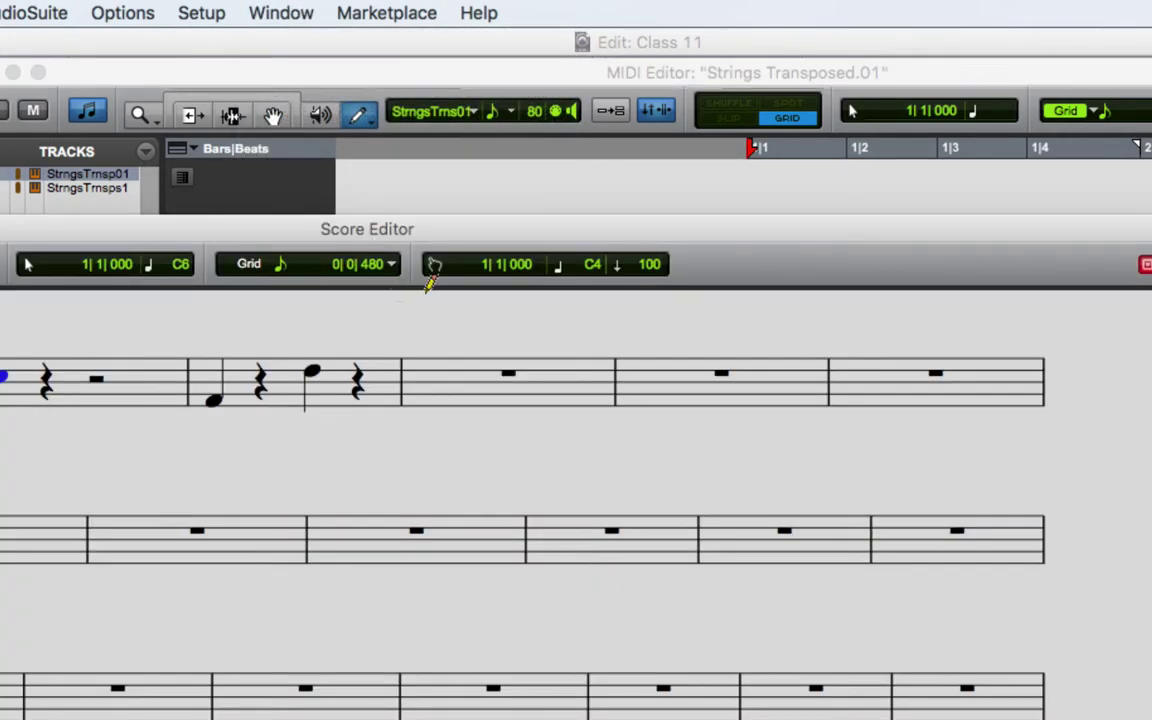
left_click_drag(355, 232, 452, 128)
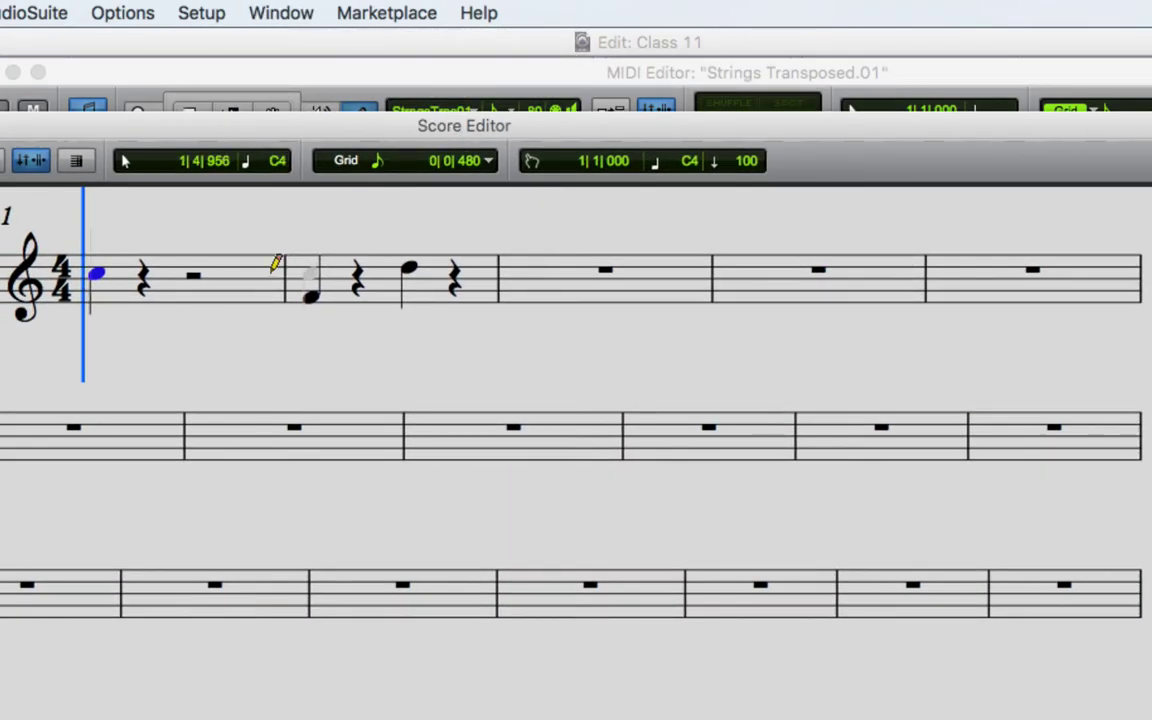
Step: Try the 1/16 and 1/64 note grid values in the Score Editor, and set the grid to 1/4 note
left_click(487, 163)
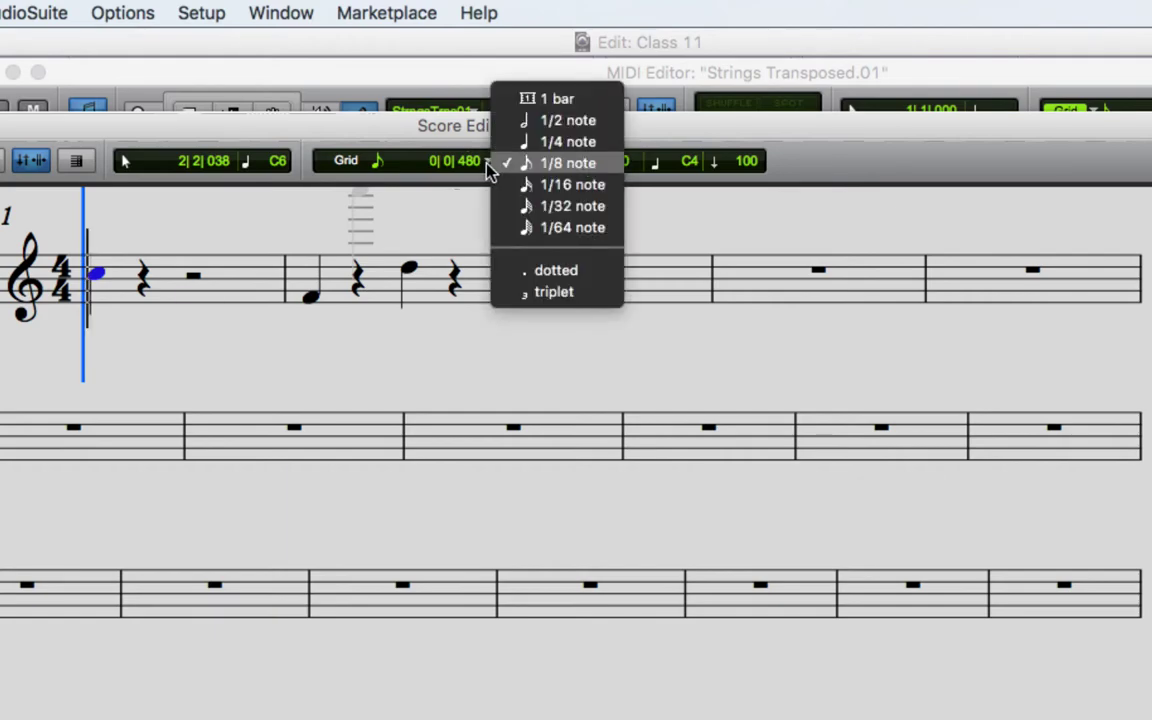
left_click(570, 184)
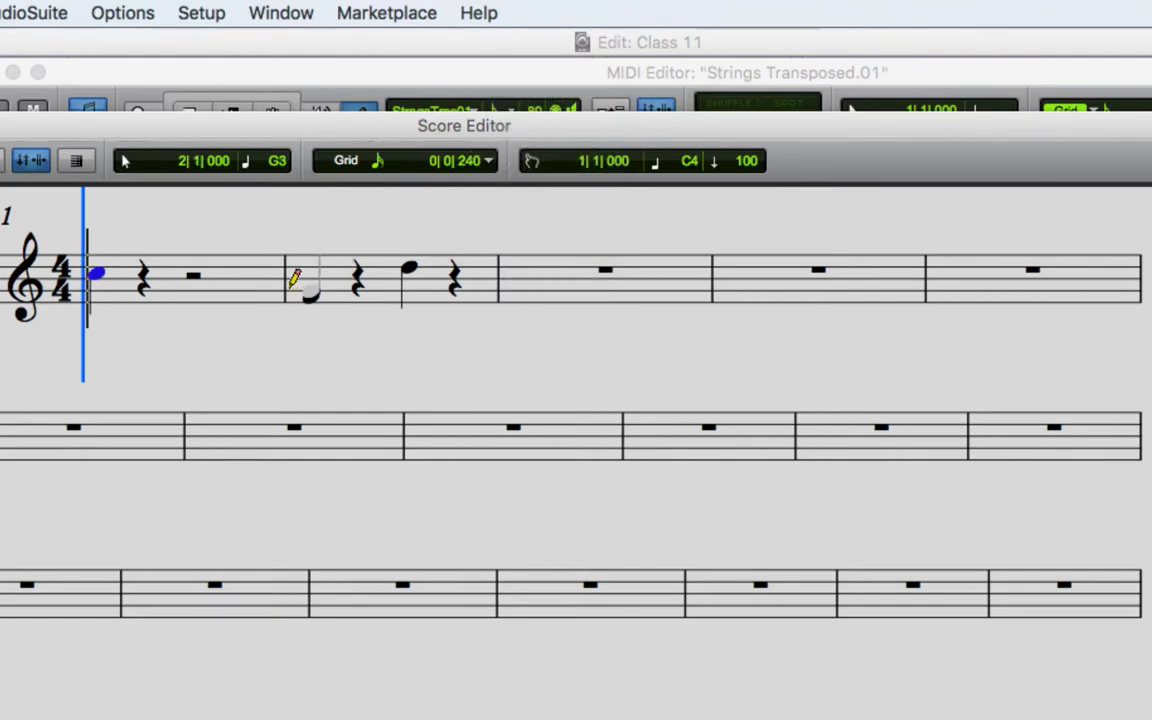
left_click(489, 163)
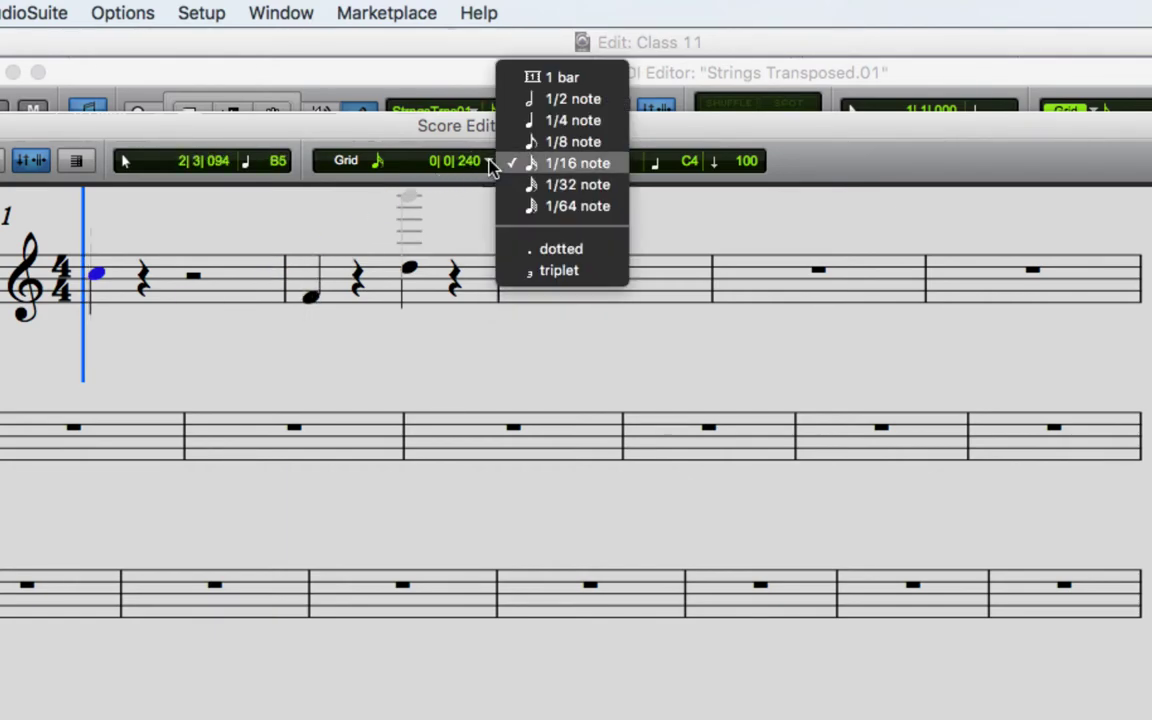
left_click(575, 206)
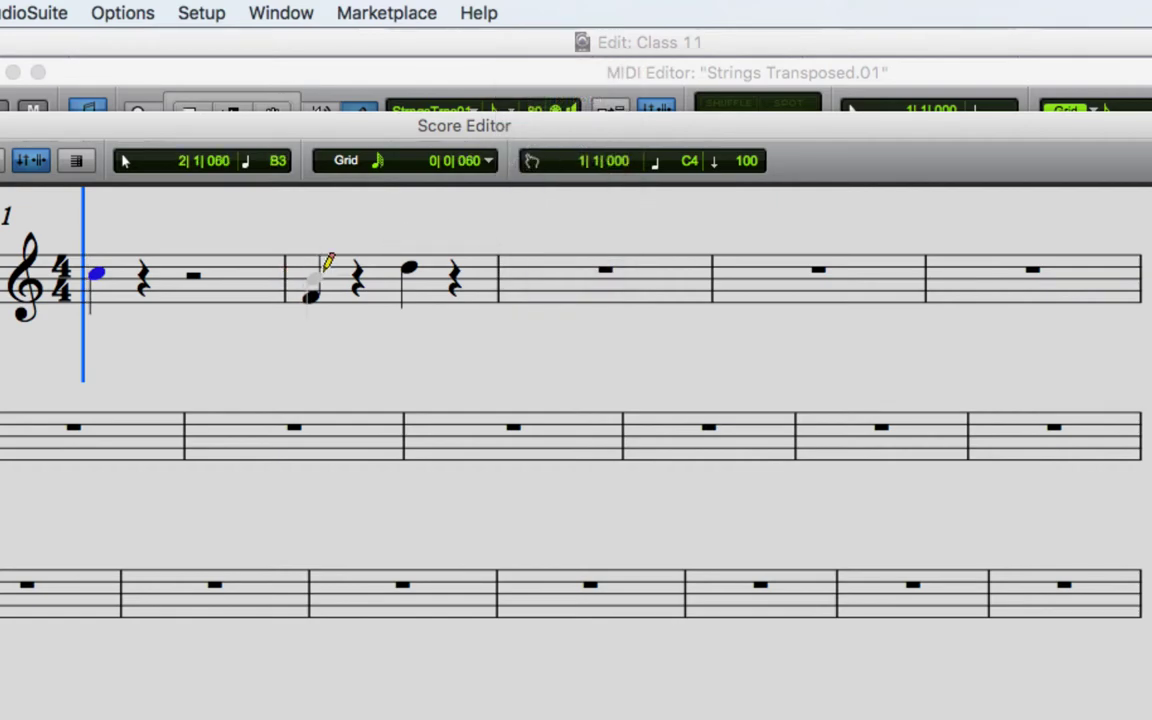
left_click(491, 164)
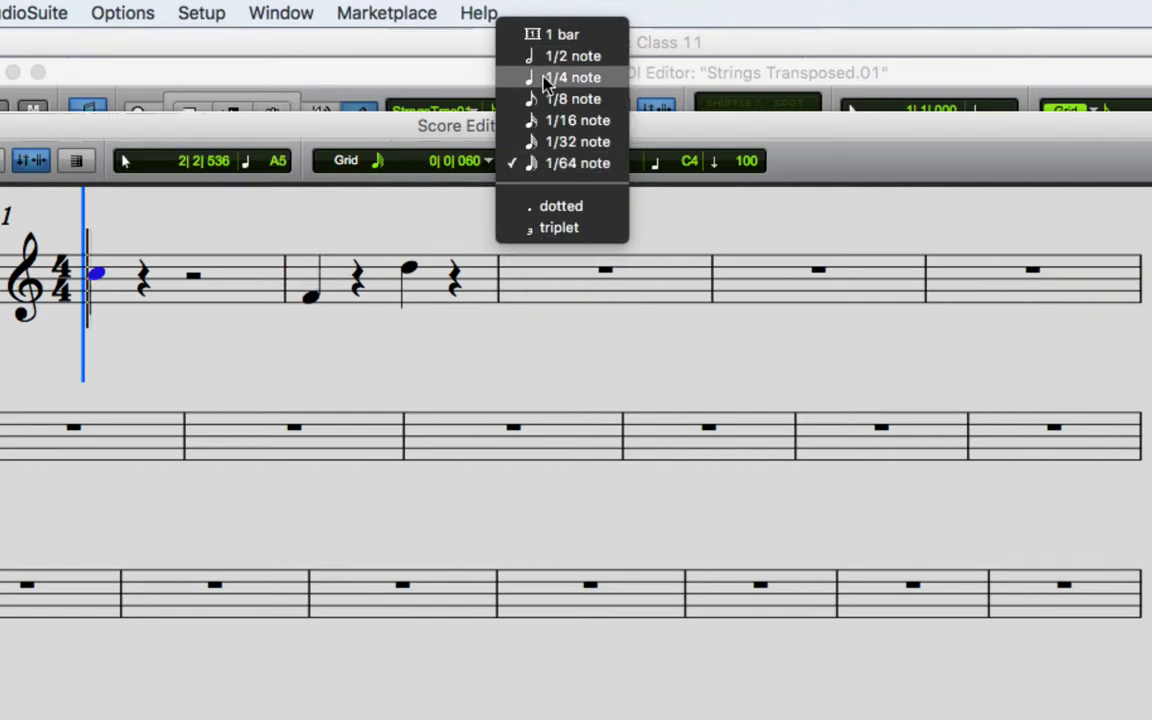
left_click(548, 78)
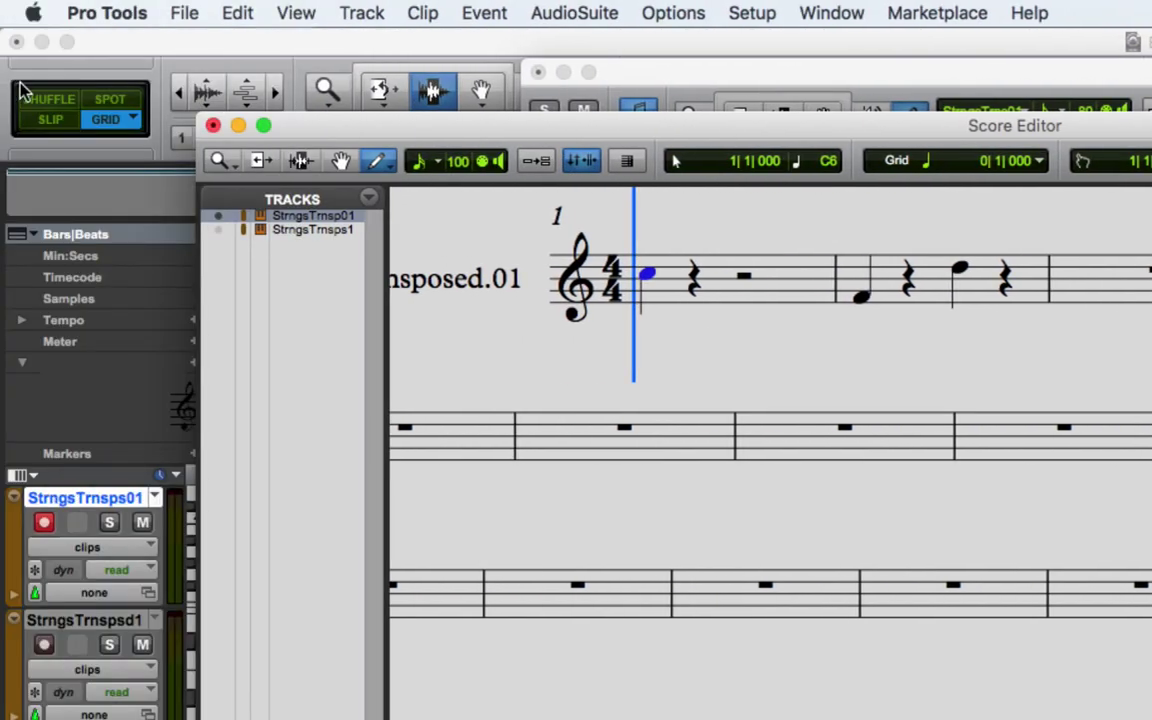
Step: Switch the Edit window to Slip mode and return to the Score Editor
left_click(40, 119)
left_click(831, 13)
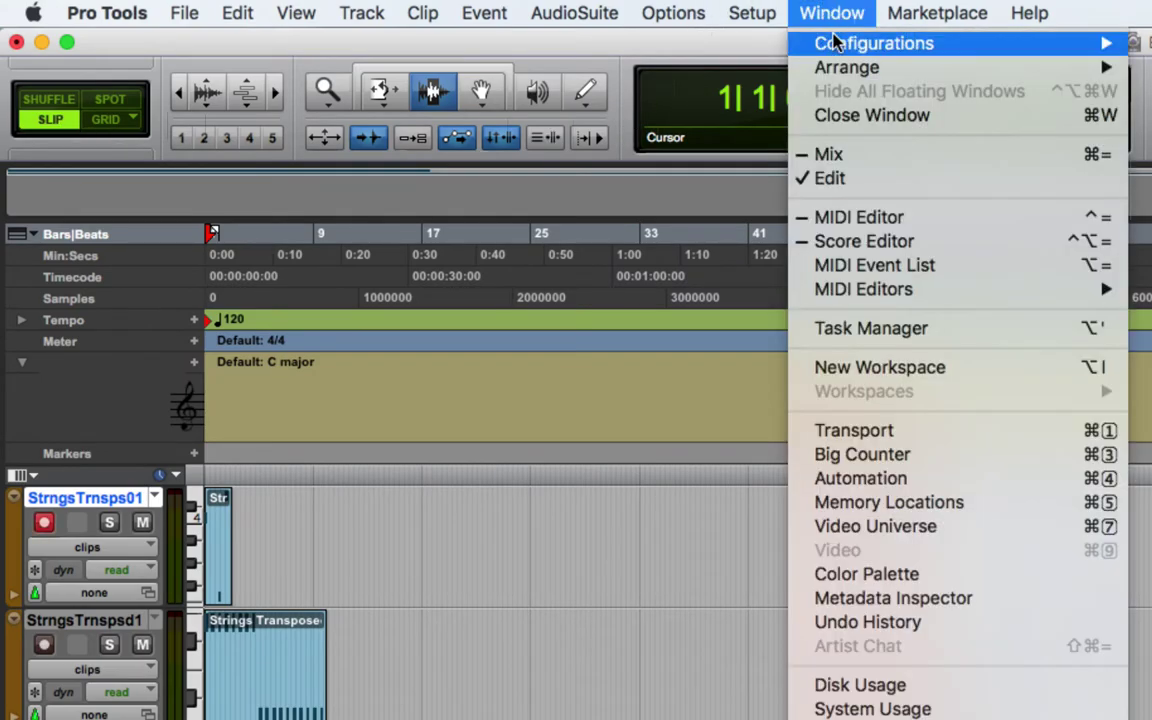
left_click(838, 241)
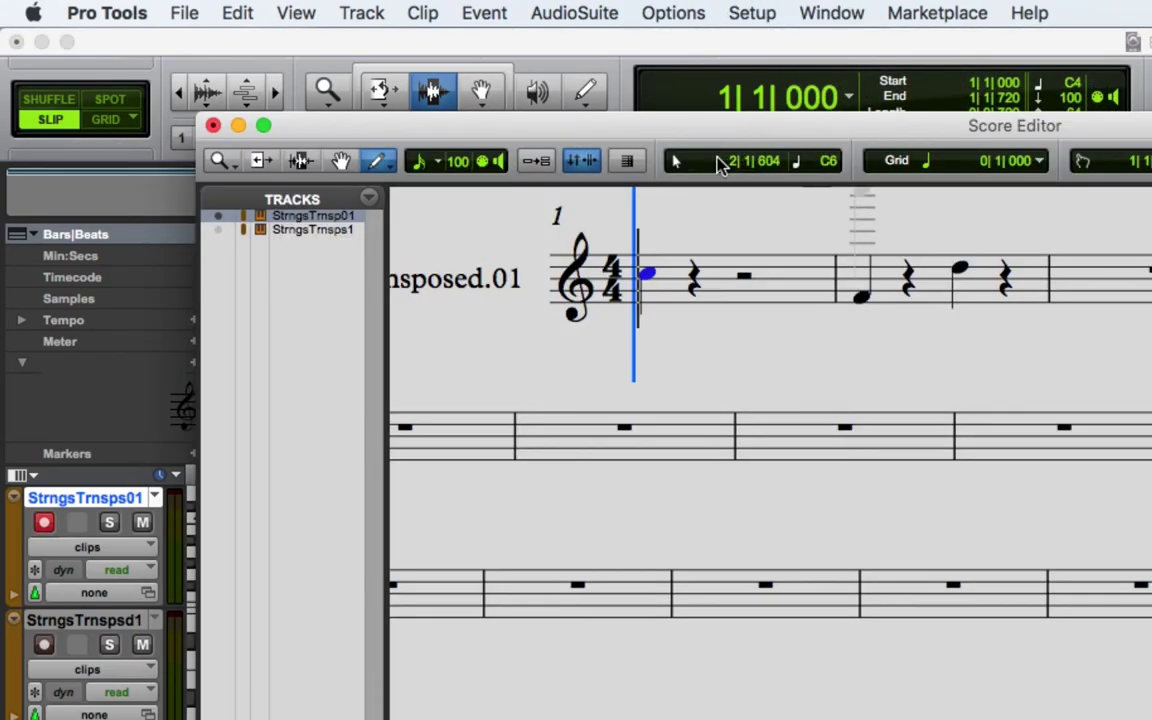
Step: Write a C4 note on beat 2 of bar 1, delete it, and select the C4 note on beat 1
left_click(697, 268)
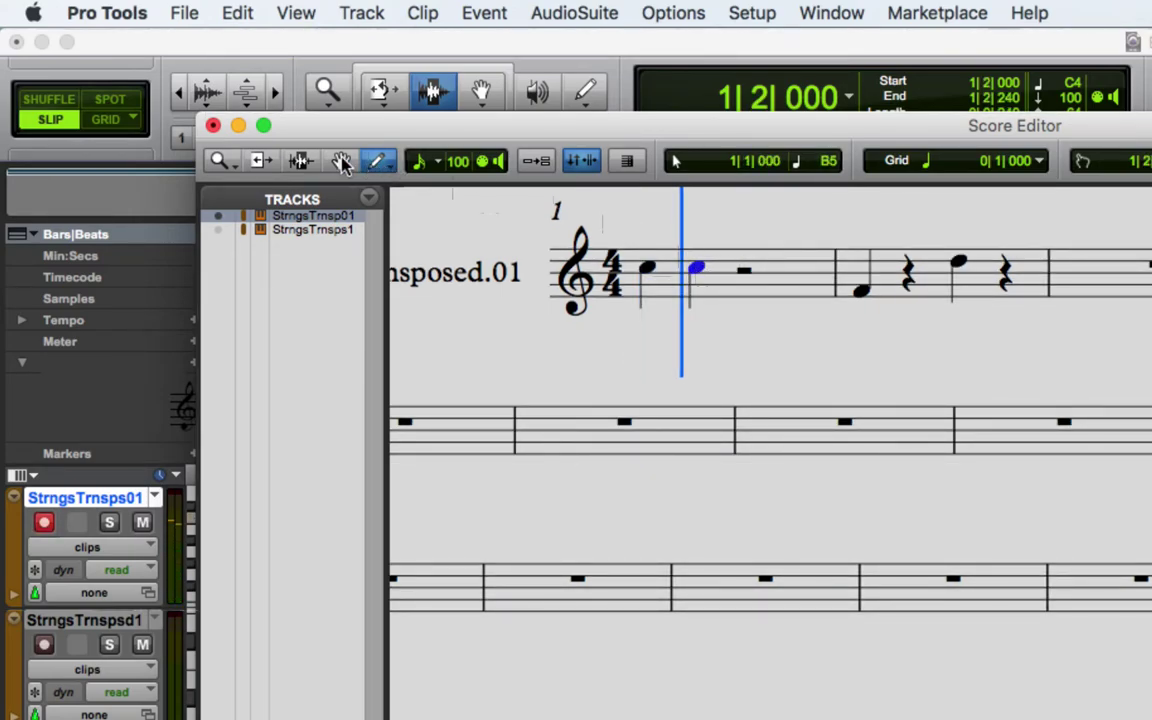
double_click(703, 272)
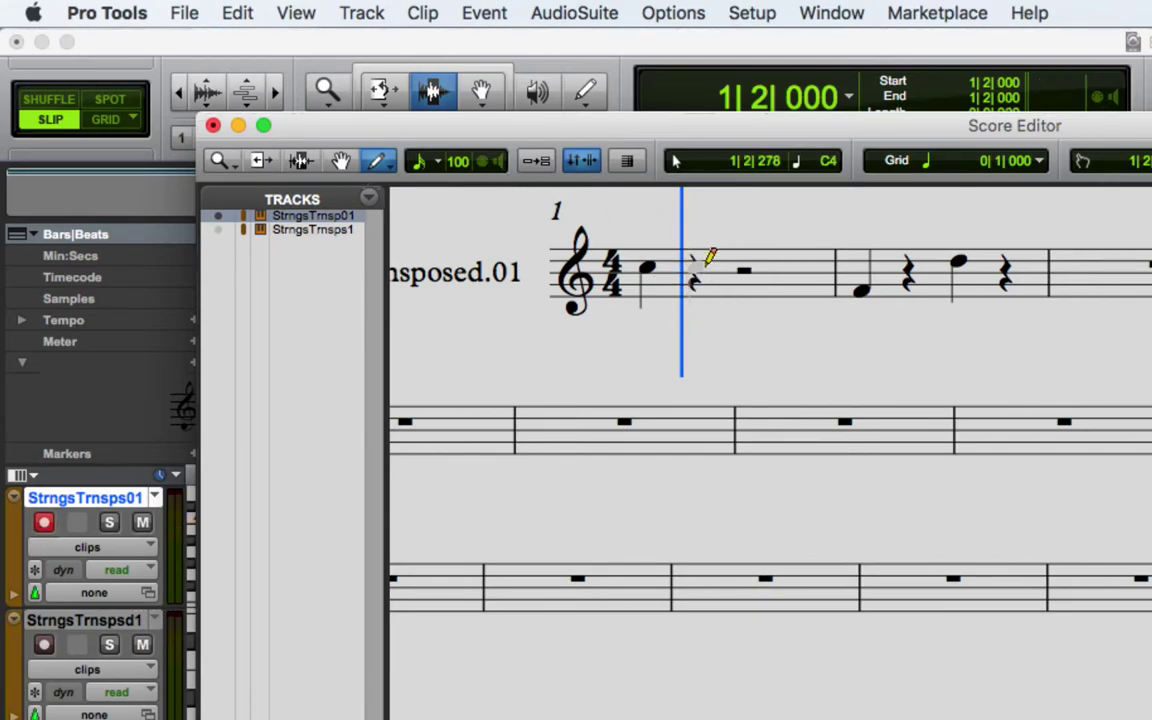
left_click(647, 266)
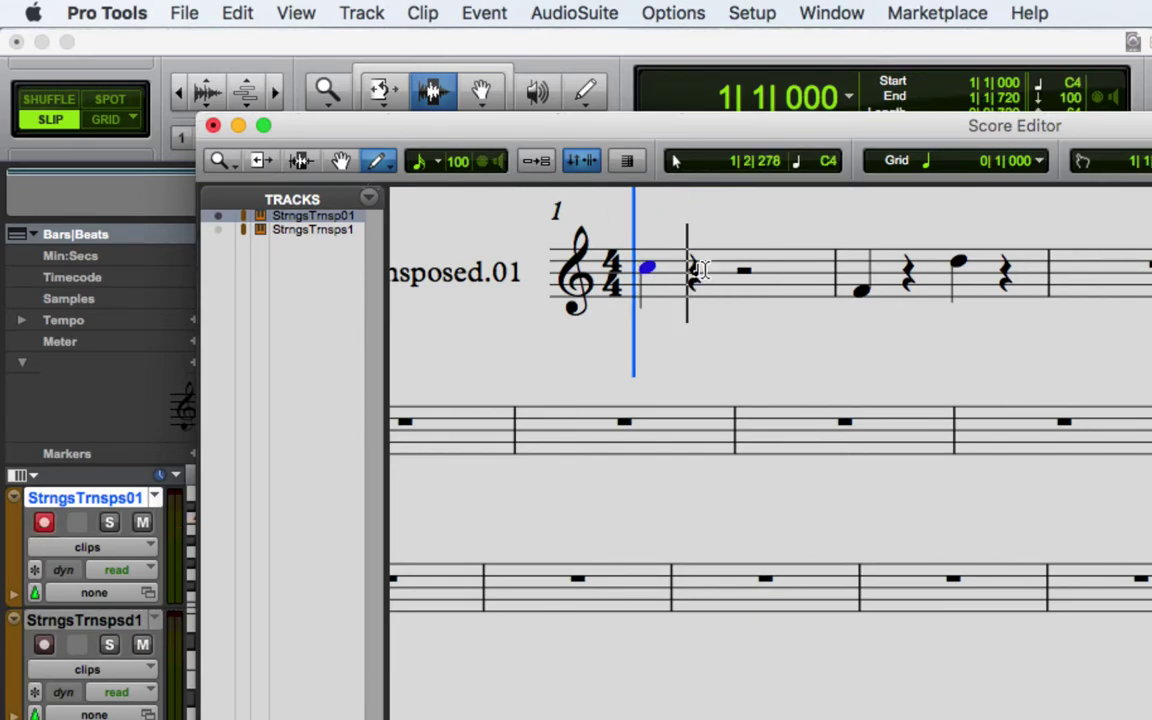
Step: Delete the C4 note on beat 1 of bar 1 and choose 1/16 note as the default note duration
double_click(650, 267)
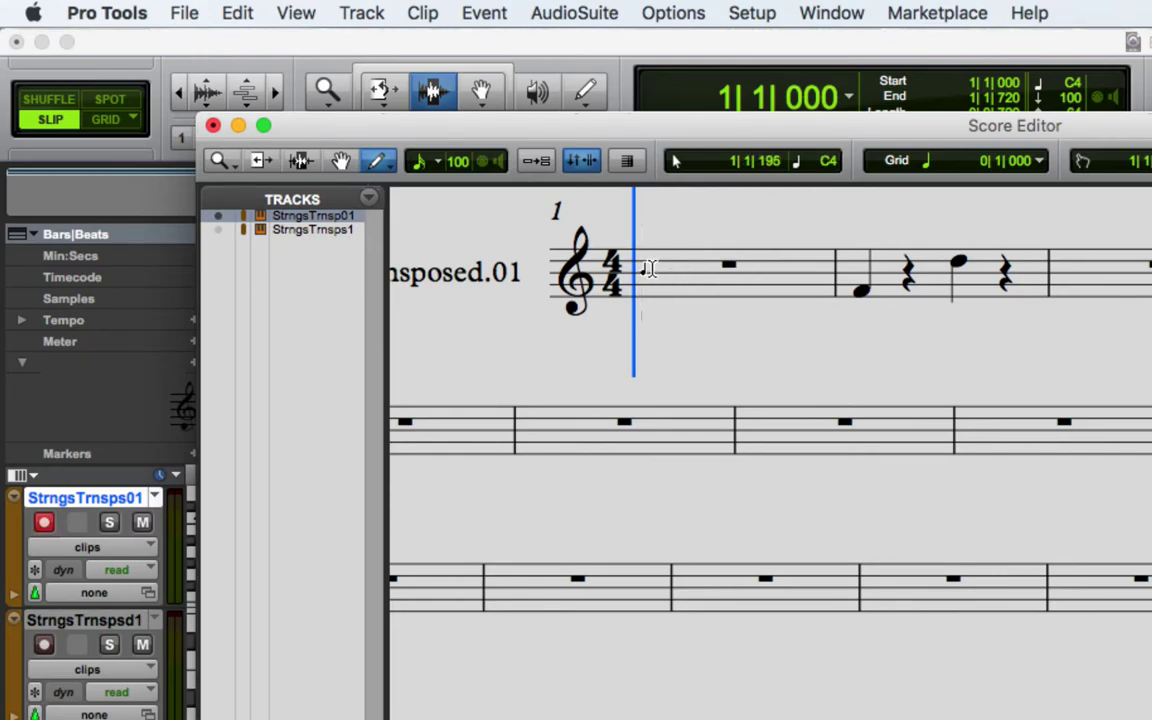
left_click(437, 166)
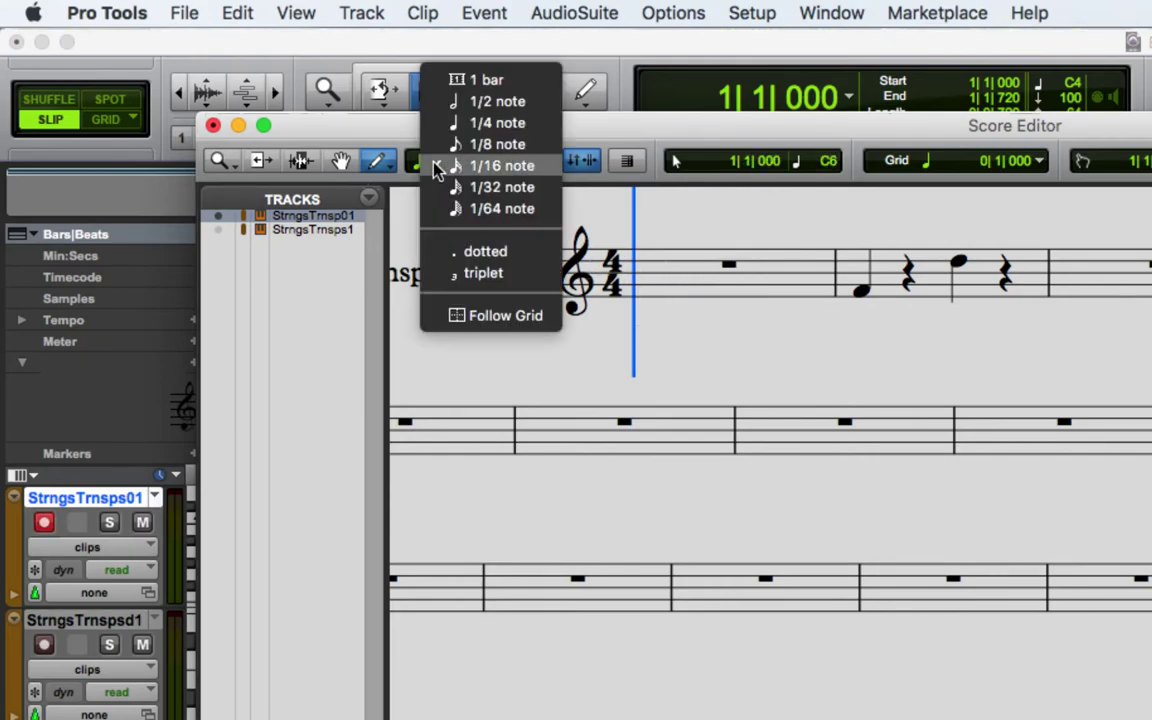
left_click(440, 166)
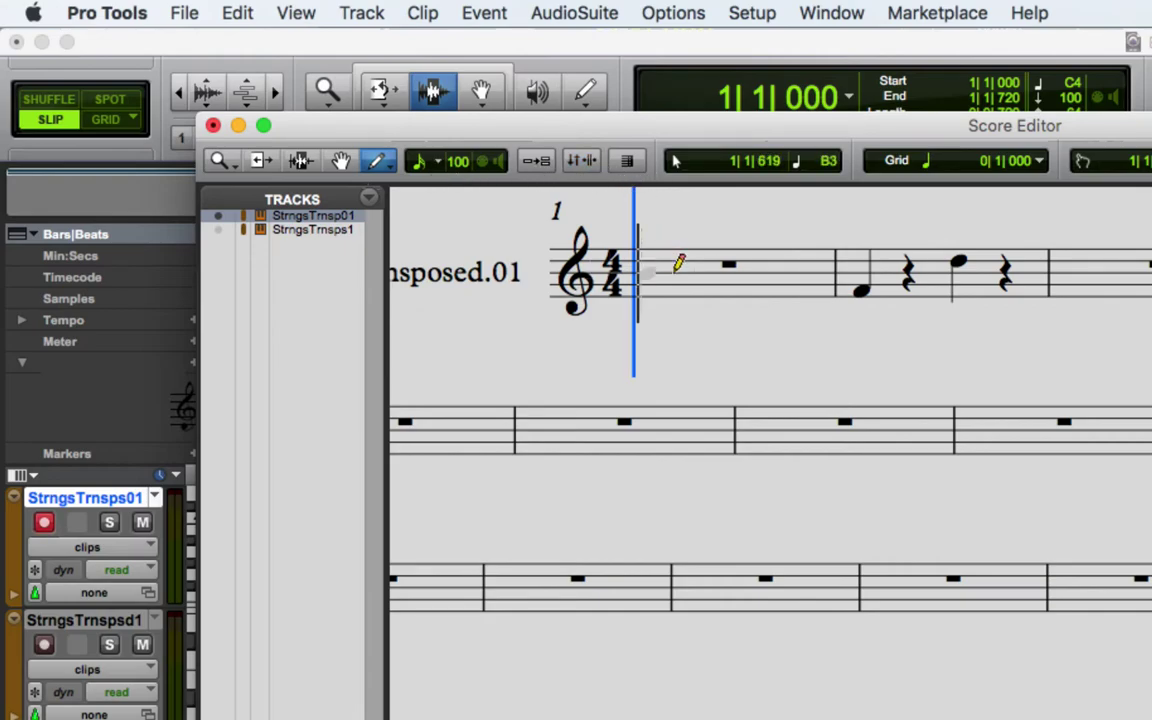
Step: Turn on Link Timeline and Edit Selection in the Score Editor
left_click(583, 162)
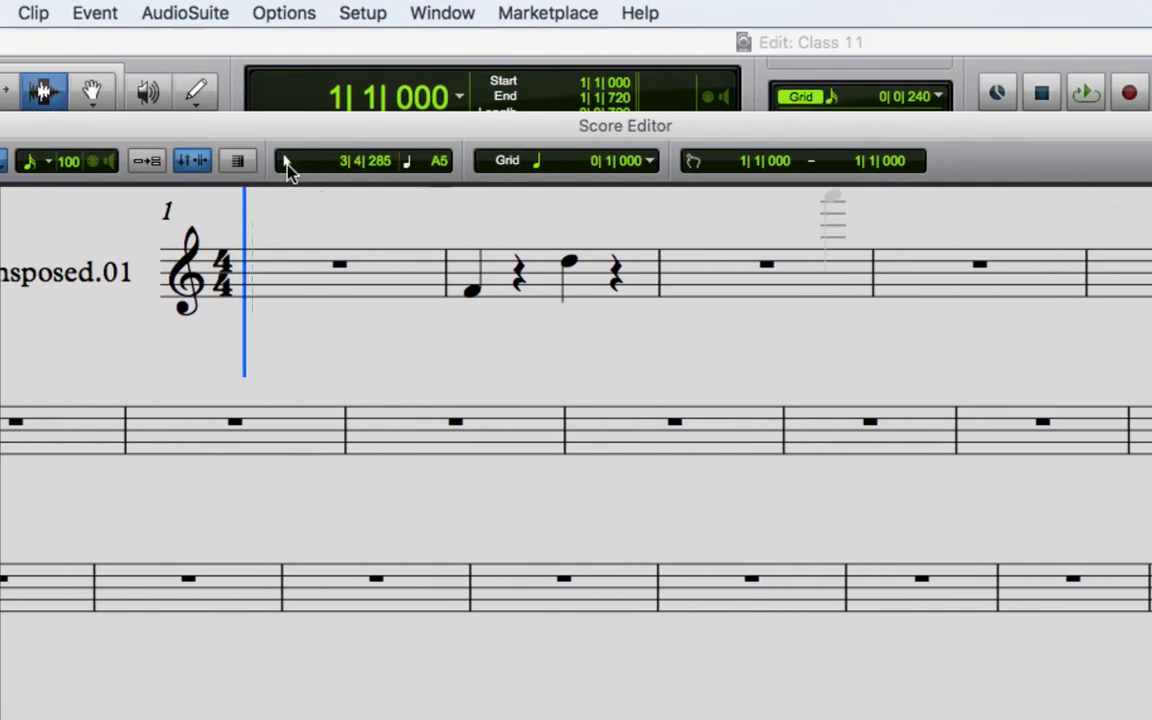
left_click(537, 161)
left_click(545, 163)
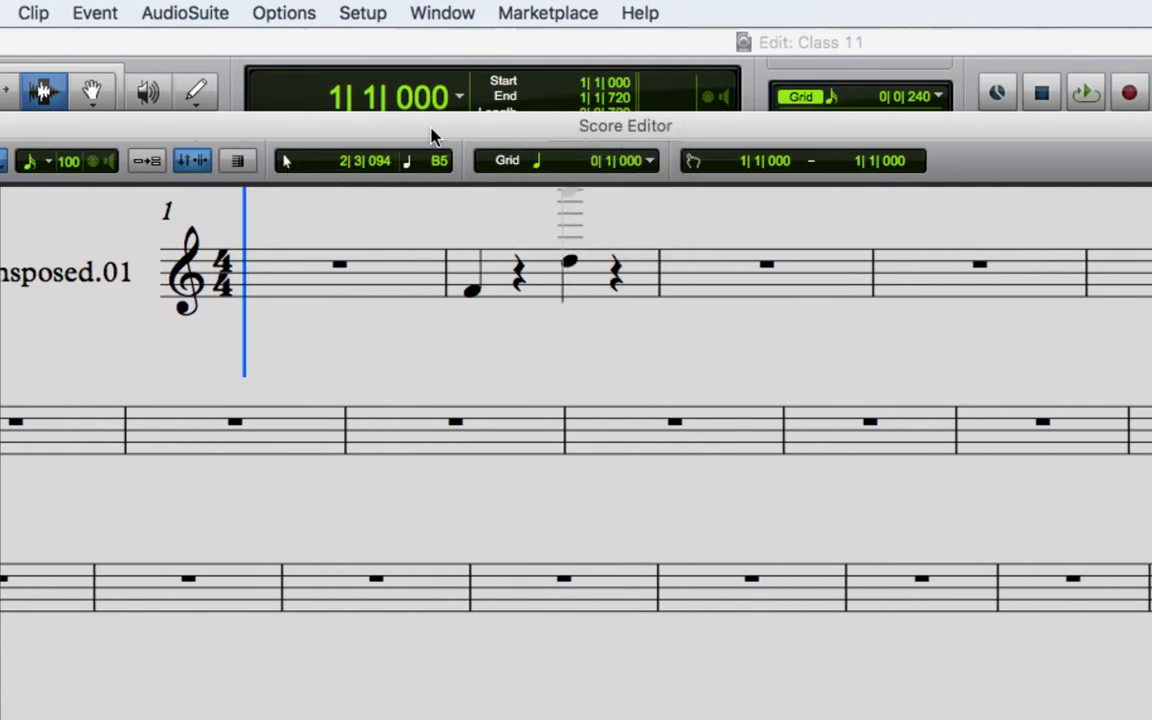
Step: Examine the Step Input settings, close them, and look over the list of available Event Operations
left_click(96, 13)
mouse_move(190, 100)
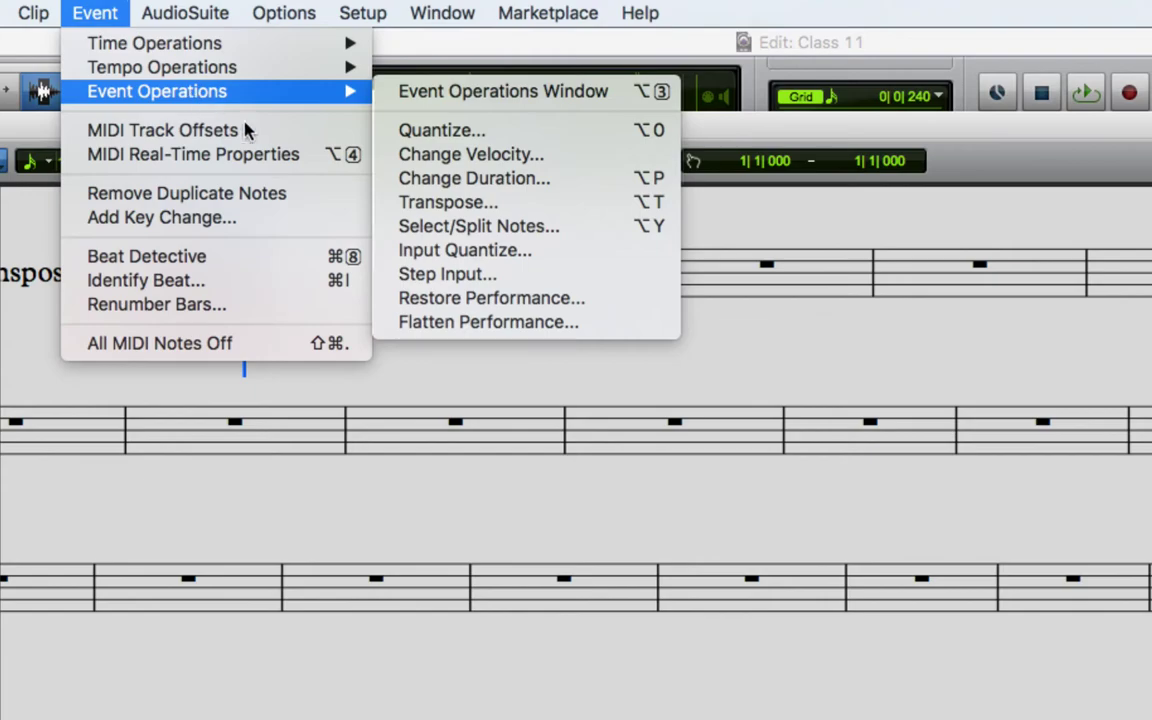
left_click(428, 275)
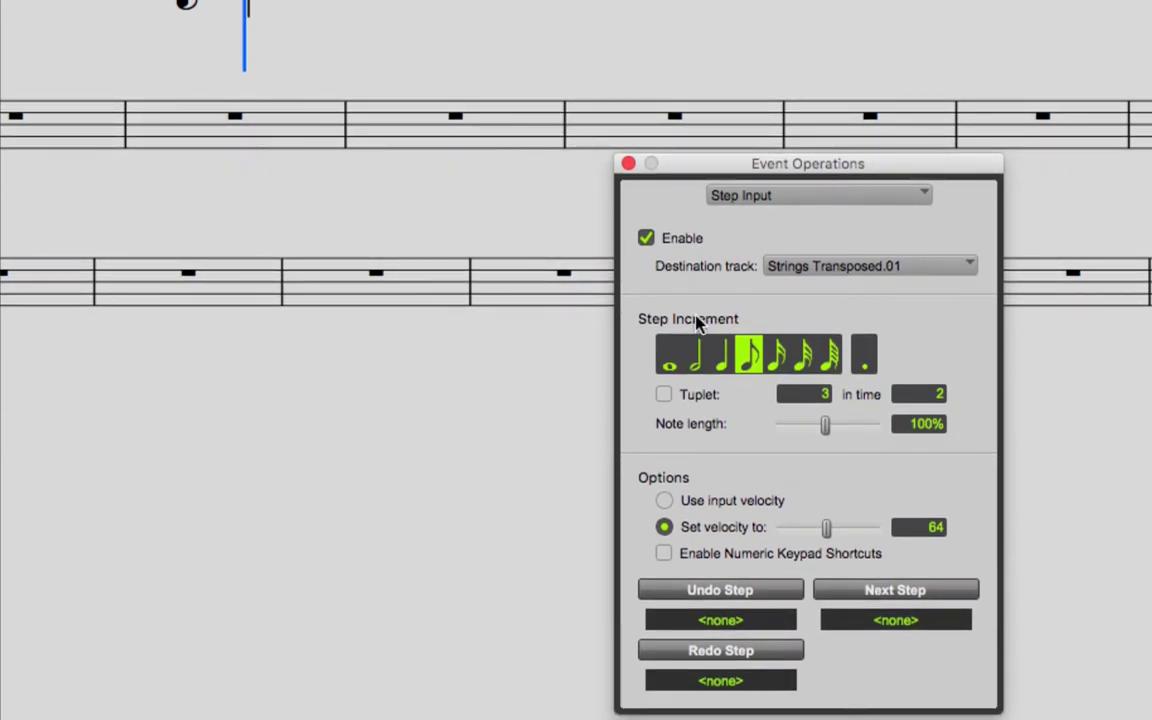
left_click(628, 163)
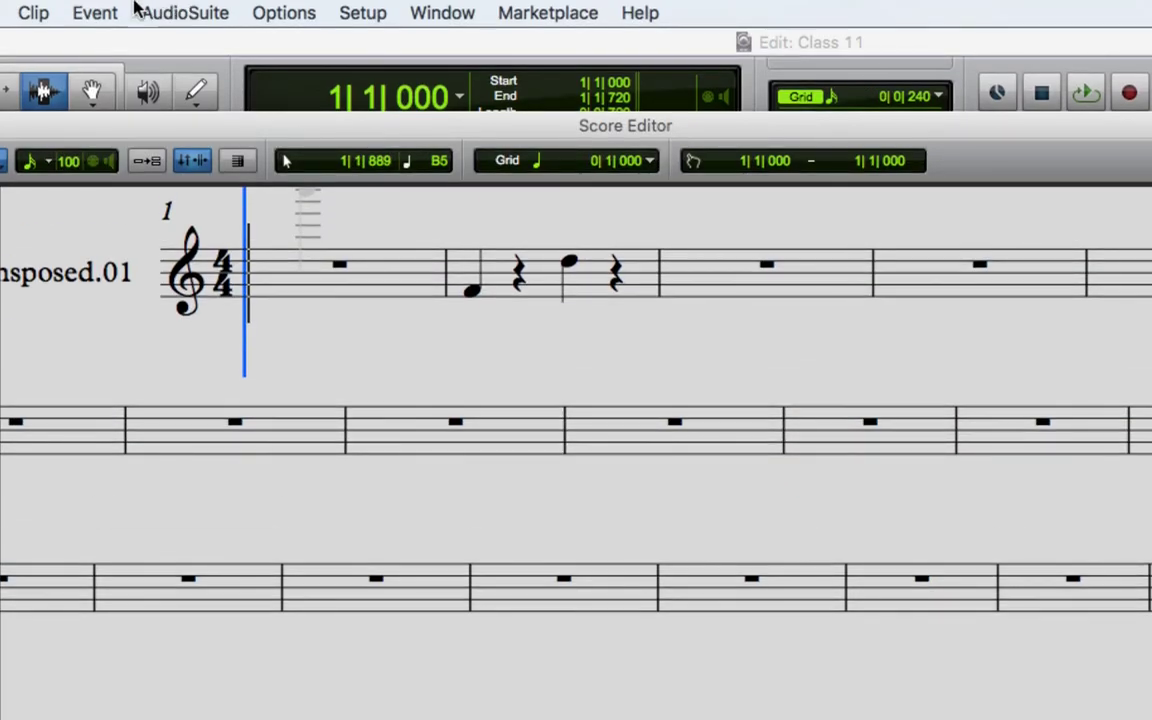
left_click(100, 12)
mouse_move(212, 88)
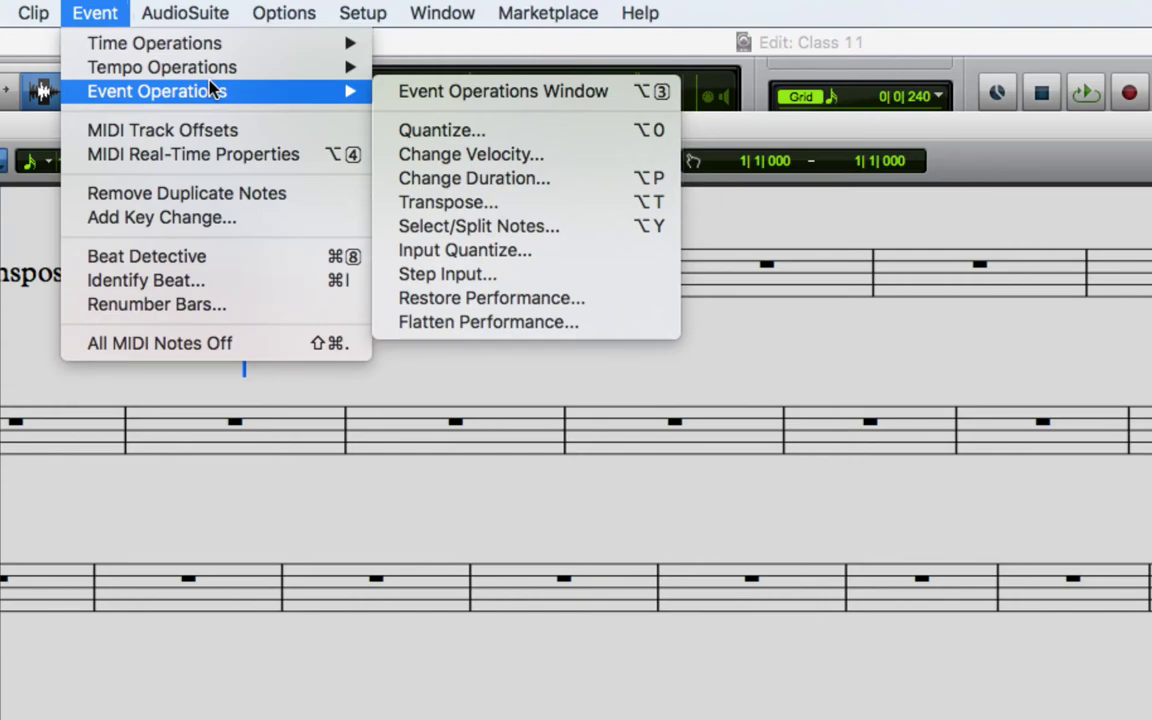
Step: Check the Edit window, then bring the Score Editor back to the front and move its window up to the menu bar
left_click(467, 42)
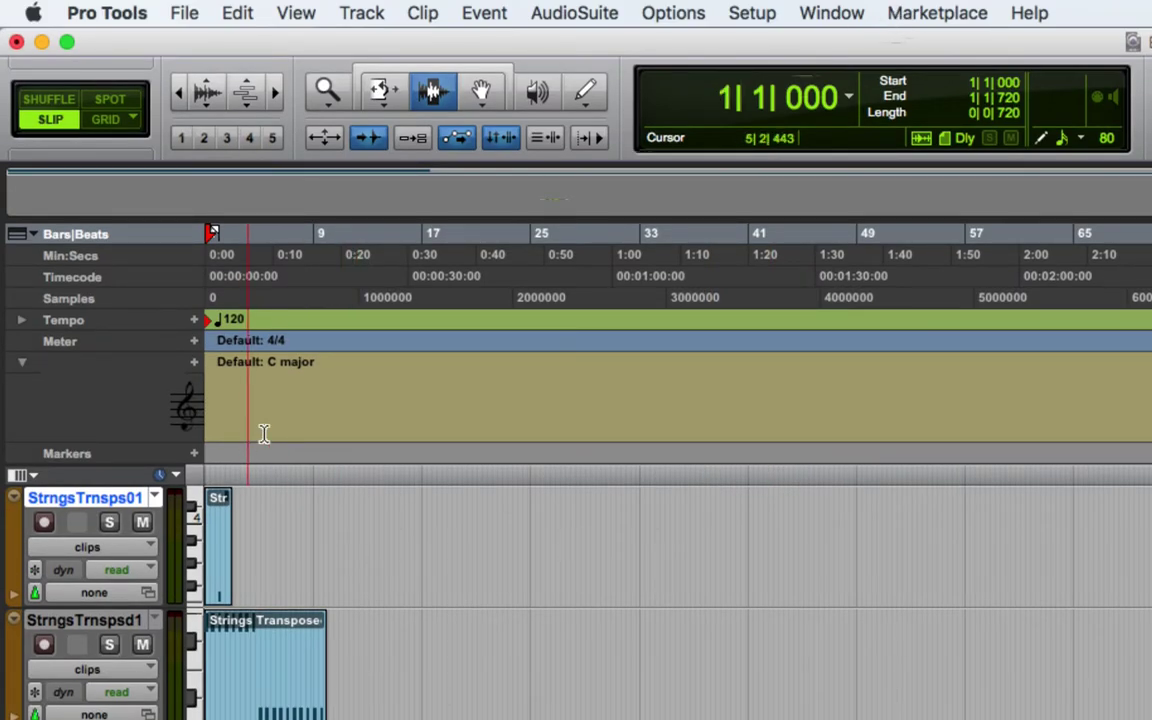
left_click(832, 12)
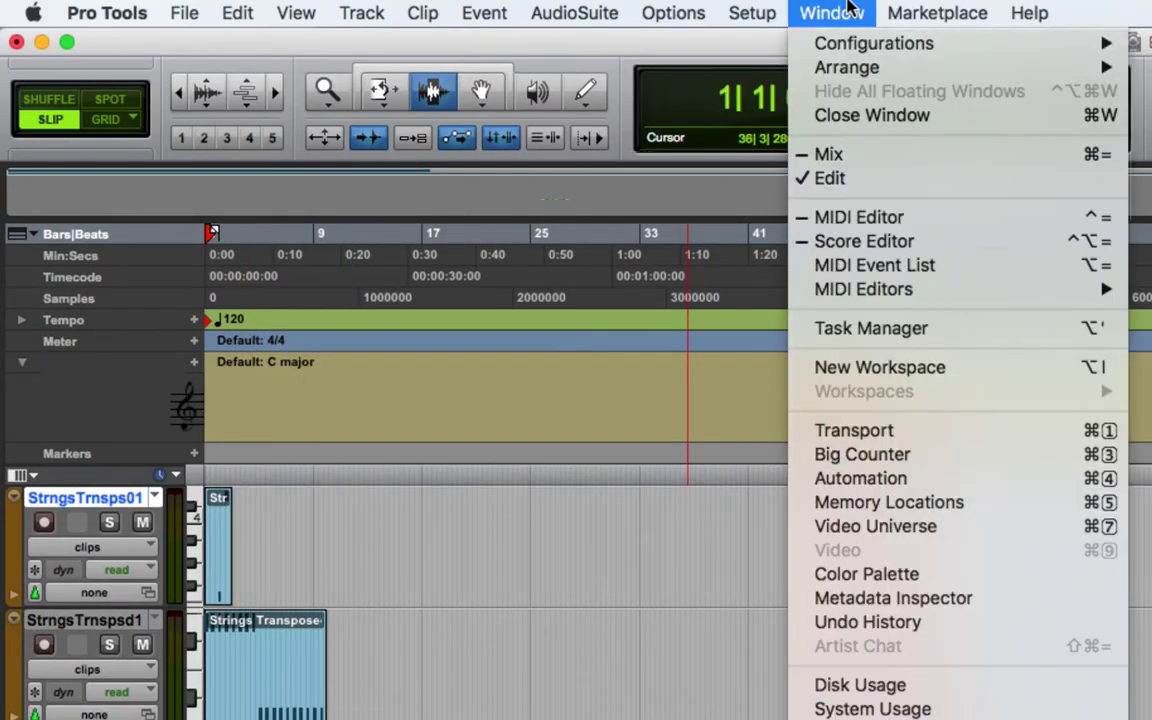
left_click(898, 249)
left_click_drag(640, 129, 555, 13)
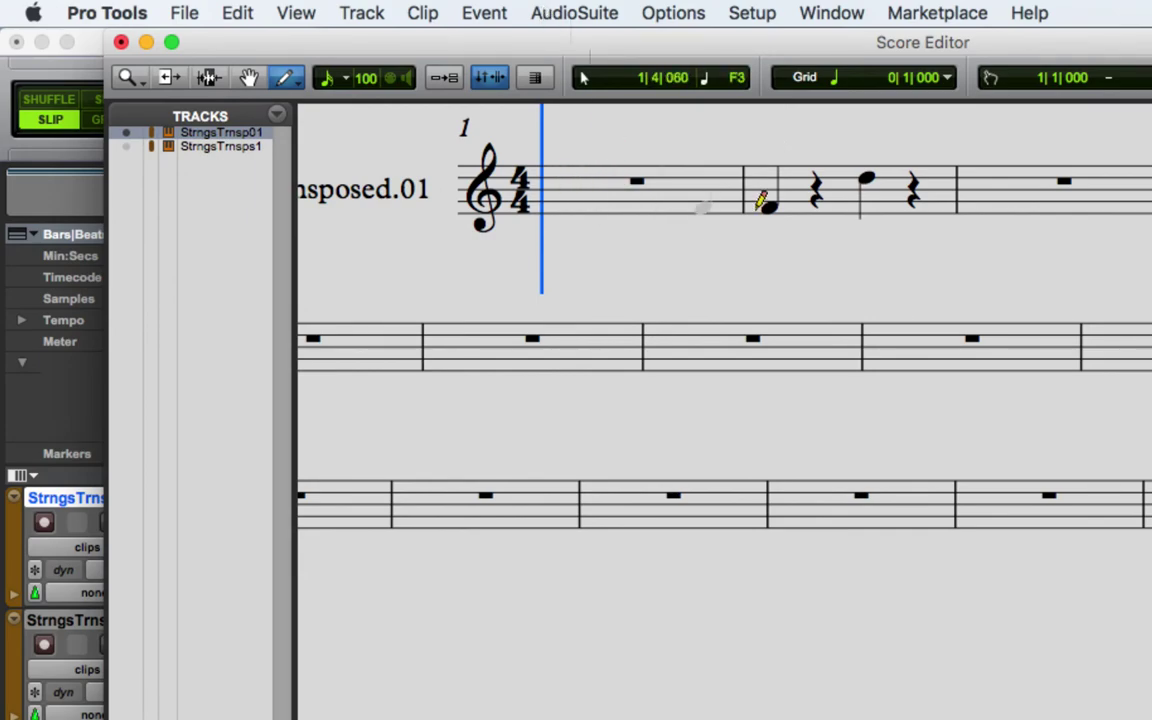
Step: Write the notes C4, G3, B3 and D4 on beats 1 to 4 of bar 1
left_click(558, 196)
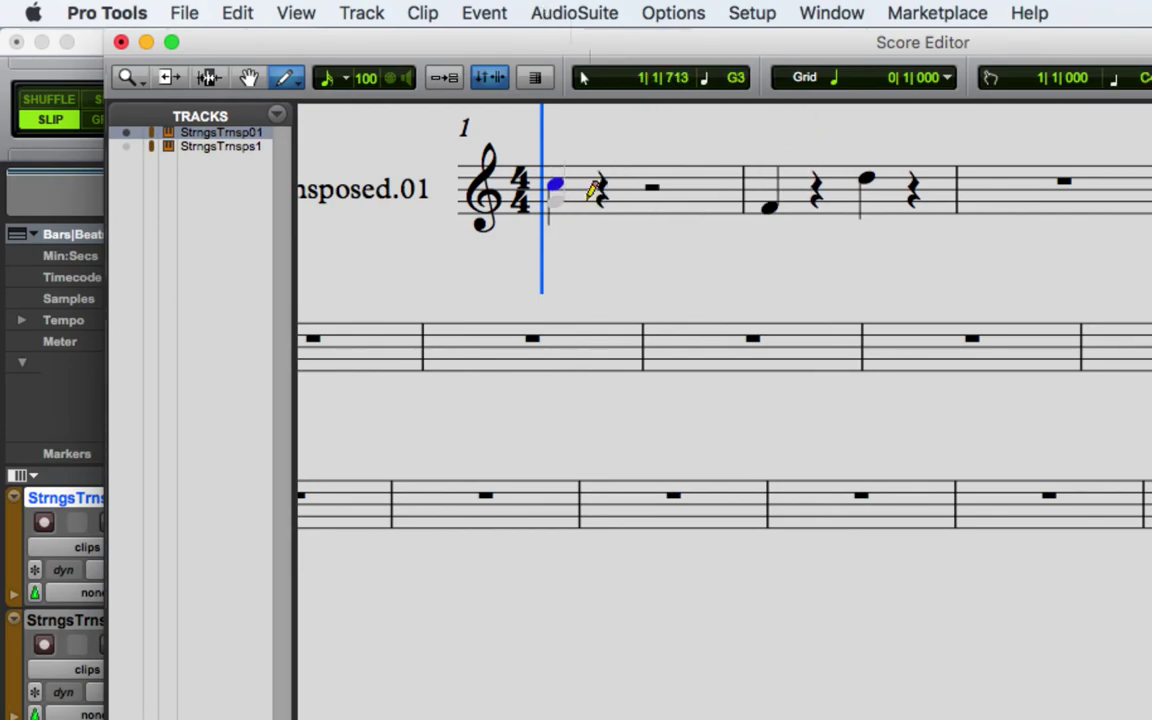
key("super+z")
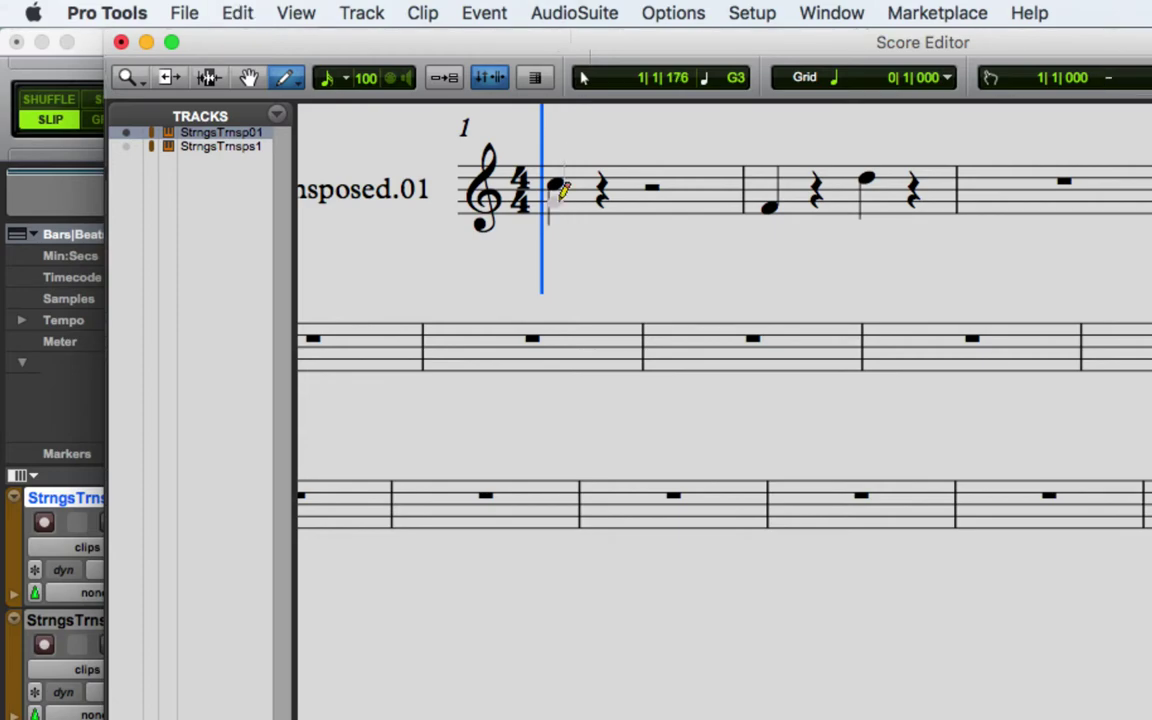
left_click(606, 198)
left_click(655, 190)
left_click(705, 182)
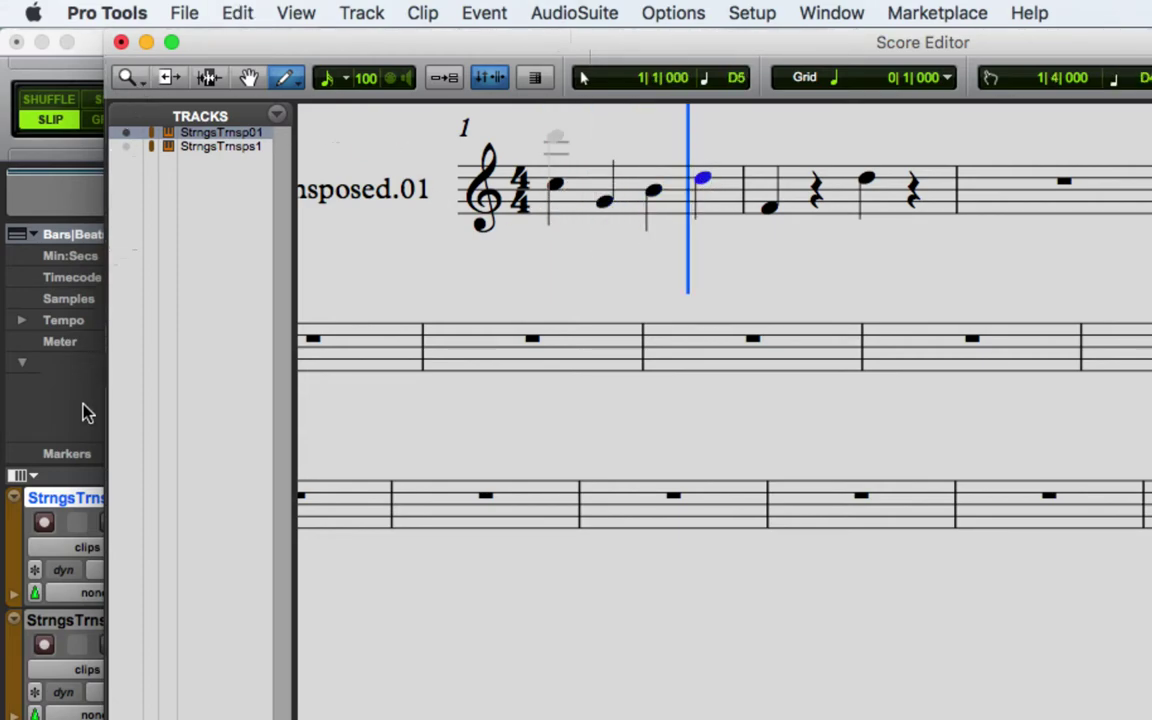
Step: Create a new empty playlist on the StrngsTrnsps01 track and reopen the Score Editor on it
key("super+w")
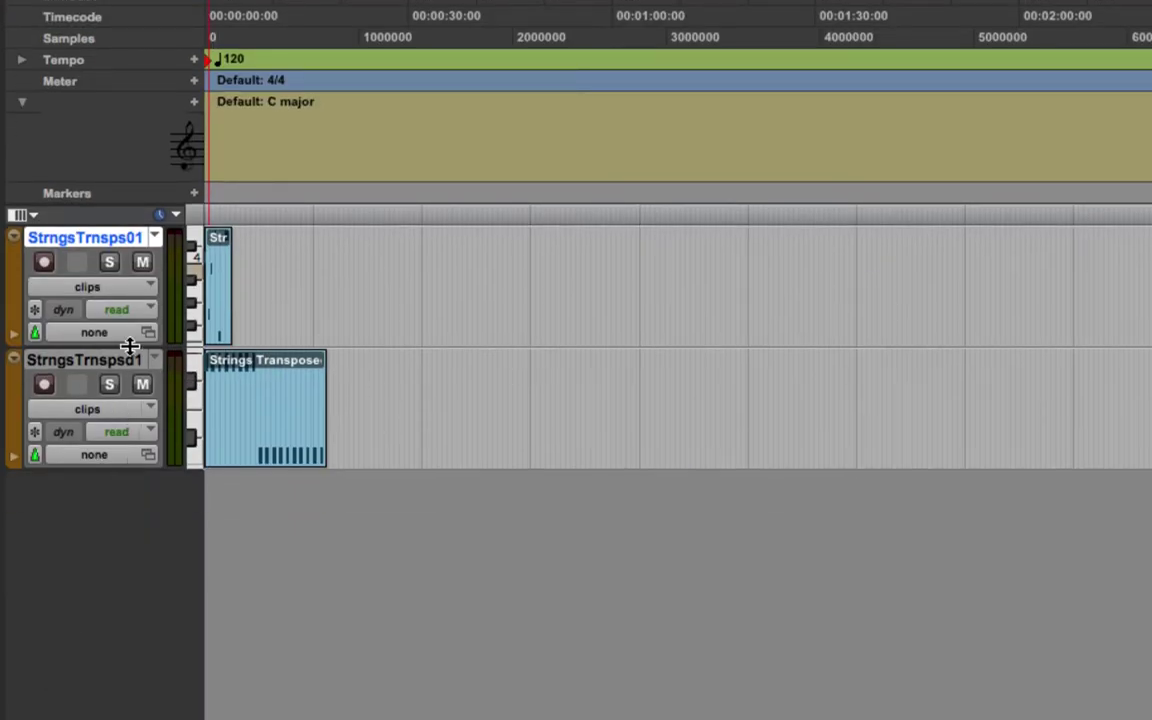
left_click(155, 237)
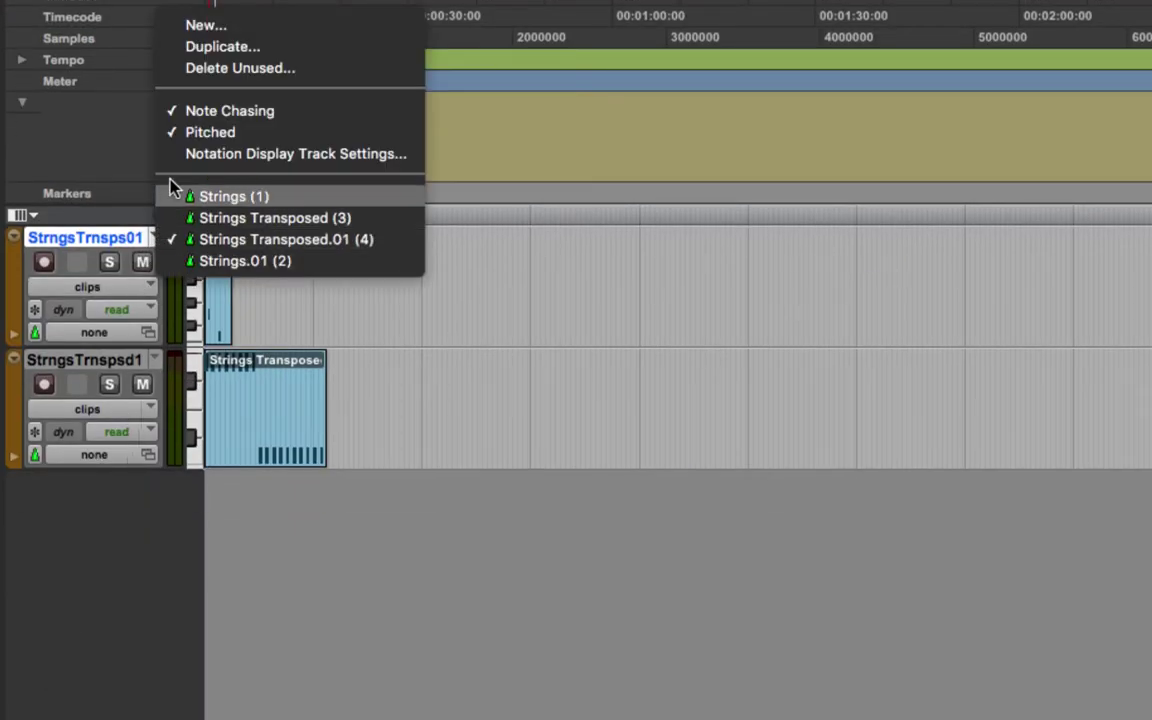
left_click(203, 27)
key("Return")
left_click(270, 84)
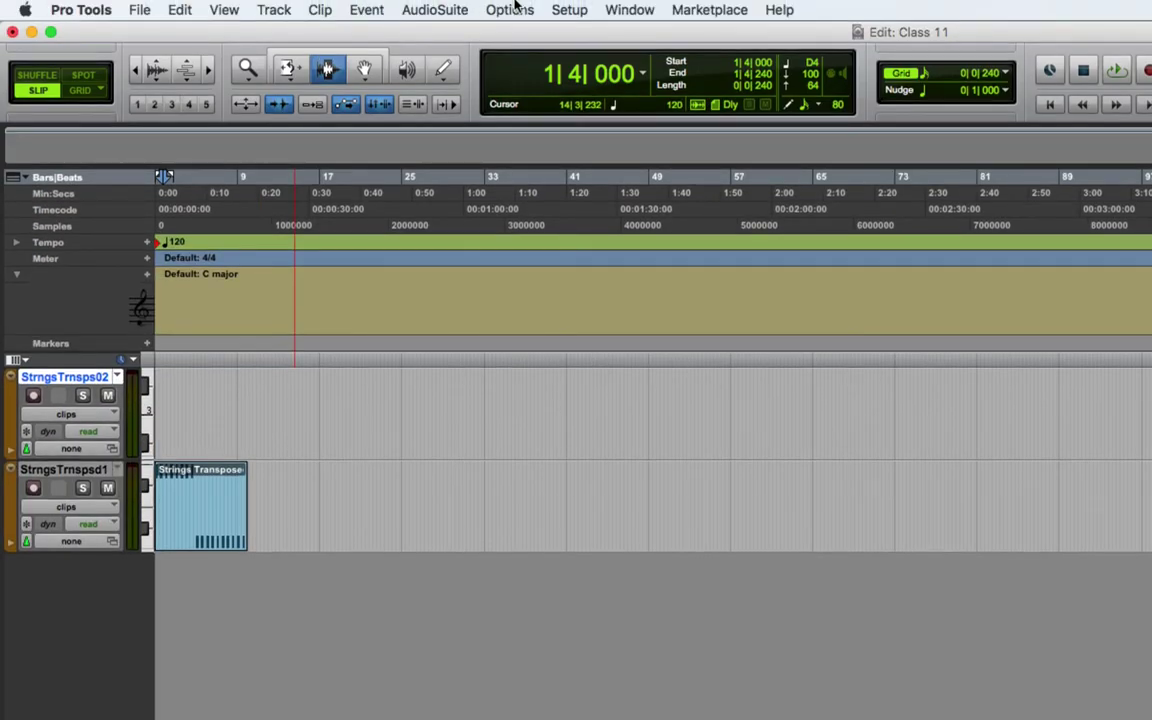
left_click(648, 7)
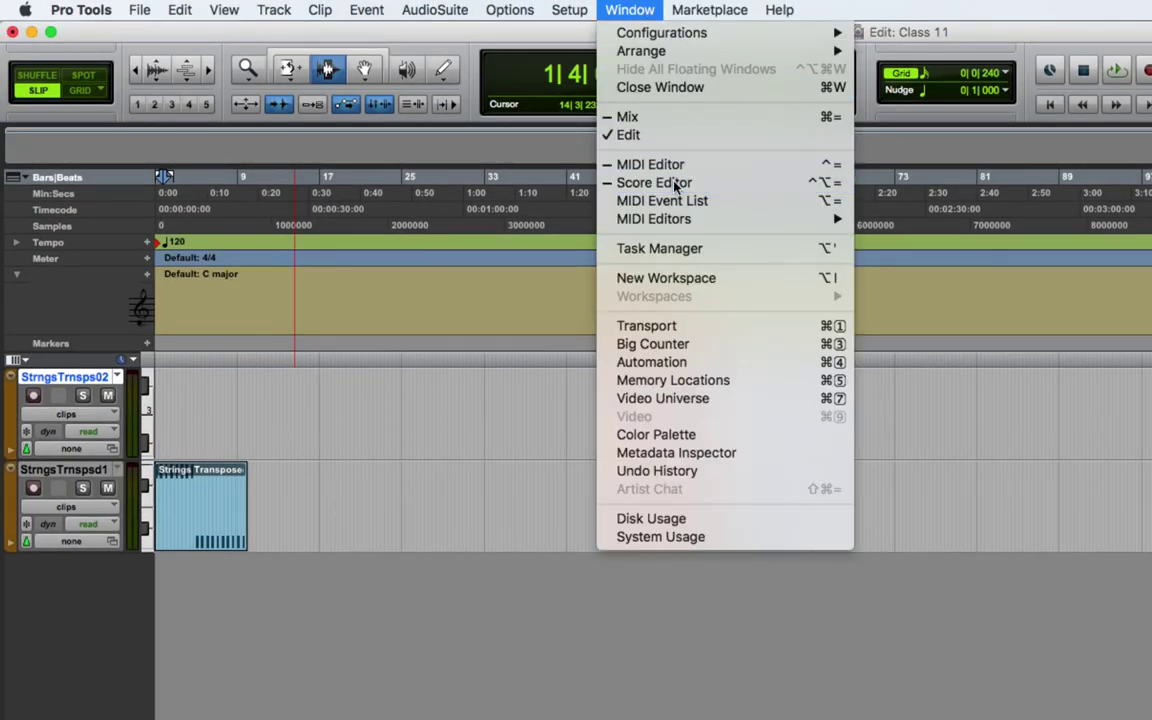
left_click(612, 185)
left_click(420, 150)
left_click(458, 153)
left_click(477, 147)
left_click(479, 140)
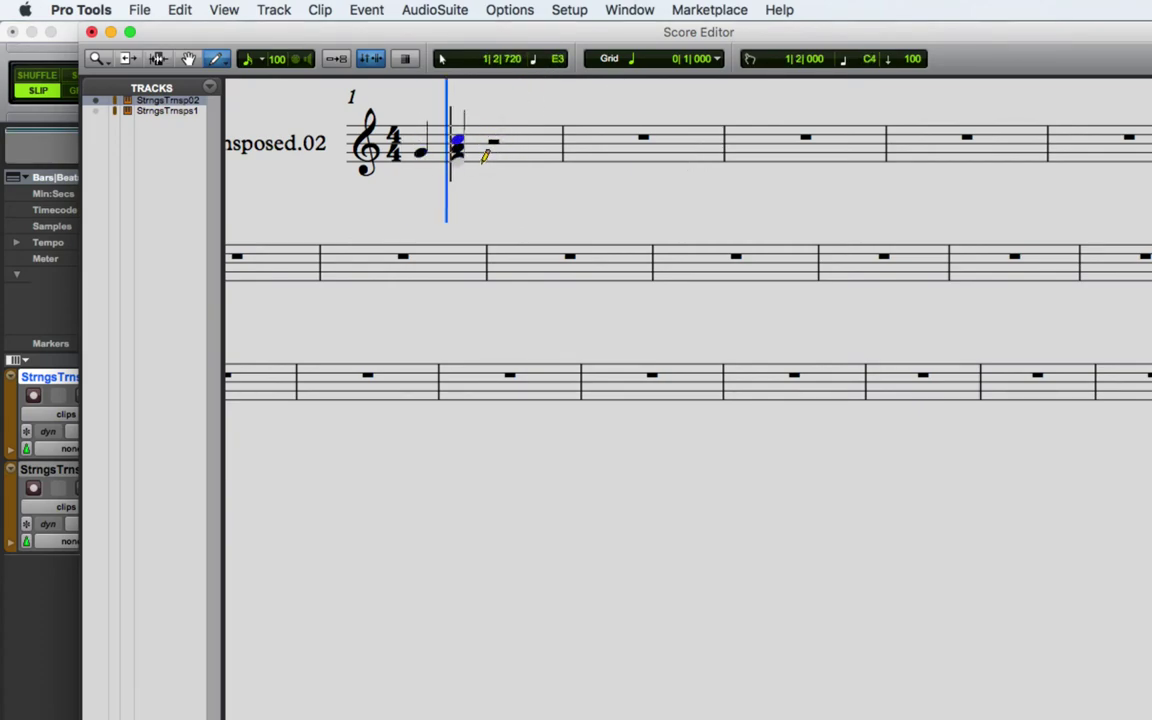
key("super+z")
key("super+z")
key("super+z")
key("super+z")
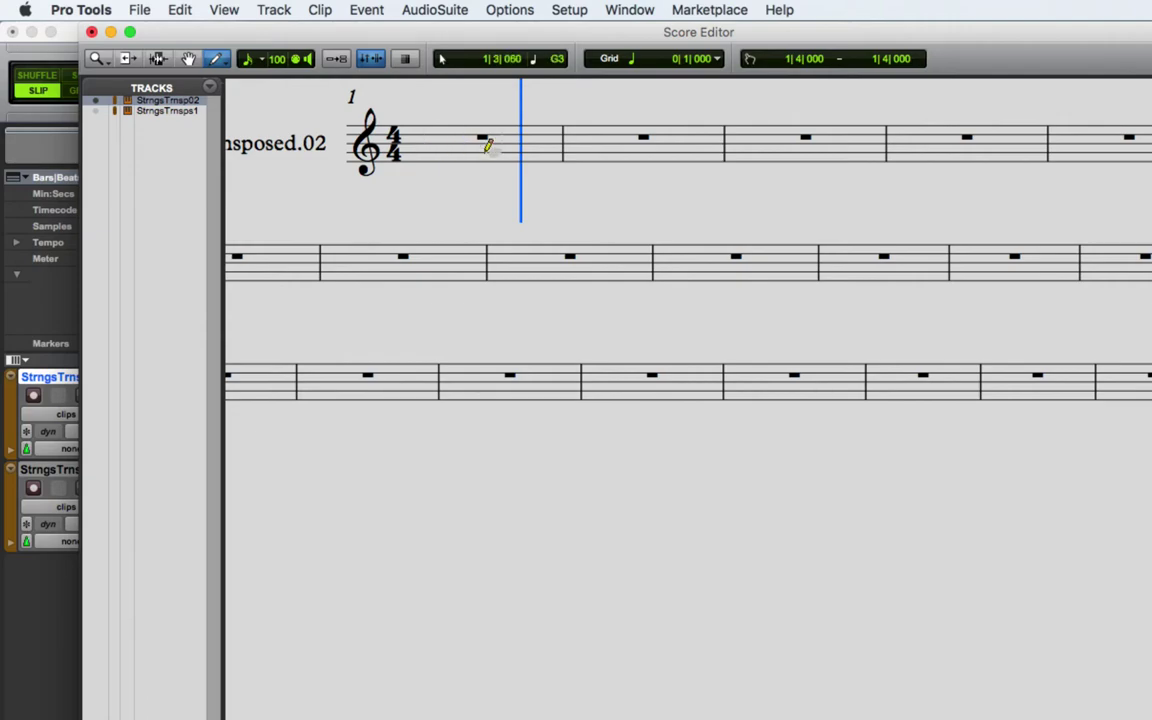
Step: Write a G3-B3-D4 chord on beat 1 and an F3-A3-C4 chord on beat 2 of bar 1
left_click(424, 148)
left_click(424, 141)
left_click(425, 132)
left_click(457, 155)
left_click(457, 148)
left_click(457, 140)
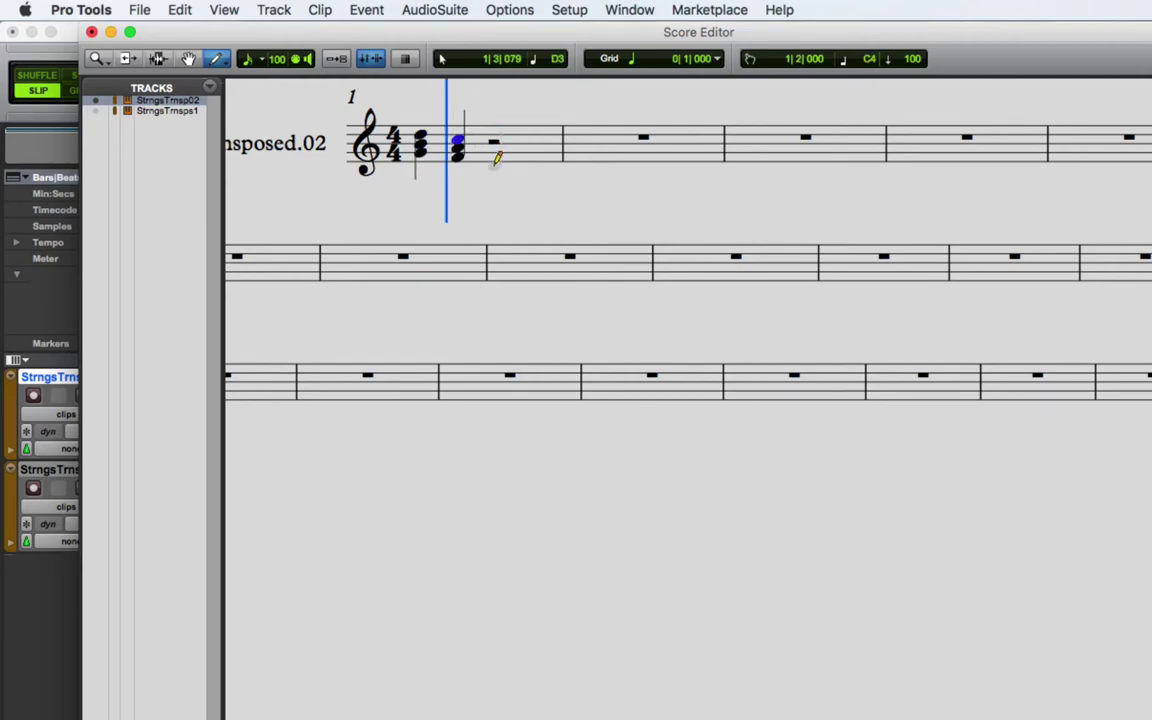
Step: Write a D3-F3-A3 chord on both beat 3 and beat 4 of bar 1
left_click(493, 168)
left_click(493, 155)
left_click(493, 148)
left_click(532, 166)
left_click(534, 156)
left_click(533, 146)
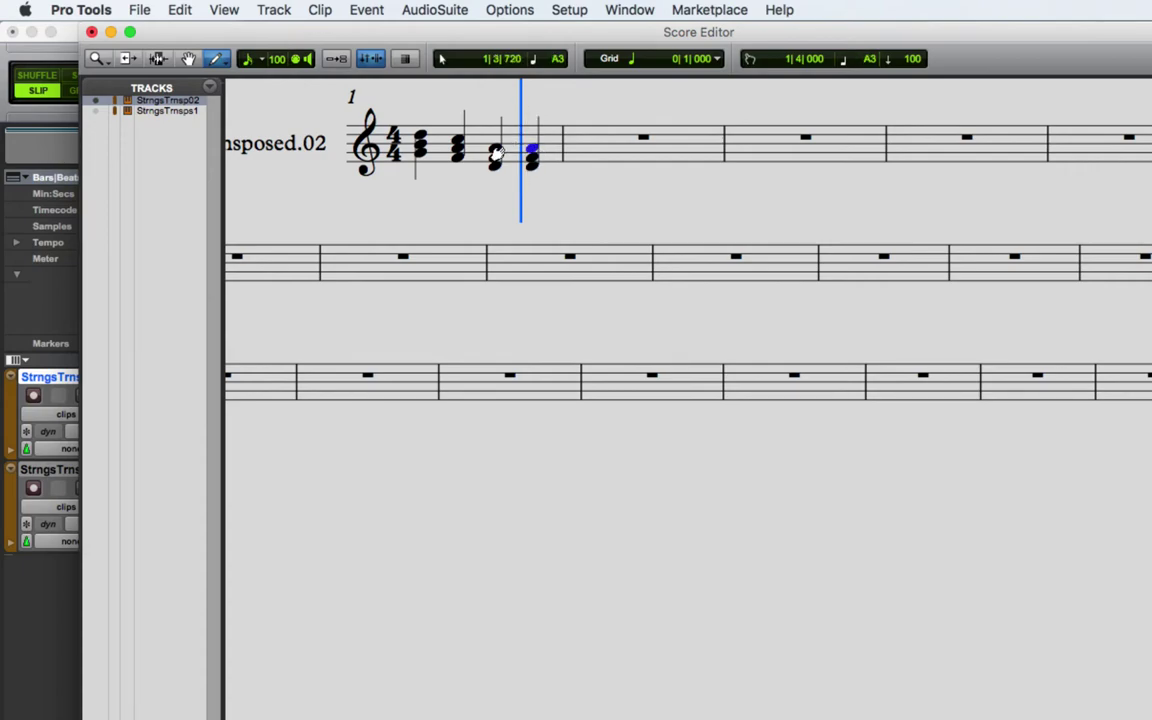
Step: Play the four chords of bar 1 from the beginning and stop playback
key("Return")
key("space")
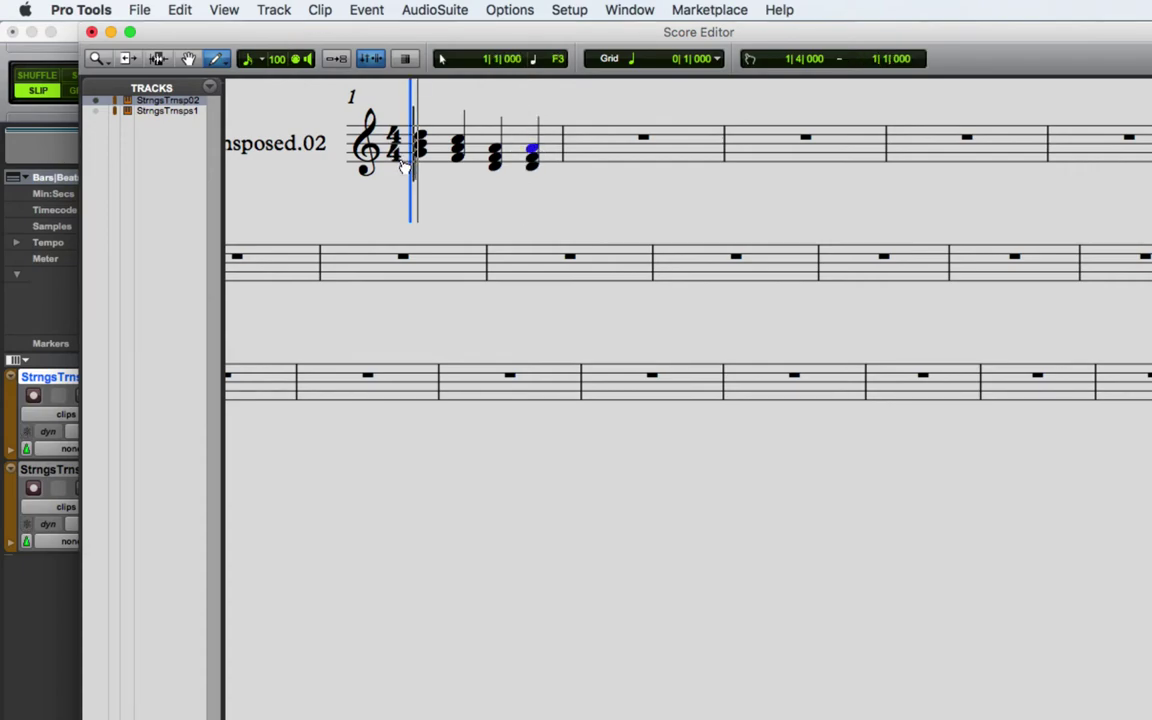
key("space")
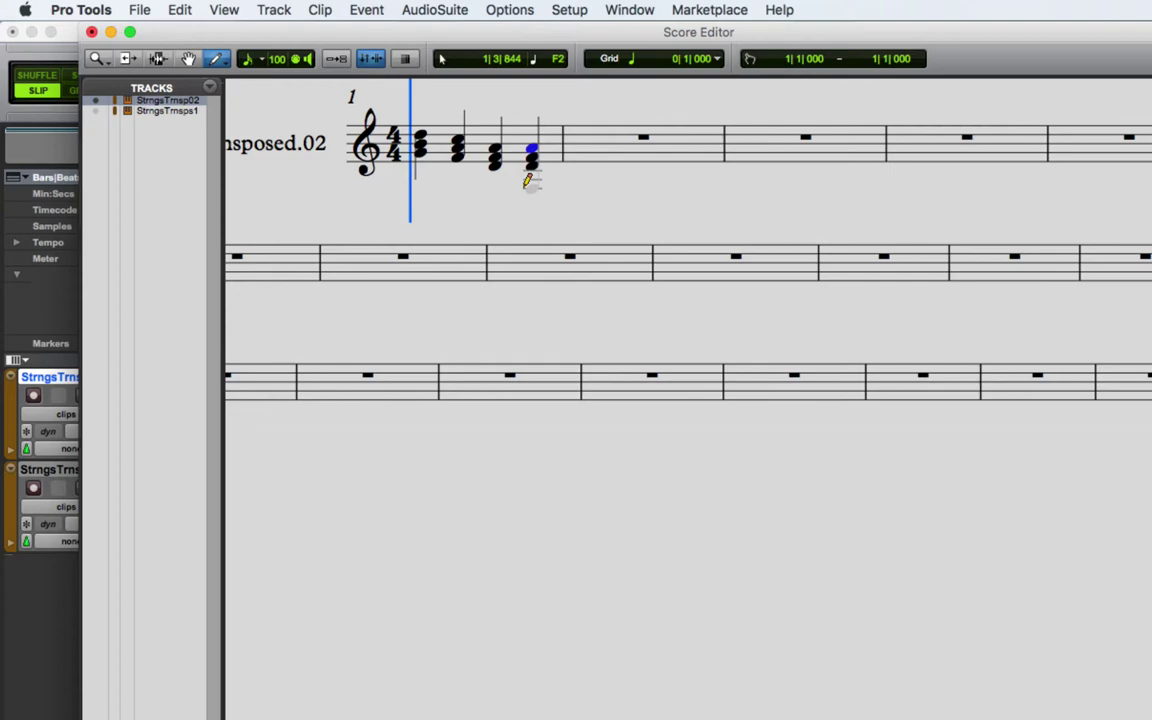
Step: Remove all the chord notes from bar 1
key("Delete")
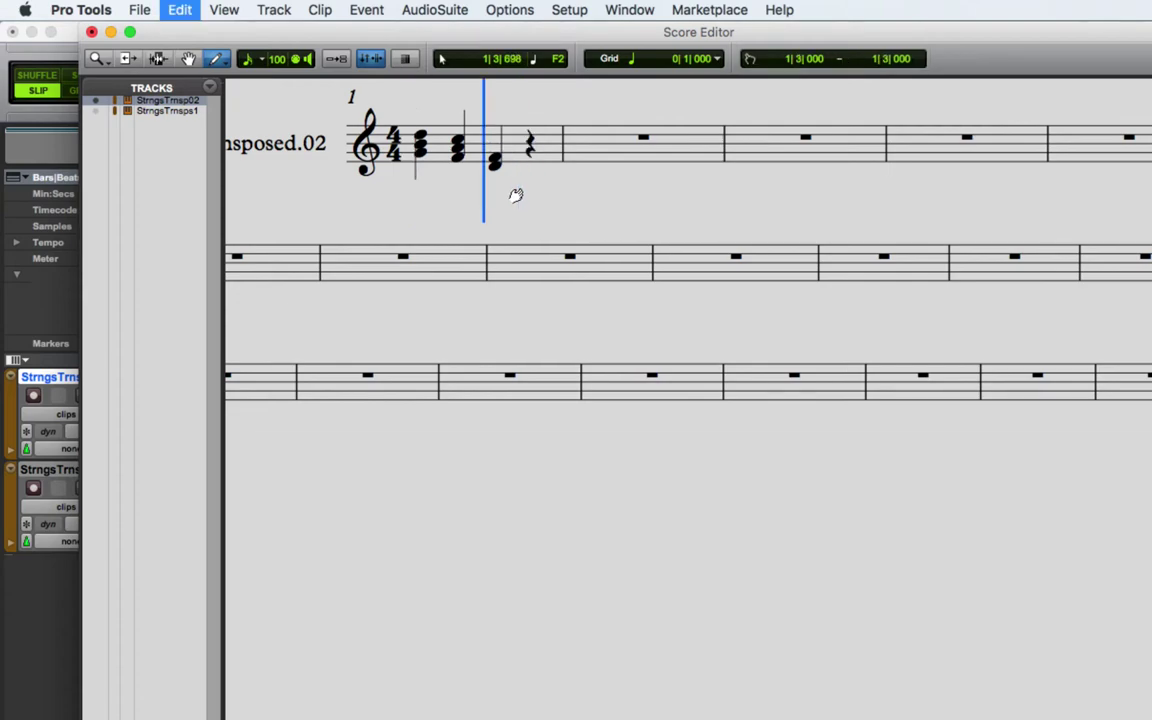
key("Delete")
key("Delete")
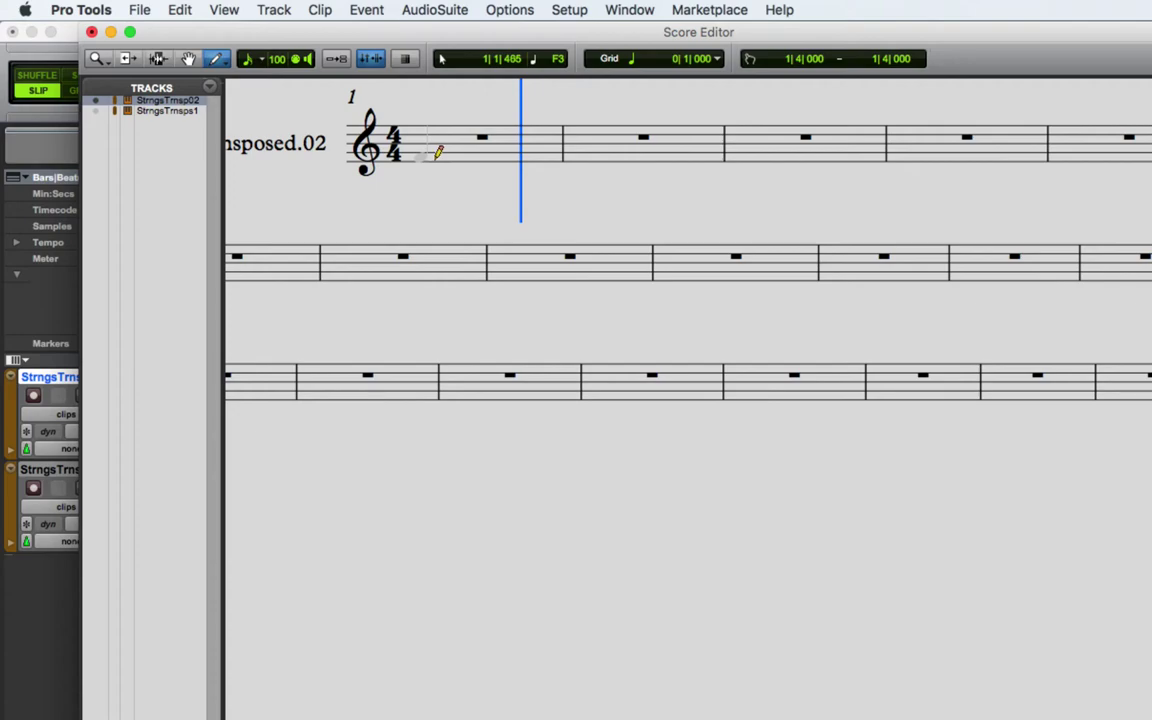
Step: Write the notes F3, A3, C4 and F3 on beats 1 to 4 of bar 1
left_click(420, 155)
left_click(457, 152)
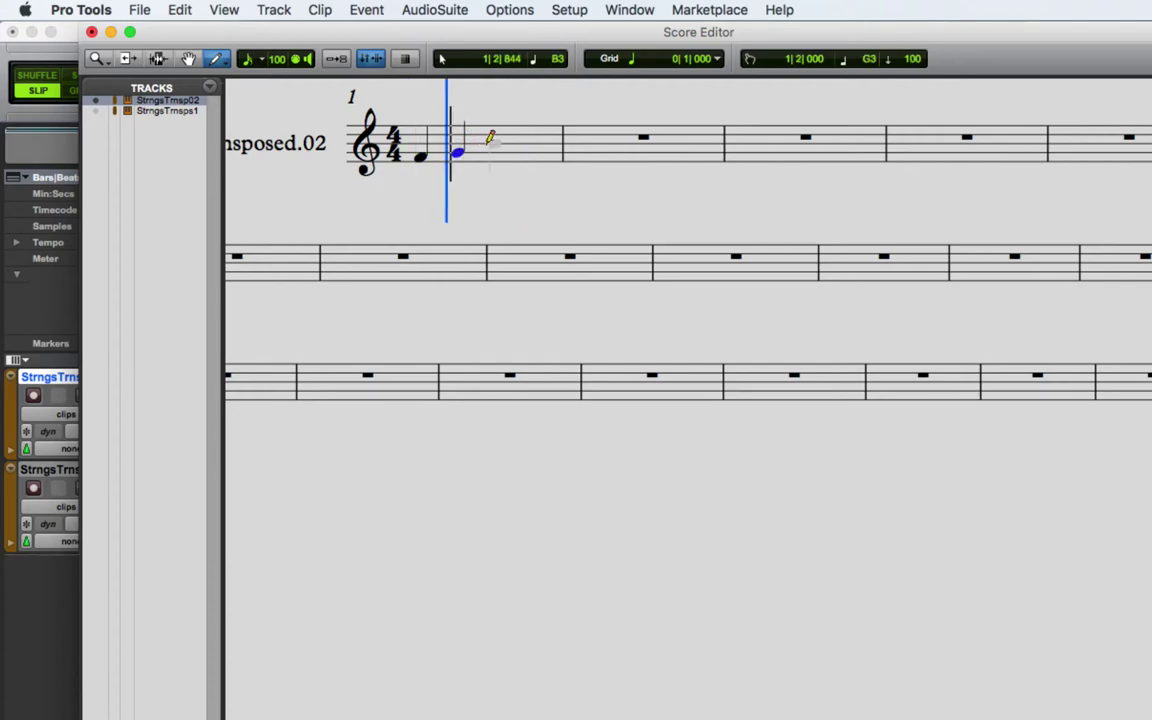
left_click_drag(463, 160, 463, 155)
left_click(489, 138)
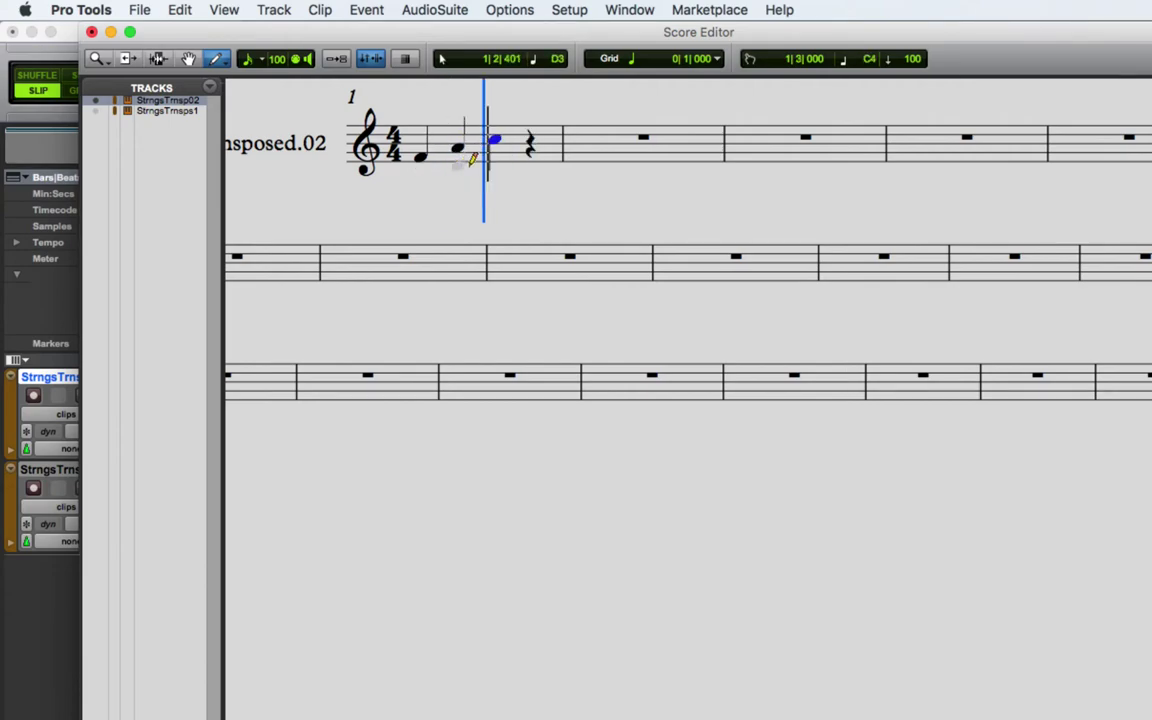
left_click(531, 156)
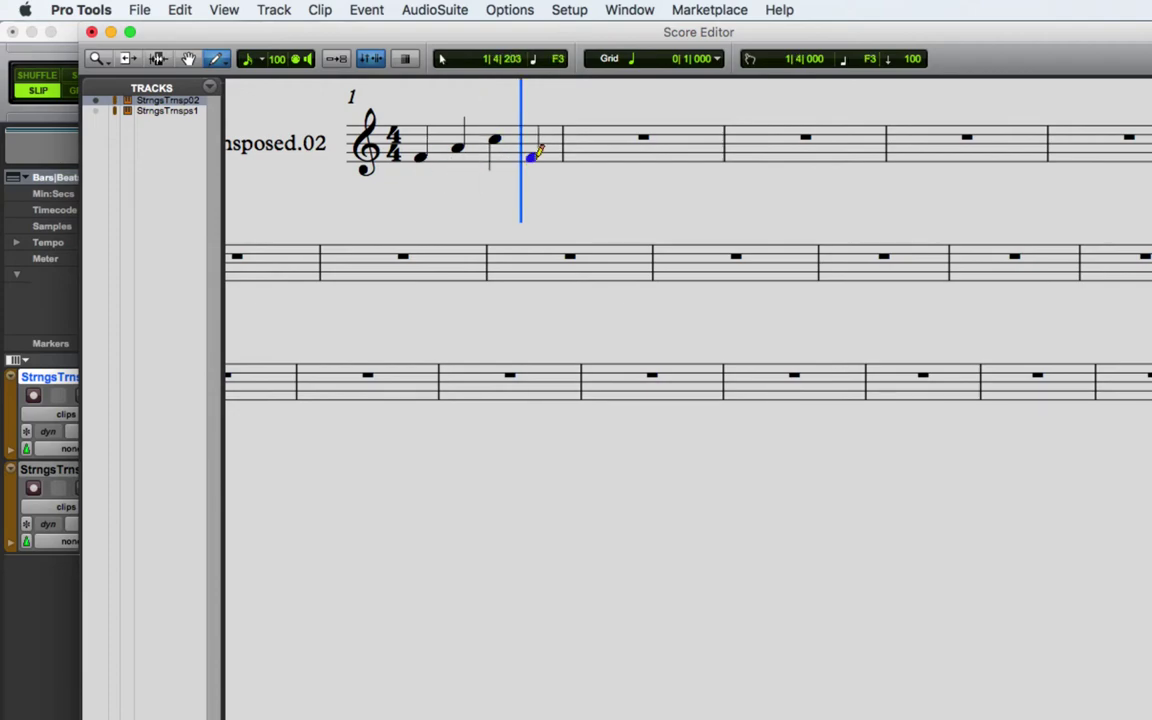
Step: Write the notes G3, B3, D4 and F4 on beats 1 to 4 of bar 2
left_click(584, 152)
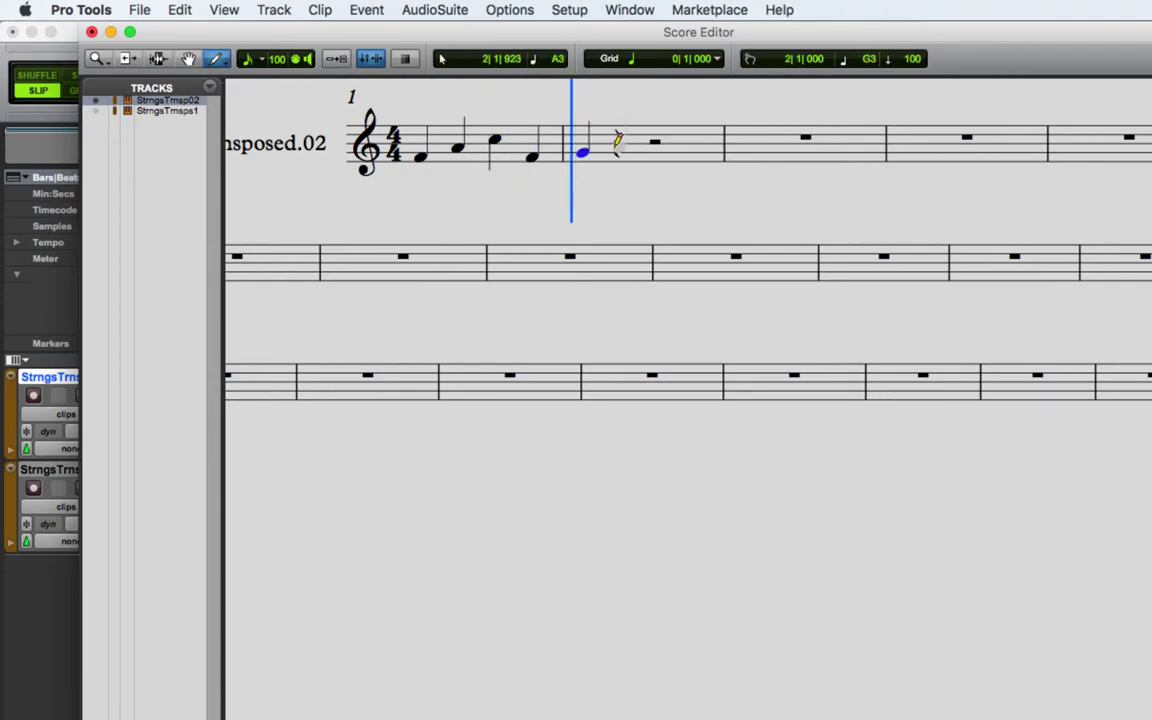
left_click(618, 145)
left_click(654, 135)
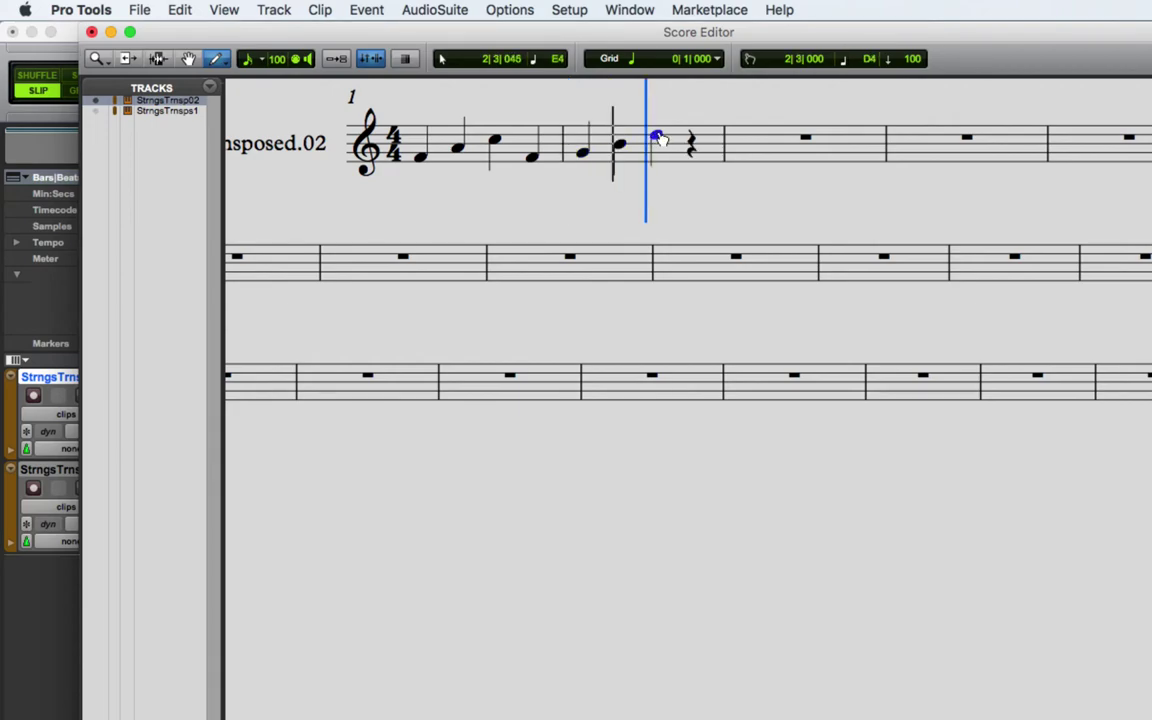
left_click(693, 128)
Step: Play the two-bar melody from the beginning and stop playback
key("Return")
key("space")
key("space")
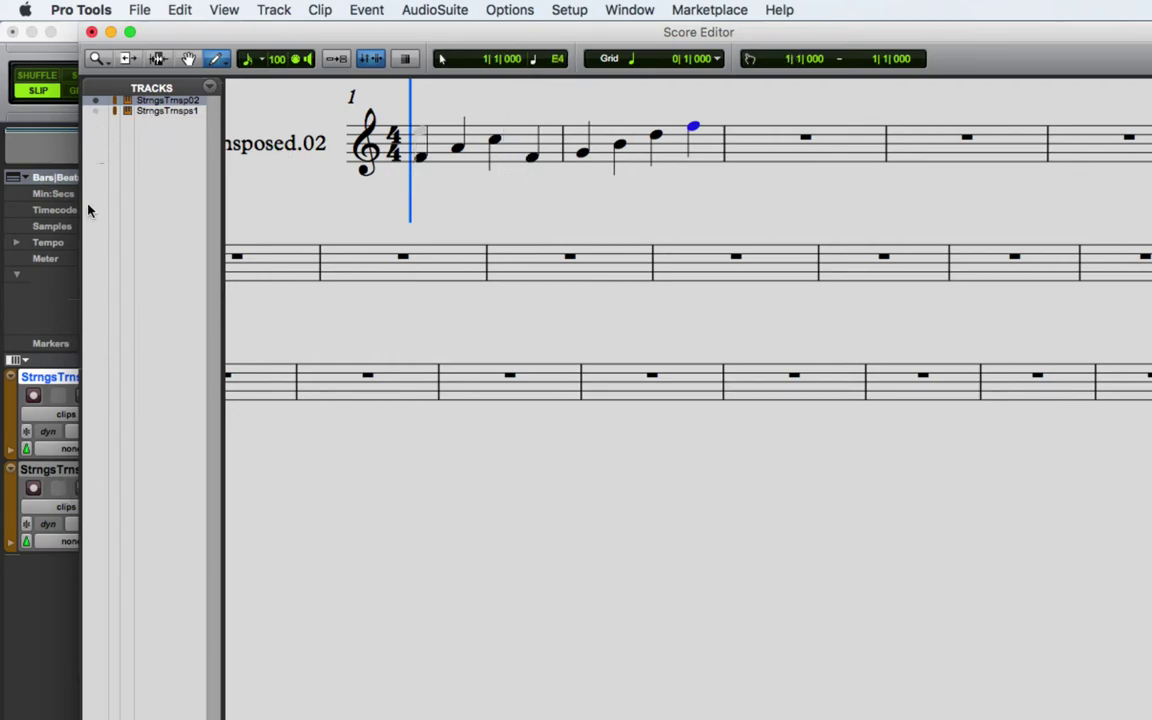